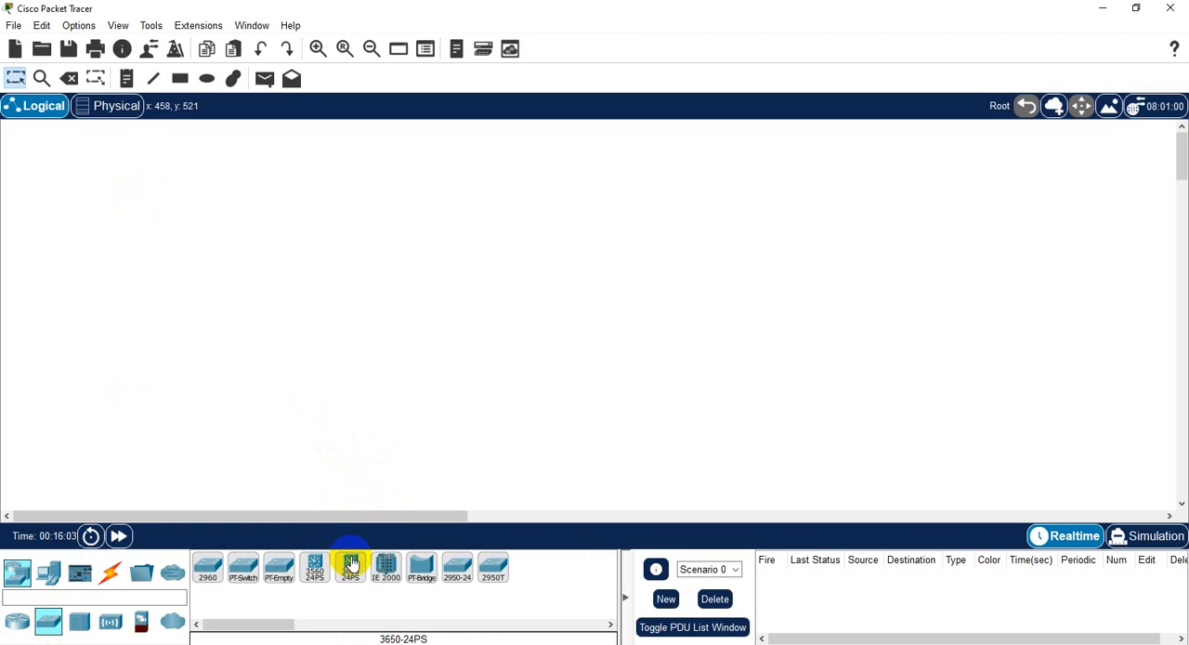
- Place a 3560-24PS multilayer switch in the logical workspace and four PCs in a row below it
click(320, 566)
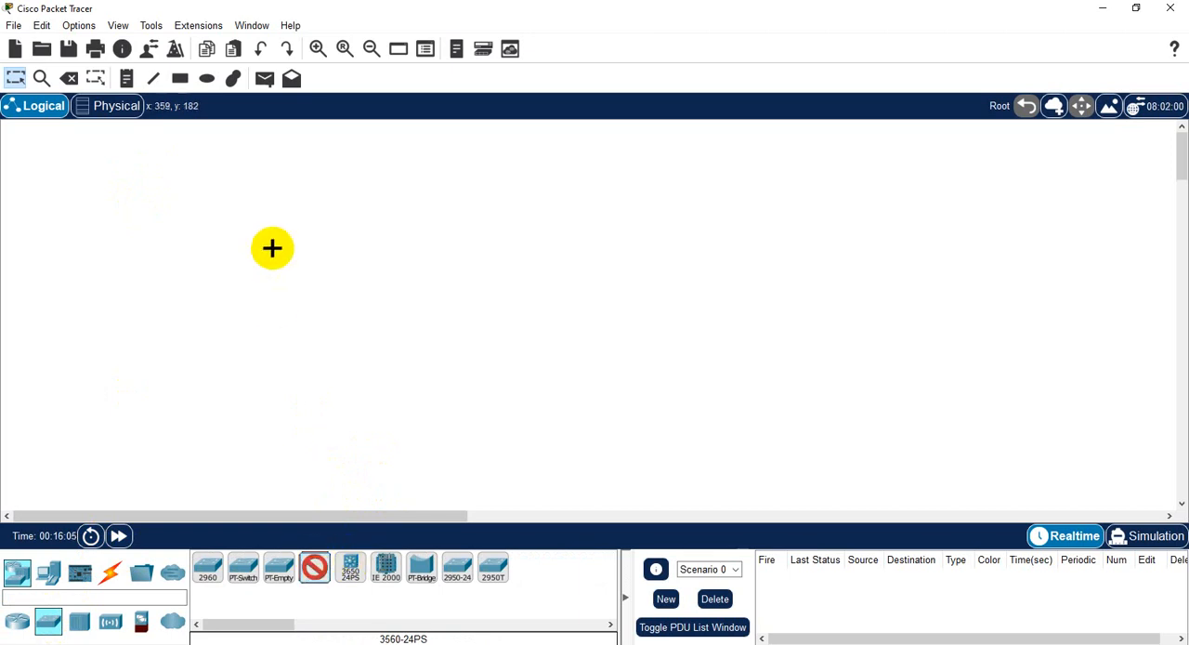
click(198, 190)
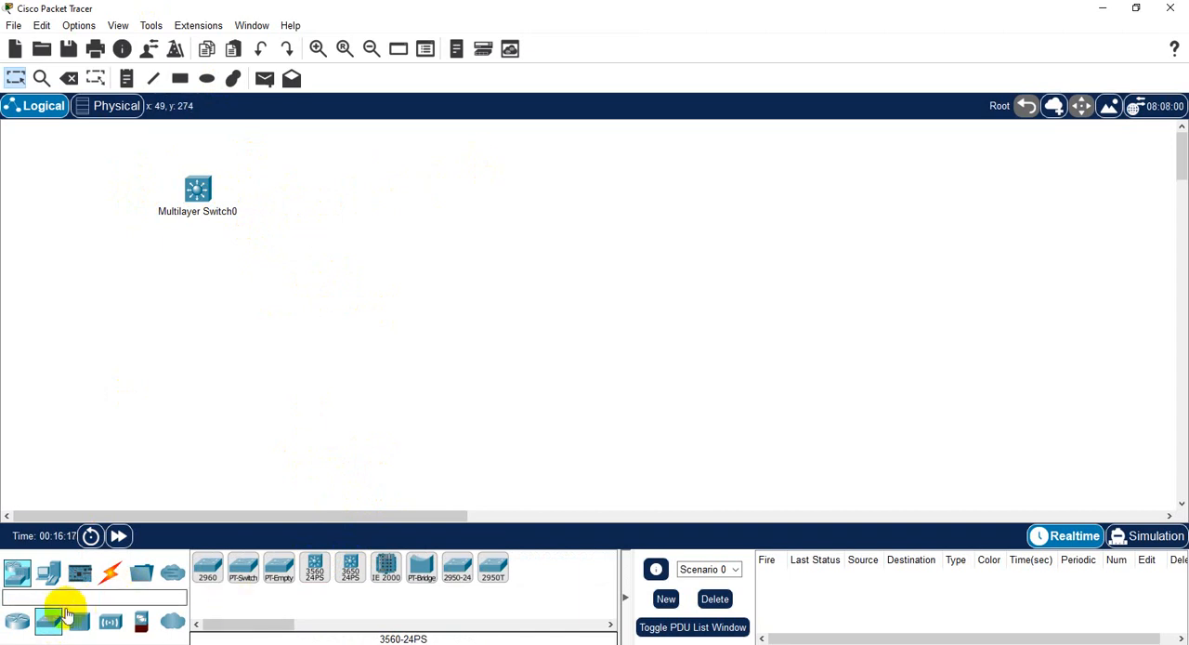
click(51, 578)
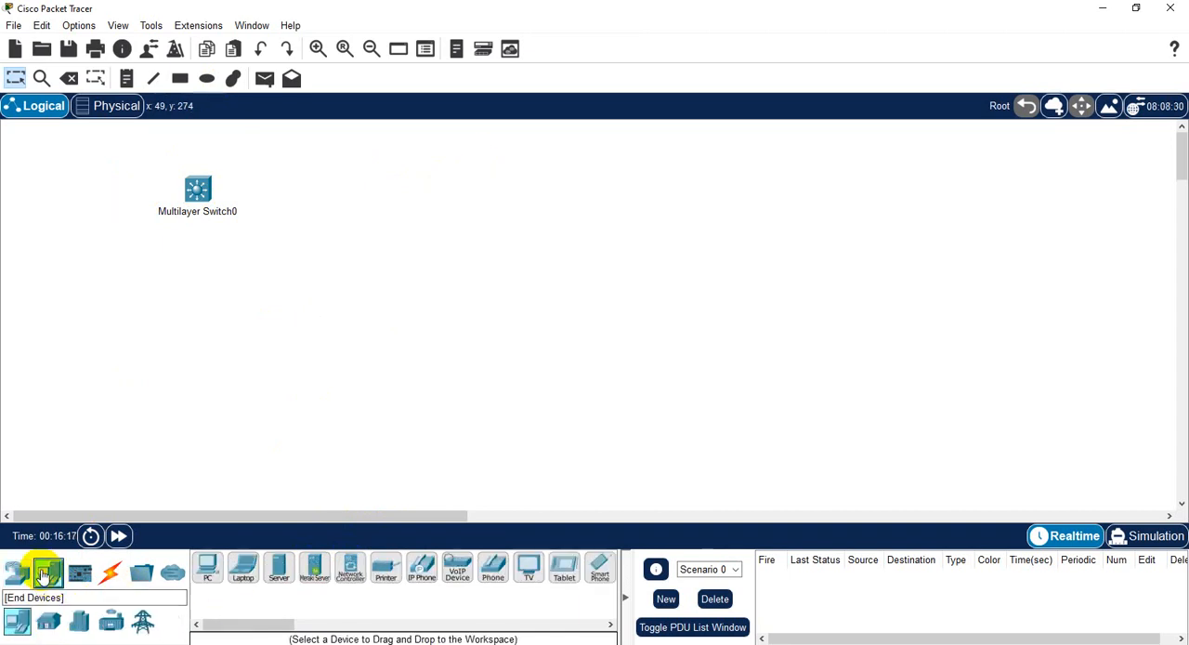
click(211, 573)
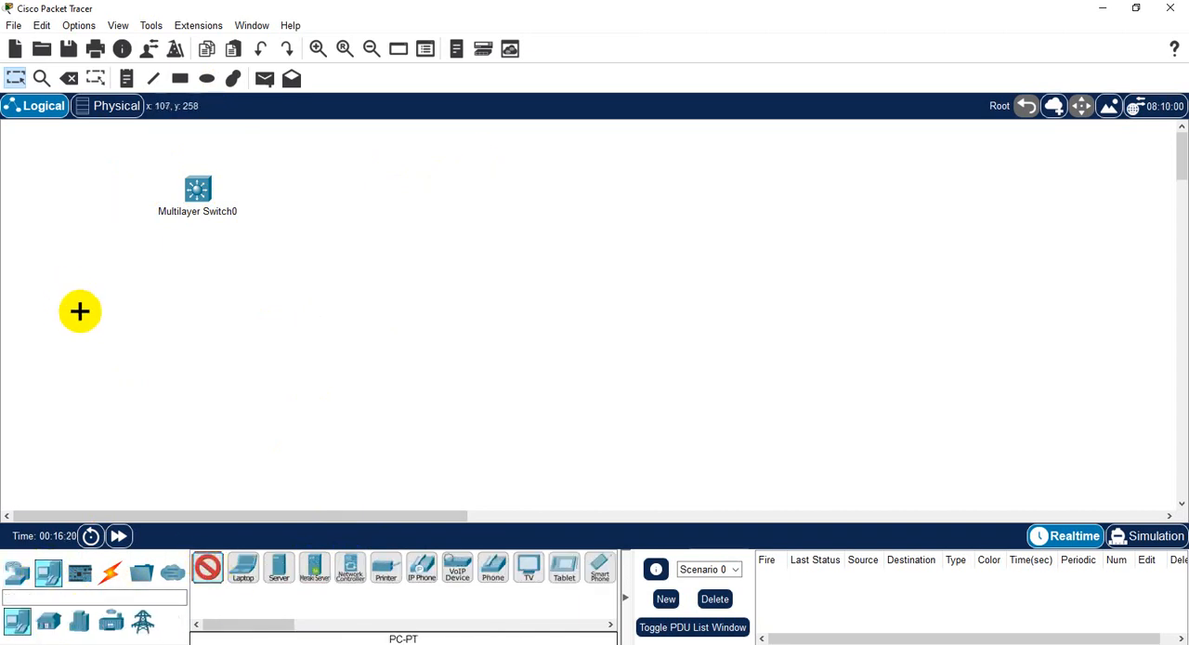
click(78, 310)
click(128, 307)
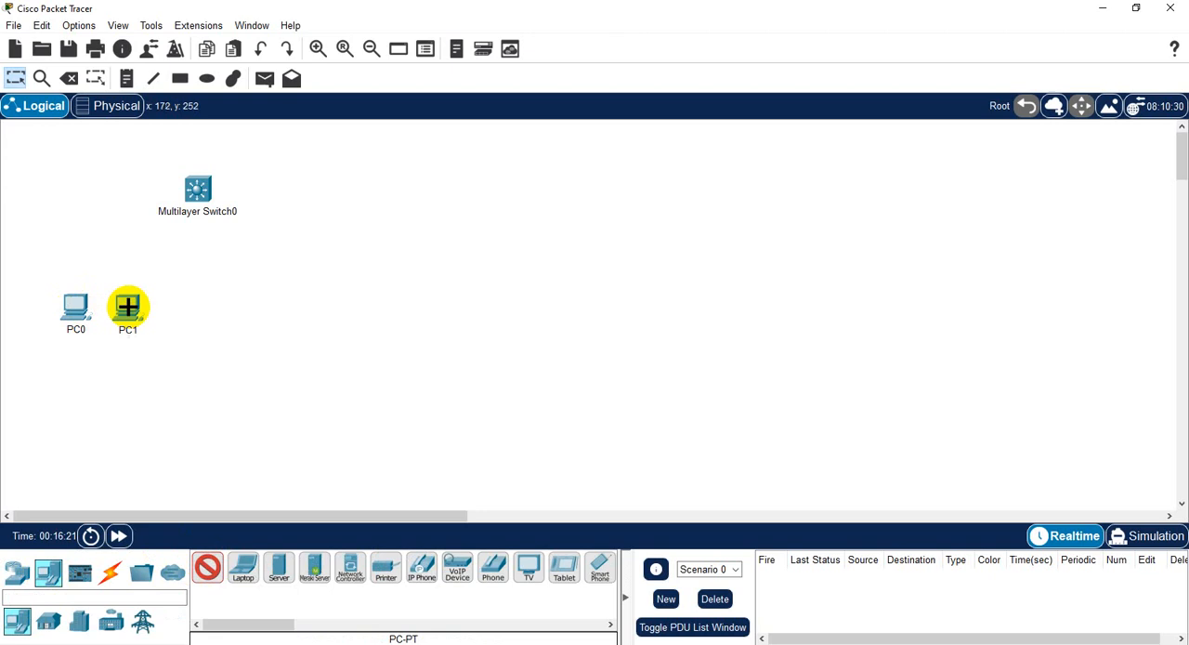
click(217, 312)
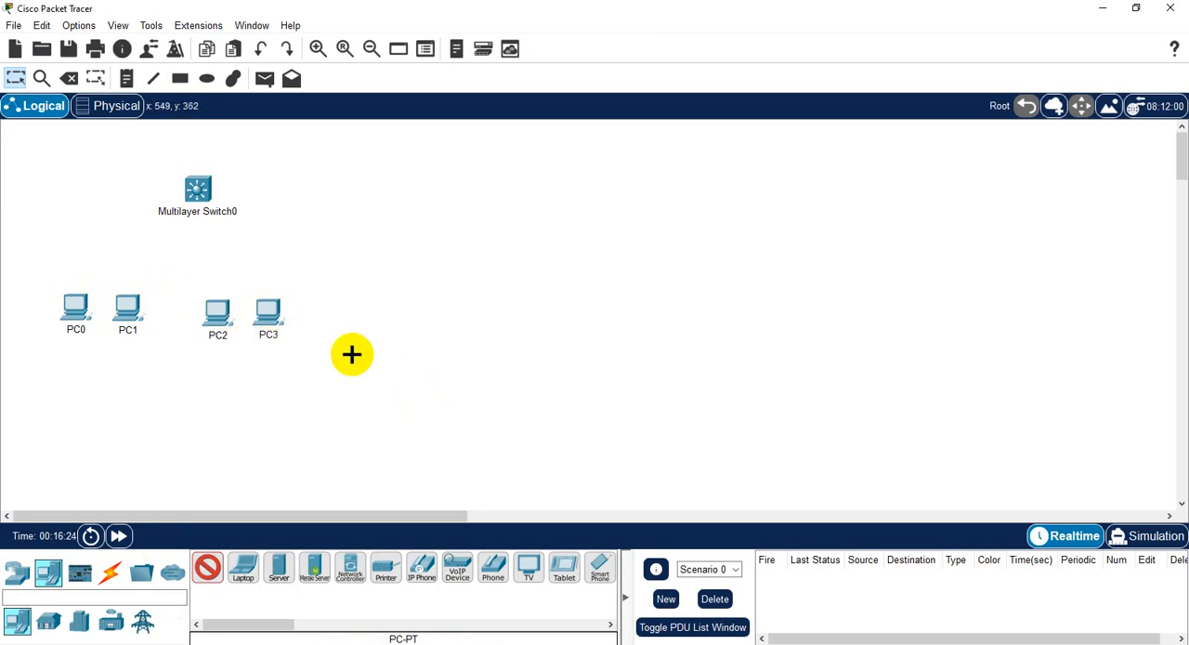
- Shift the third and fourth PCs slightly to the right to separate them from the first two
key(Escape)
click(273, 319)
drag(273, 321, 222, 317)
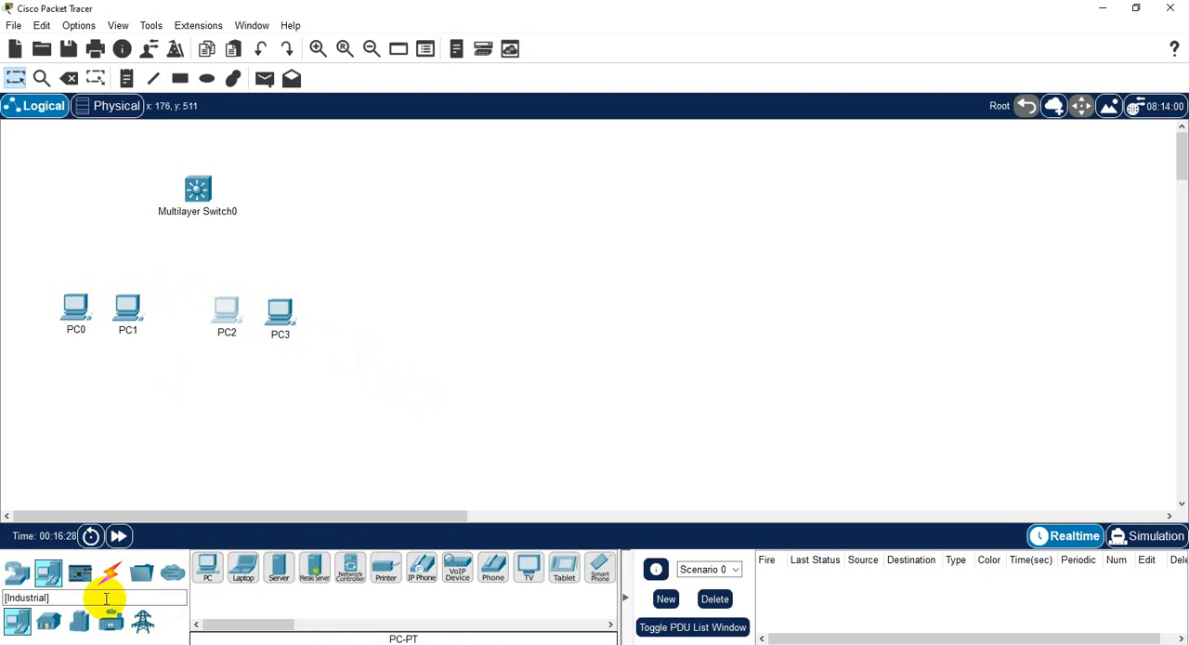
- Connect the switch's FastEthernet0/1 to PC0's FastEthernet0 with a copper straight-through cable
click(109, 571)
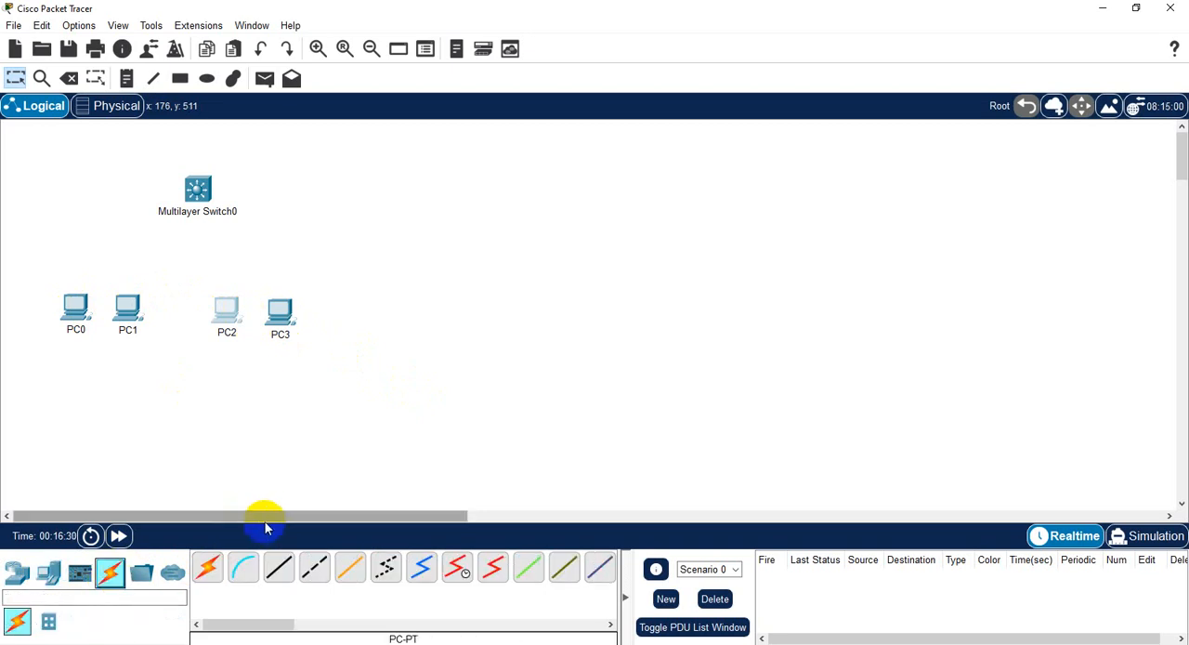
click(282, 570)
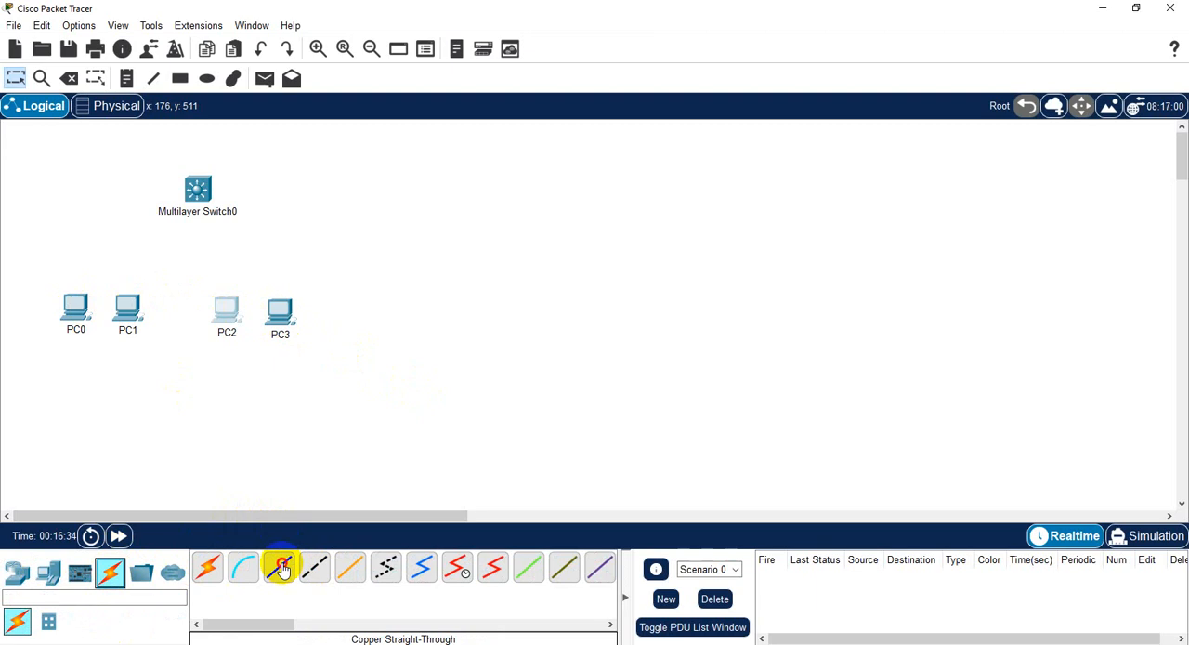
click(197, 190)
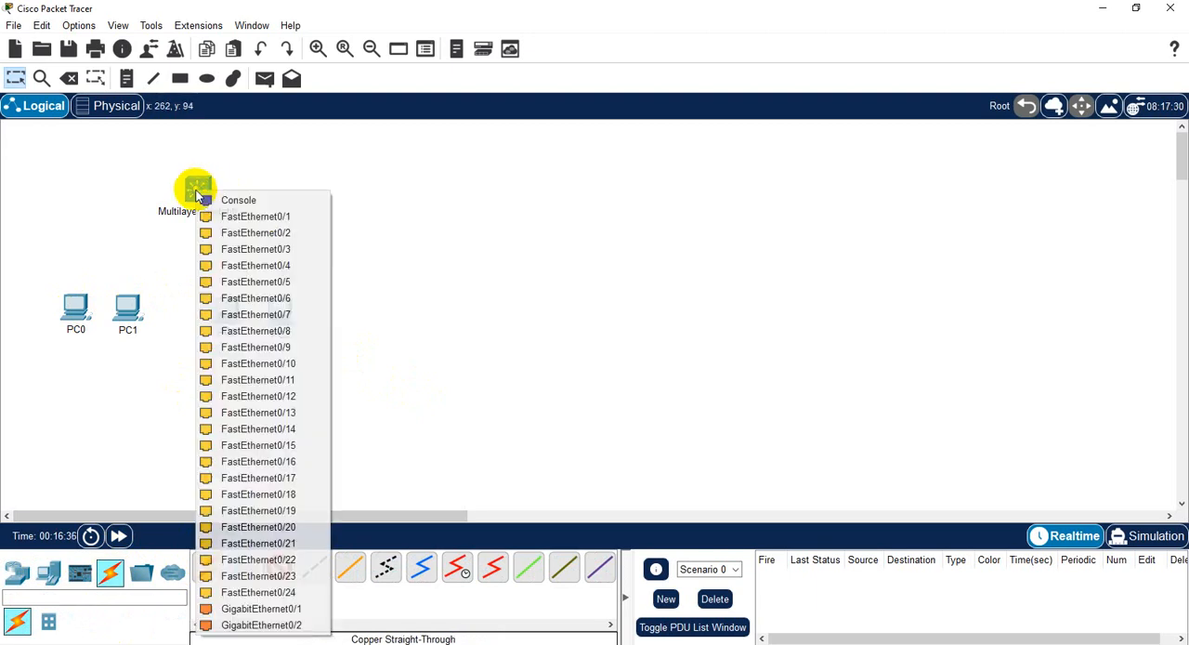
click(267, 218)
click(78, 306)
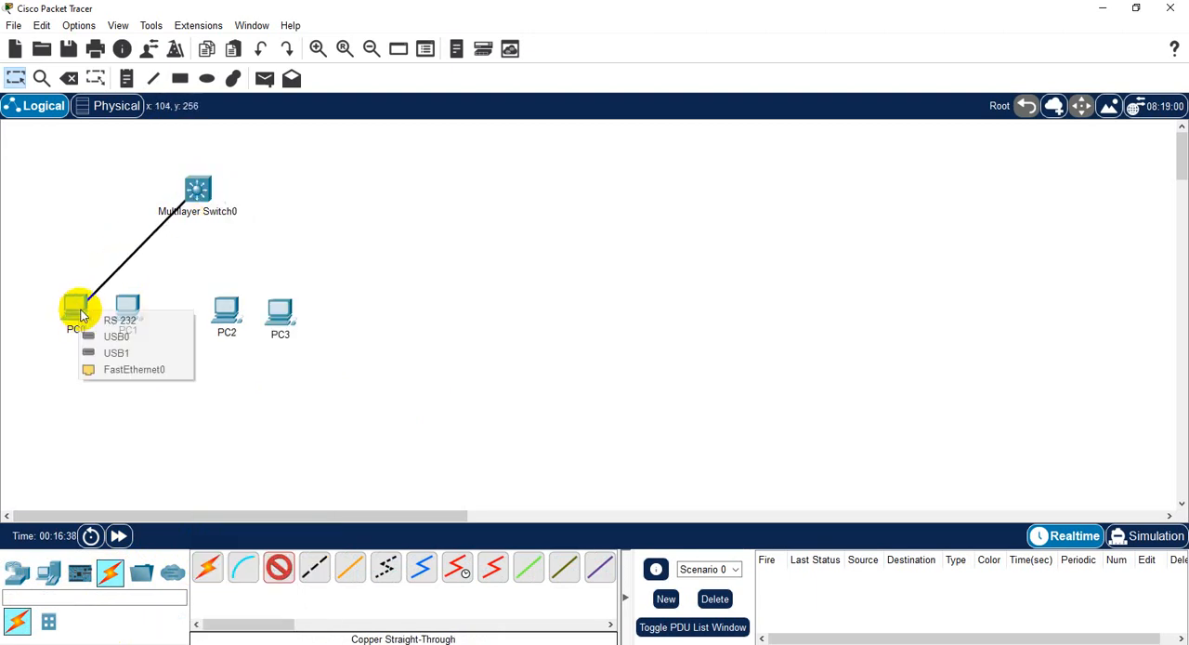
click(134, 370)
- Connect the switch's FastEthernet0/2 to PC1's FastEthernet0 with a copper straight-through cable
click(198, 191)
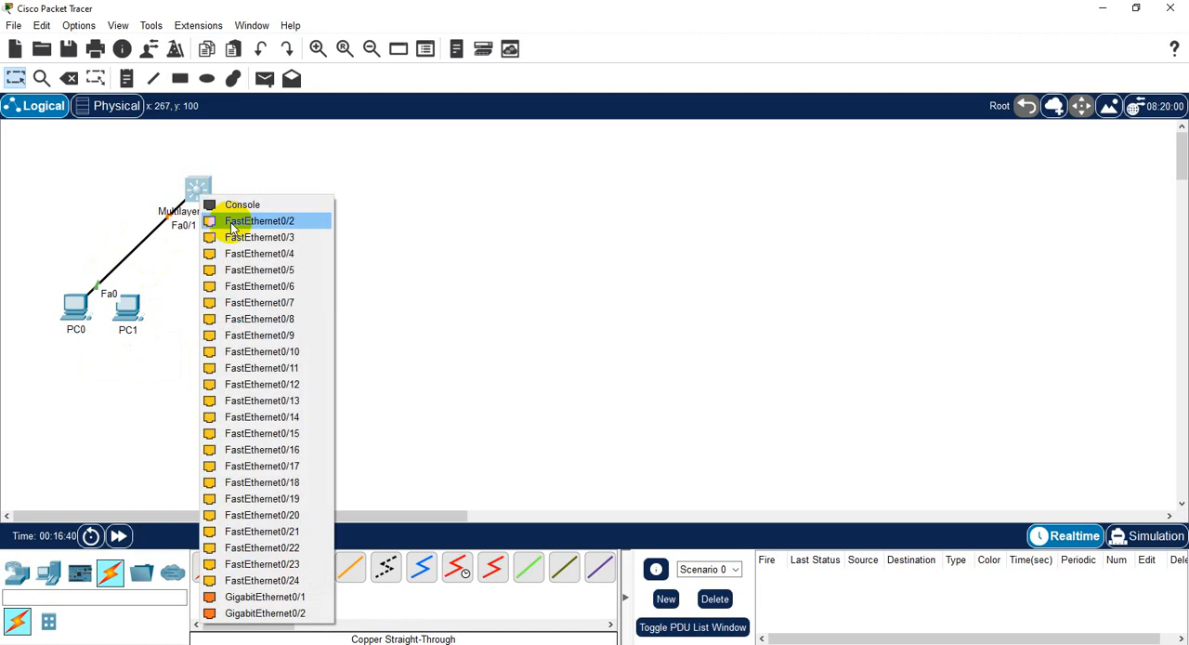
click(229, 232)
click(129, 307)
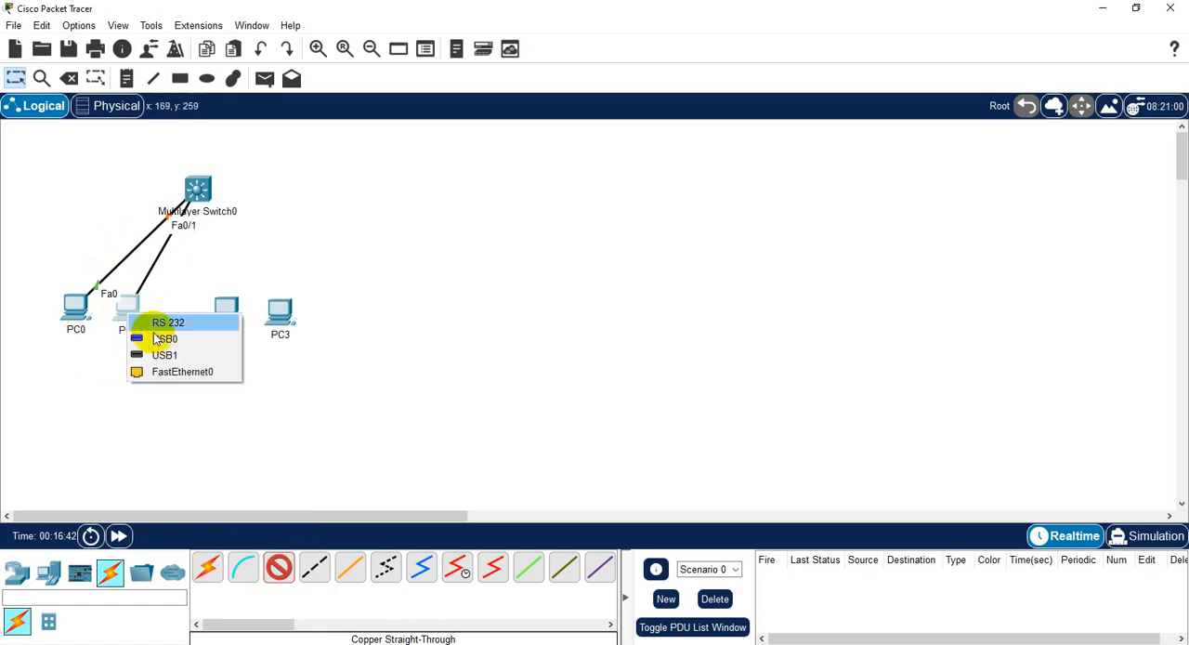
click(183, 372)
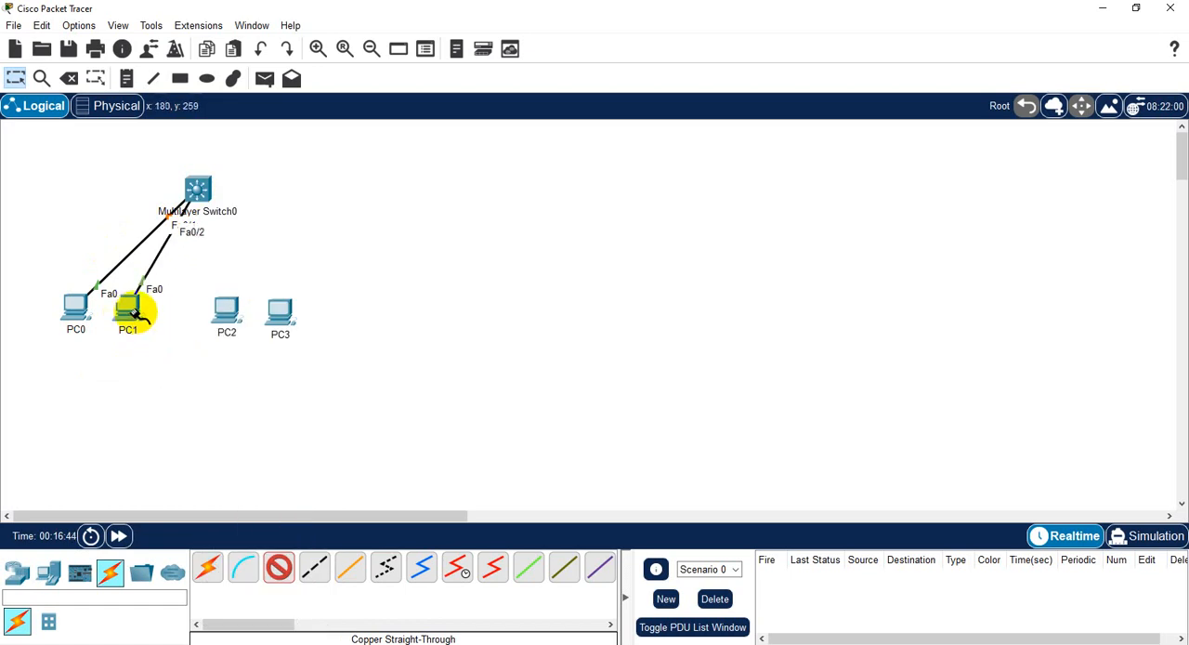
- Connect the switch's FastEthernet0/3 to PC2's FastEthernet0 with a copper straight-through cable
click(214, 191)
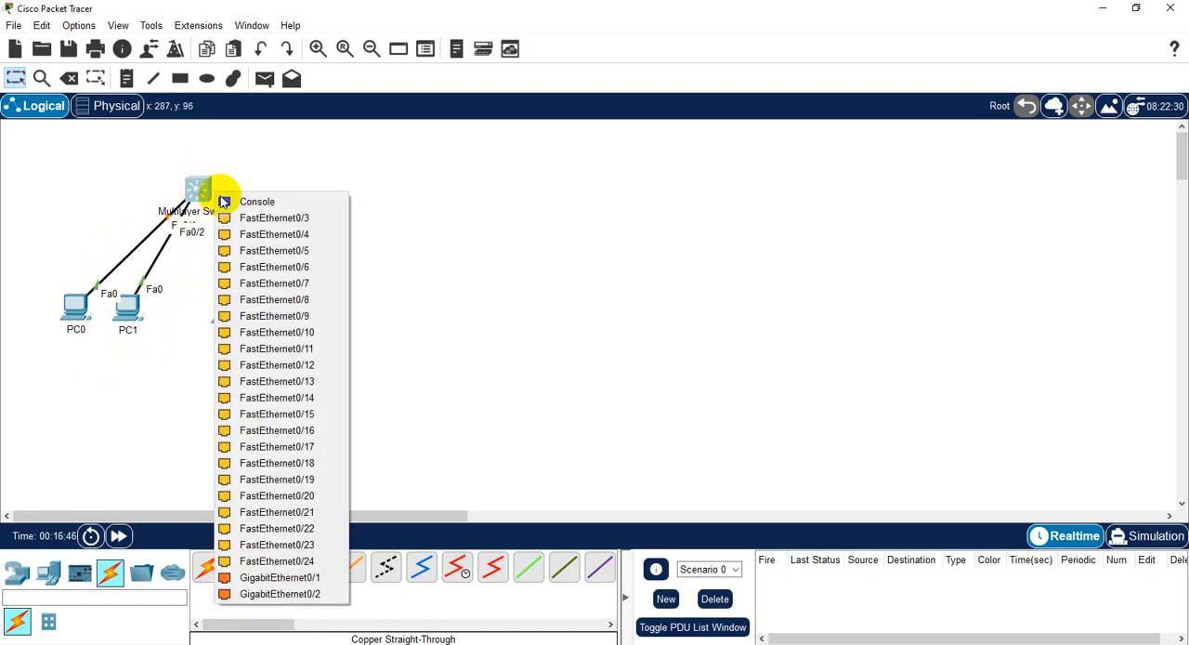
click(267, 217)
click(227, 319)
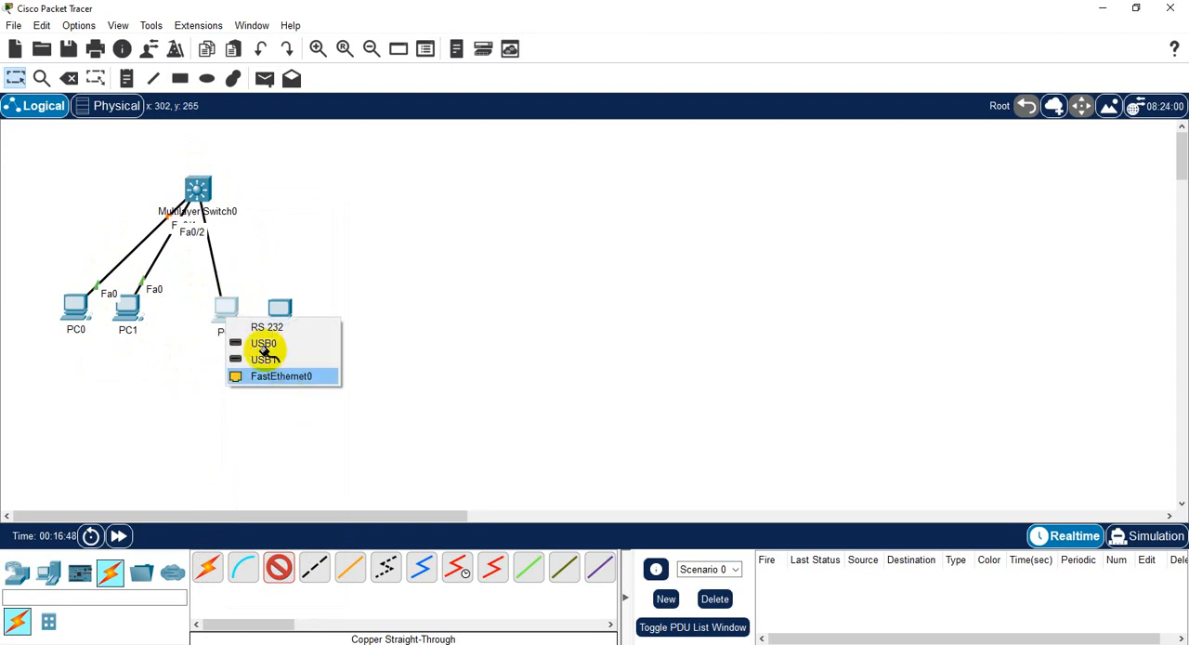
click(270, 375)
- Connect the switch's FastEthernet0/4 to PC3's FastEthernet0 with a copper straight-through cable
click(199, 191)
click(260, 217)
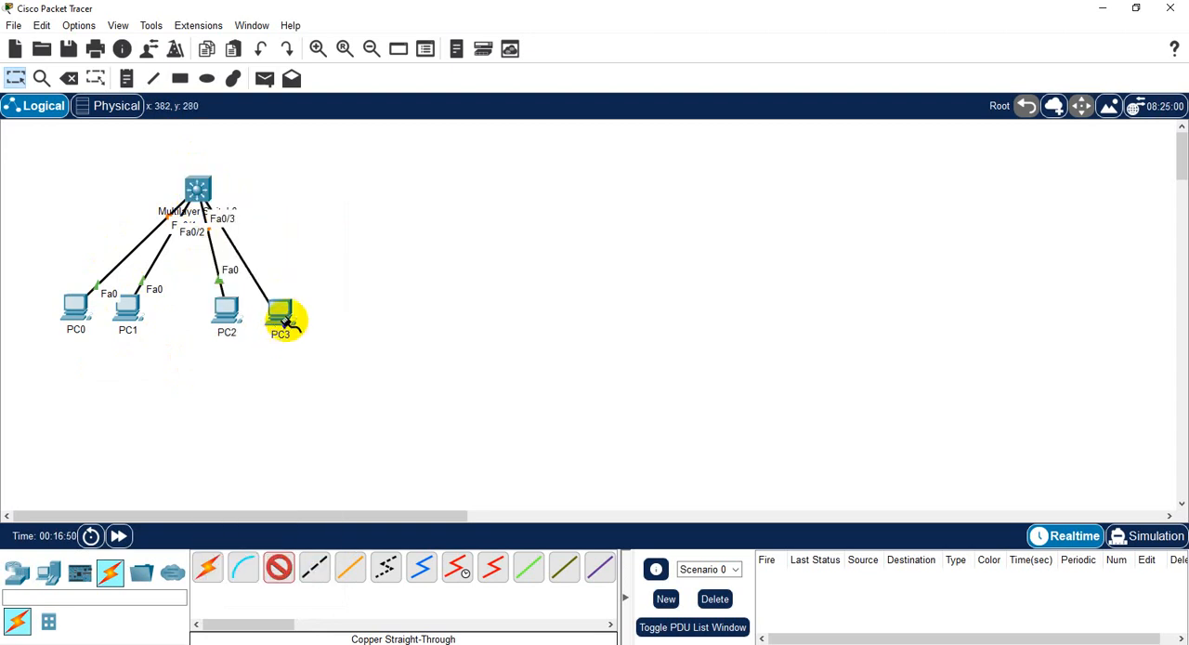
click(281, 316)
click(342, 377)
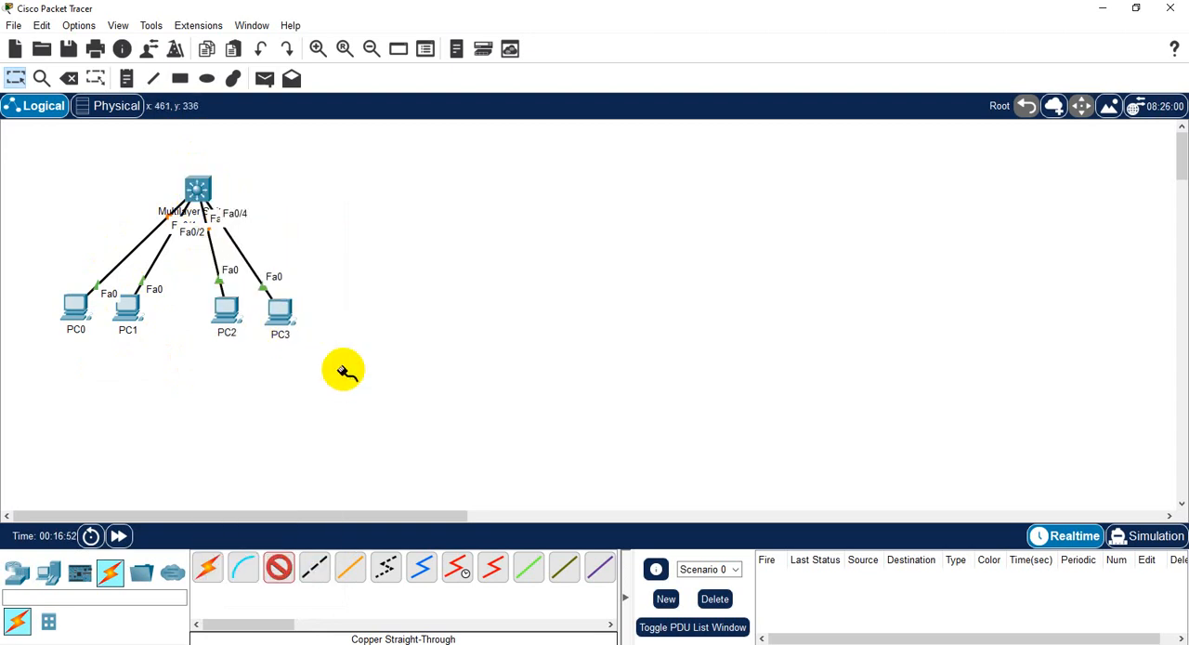
- Rename the fourth PC in the row as PC4 and the third one as PC3
click(281, 335)
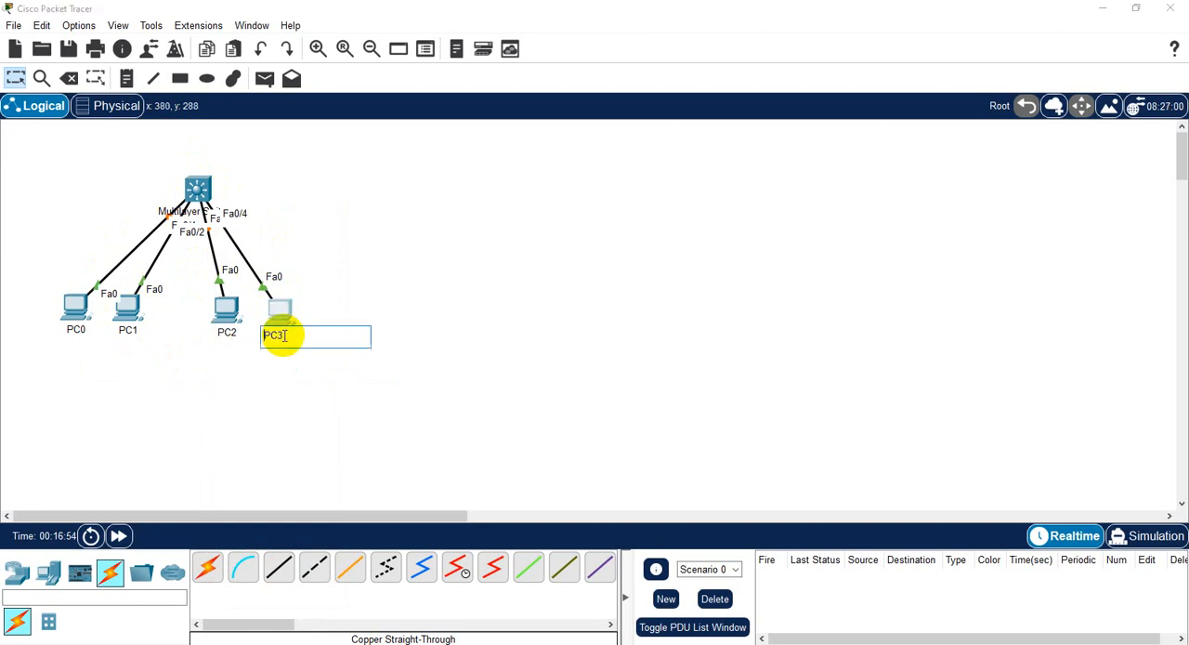
click(277, 336)
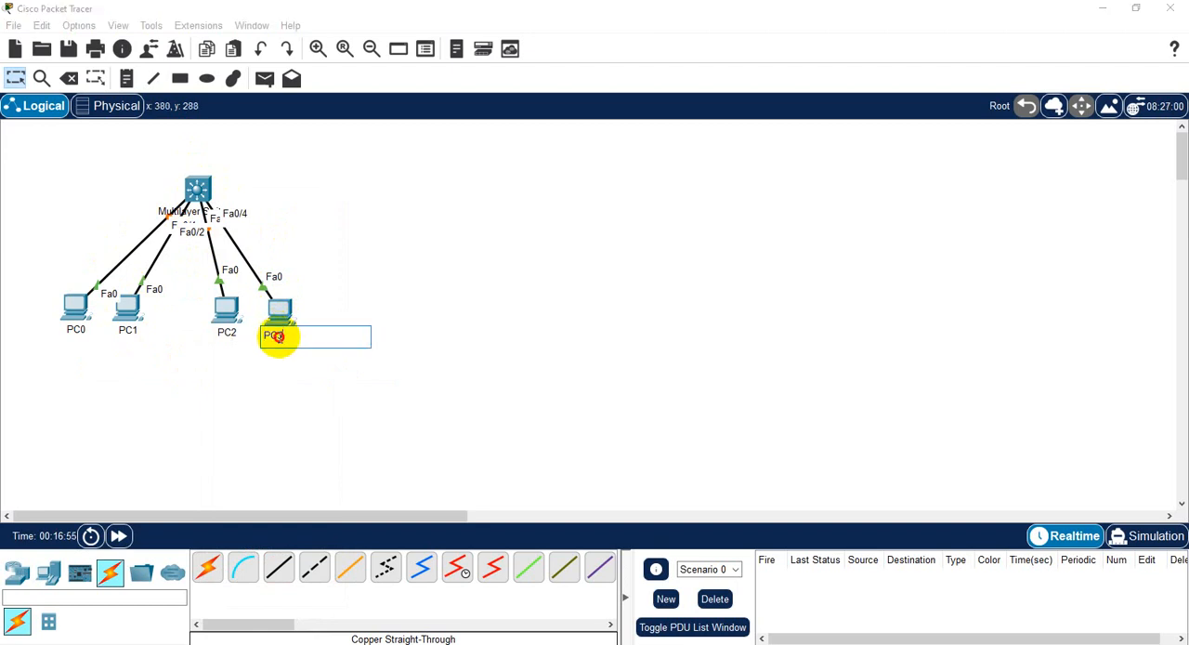
click(228, 336)
click(223, 333)
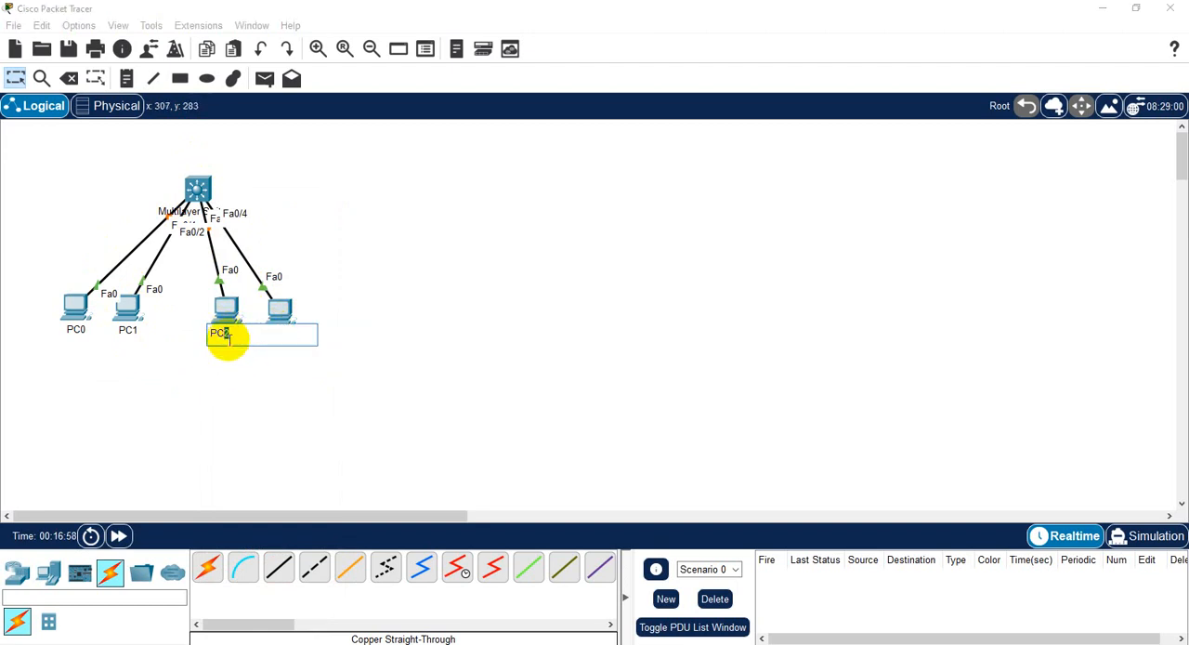
- Rename the second PC as PC2 and the first as PC1, and move the multilayer switch slightly up and left
click(127, 331)
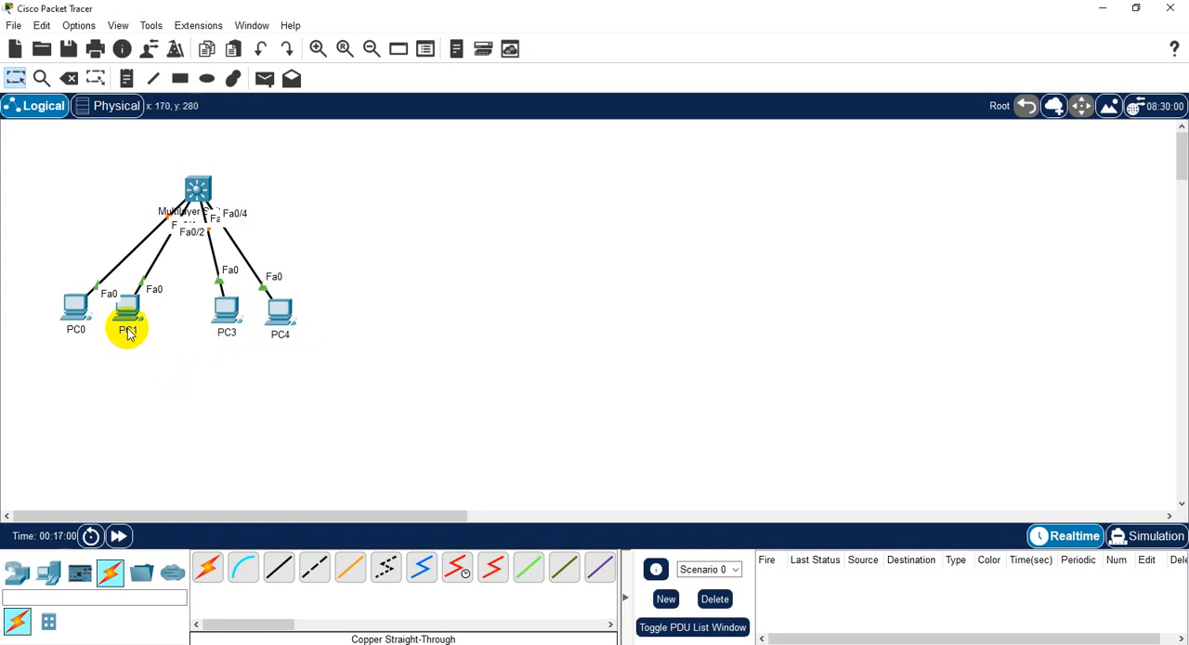
click(137, 332)
drag(124, 333, 140, 361)
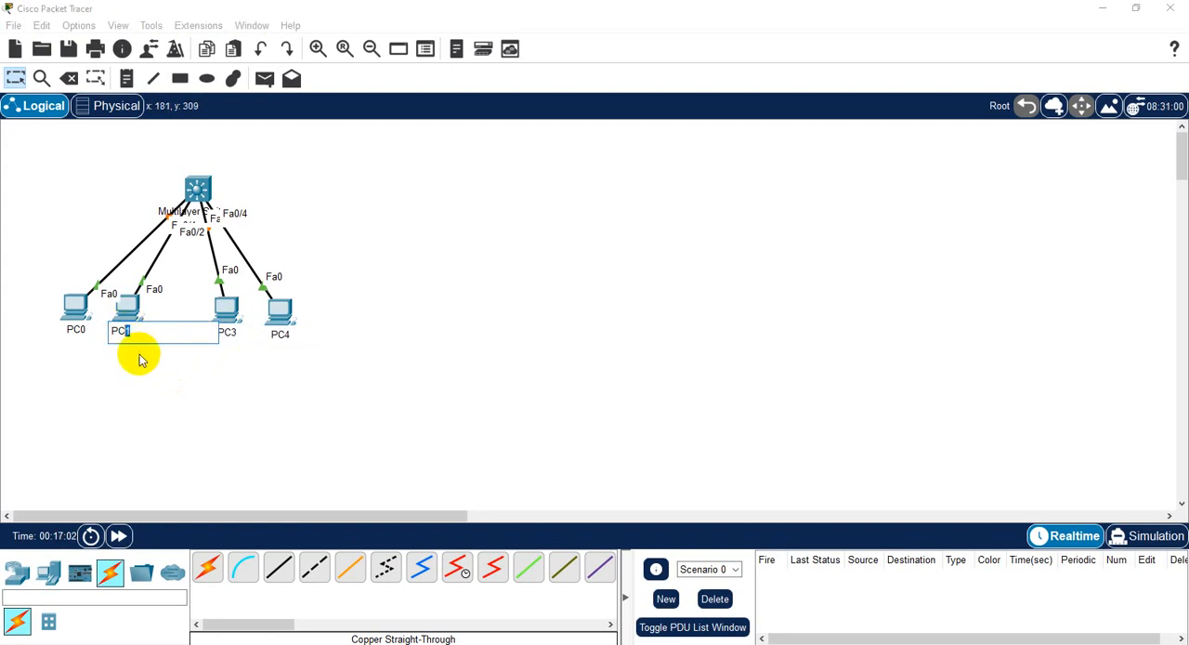
click(102, 412)
click(82, 333)
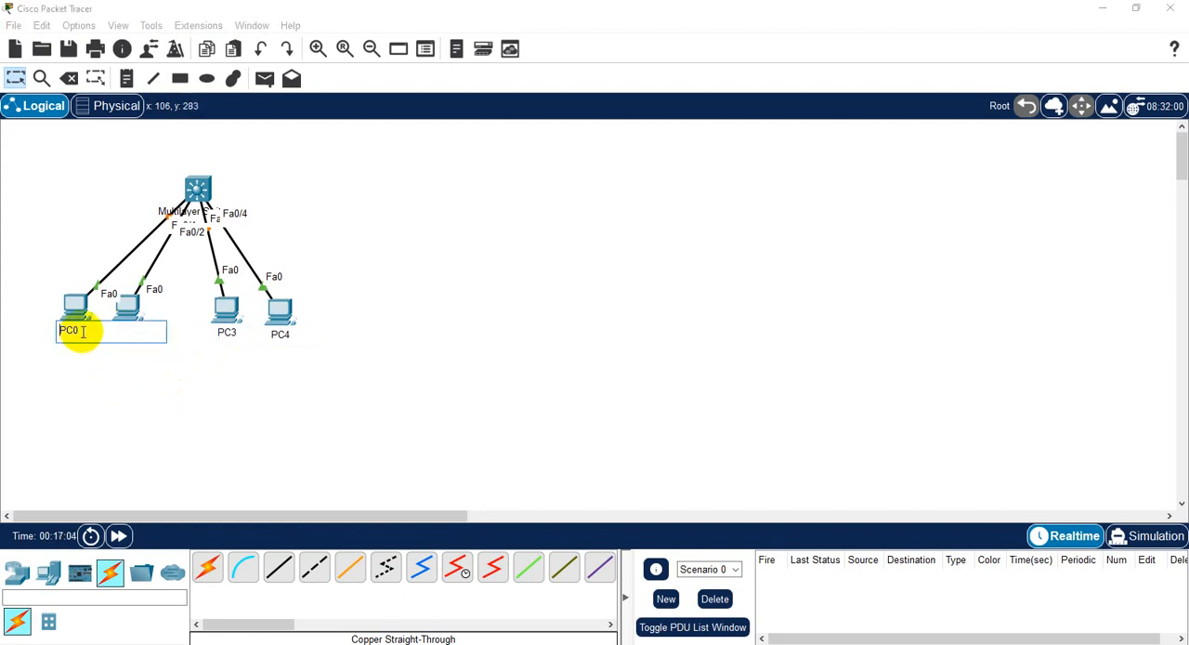
text(1)
click(144, 429)
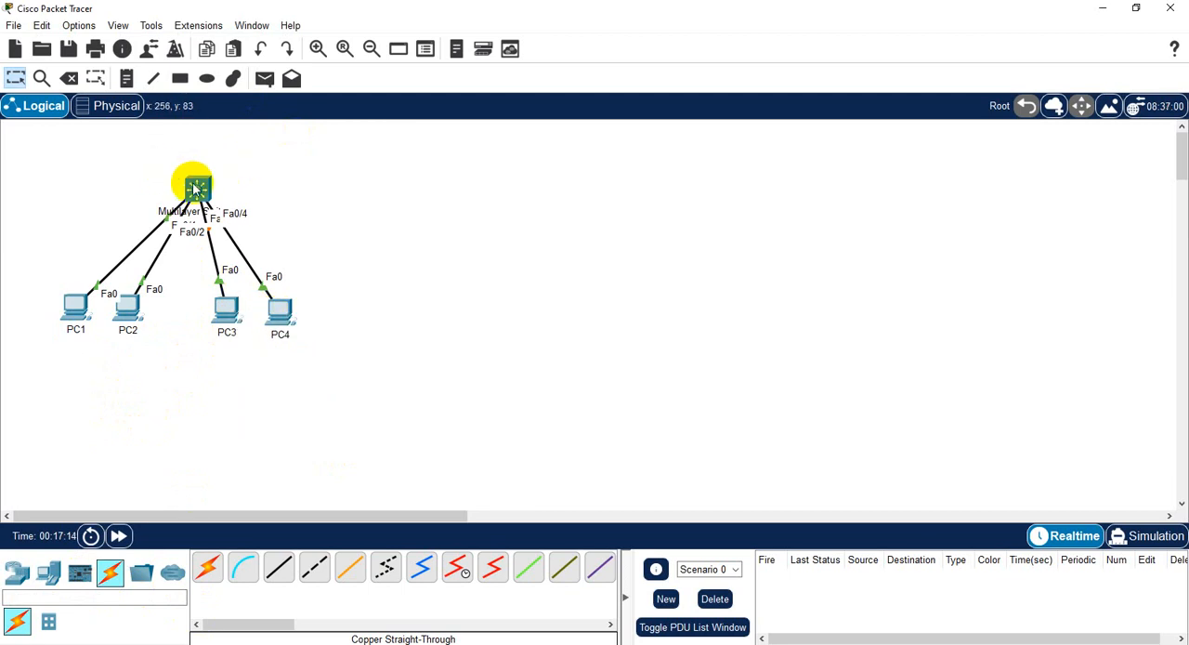
drag(195, 190, 180, 180)
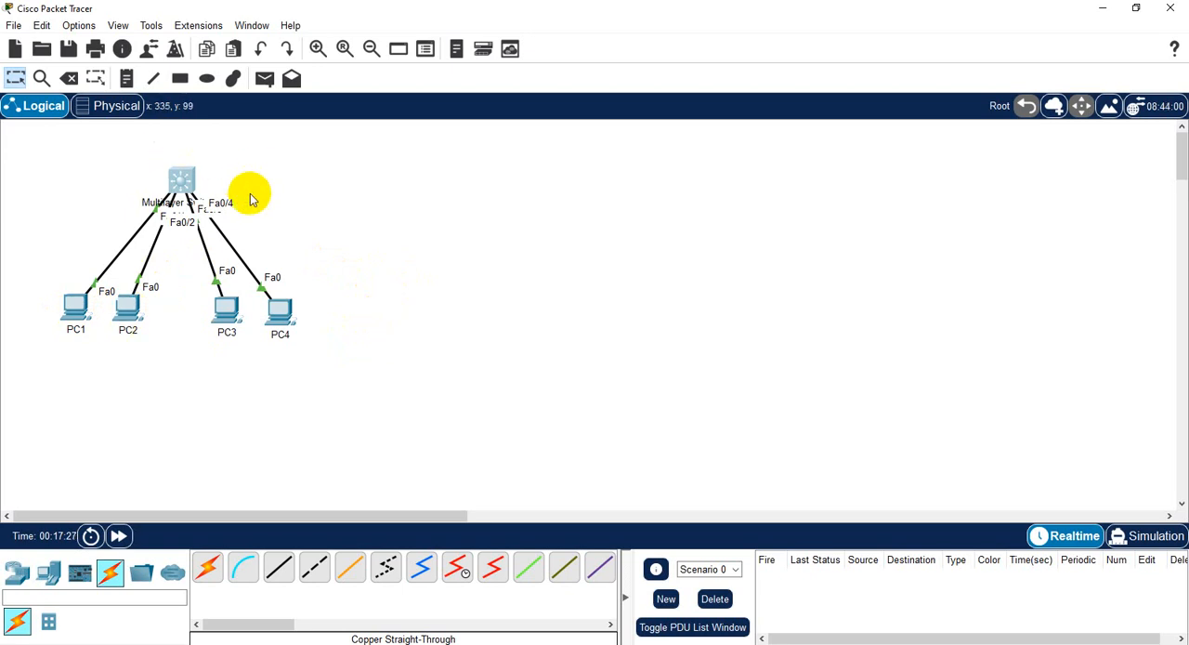
- Give PC1 the static IPv4 address 192.168.10.100 with subnet mask 255.255.255.0 and close its configuration window
click(77, 316)
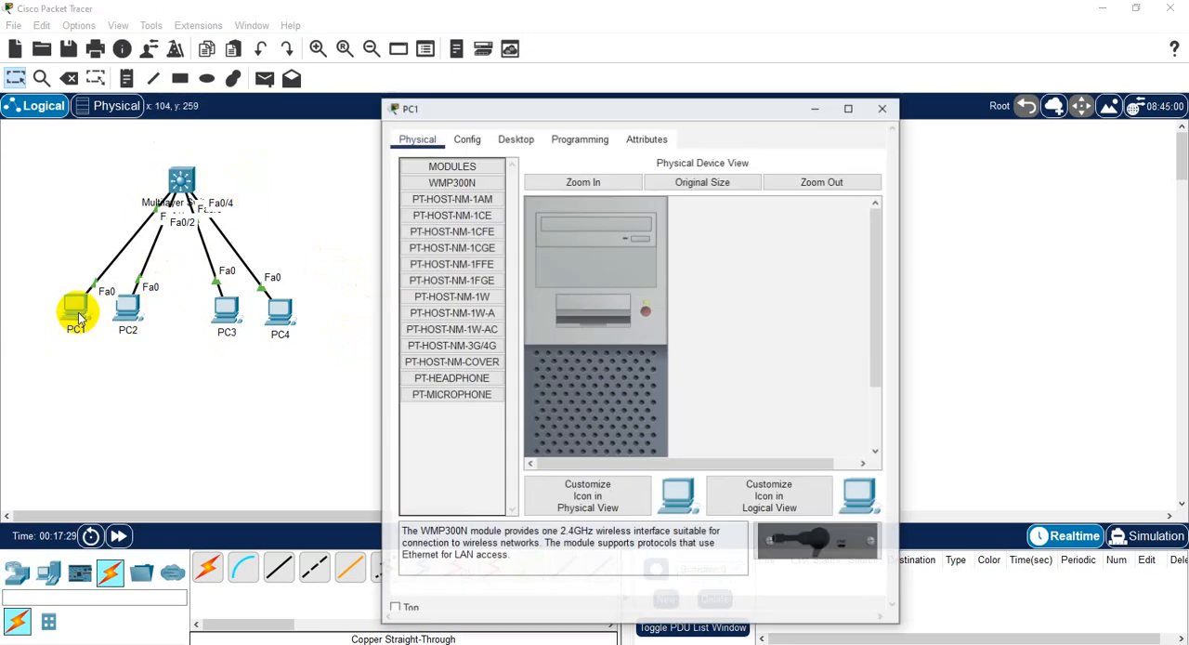
click(509, 138)
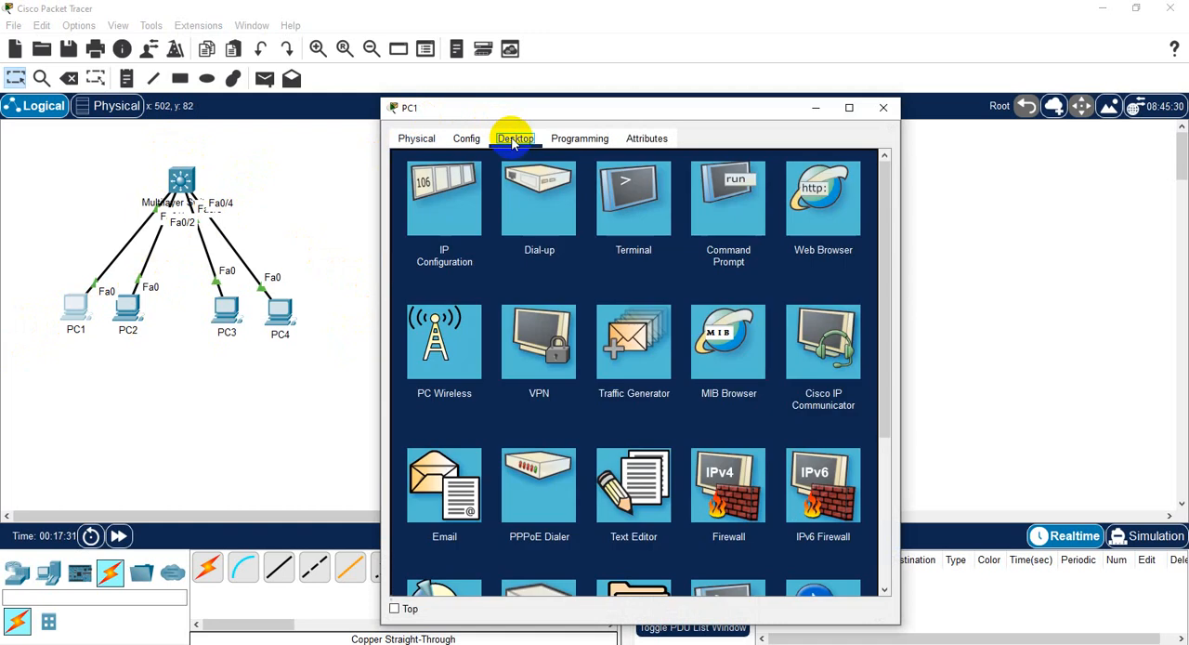
click(466, 192)
click(577, 246)
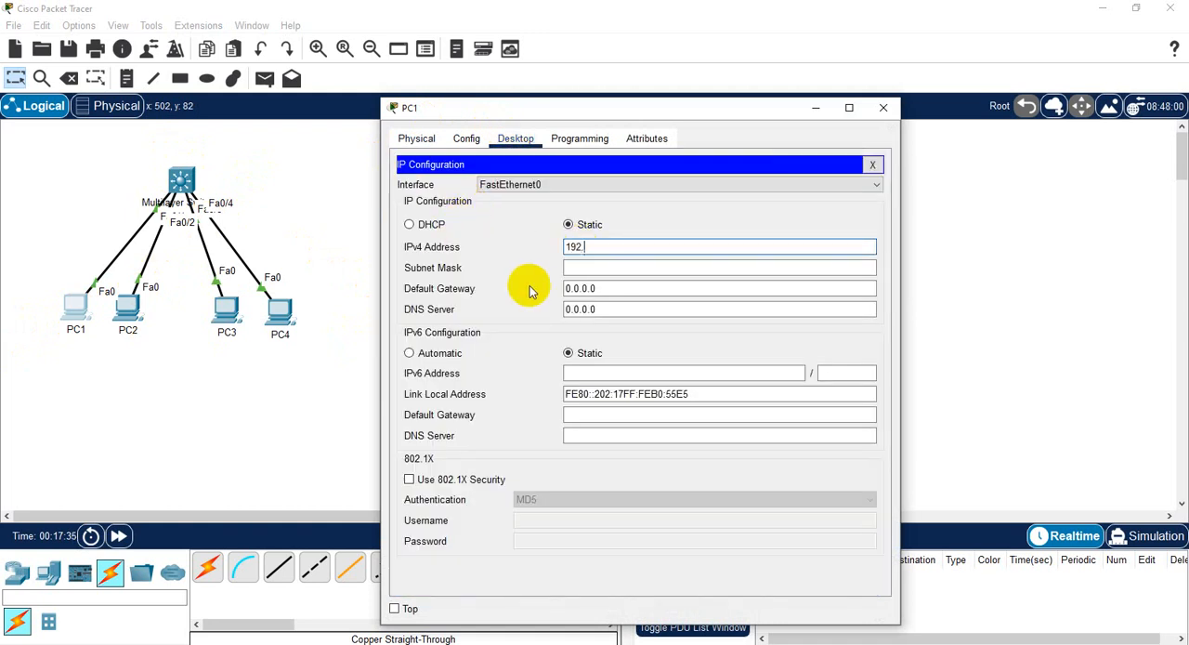
text(192.168.10.100)
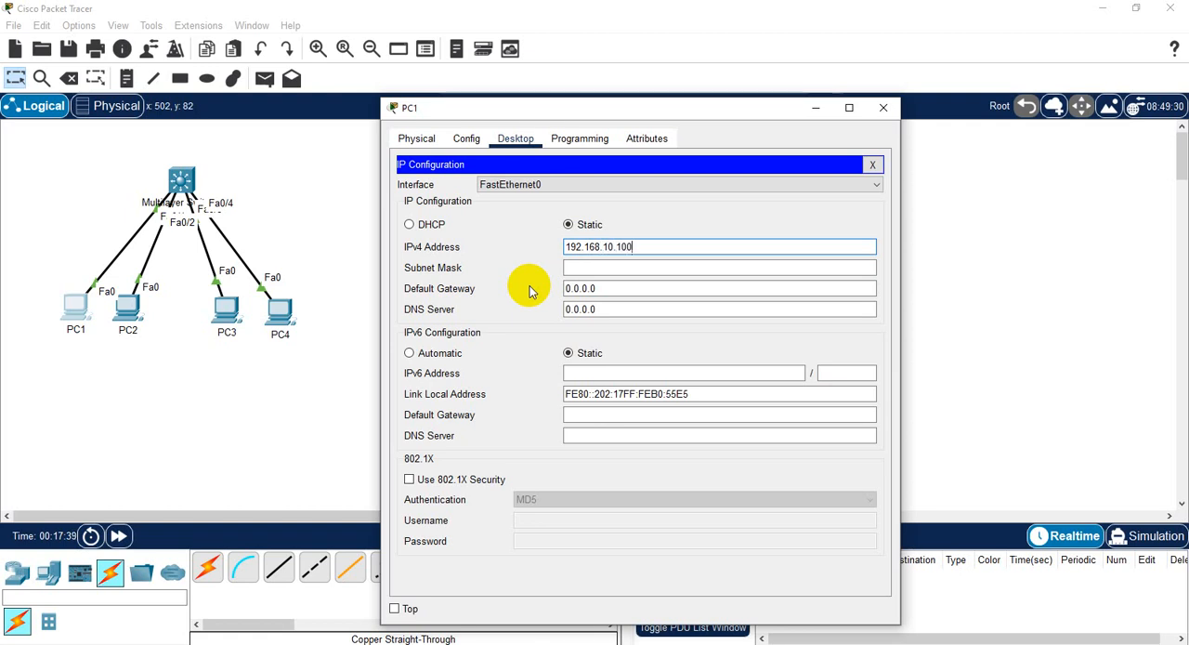
key(Tab)
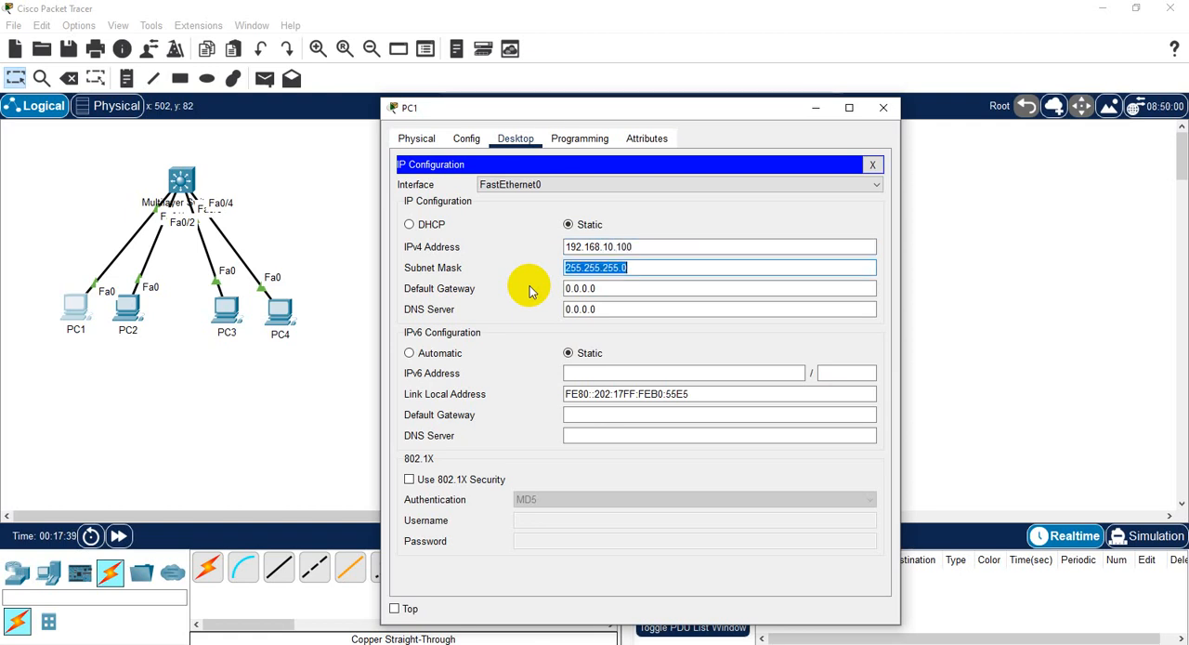
key(Tab)
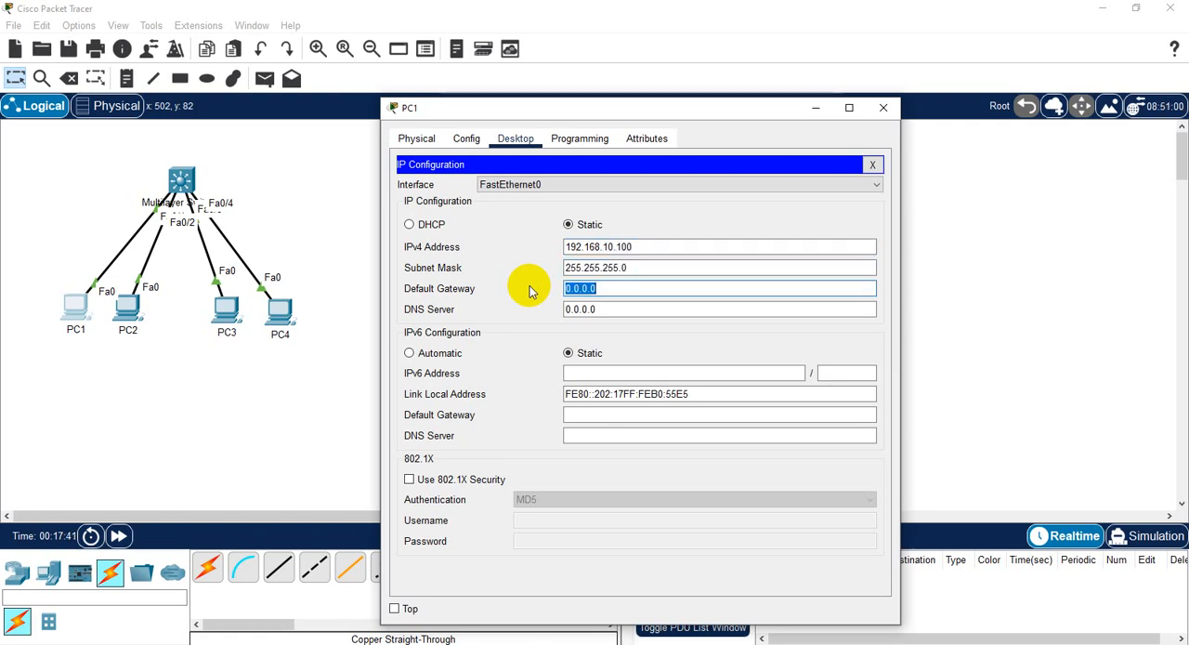
click(872, 164)
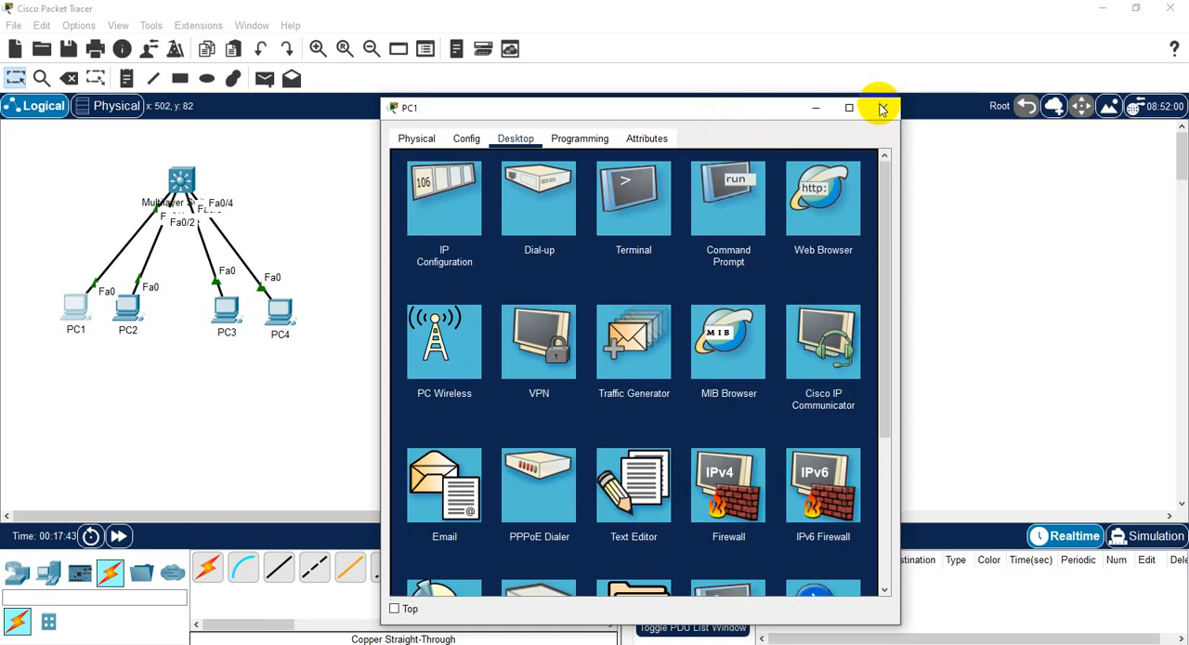
click(882, 109)
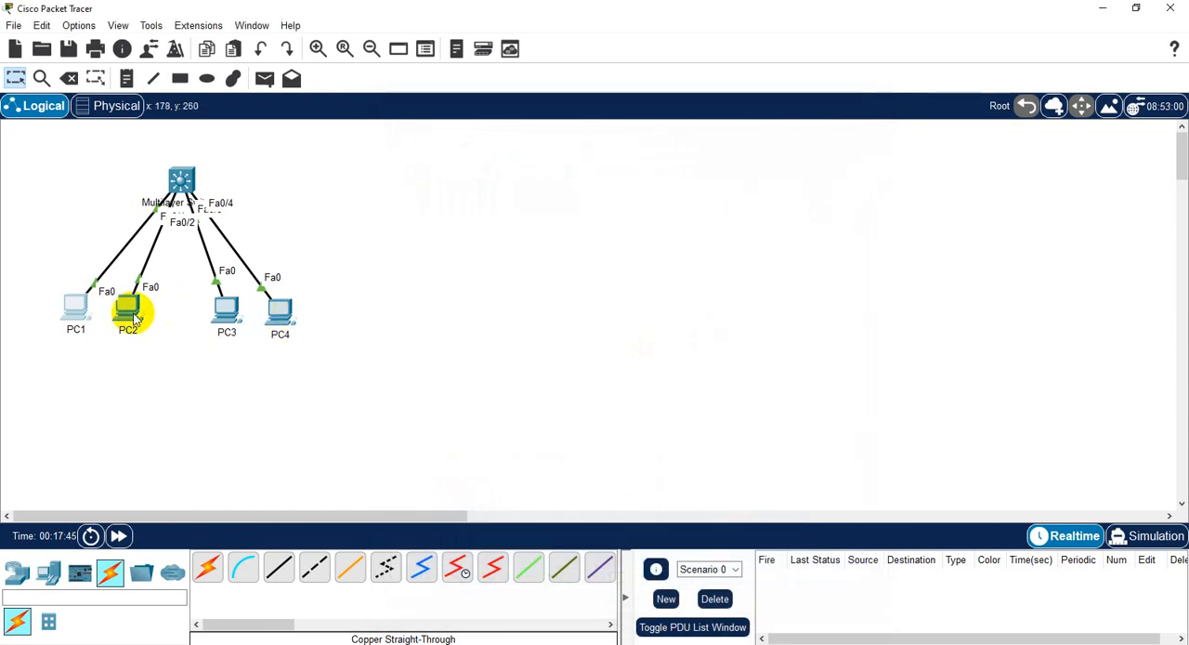
- Give PC2 the static IPv4 address 192.168.10.101 with its default subnet mask and close its configuration window
click(128, 311)
click(516, 139)
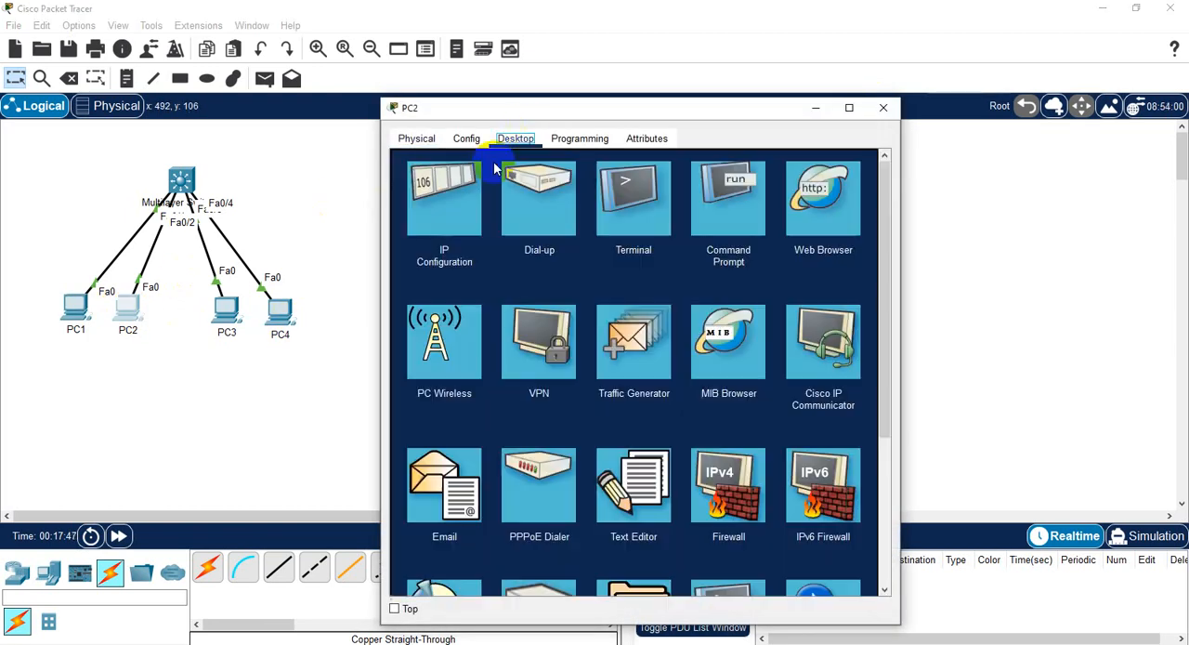
click(479, 206)
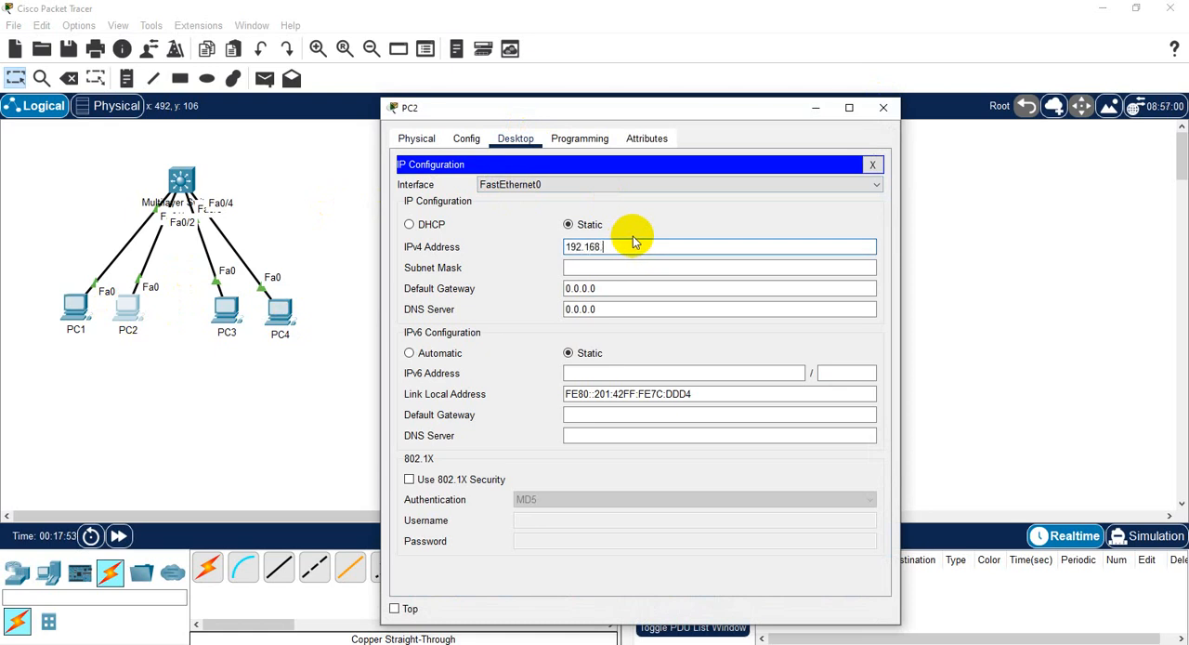
text(10.101)
key(Tab)
click(874, 165)
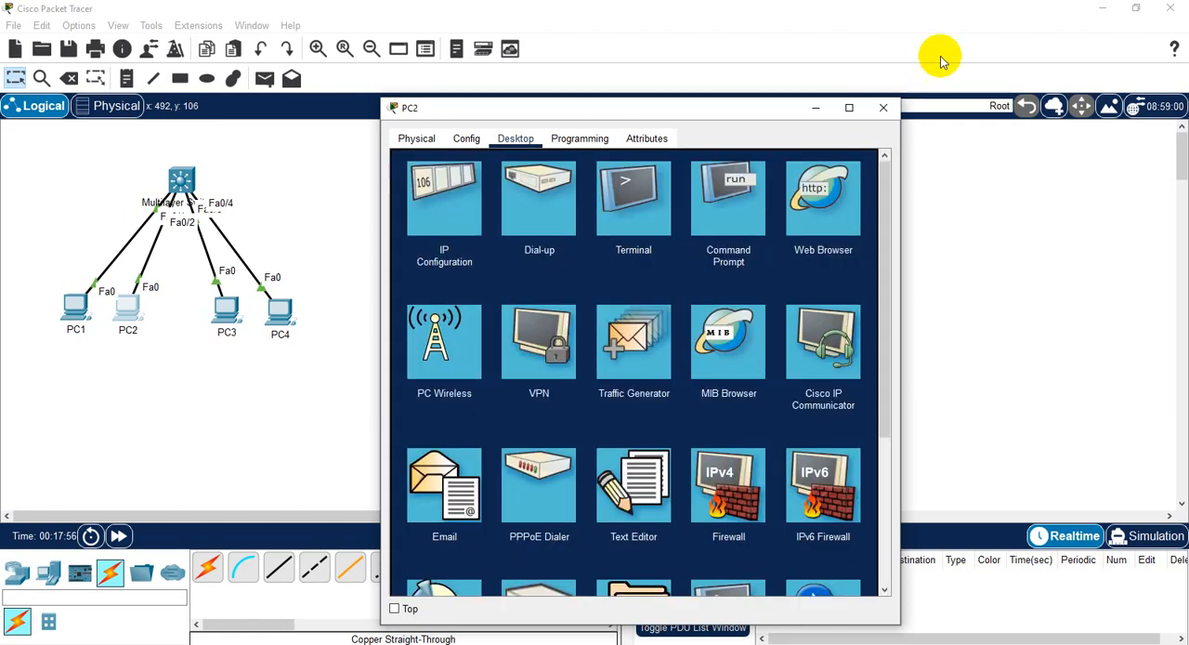
click(883, 108)
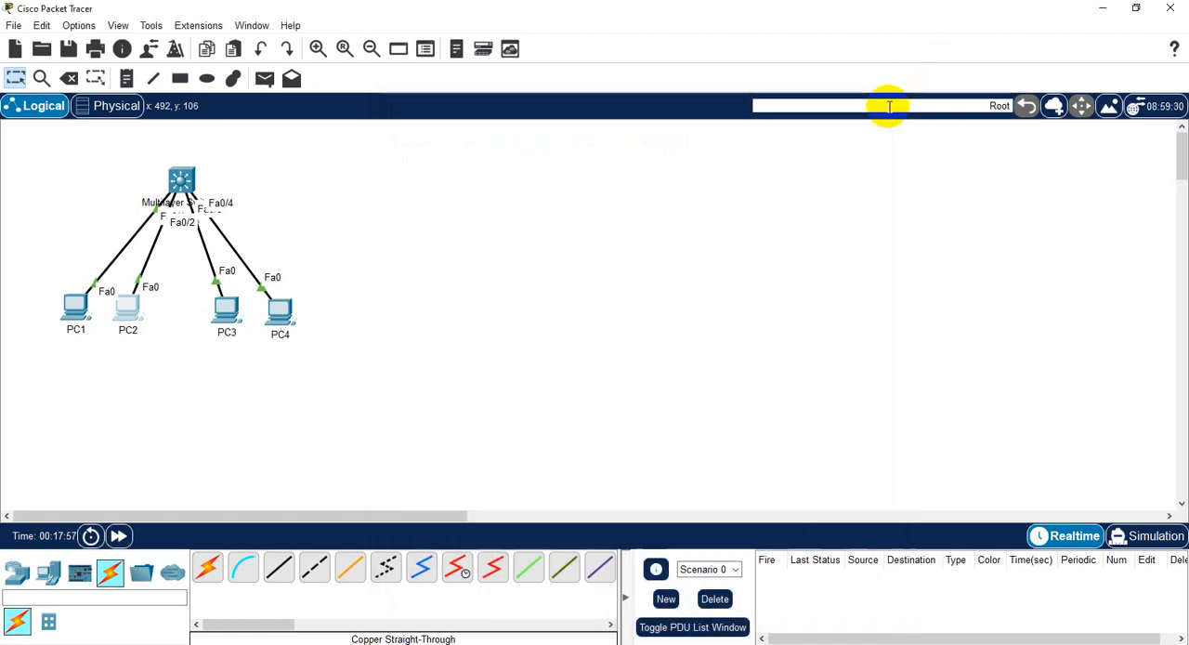
- Enlarge PC1's device window and ping PC2 at 192.168.10.101 from its command prompt
click(76, 318)
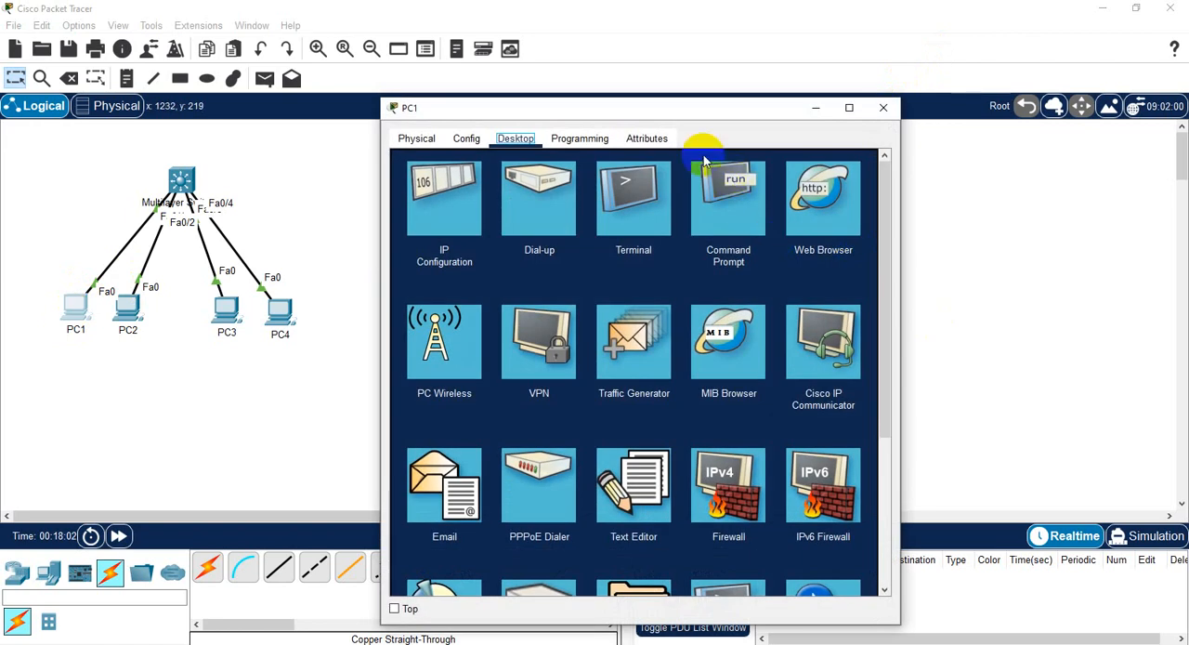
drag(662, 111, 664, 43)
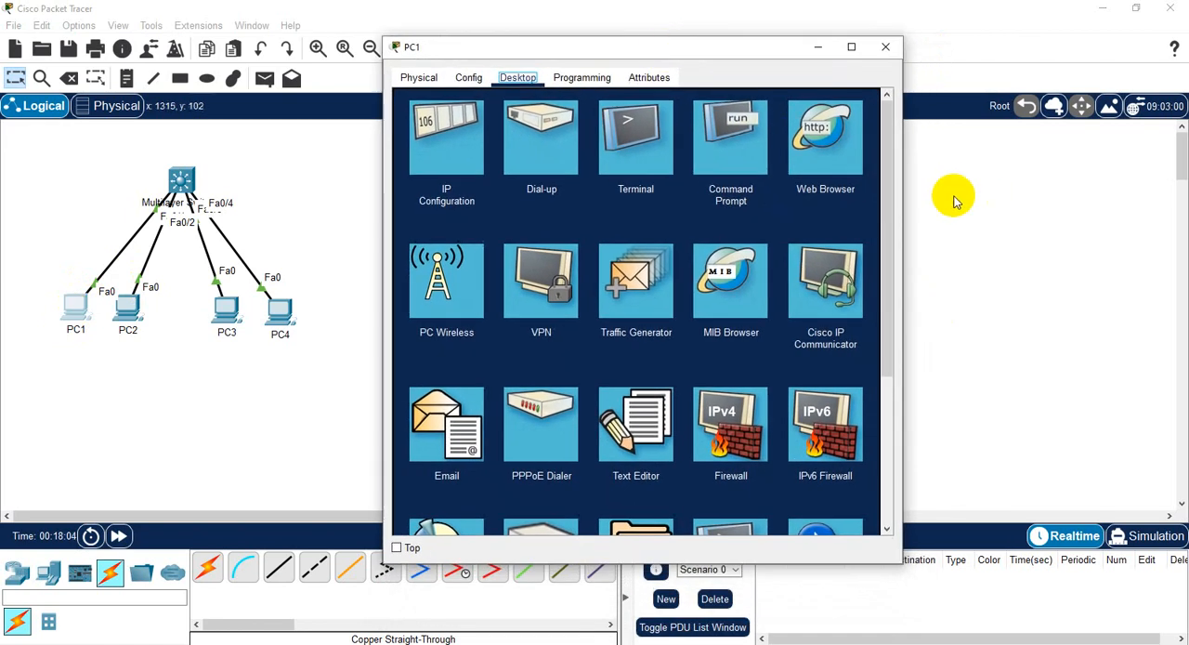
drag(907, 189, 1169, 191)
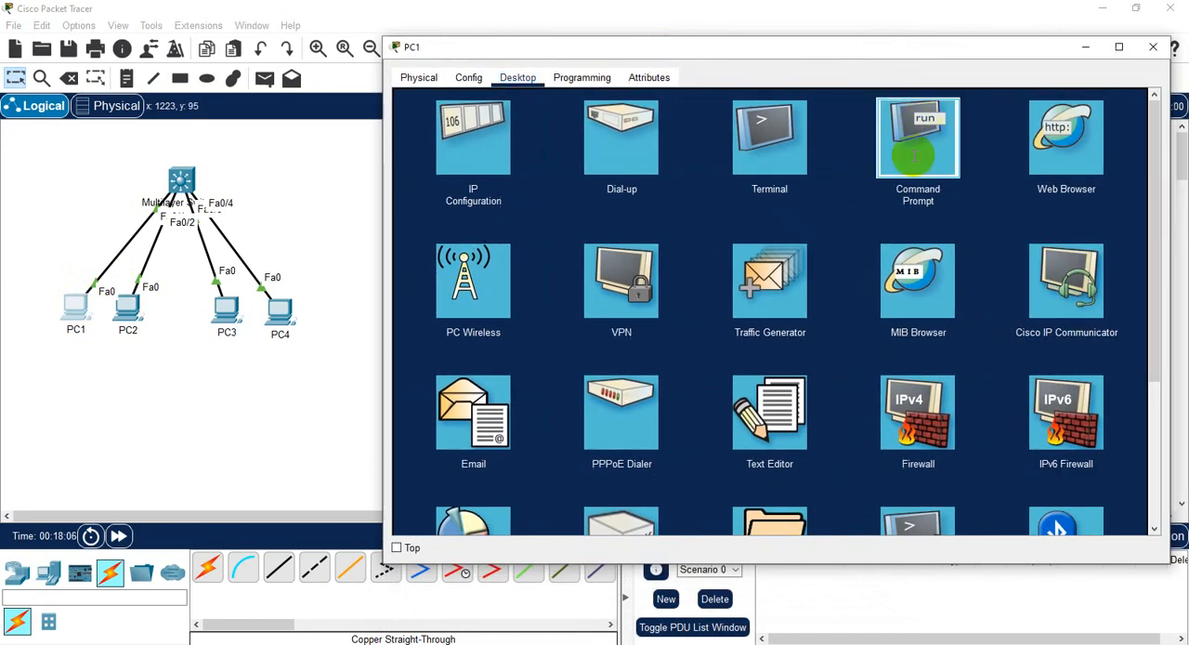
click(921, 134)
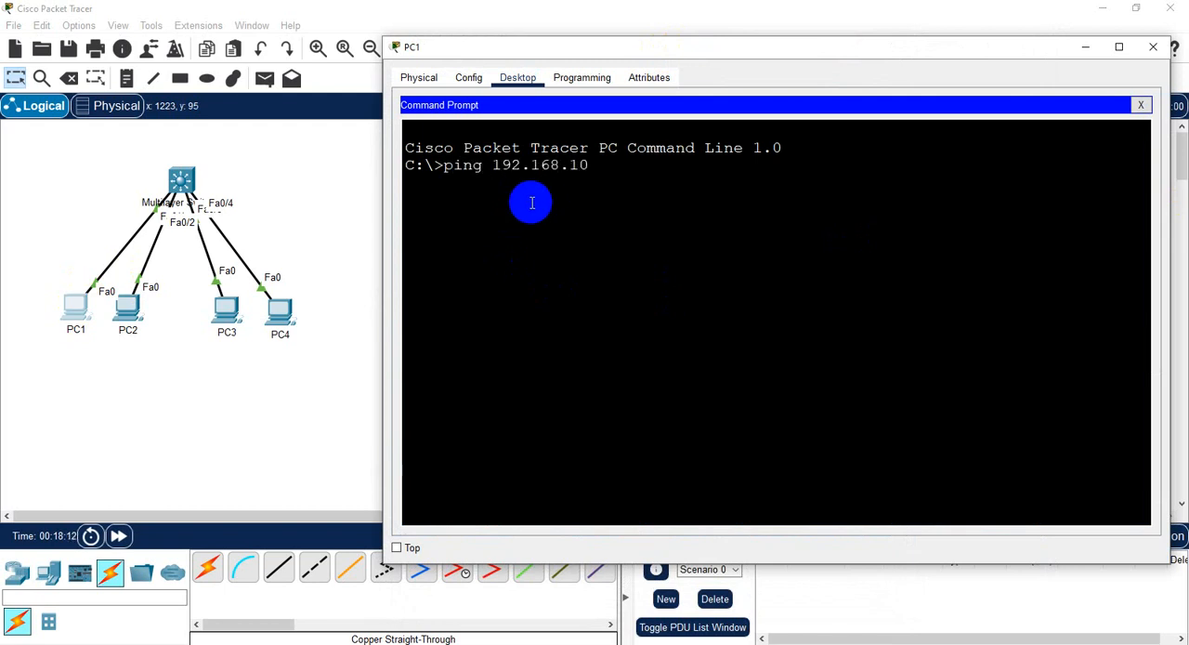
text(ping 192.168.10.101)
key(Return)
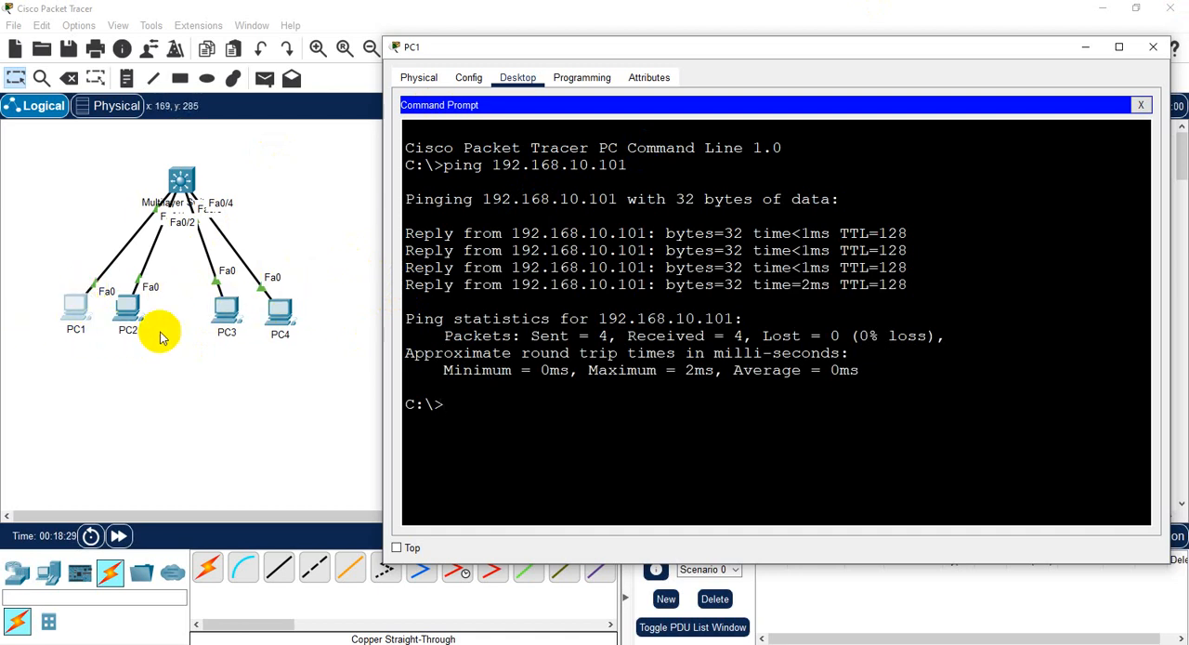
- Give PC4 the static IPv4 address 192.168.10.102 with subnet mask 255.255.255.0 and close its configuration window
click(282, 314)
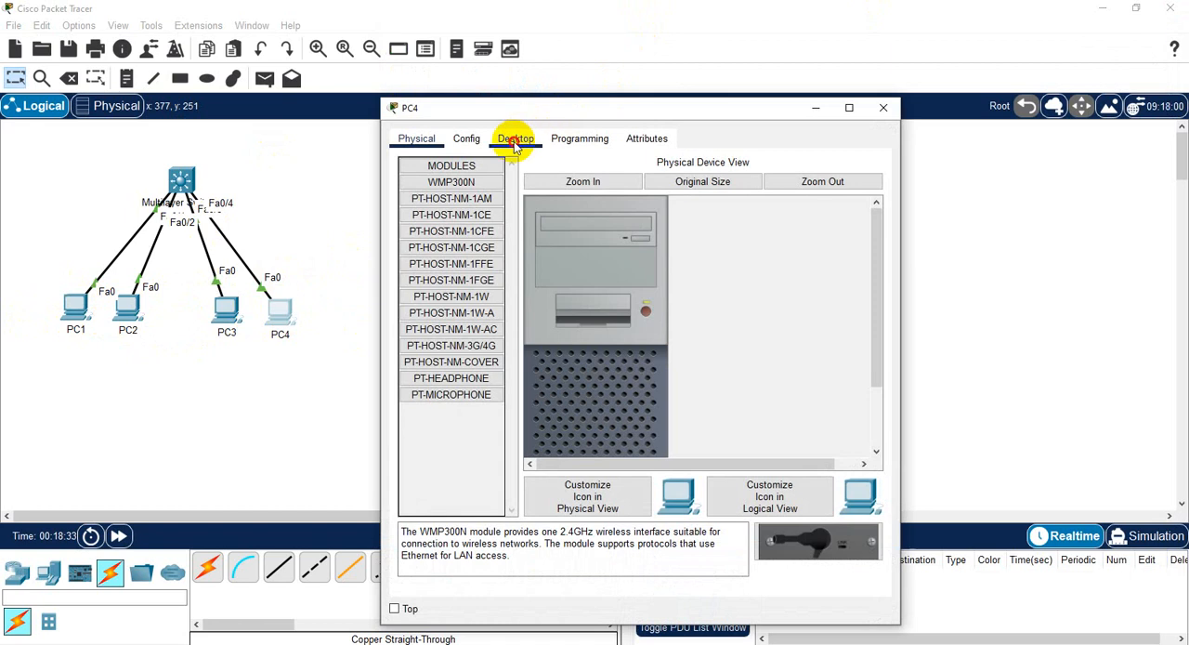
click(516, 139)
click(439, 201)
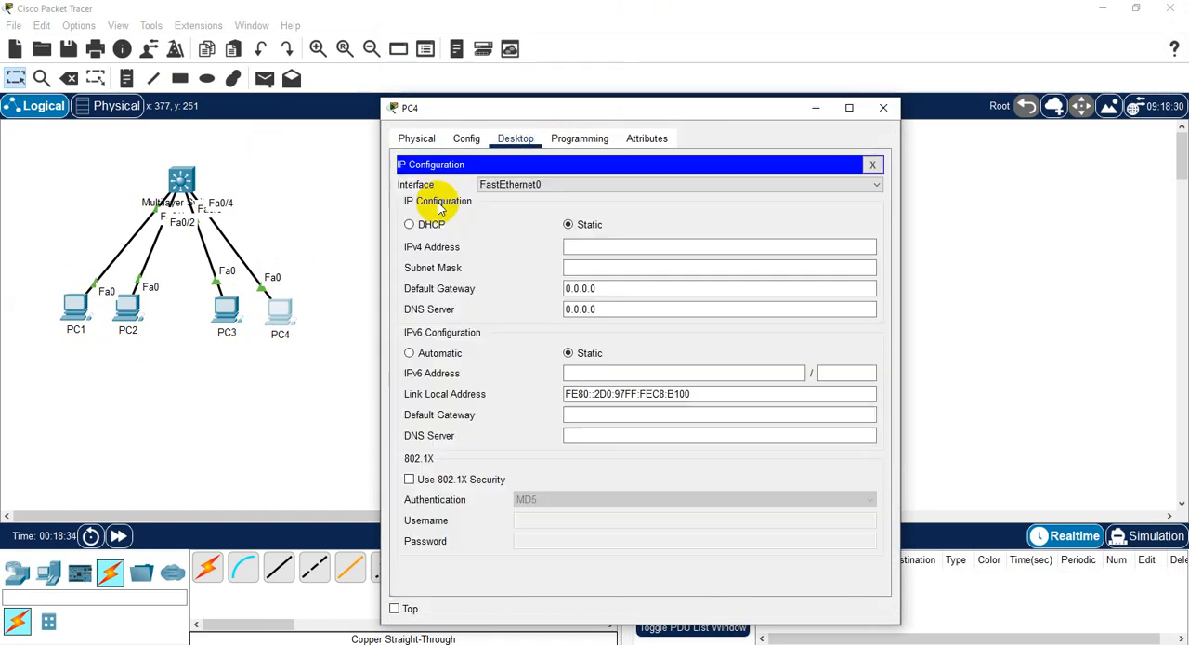
click(626, 249)
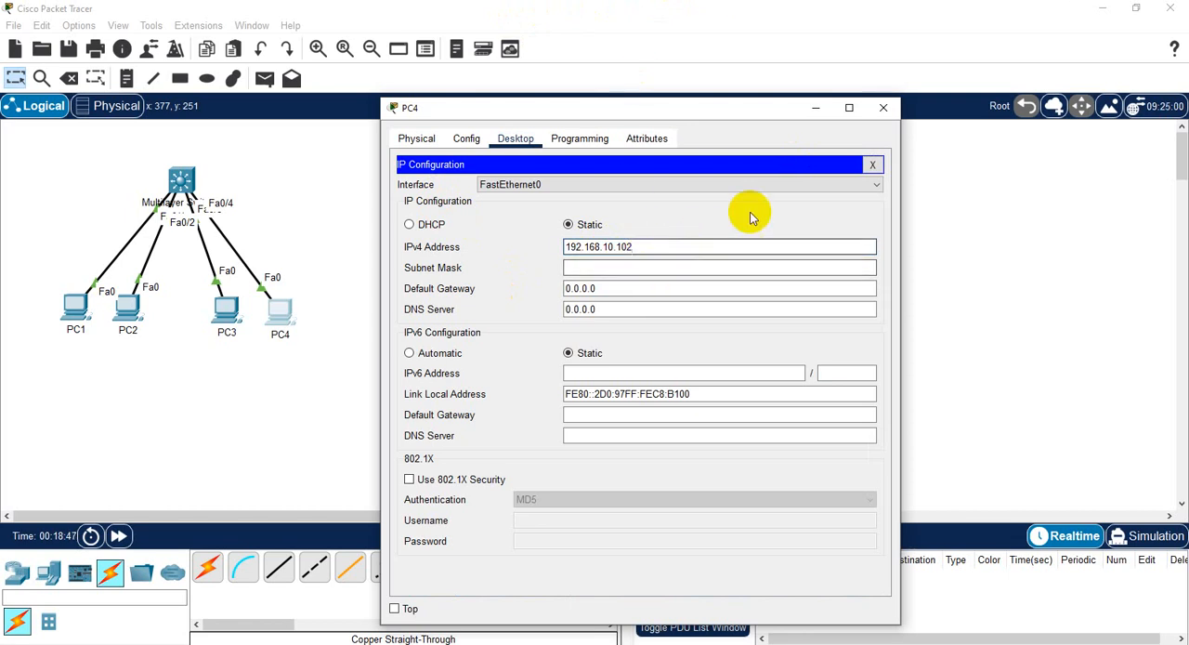
click(600, 267)
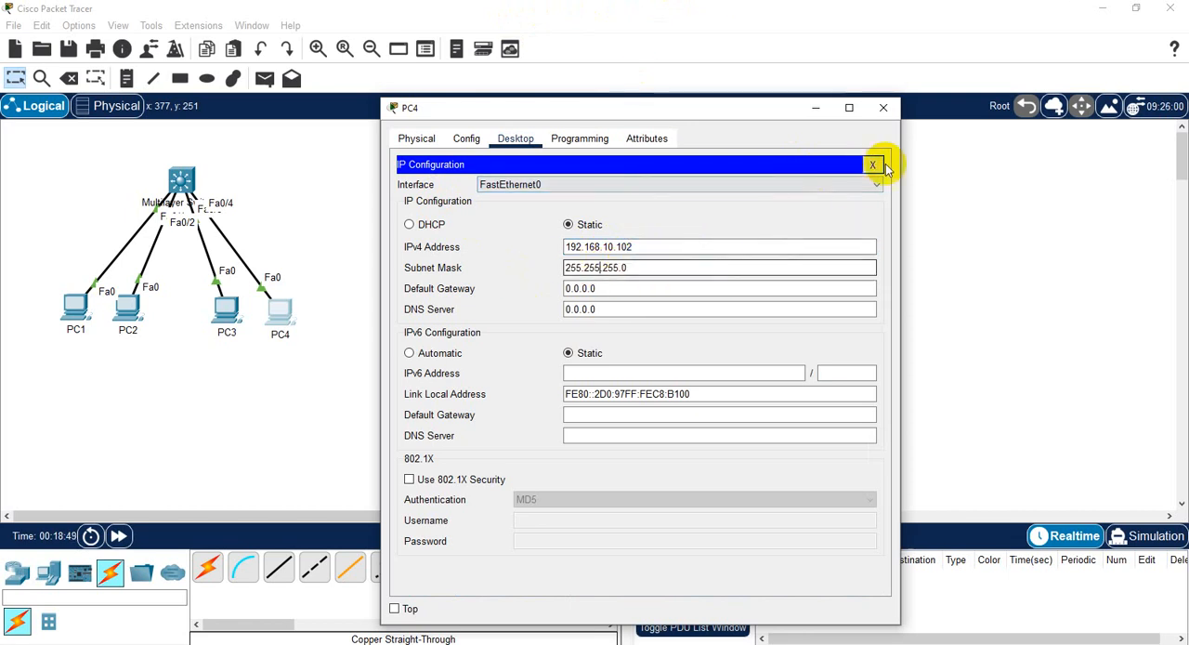
click(874, 166)
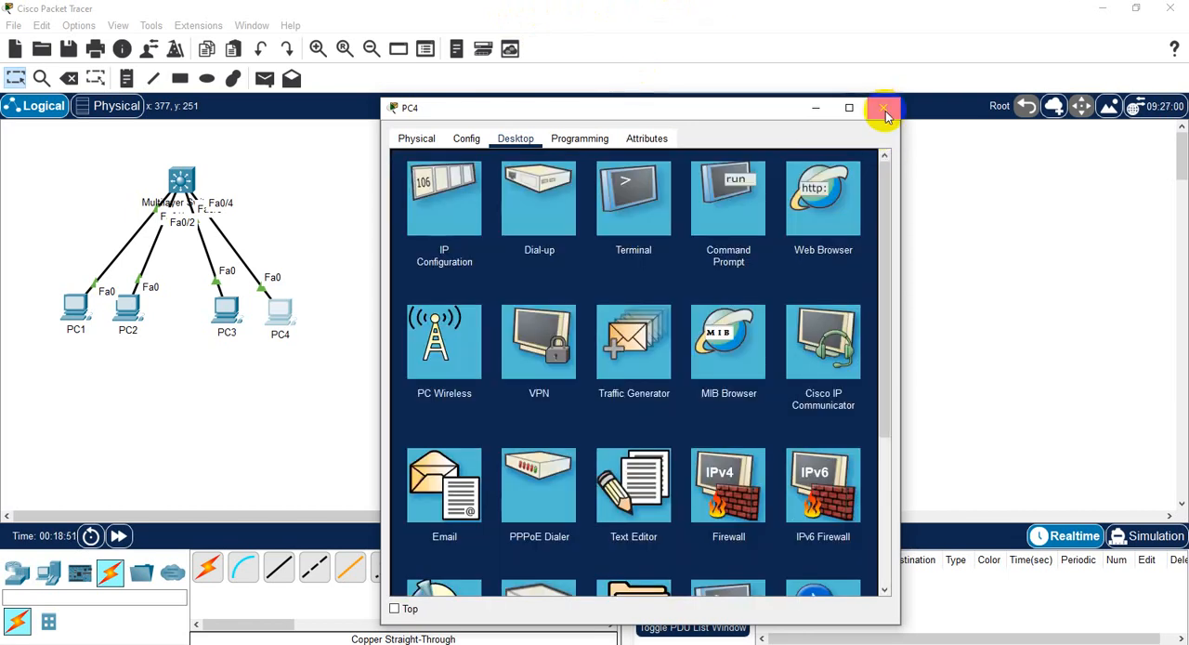
click(885, 113)
- Ping PC4 at 192.168.10.102 from PC1's command prompt and close PC1's window
click(74, 310)
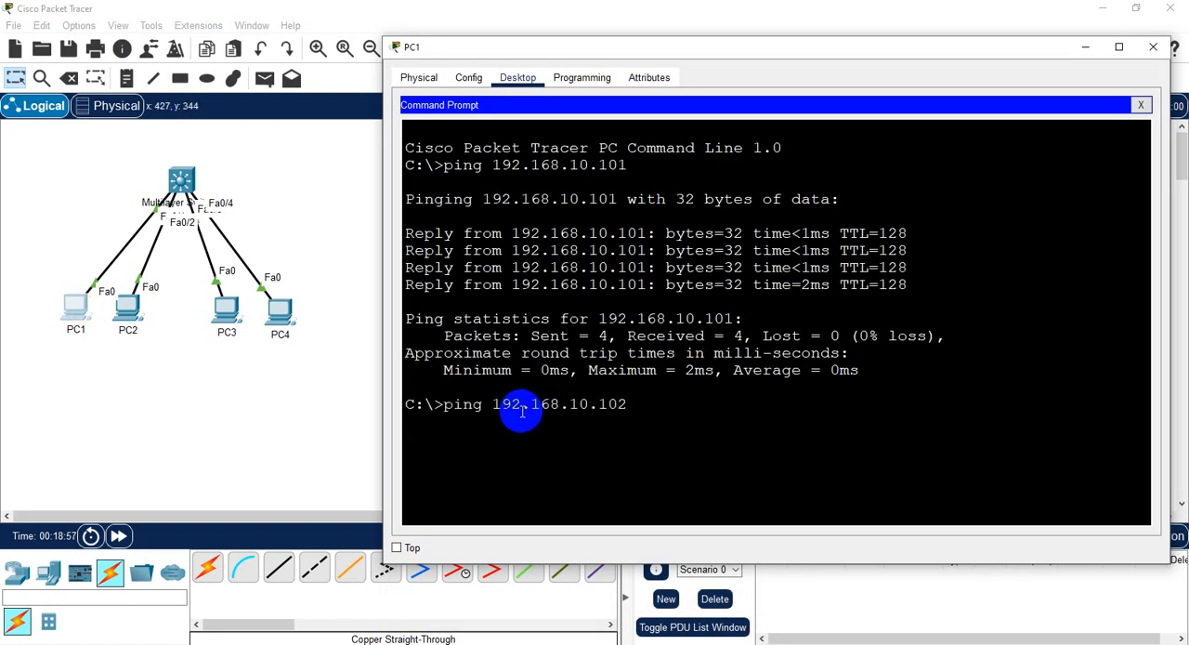
key(Return)
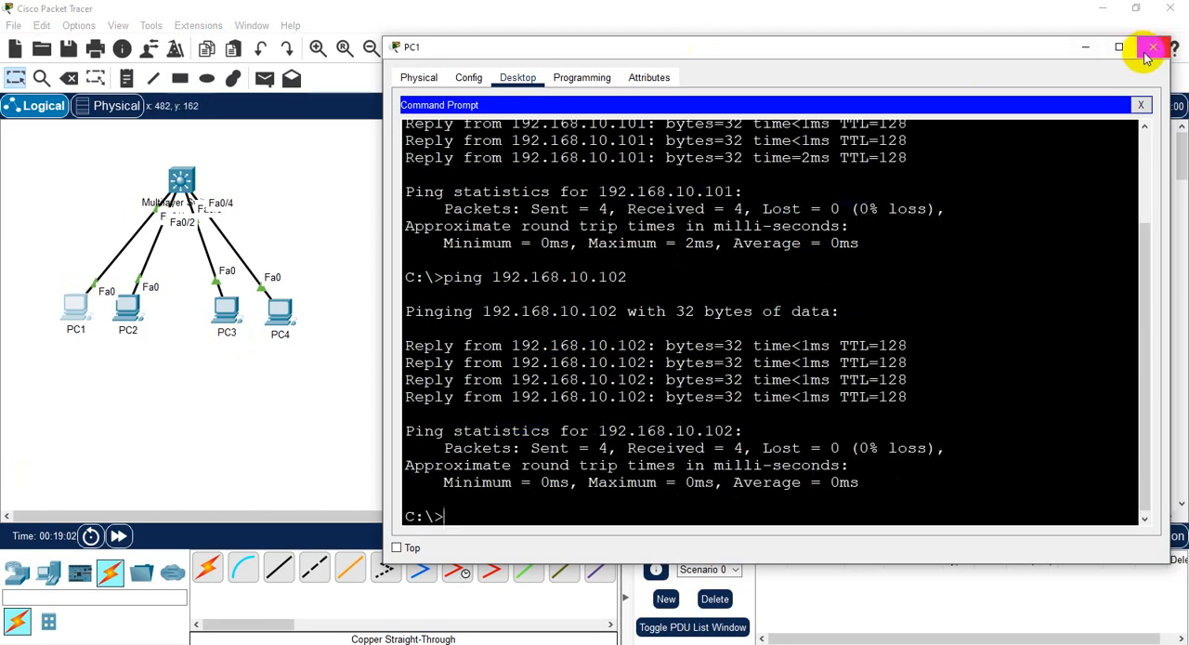
click(1141, 104)
click(1152, 49)
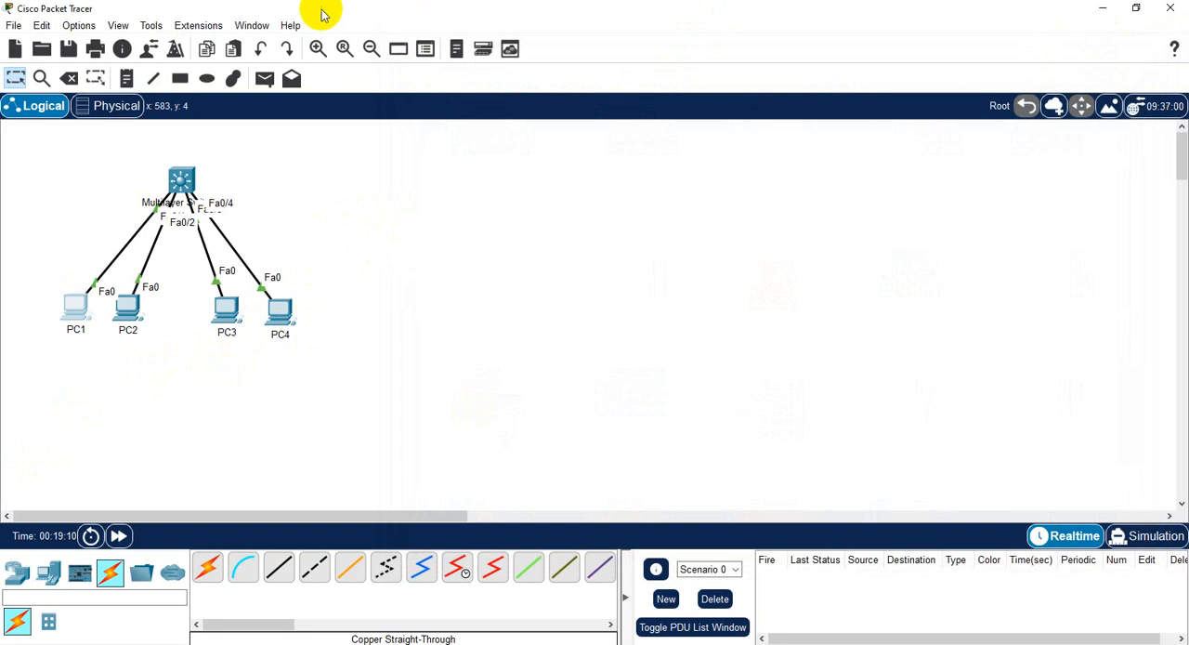
- Draw a rectangle filled with blue #0000ff behind PC1 and PC2, reaching from the switch's height to below the PC labels
click(153, 78)
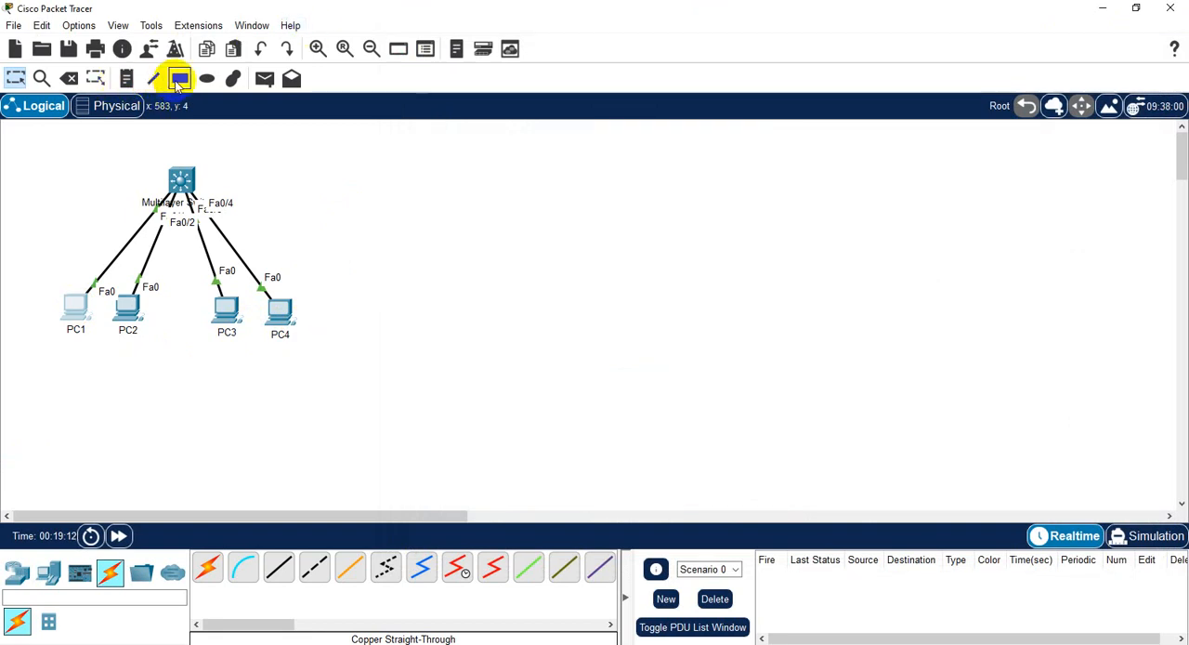
click(181, 79)
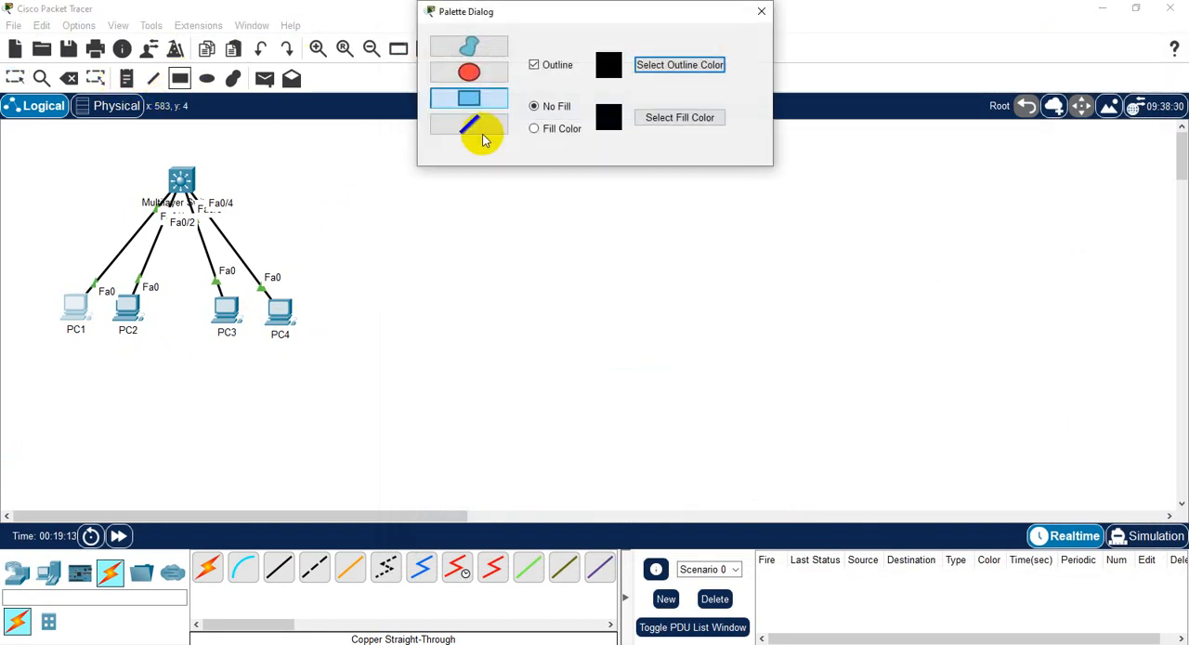
click(535, 128)
click(674, 119)
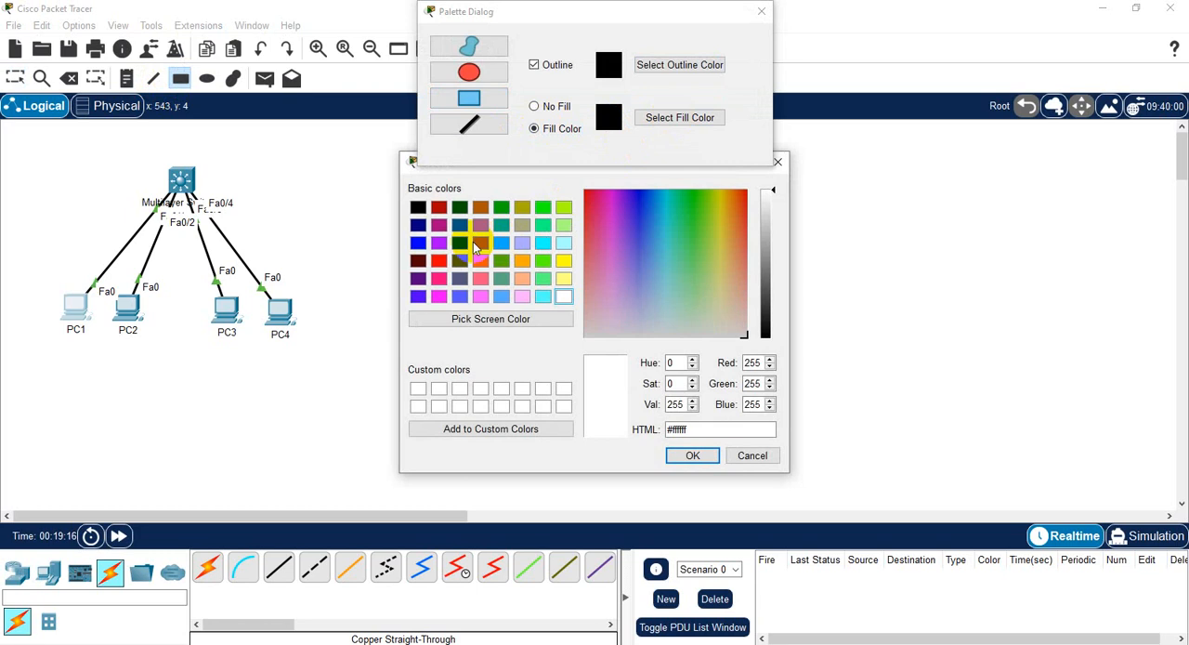
click(418, 242)
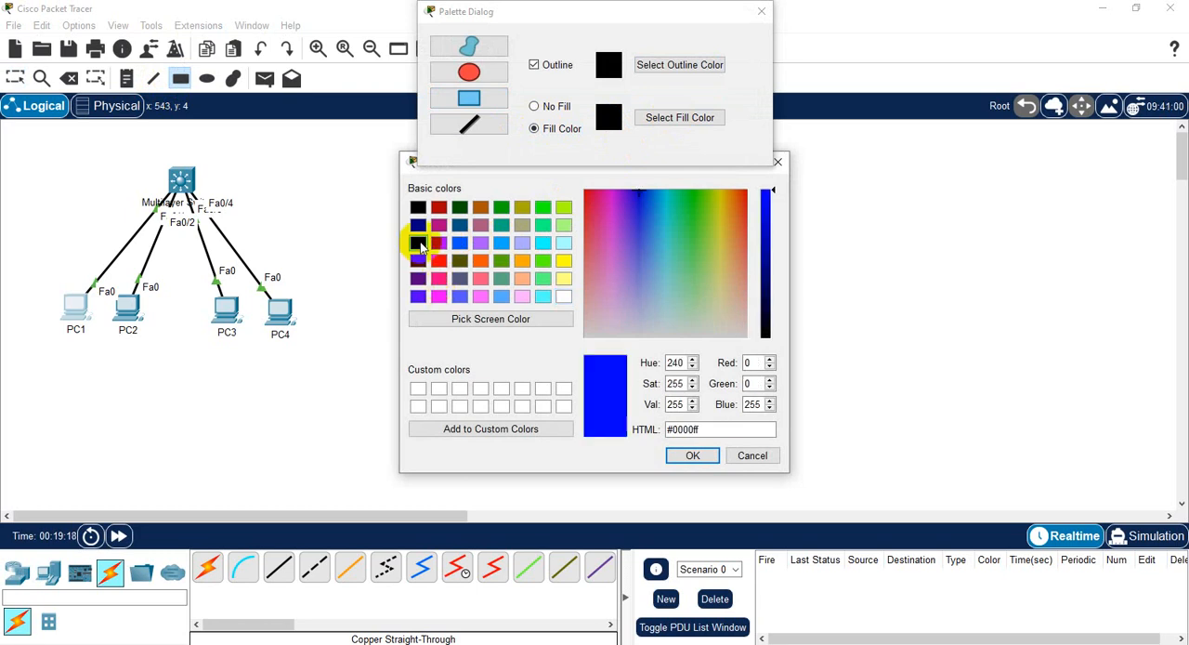
click(690, 454)
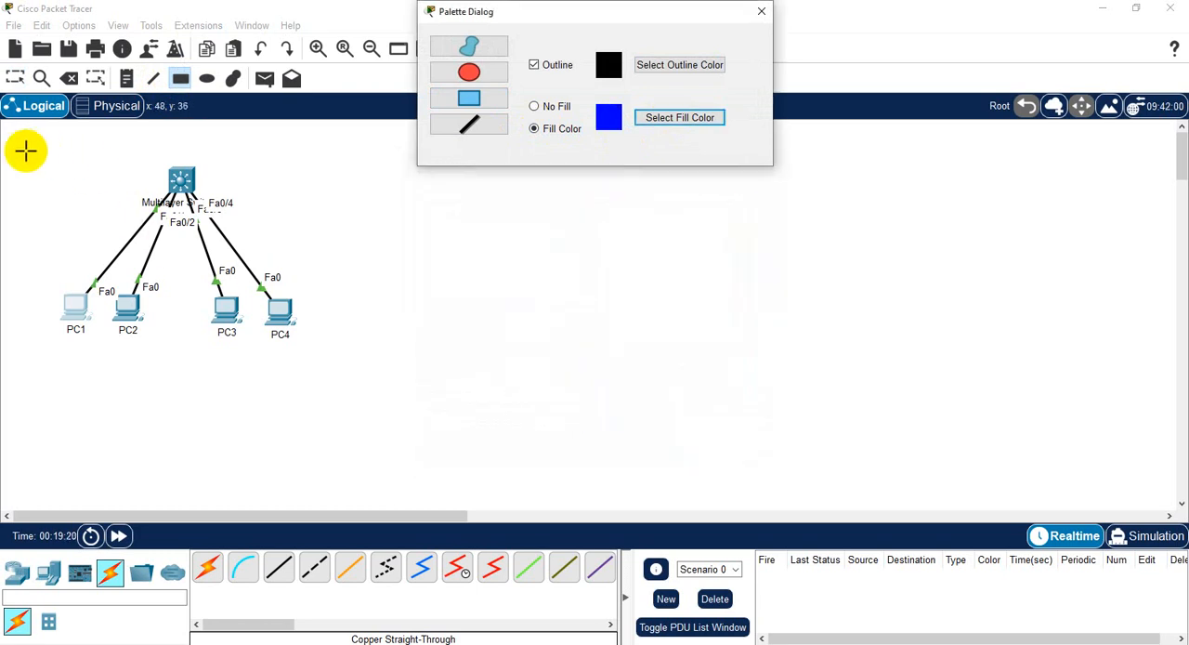
drag(15, 157, 183, 340)
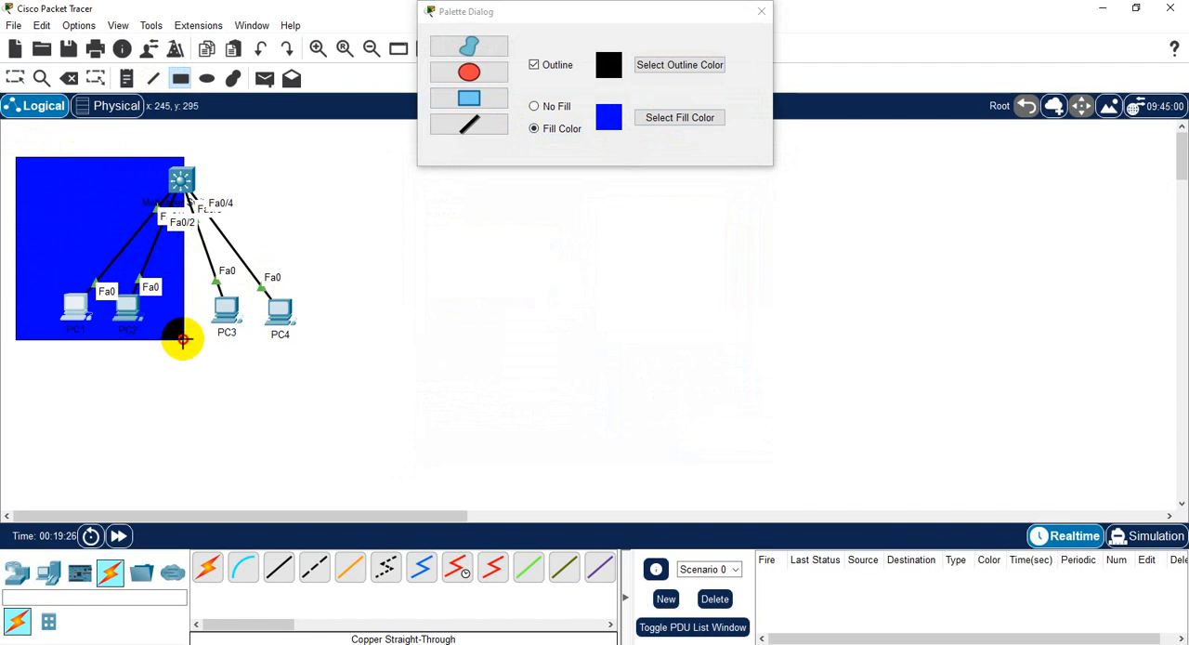
drag(182, 340, 179, 357)
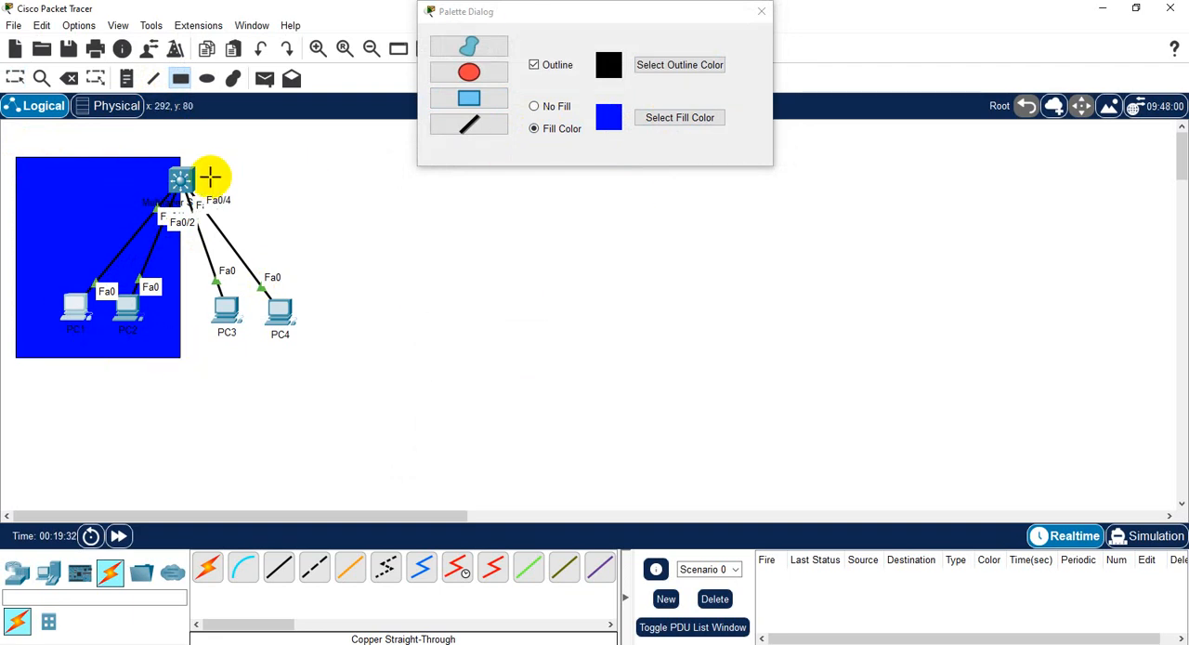
- Draw an adjoining rectangle of the same height filled with green #55ff7f behind PC3 and PC4, and close the drawing palette
click(671, 117)
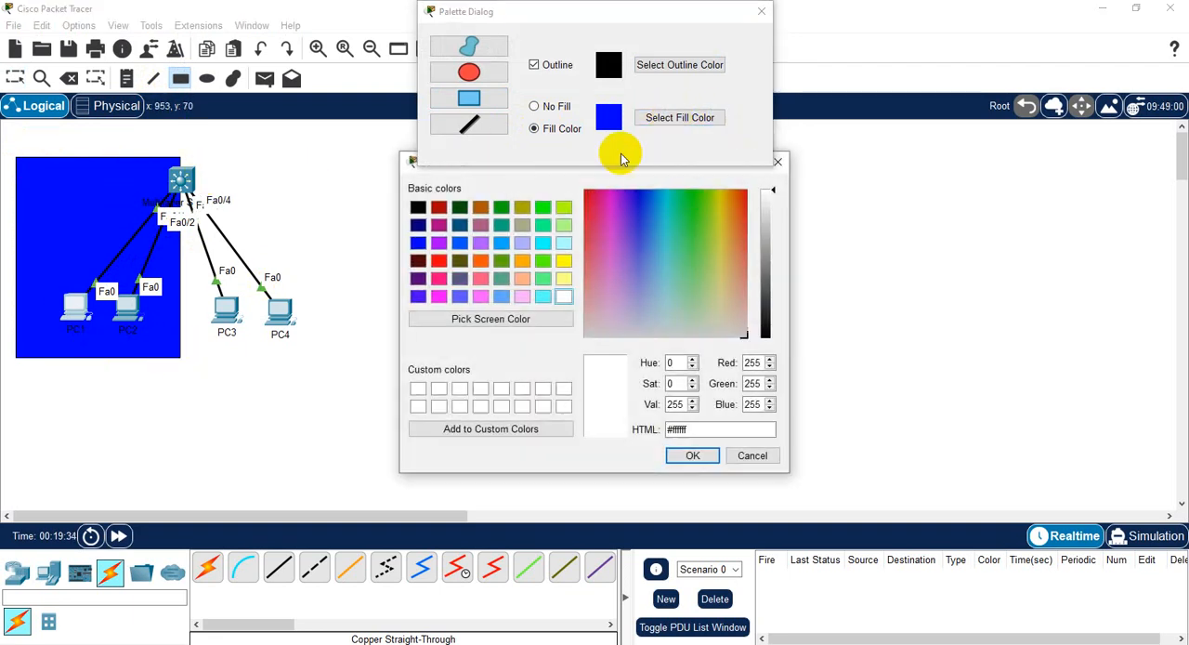
click(543, 280)
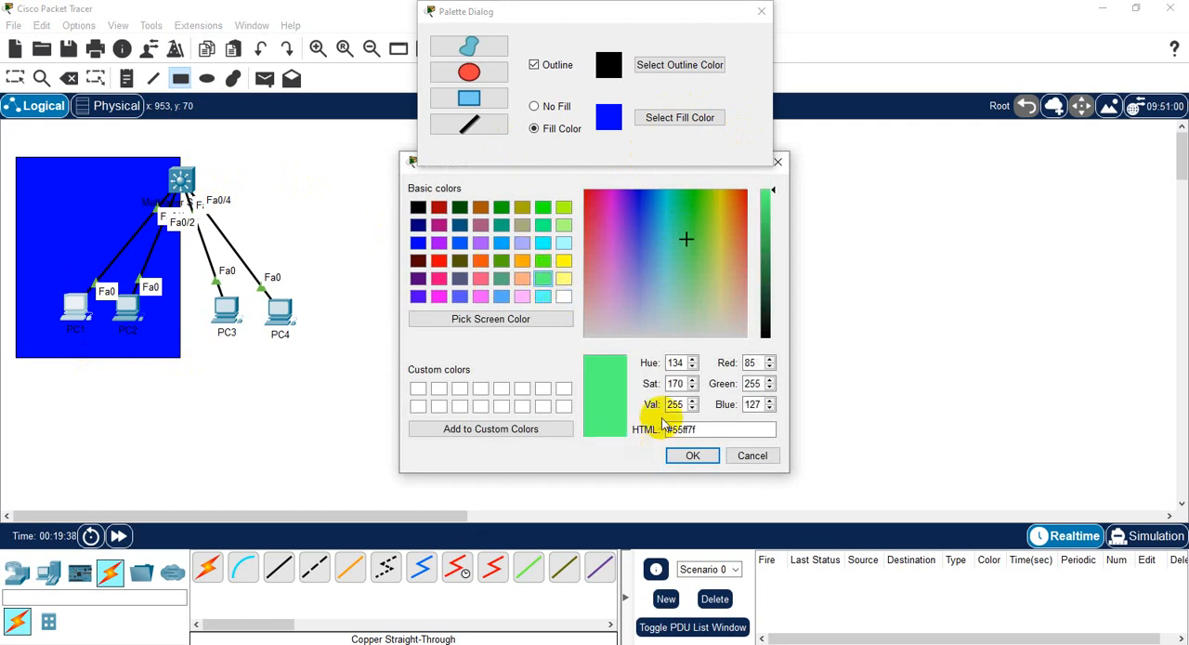
click(702, 461)
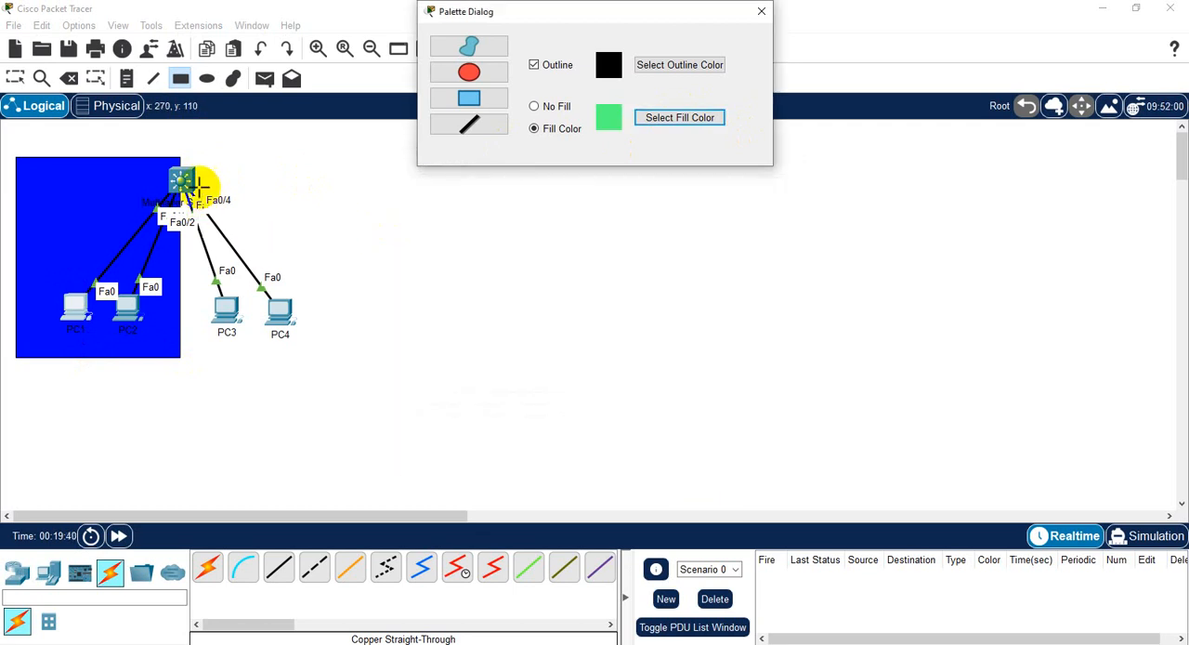
mouse_move(182, 156)
mouse_down()
mouse_move(265, 275)
mouse_move(307, 313)
mouse_move(361, 326)
mouse_move(357, 357)
mouse_up()
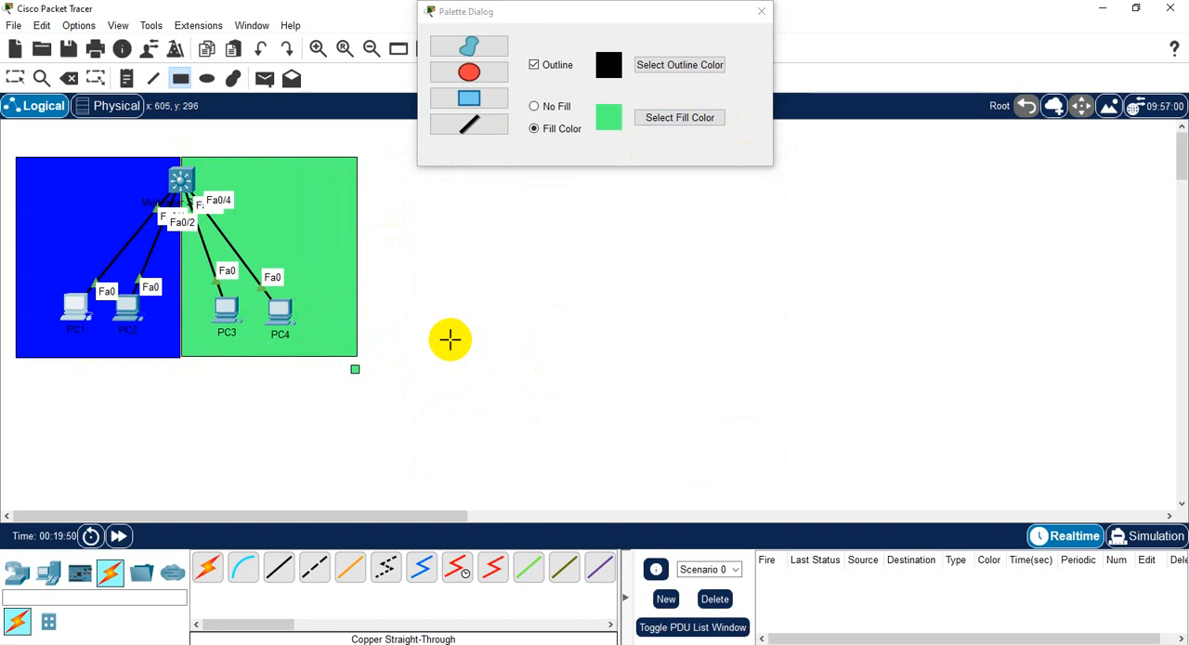
key(Escape)
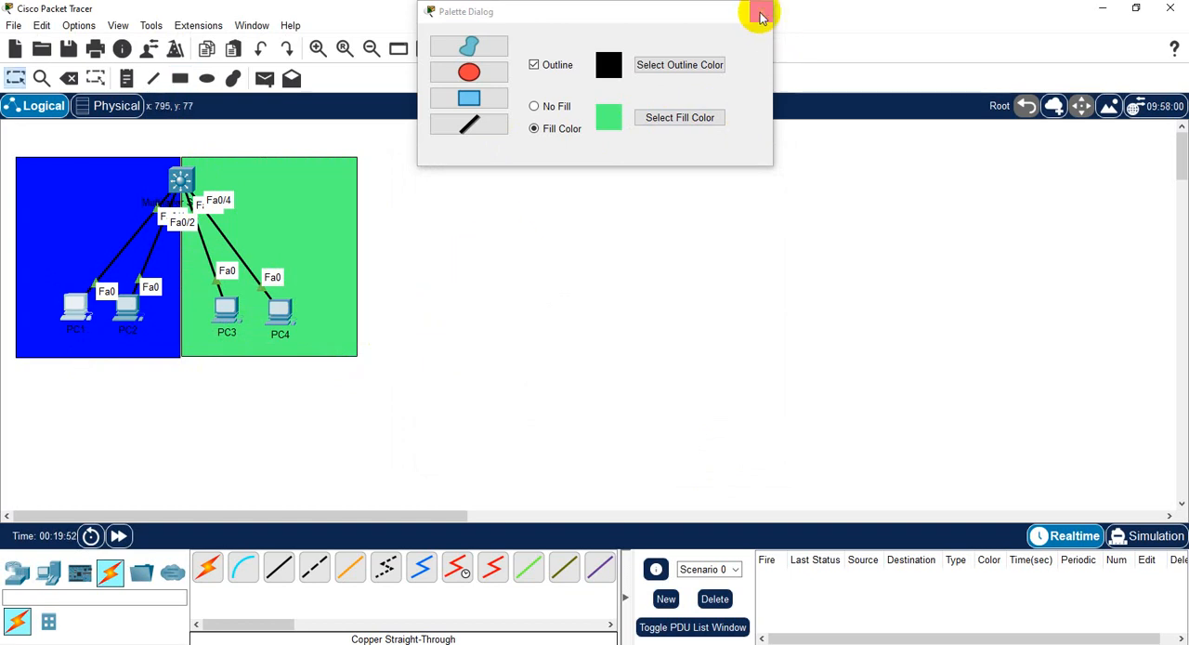
click(760, 15)
- Place the note "VLAN 10" below PC1 and PC2 and the note "VLAN 20" below PC3 and PC4
click(88, 349)
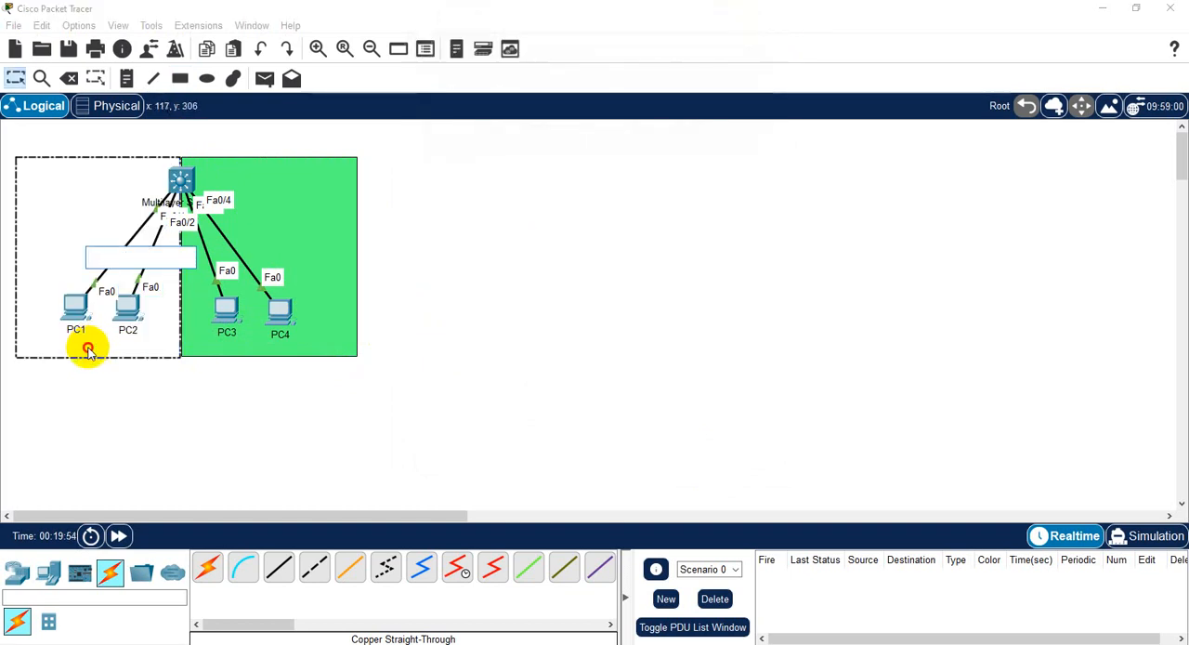
click(266, 404)
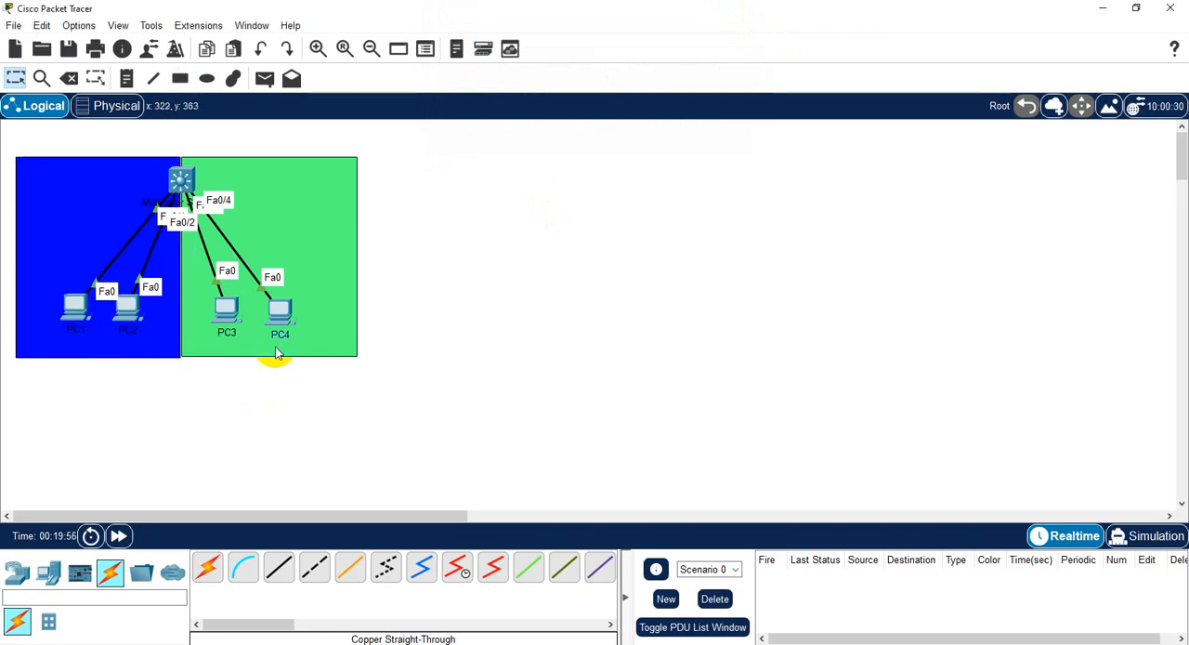
click(127, 78)
click(80, 350)
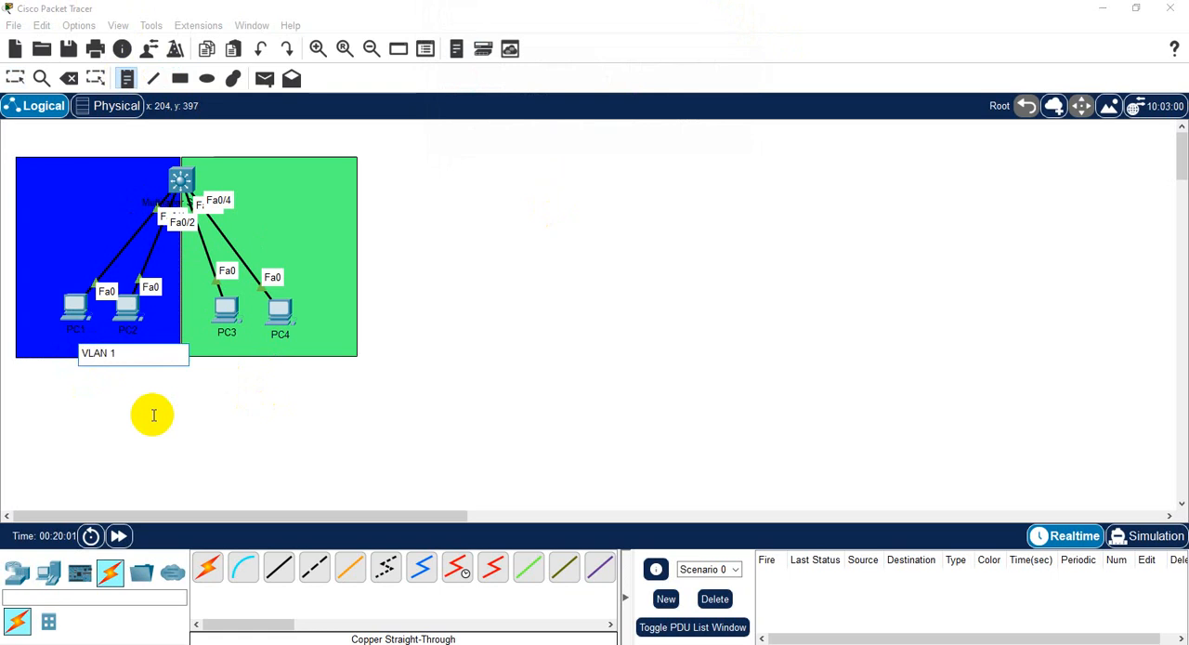
click(232, 353)
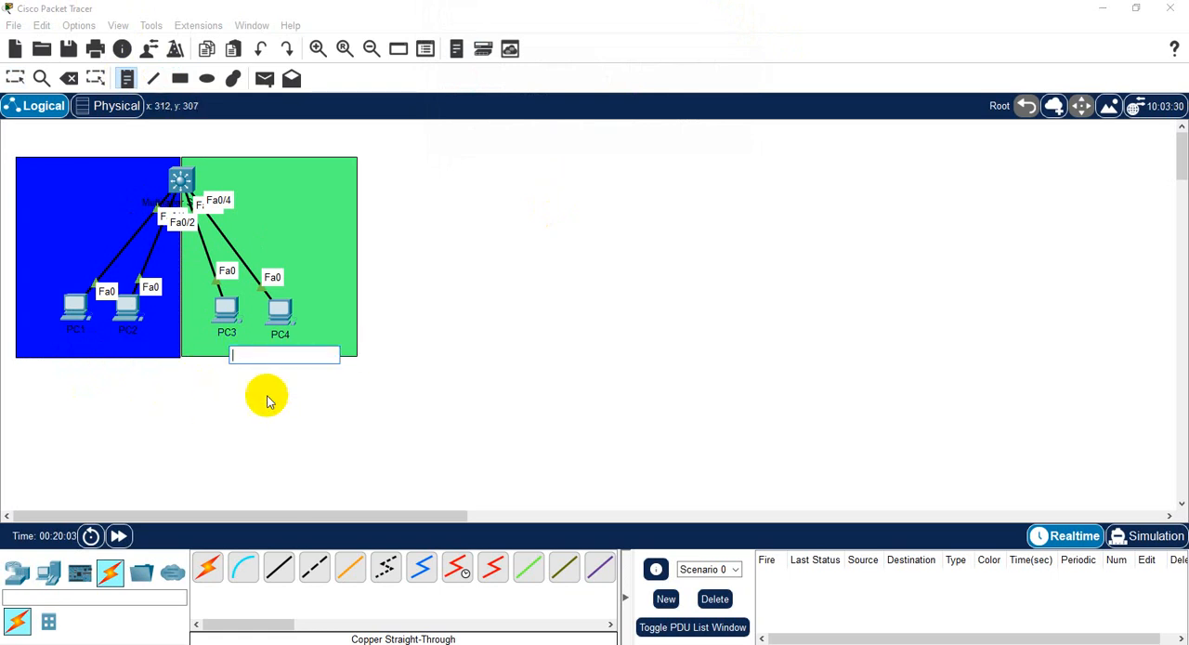
text(VLAN 20)
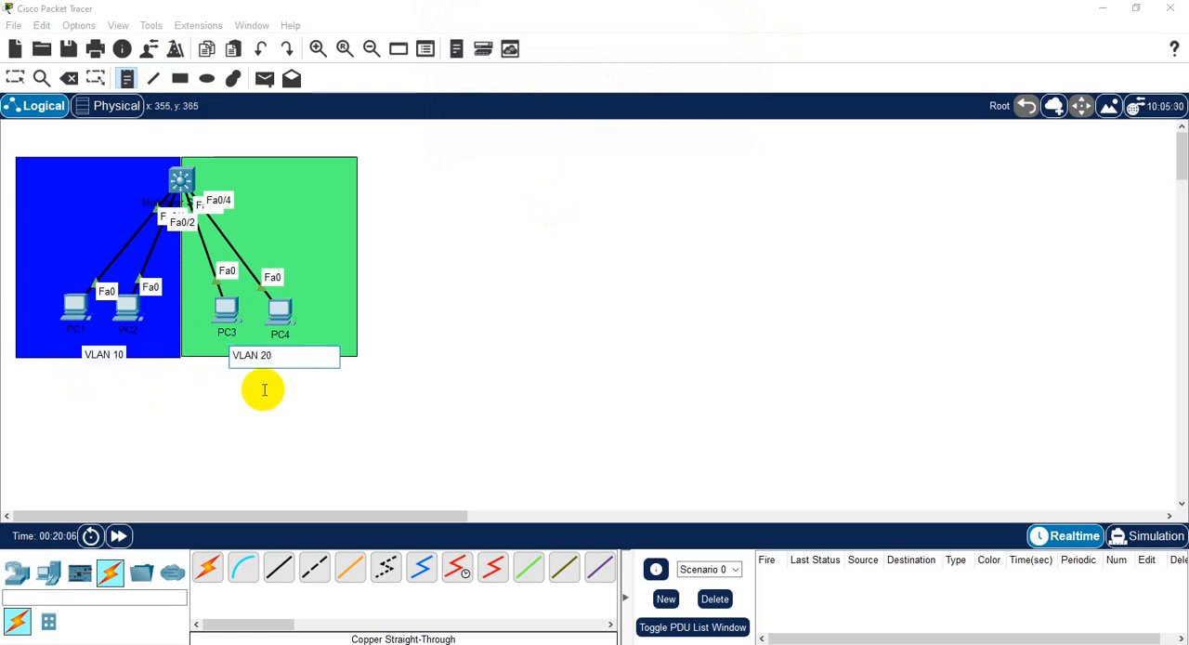
key(Escape)
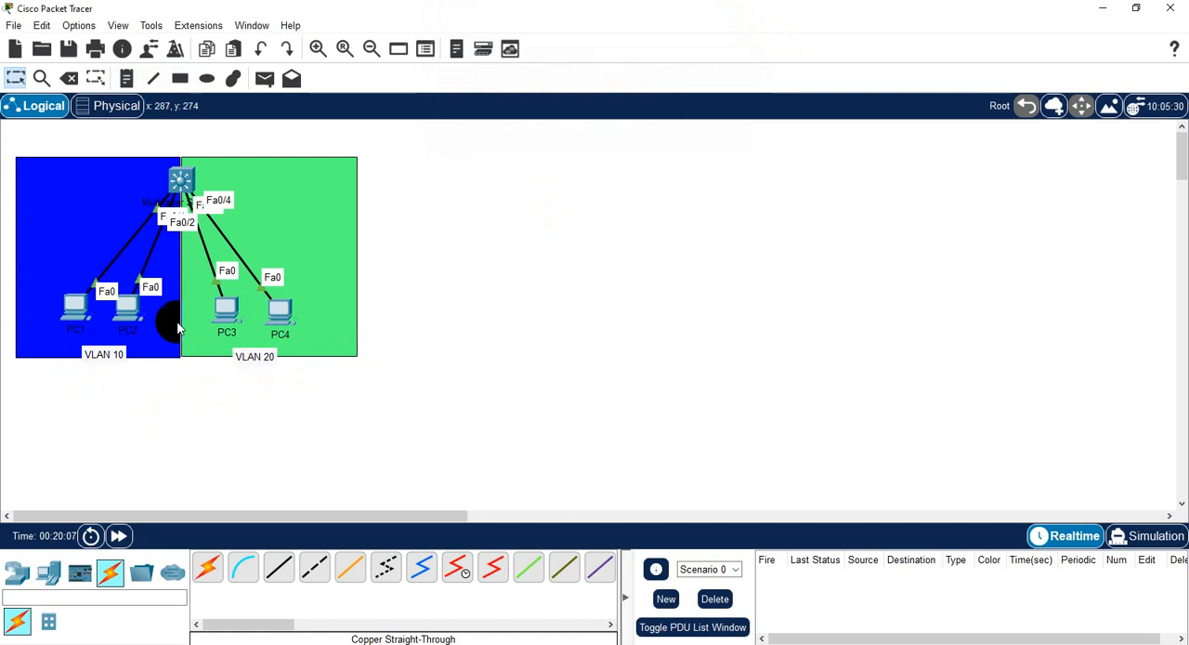
- Move the "VLAN 10" note to mid-height of the blue rectangle and the "VLAN 20" note to mid-height of the green one
click(249, 352)
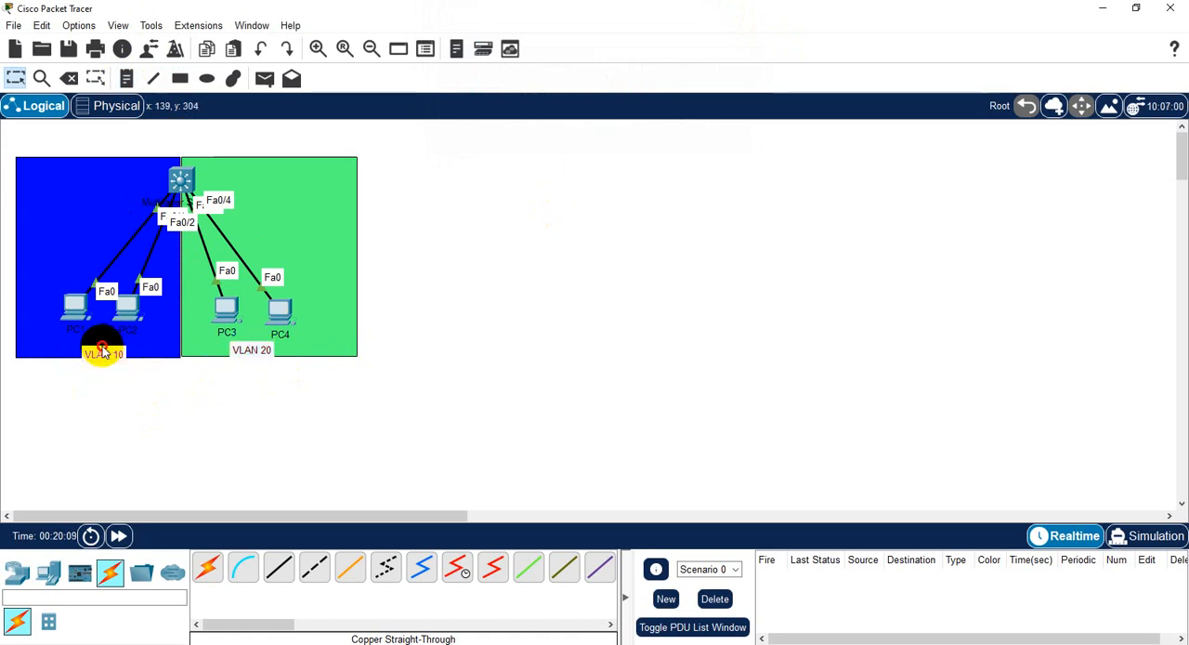
drag(102, 352, 69, 240)
drag(249, 351, 318, 246)
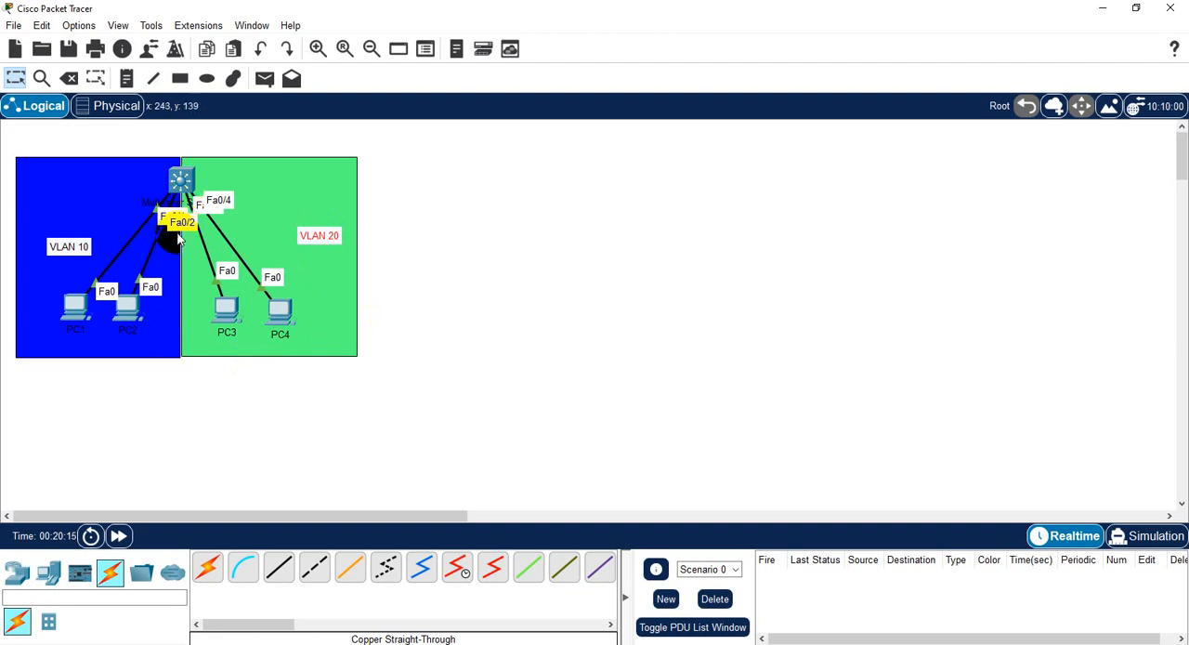
- Rearrange the PCs around the VLAN notes: PC1 and PC4 level with the switch, PC2 and PC3 near the lower edges of their rectangles
drag(72, 316, 47, 209)
drag(106, 337, 74, 323)
click(147, 190)
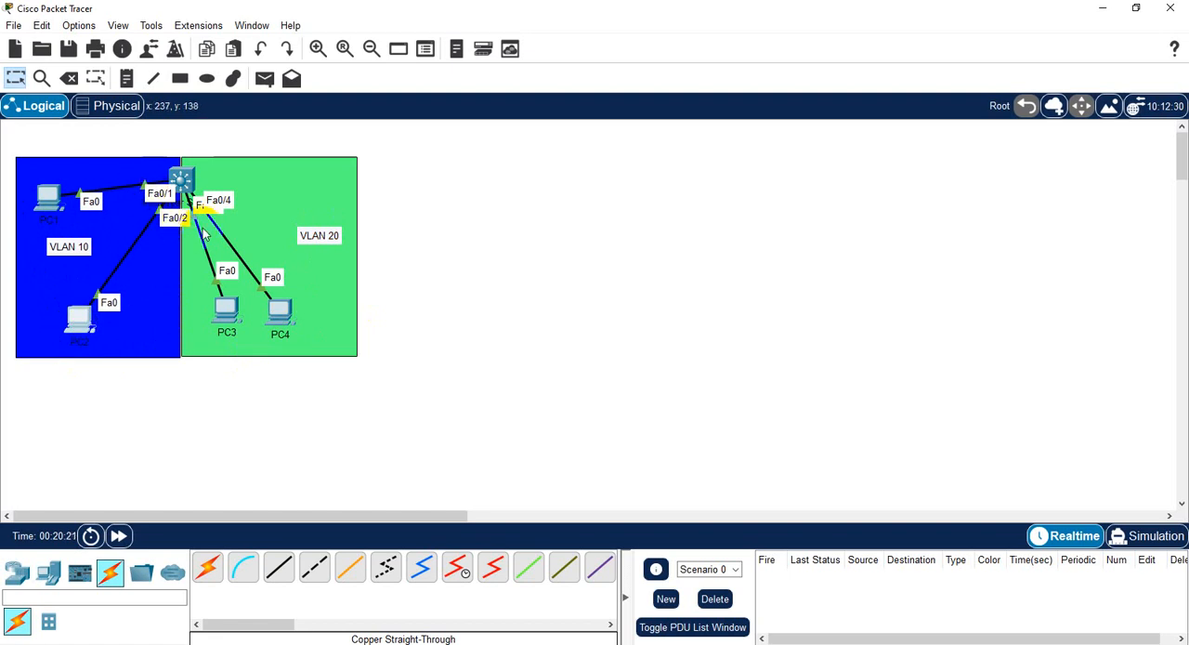
drag(275, 313, 319, 182)
drag(48, 197, 41, 183)
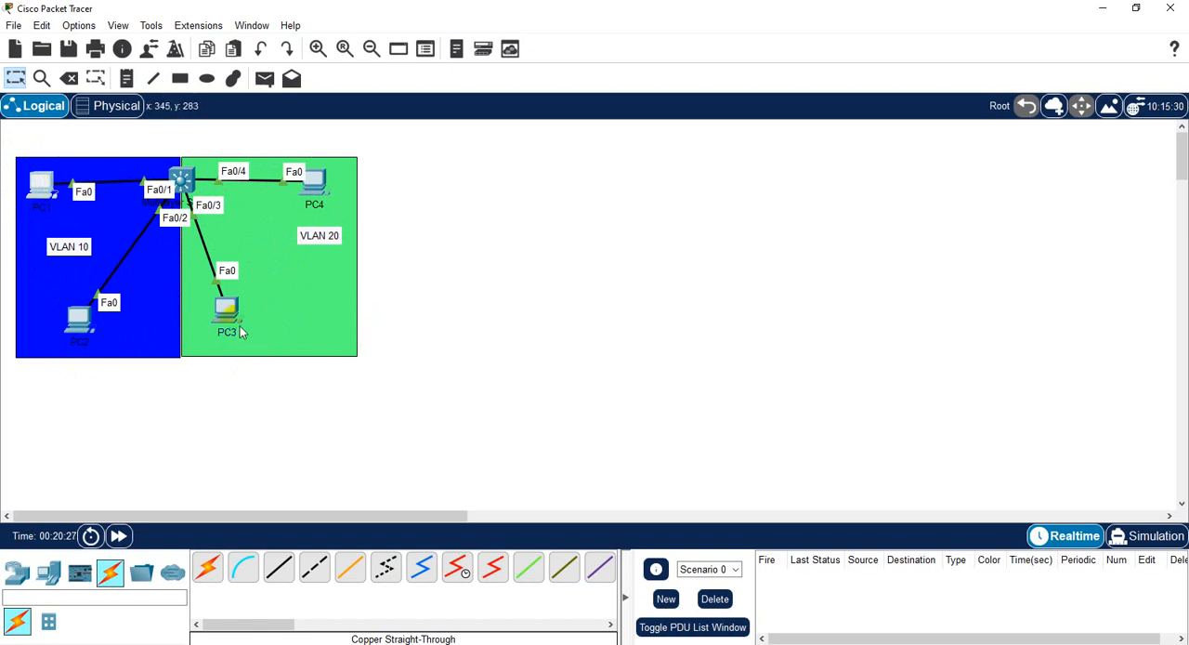
drag(240, 332, 270, 323)
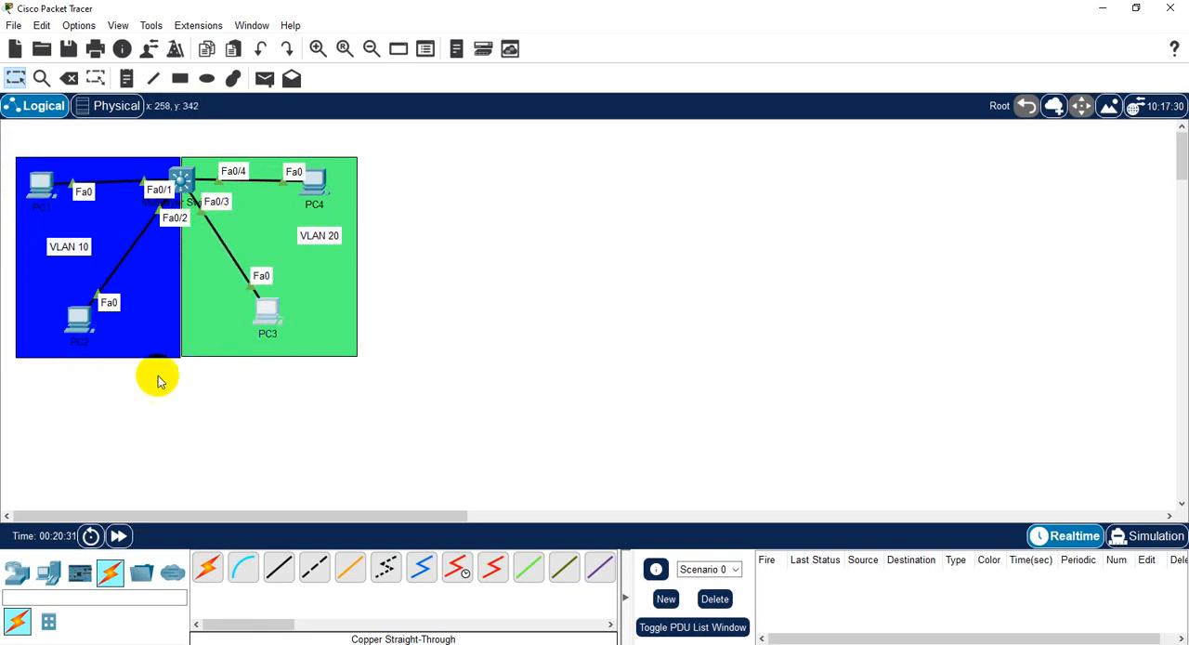
- Place the note "192.168.10.0/24" between the VLAN 10 note and PC2 in the blue rectangle
click(127, 78)
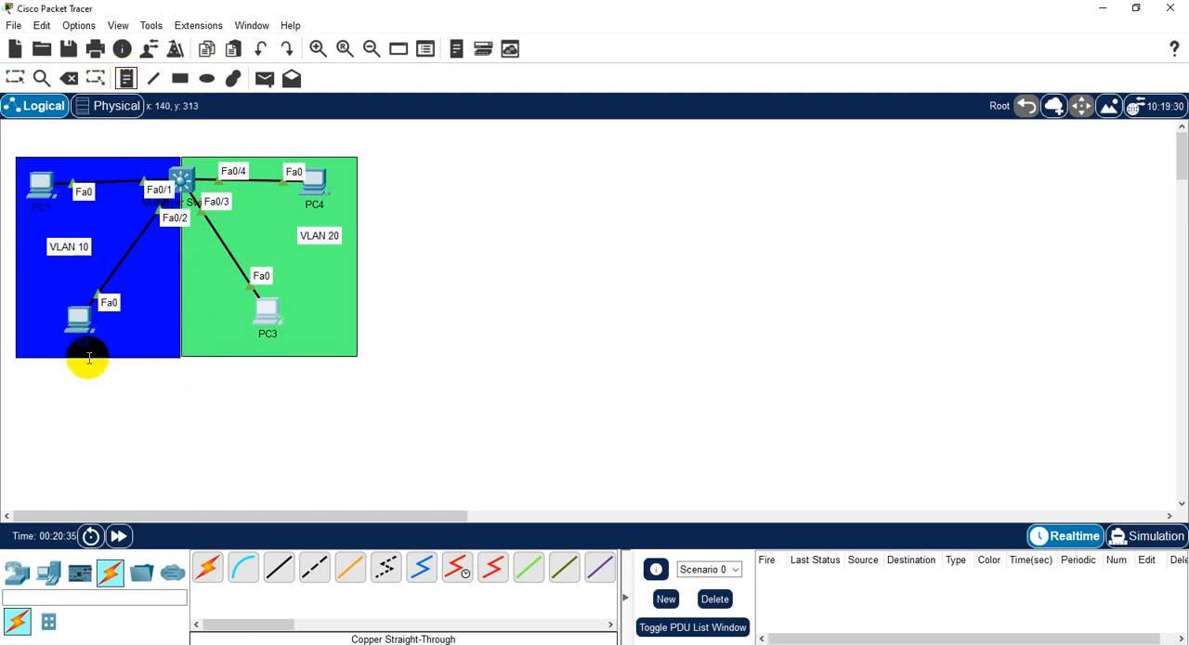
click(31, 281)
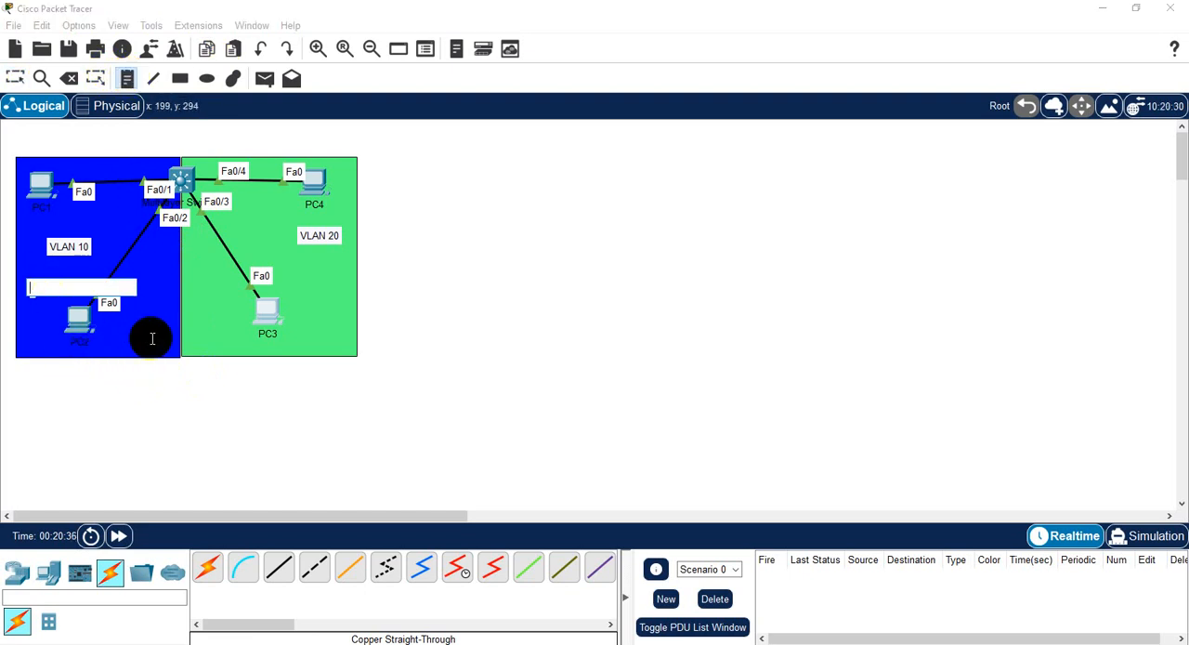
text(192)
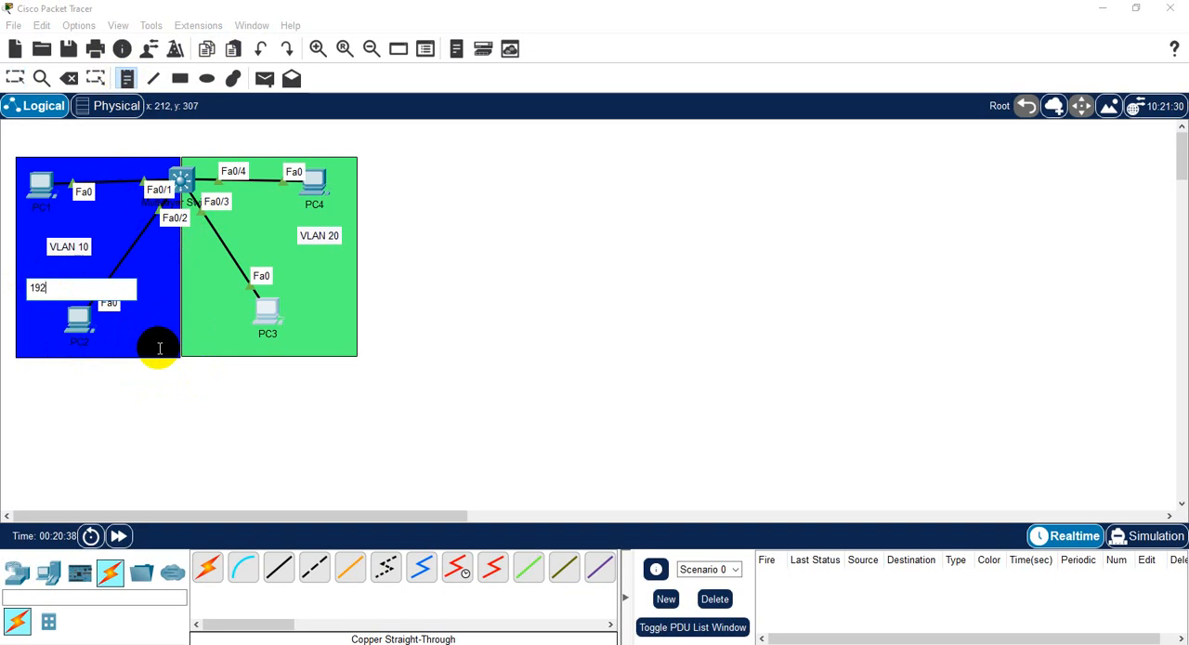
text(.168.)
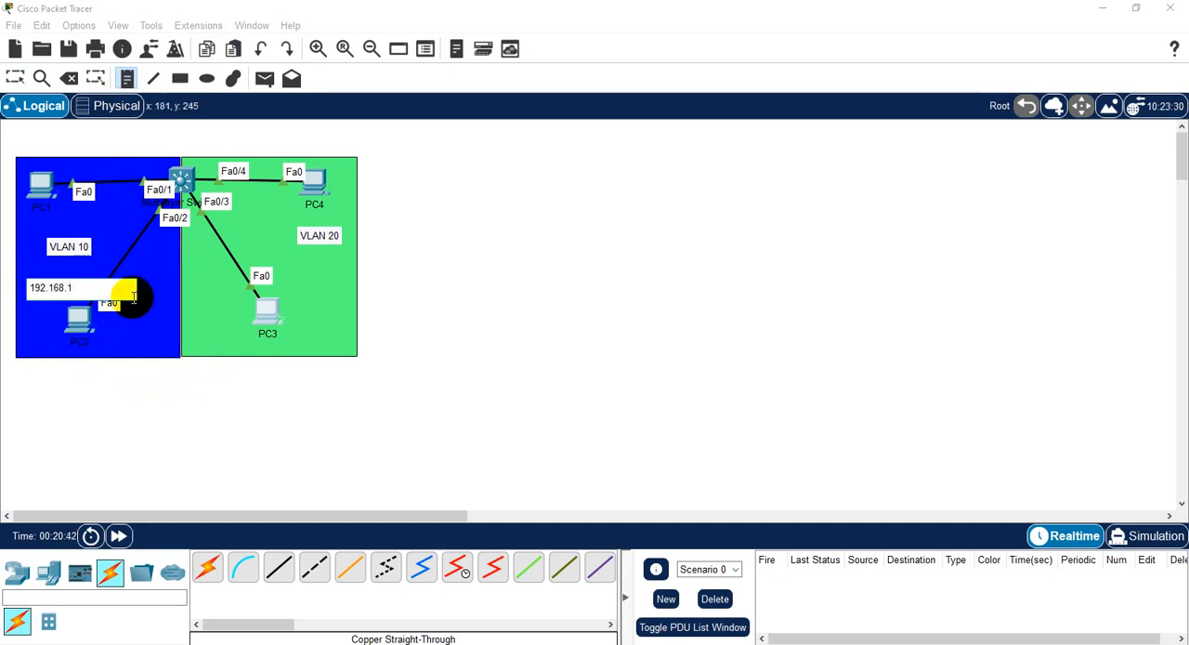
text(10.0)
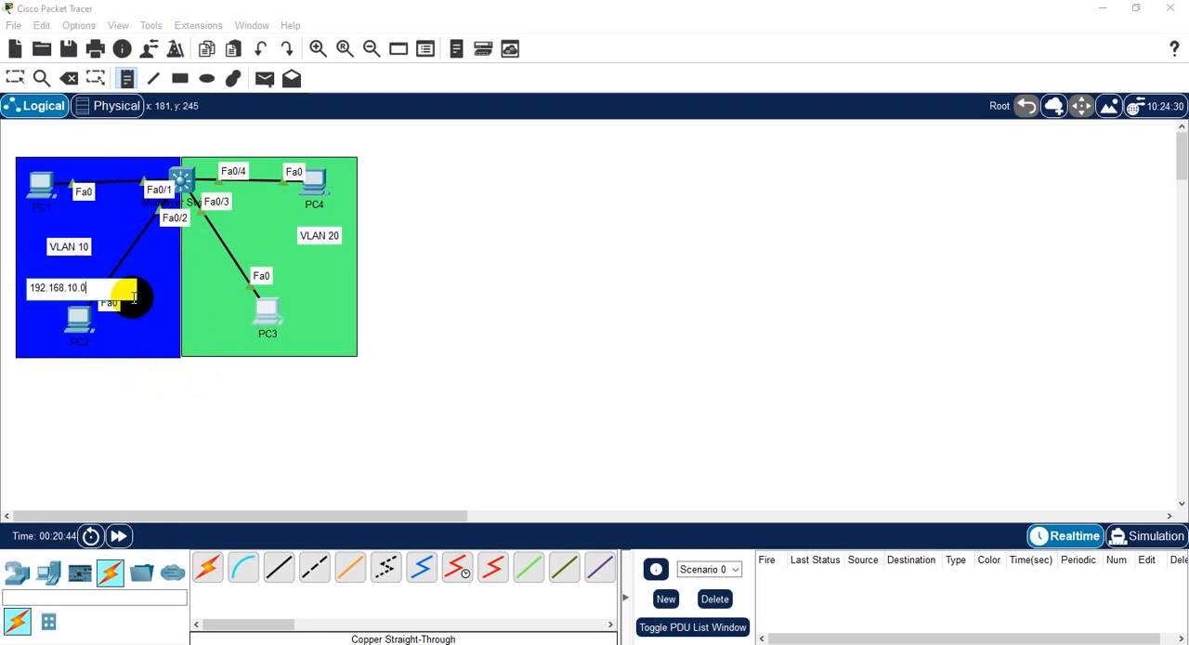
text(/24)
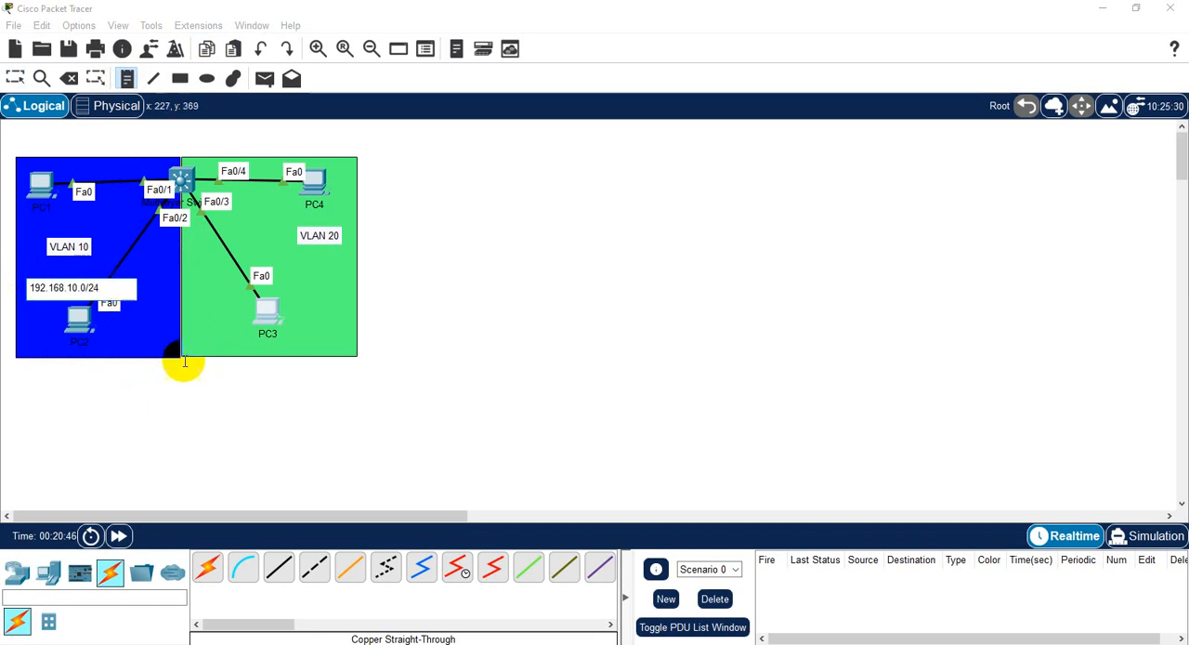
click(130, 423)
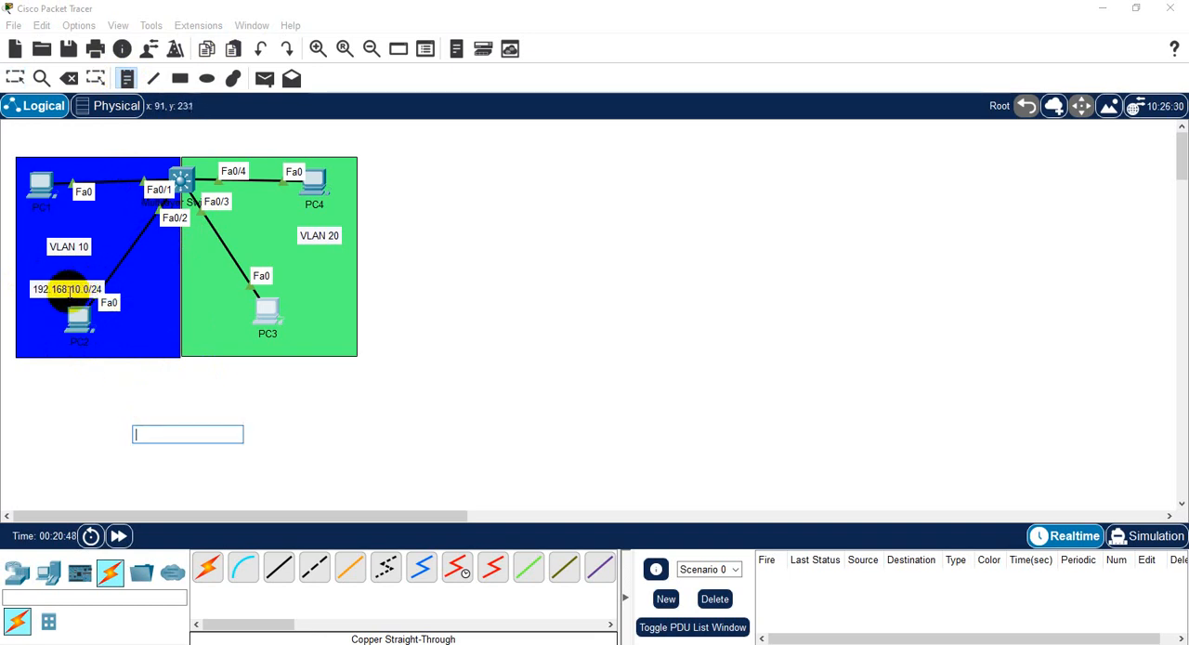
key(Escape)
- Copy the subnet note into the green rectangle below the VLAN 20 note and change its text to "192.168.20.0/24"
drag(70, 292, 315, 298)
double_click(360, 299)
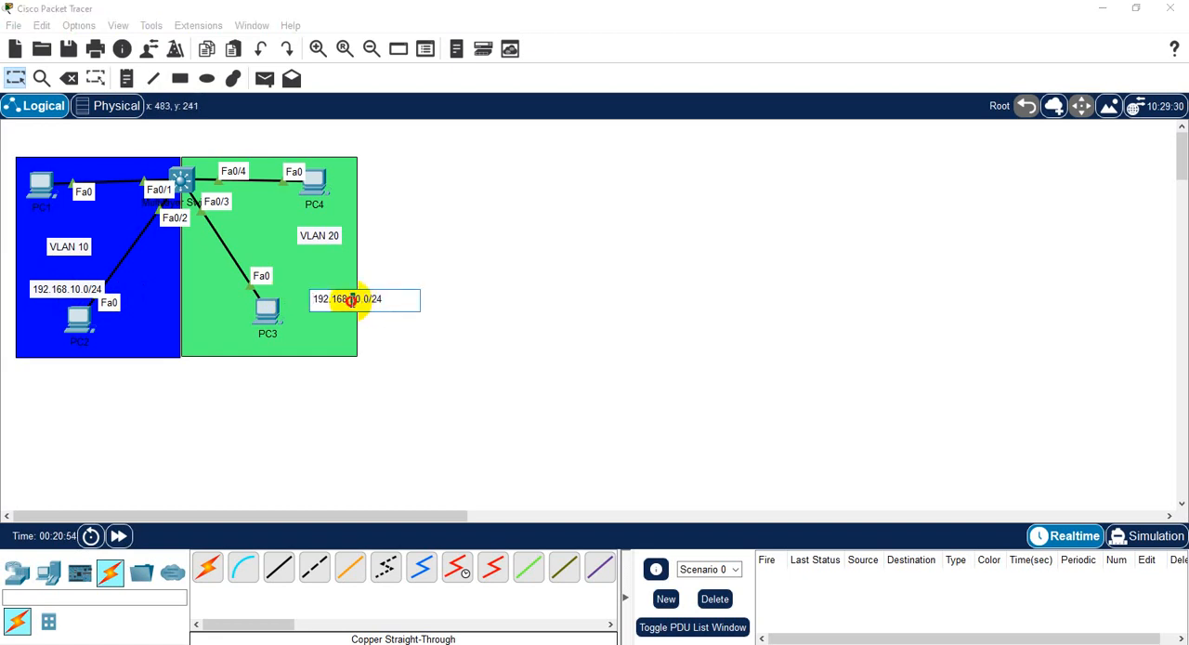
drag(350, 300, 320, 274)
text(2)
click(326, 398)
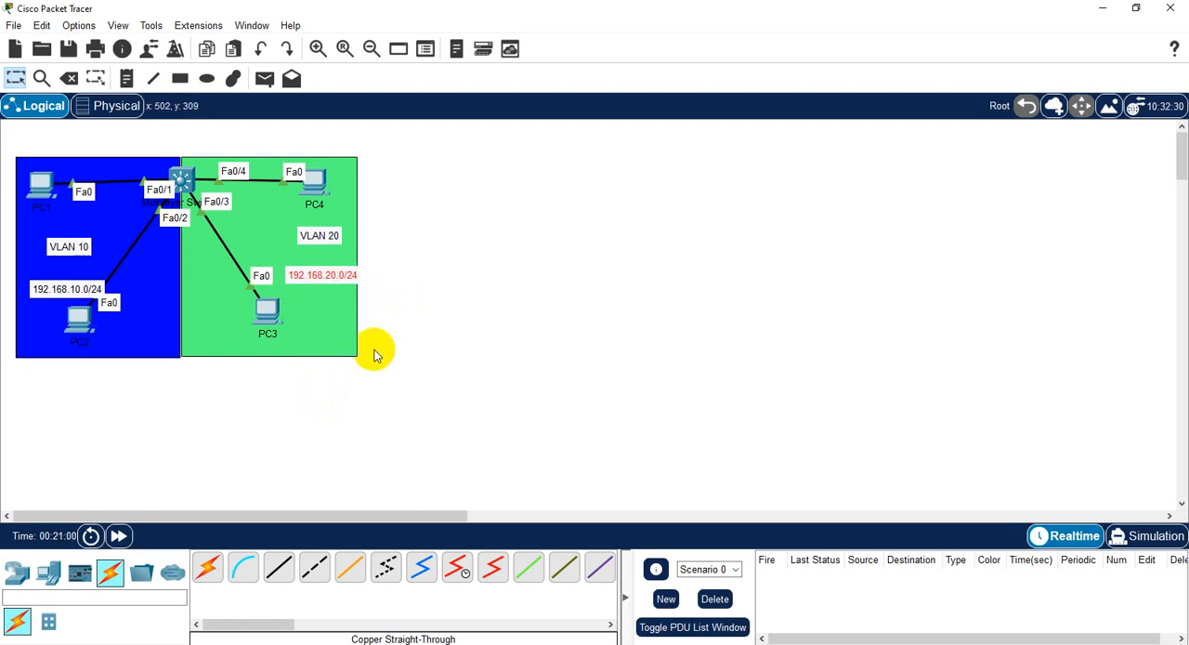
- Set PC3's static IPv4 address to 192.168.20.100 with subnet mask 255.255.255.0 and close its window
scroll(290, 334, up, 1)
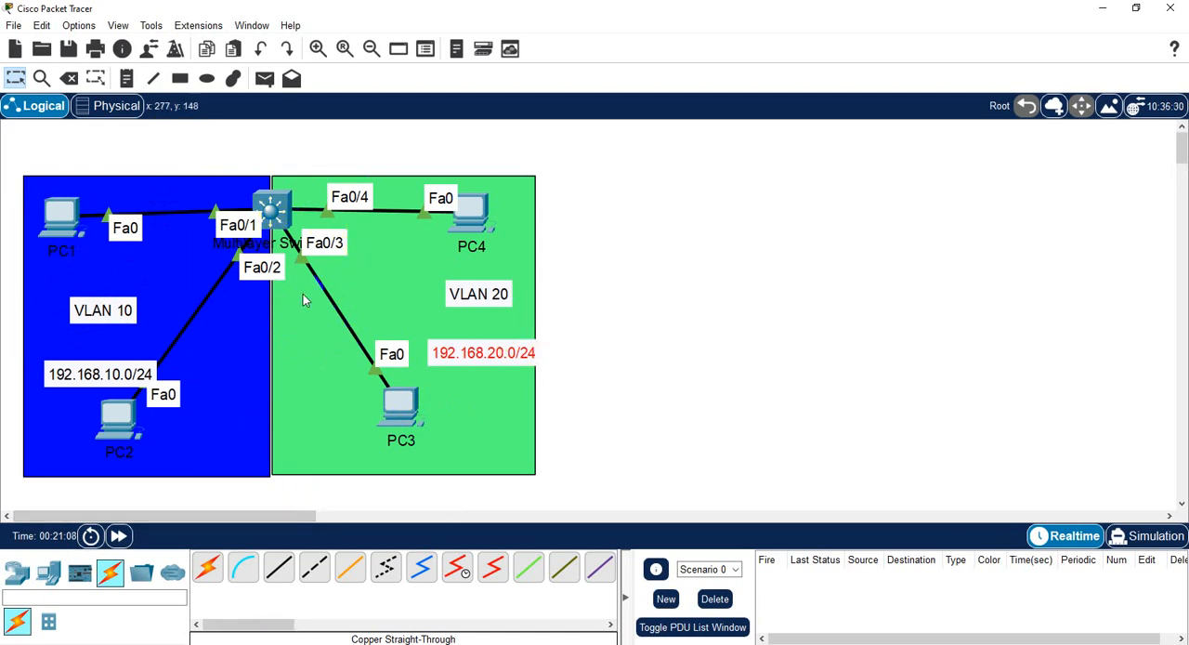
click(399, 404)
click(517, 140)
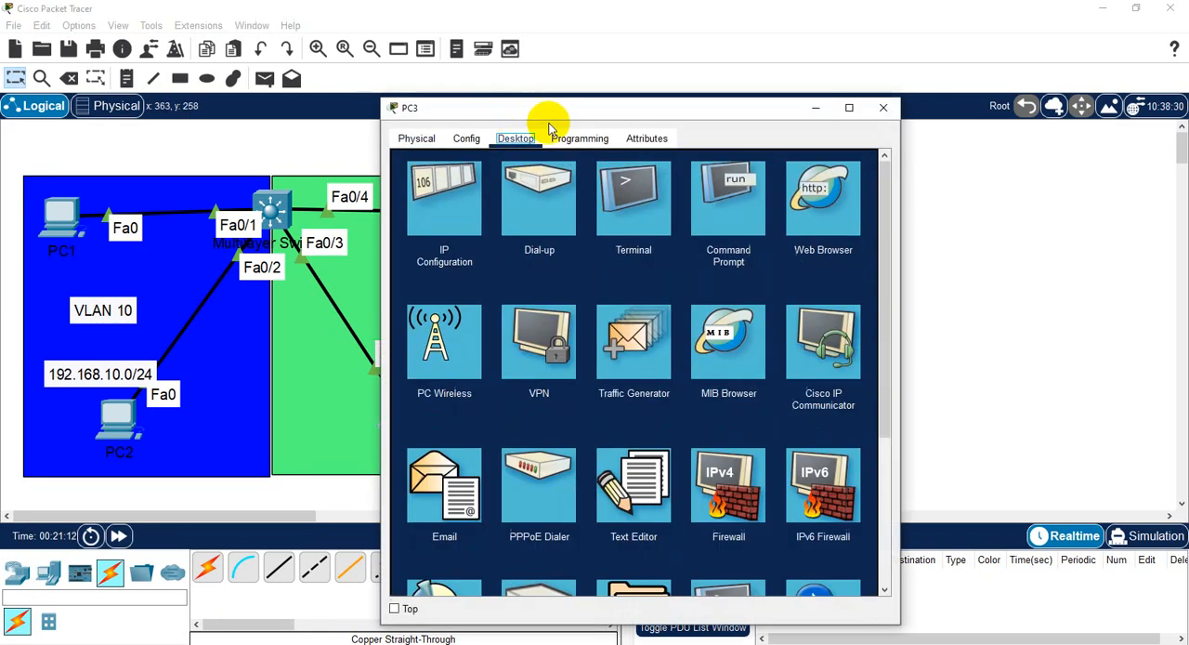
drag(561, 109, 744, 27)
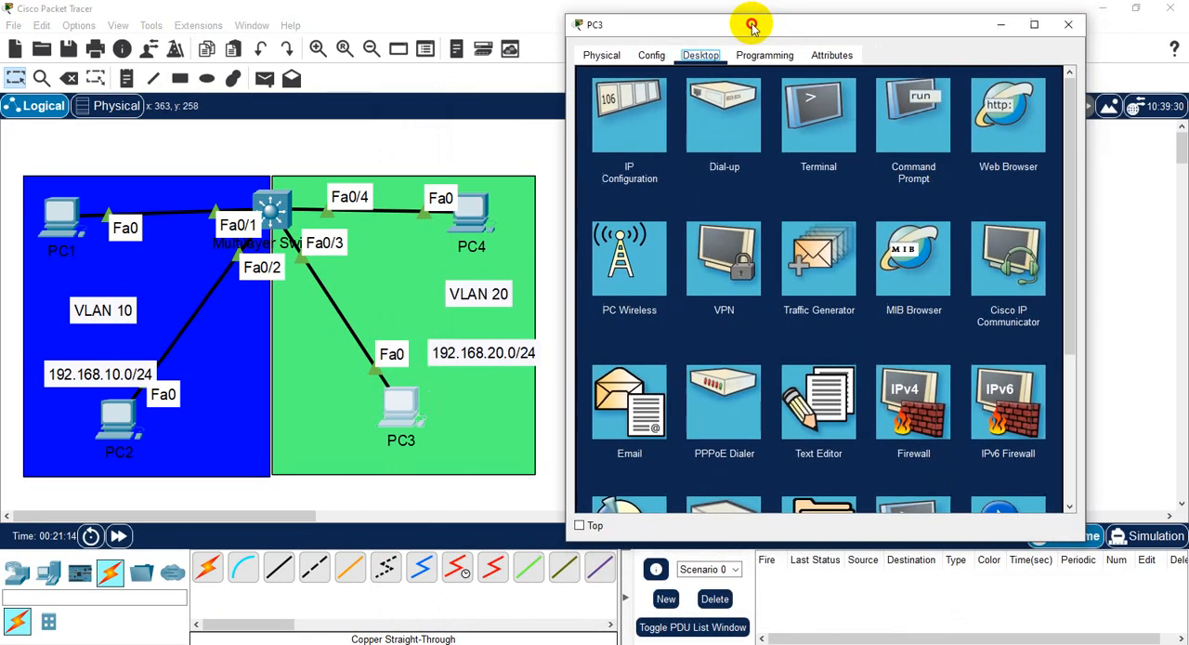
click(630, 110)
click(778, 166)
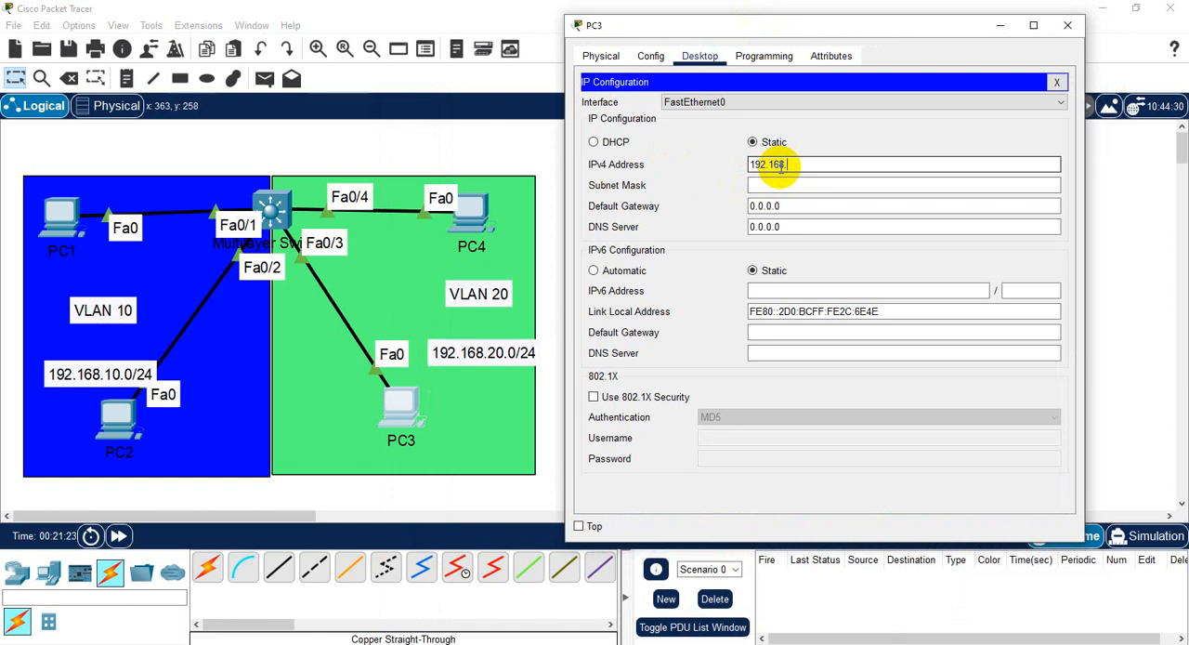
text(.20.100)
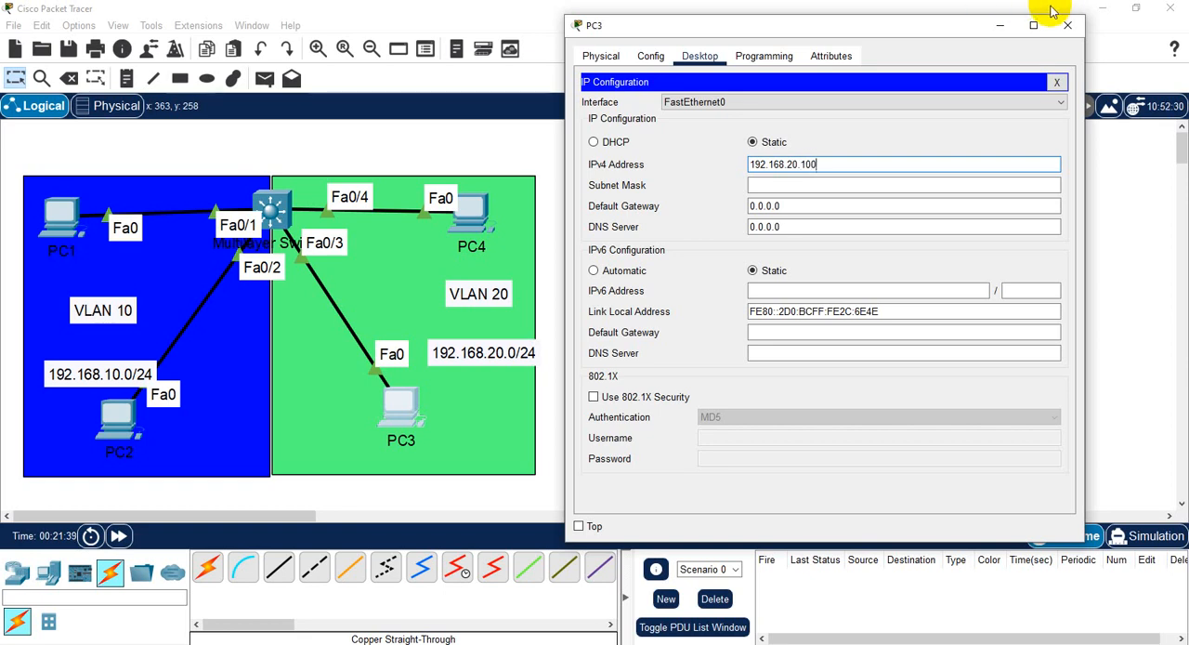
click(781, 185)
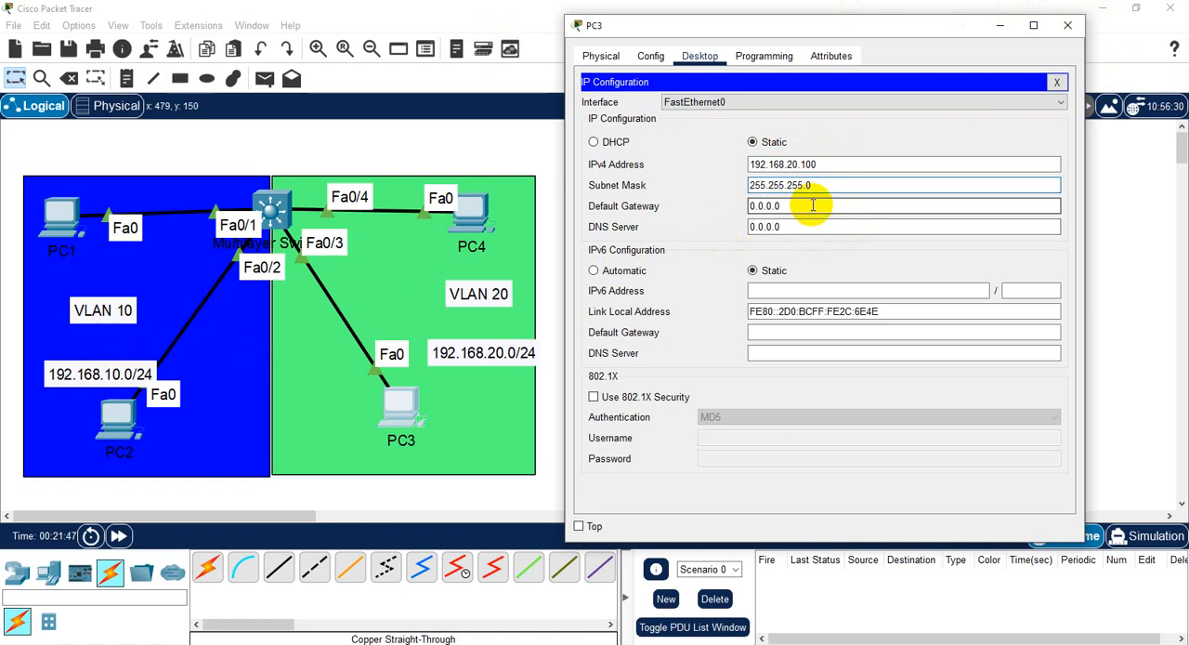
click(1056, 82)
click(1066, 31)
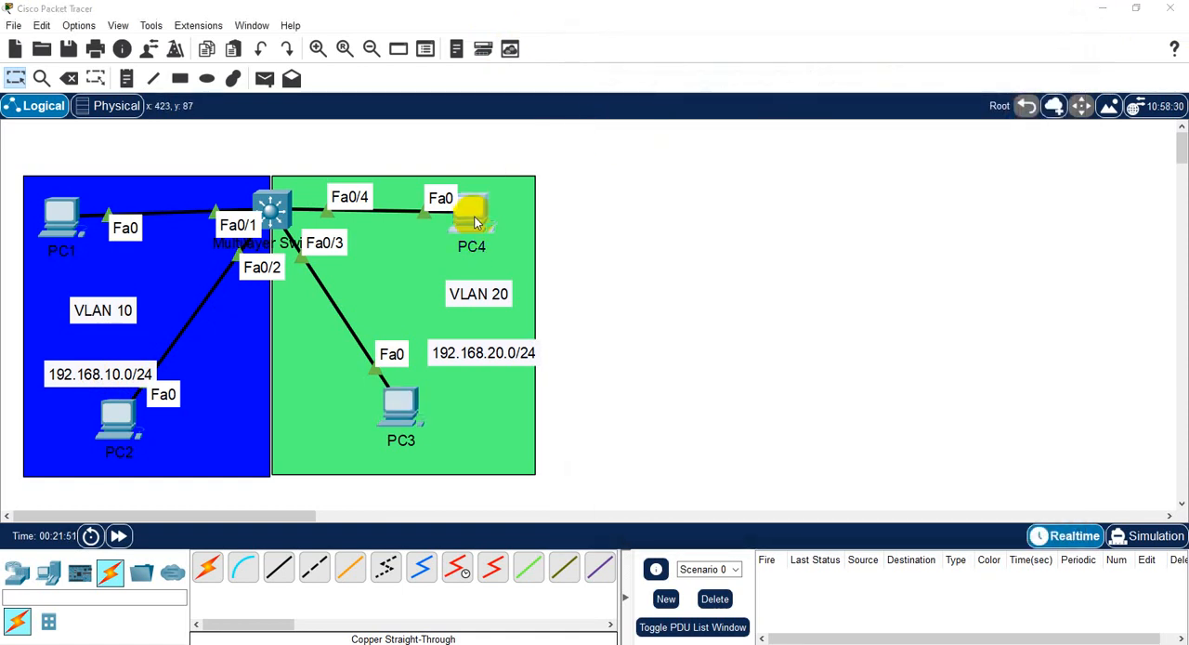
- Set PC4's static IPv4 address to 192.168.20.101 and close its window
click(472, 216)
drag(616, 109, 770, 40)
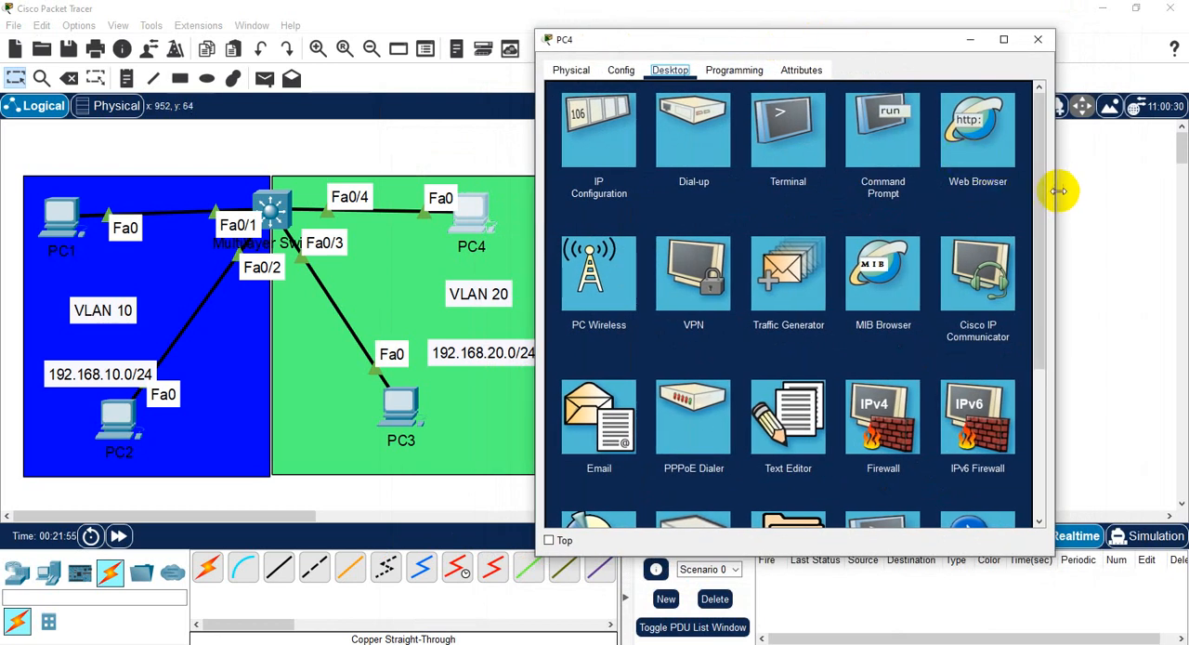
drag(1055, 191, 1180, 186)
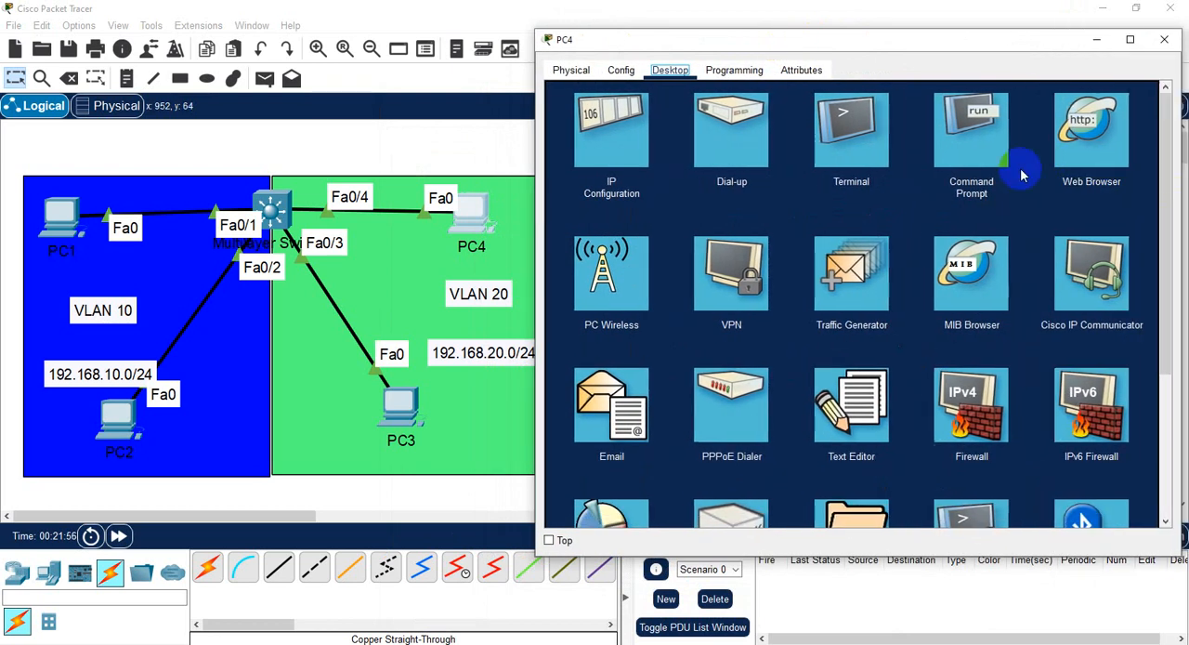
click(637, 138)
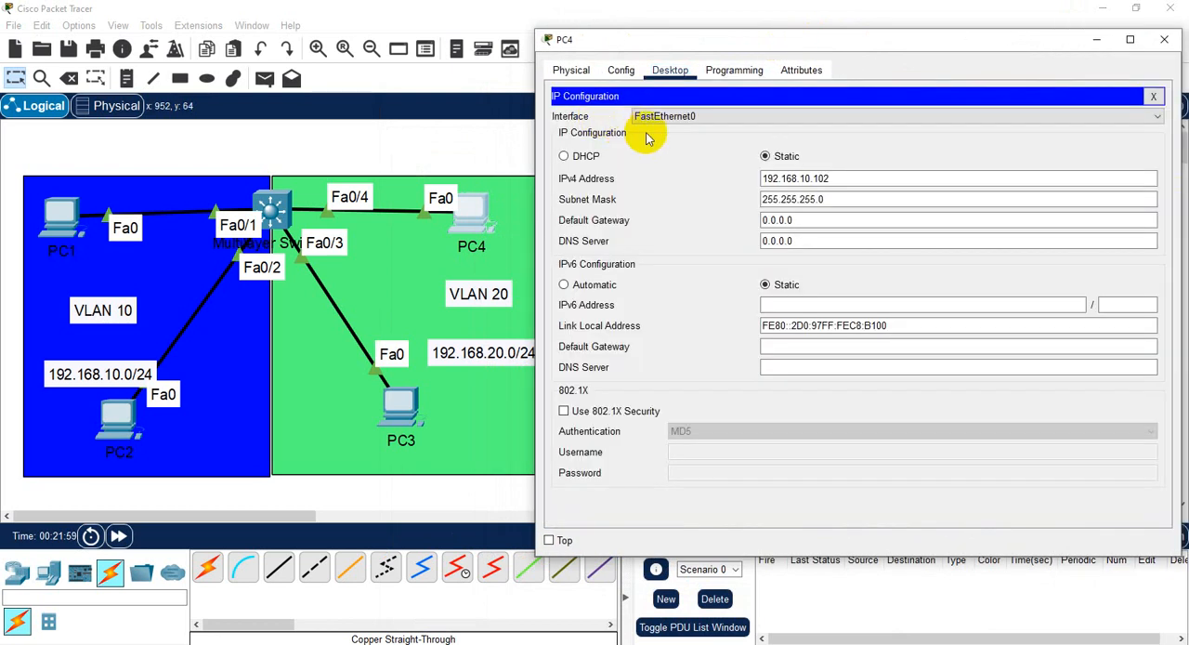
click(834, 178)
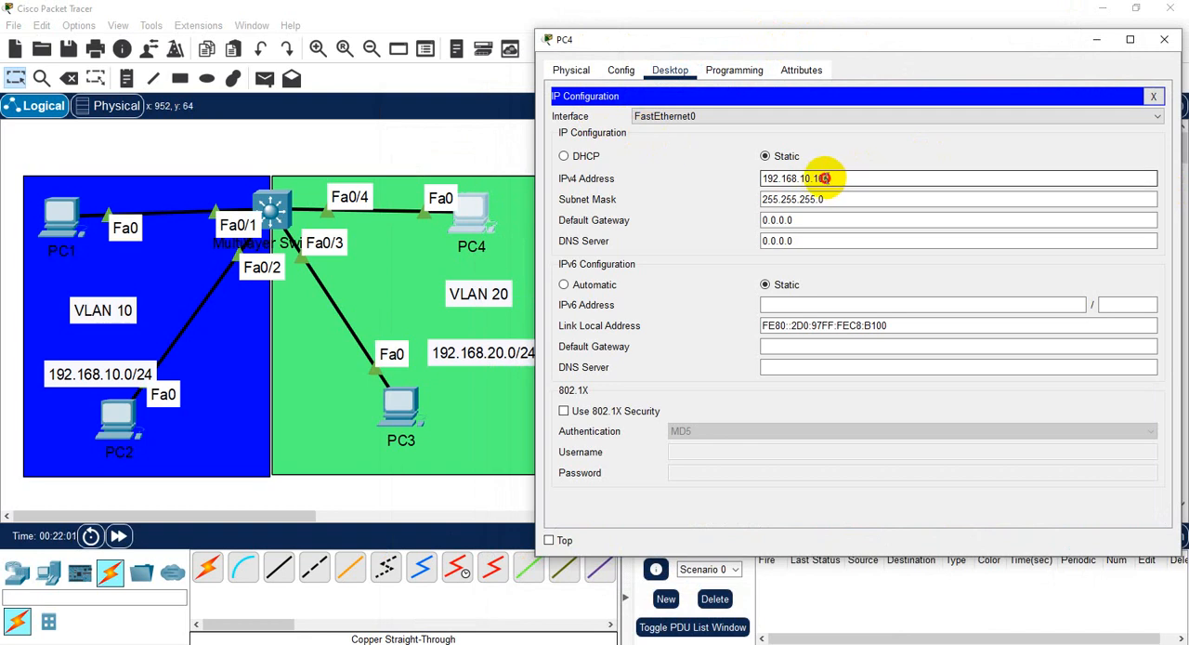
drag(825, 178, 797, 181)
text(1)
click(809, 181)
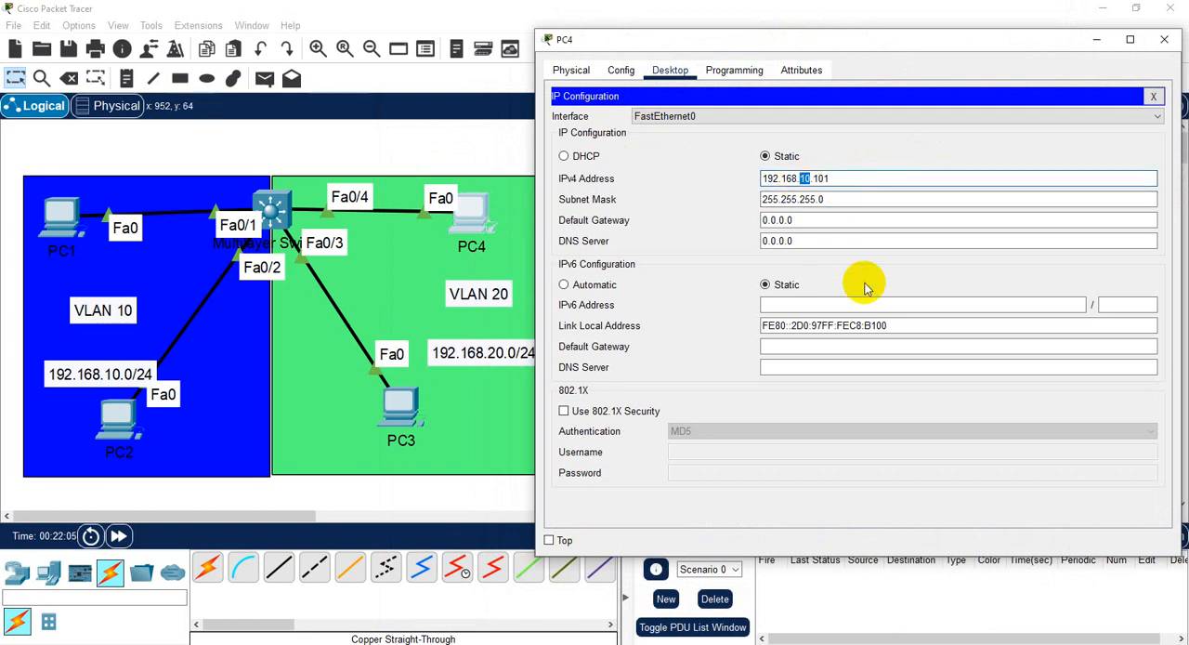
click(810, 271)
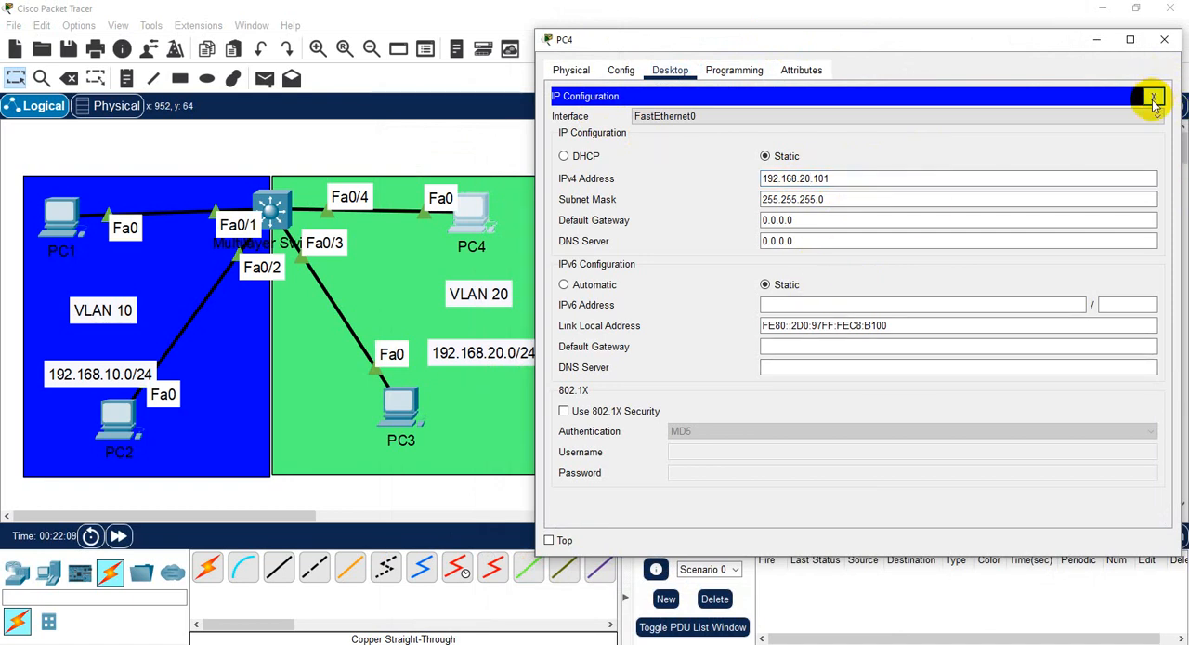
click(1152, 97)
click(1167, 40)
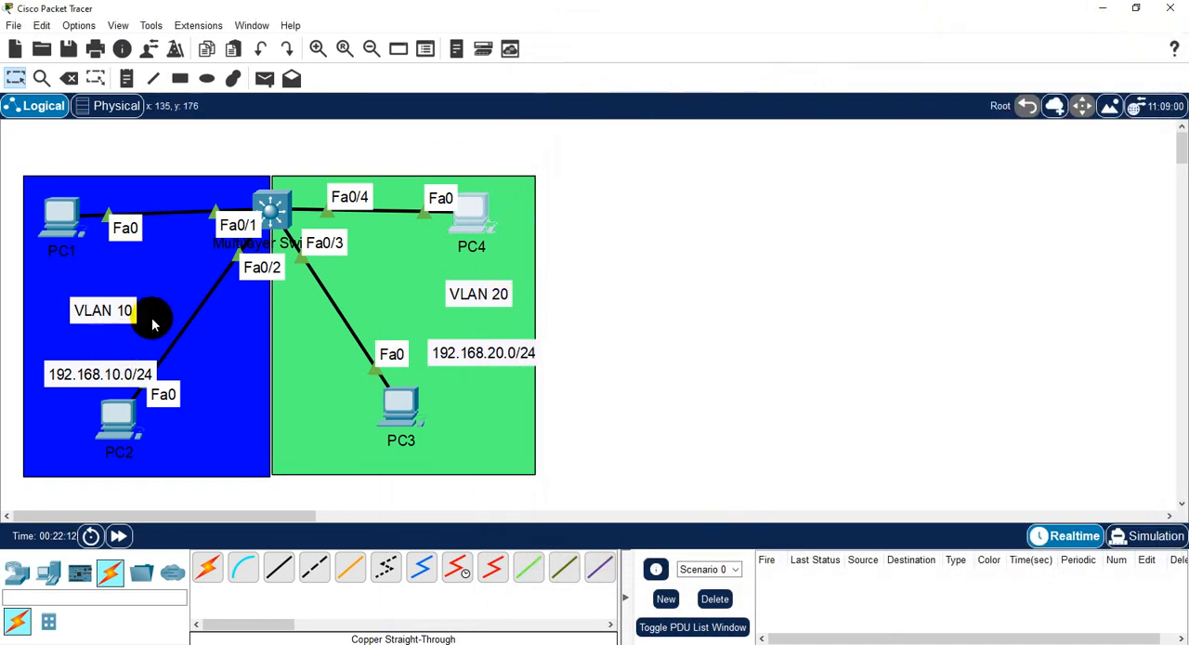
- Ping PC2 at 192.168.10.101 from PC1's command prompt
click(59, 214)
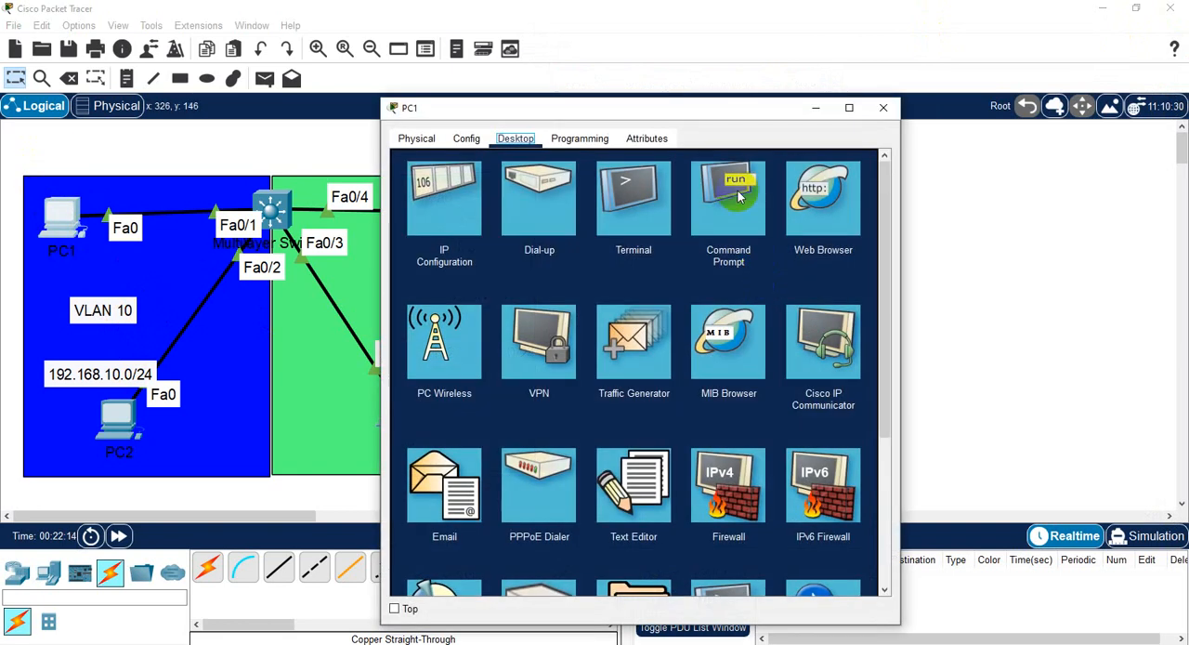
drag(735, 106, 875, 54)
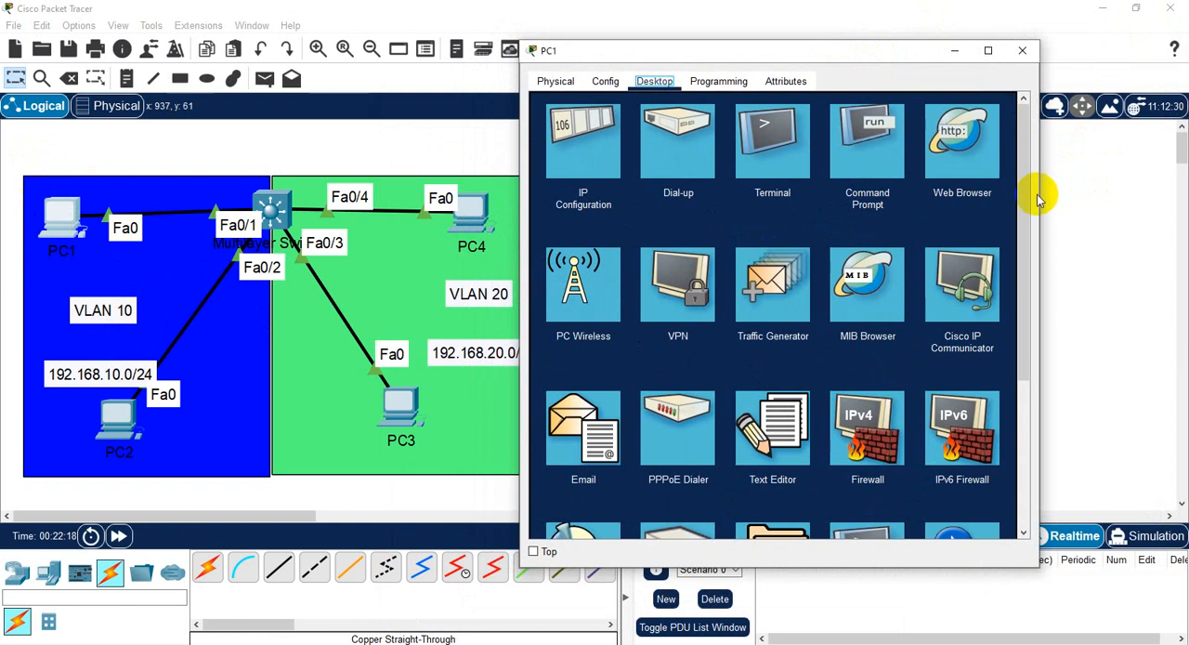
drag(1044, 199, 1183, 199)
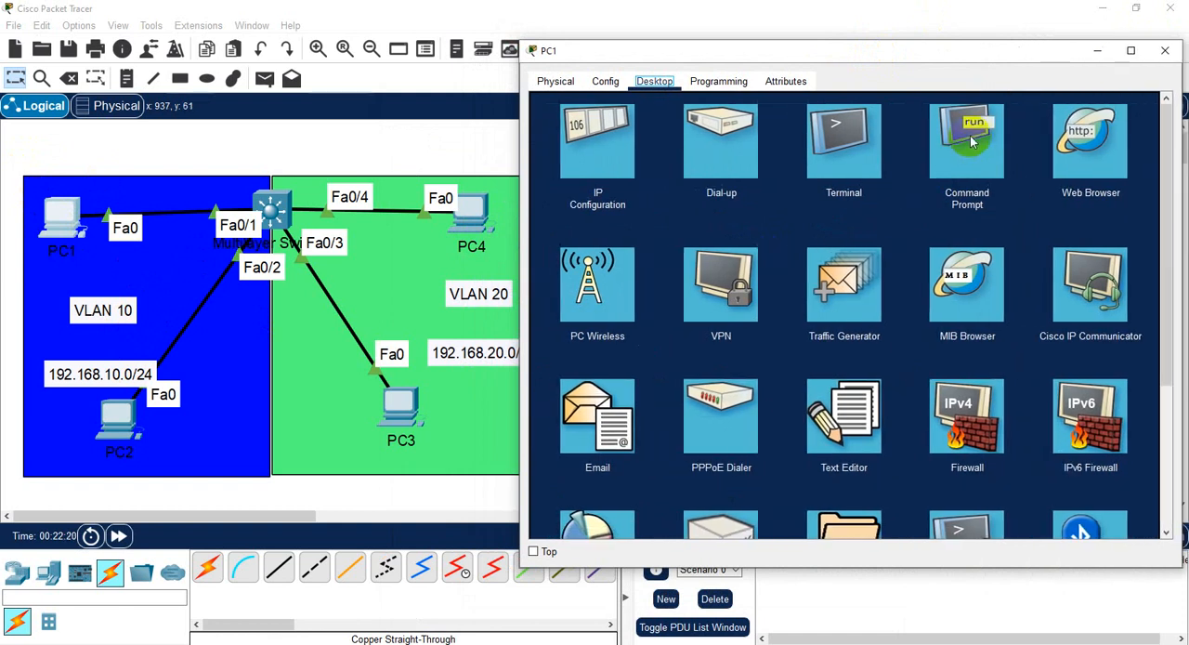
click(945, 198)
scroll(771, 393, down, 3)
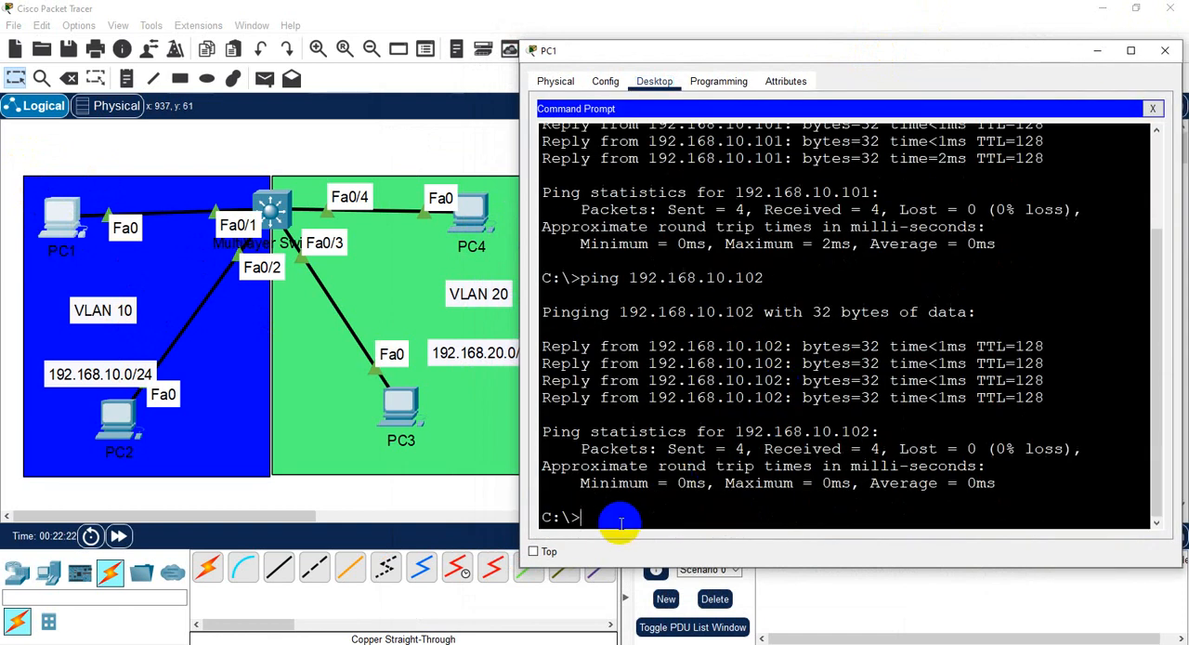
key(Up)
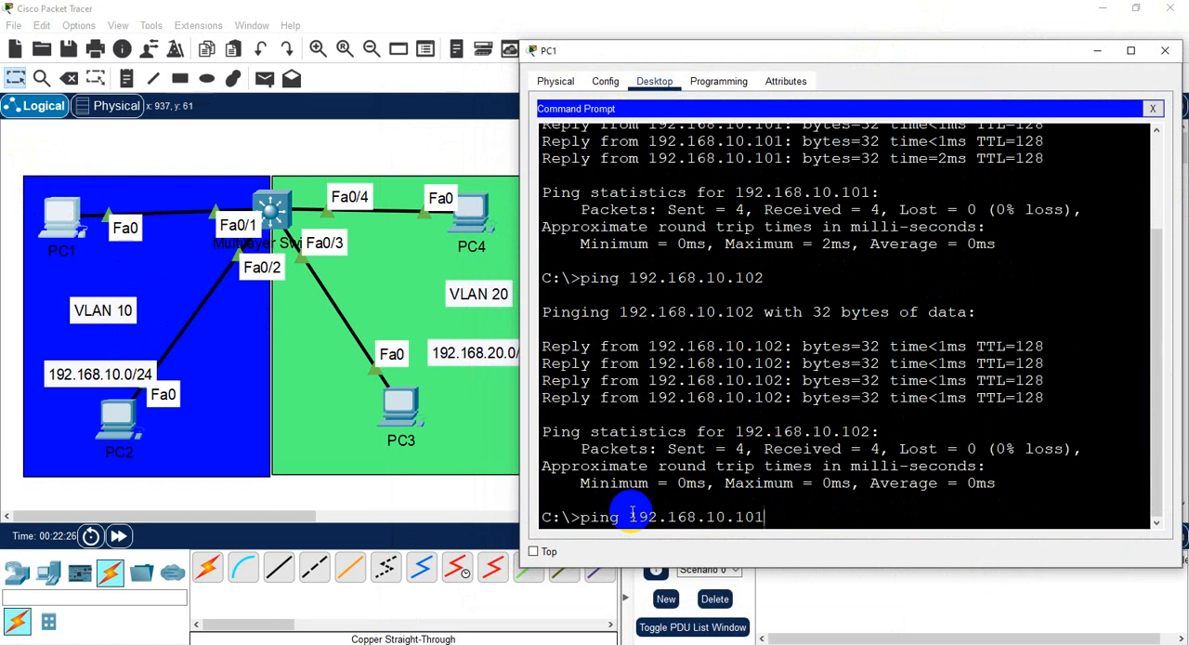
key(Return)
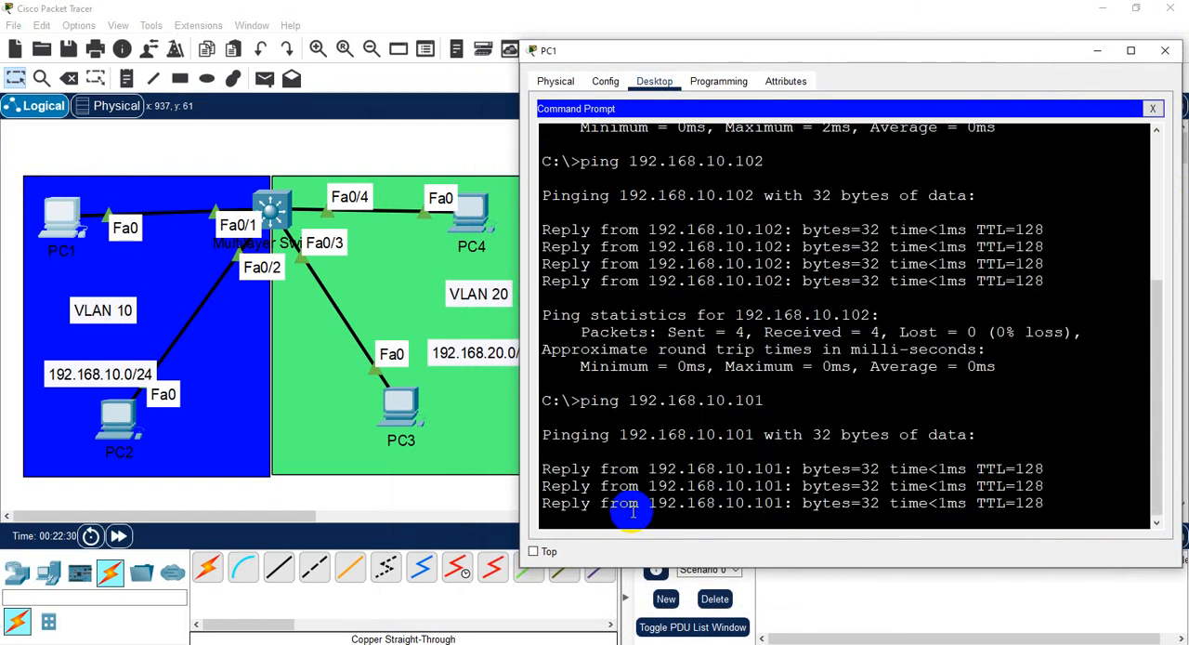
- Ping PC3 at 192.168.20.100 from PC1's command prompt and close the PC1 window
key(Up)
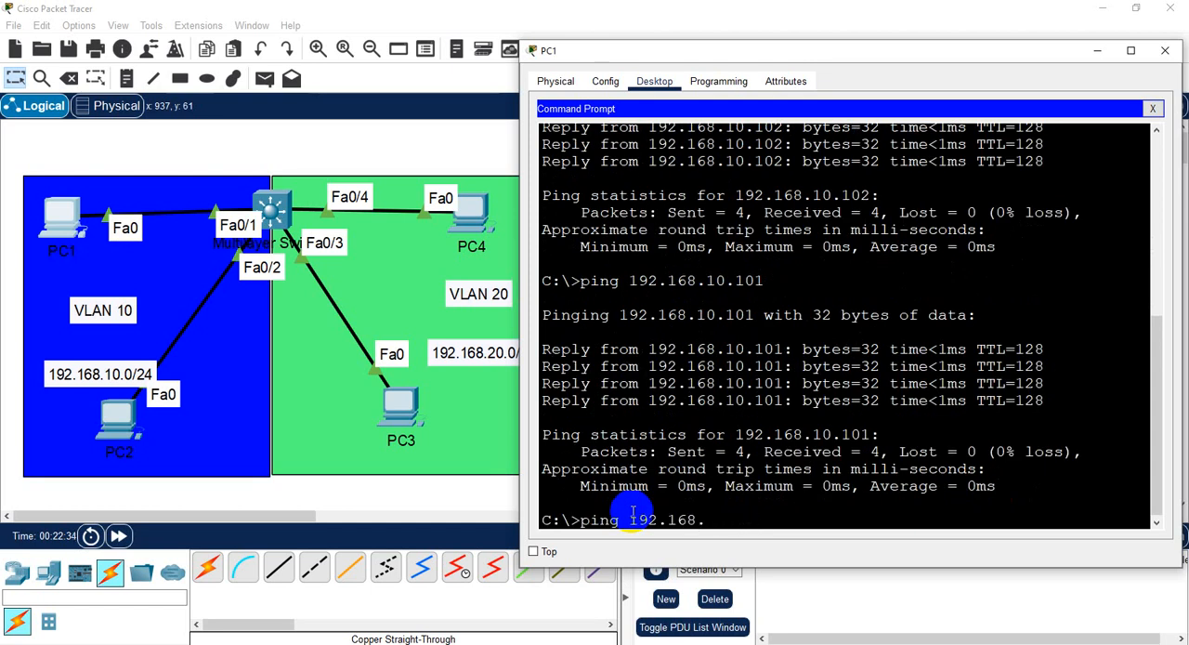
text(20.100)
key(Return)
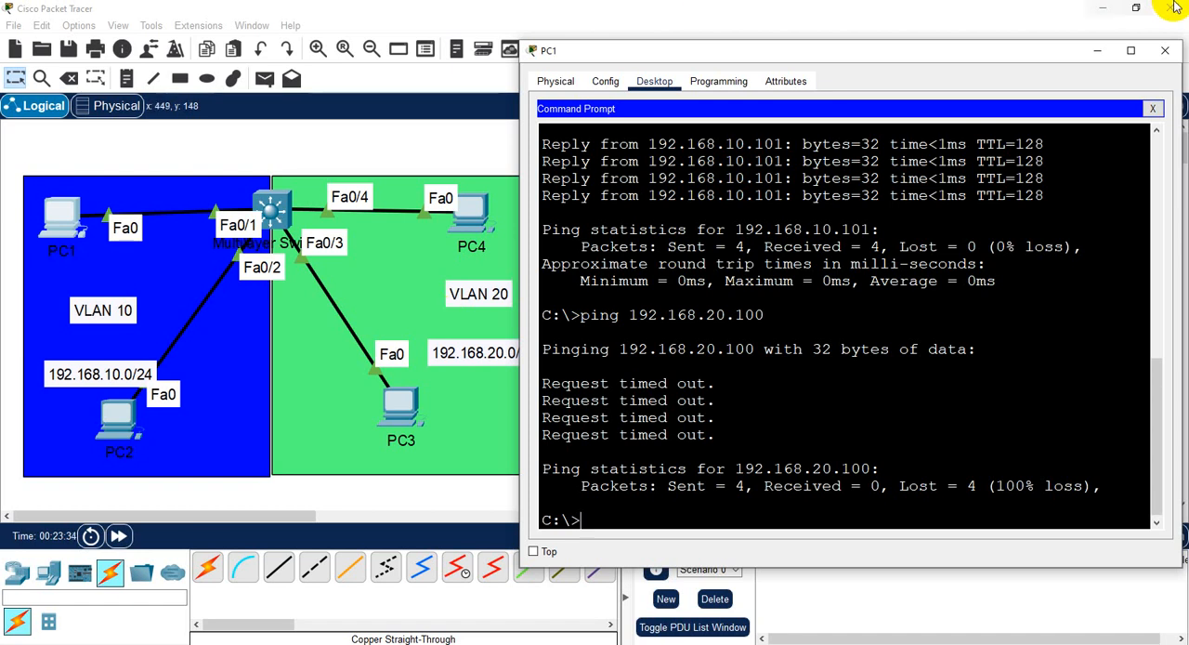
click(1165, 50)
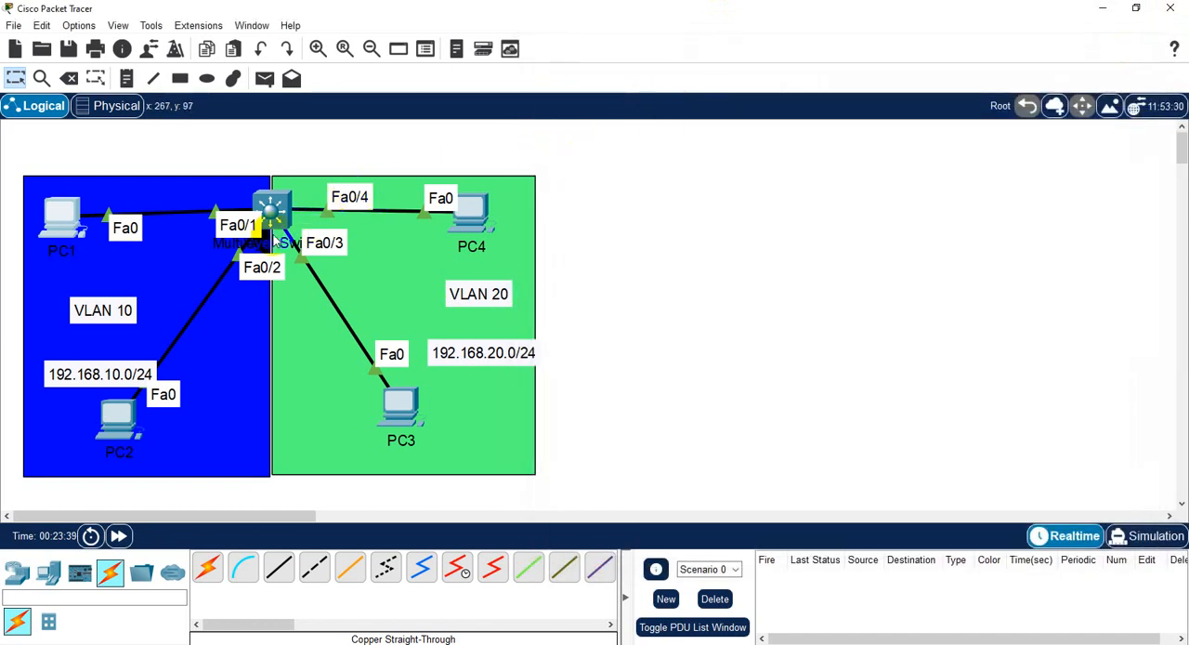
- Open the multilayer switch's command line and answer "no" to the initial configuration dialog
click(279, 210)
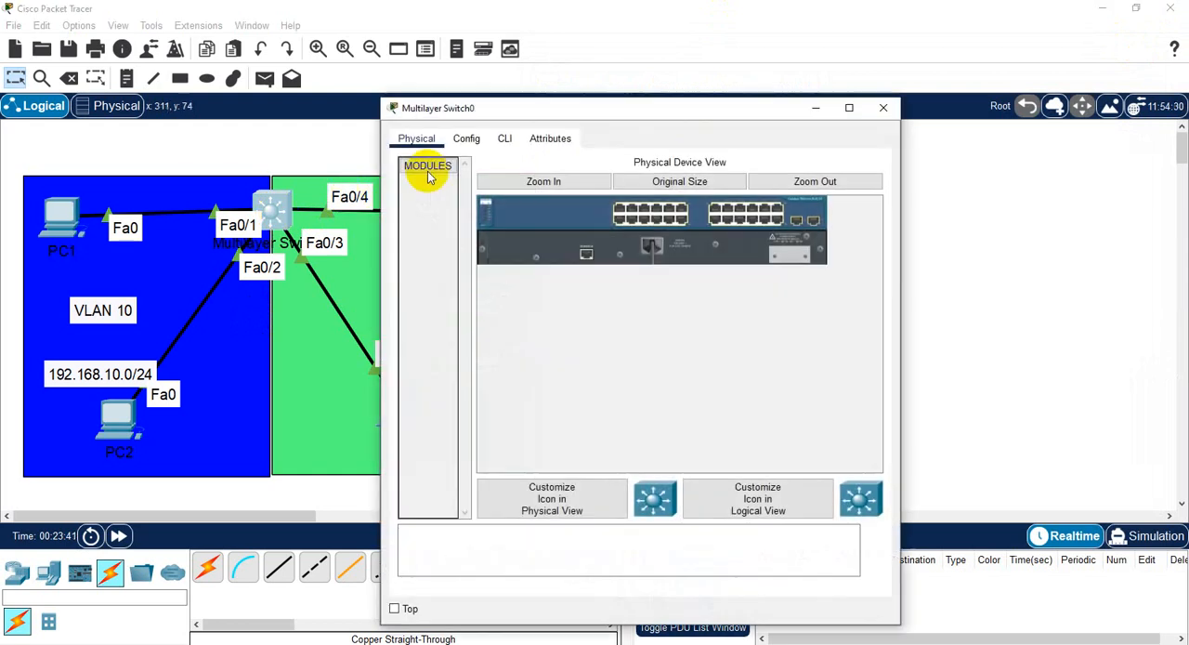
drag(585, 111, 745, 79)
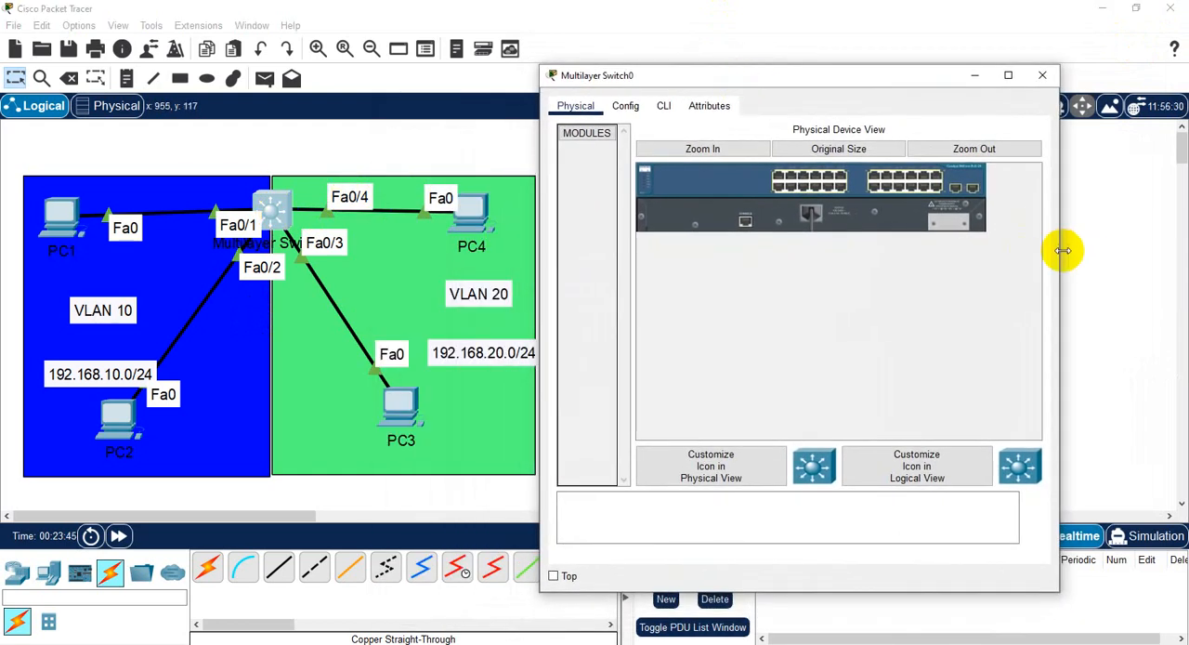
drag(1059, 247, 1185, 251)
click(664, 106)
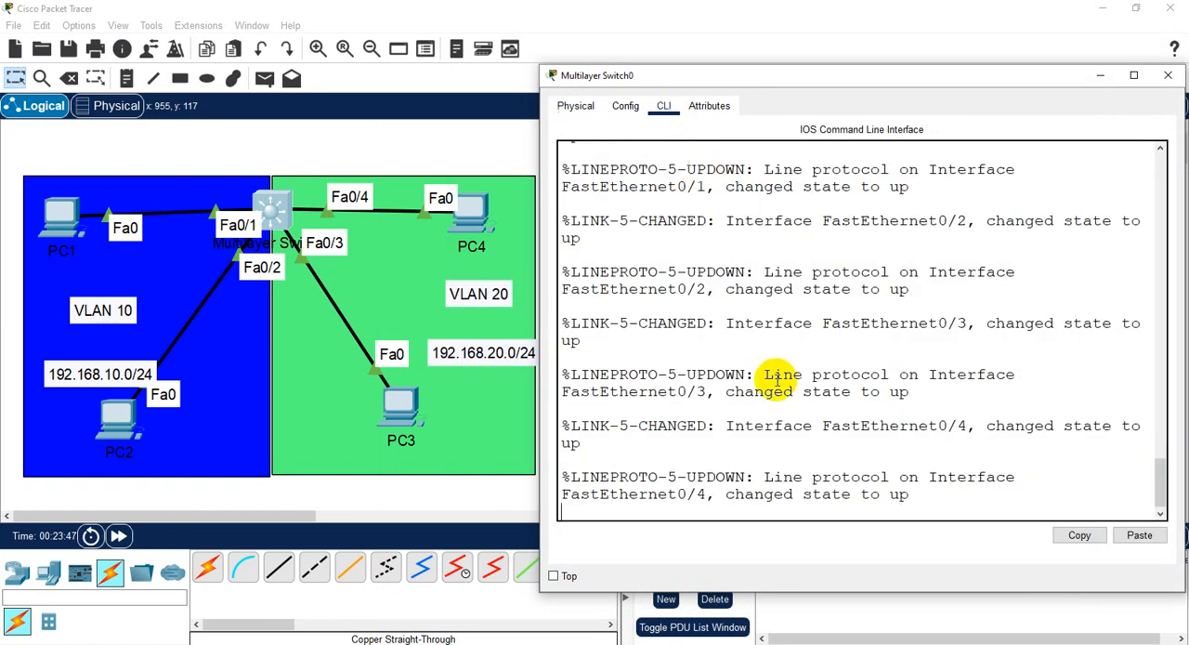
key(Return)
key(Return)
key(Return)
key(Return)
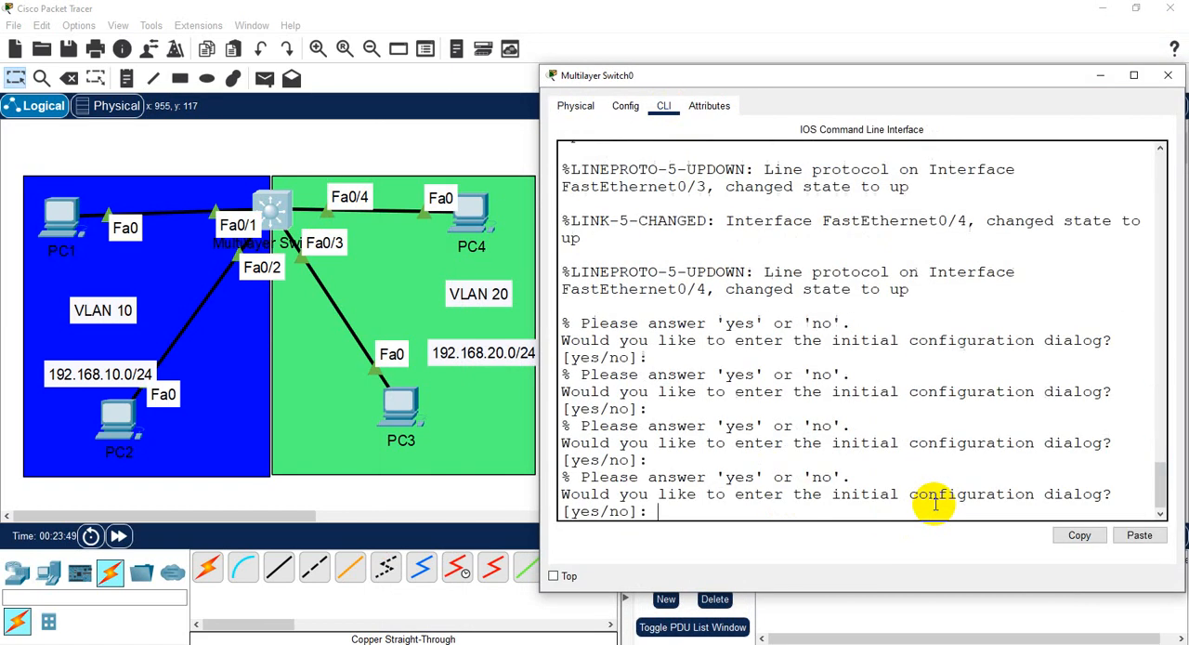
text(no)
key(Return)
key(Return)
key(Return)
- Enter the switch's privileged mode with "ena" and global configuration mode with "conf t"
text(ena)
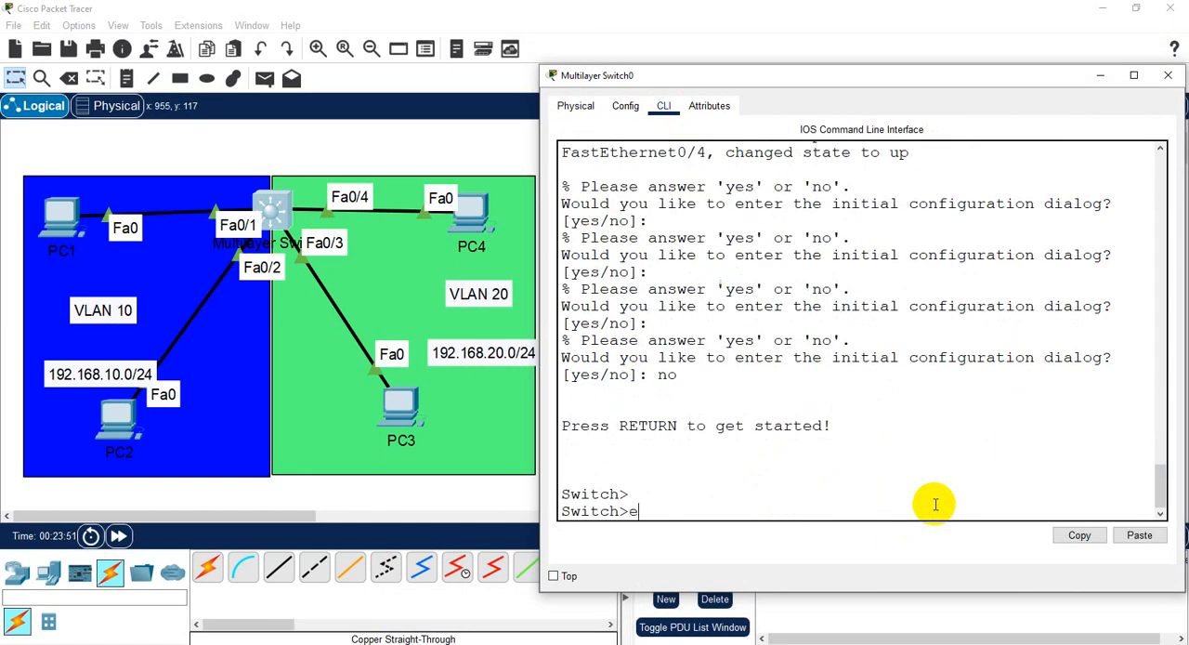
key(Return)
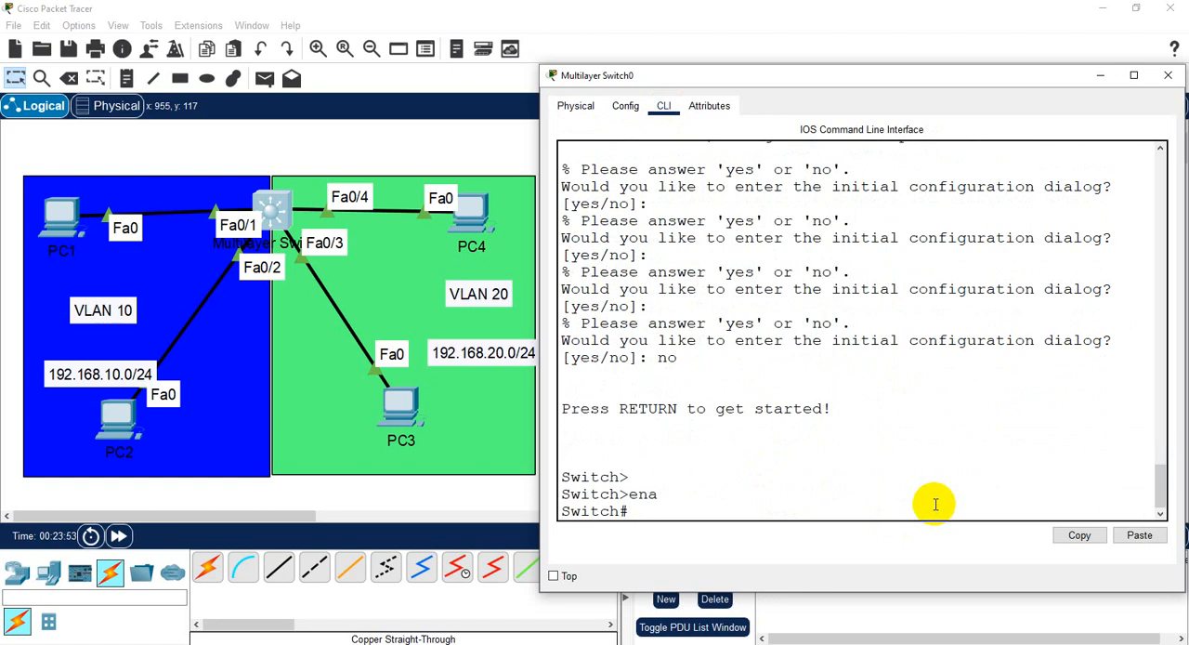
text(conf t)
key(Return)
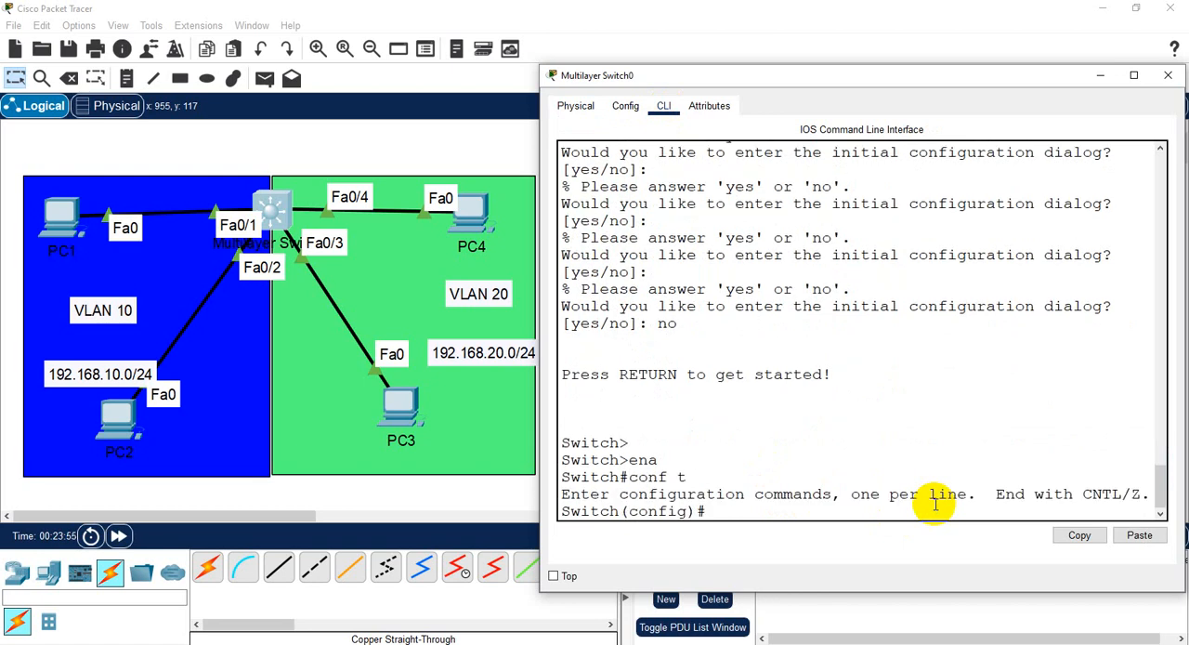
- Select the interface range fa0/1 - 2 and set its switchport mode to access
text(int range )
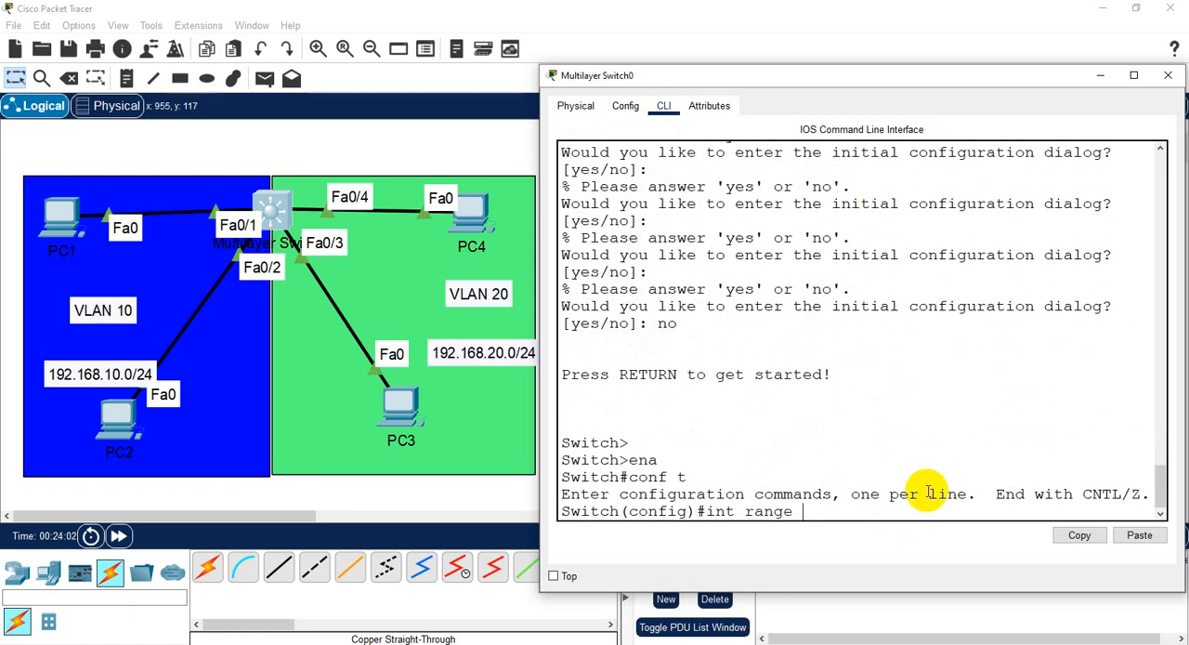
text(fa0/1 - 2)
key(Return)
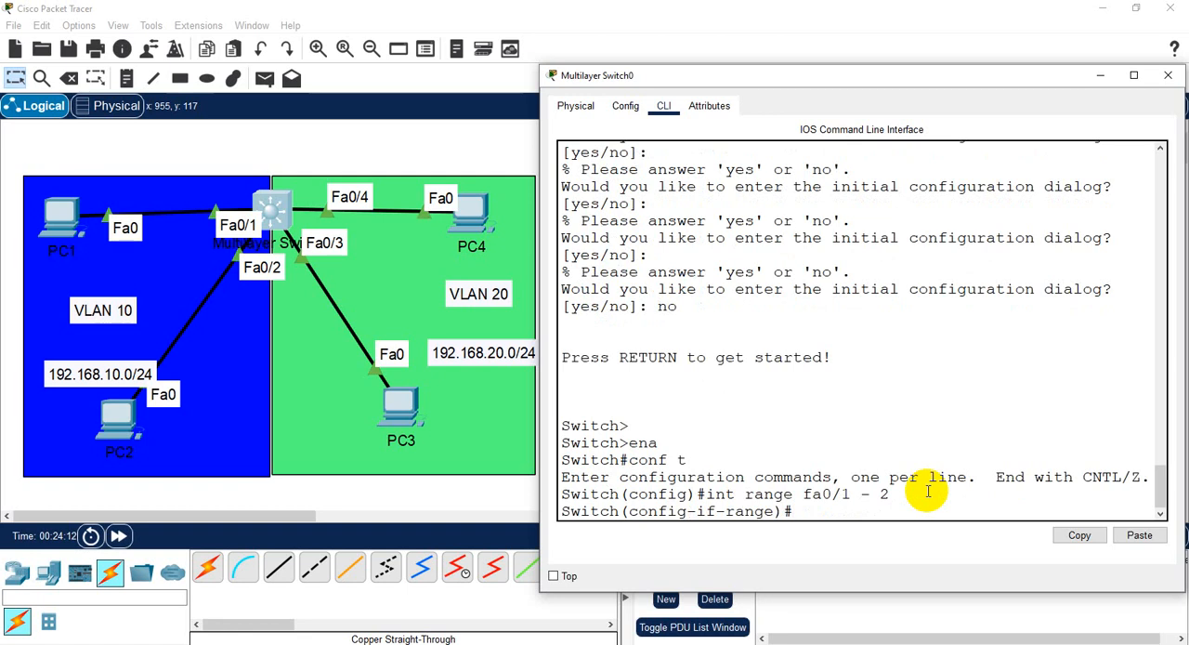
text(swi)
key(Tab)
text(m)
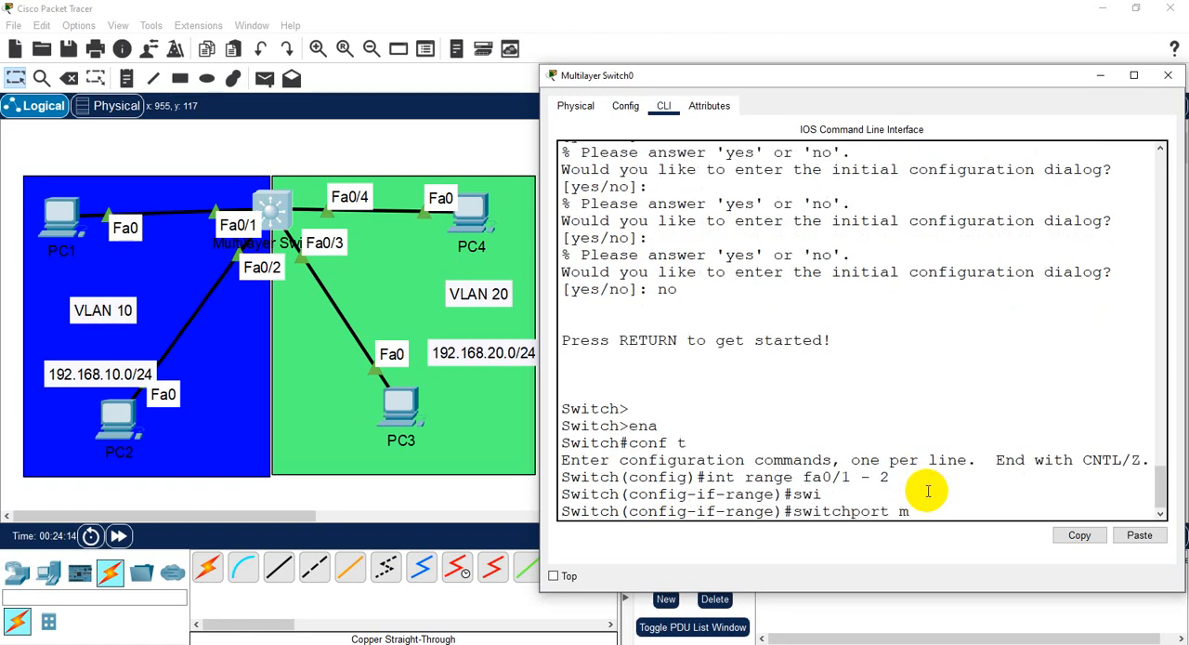
text(o)
key(Tab)
text(acc)
key(Tab)
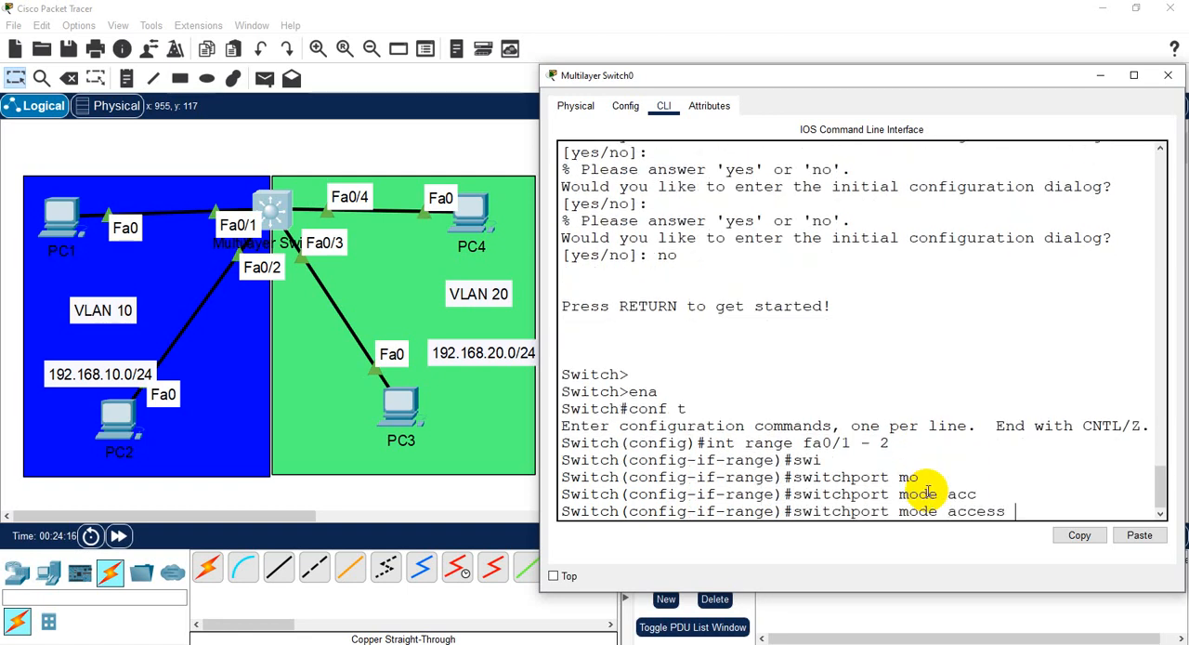
key(Return)
- Assign the fa0/1 - 2 range to access VLAN 10 and exit to global configuration mode
text(swi)
key(Tab)
text(a)
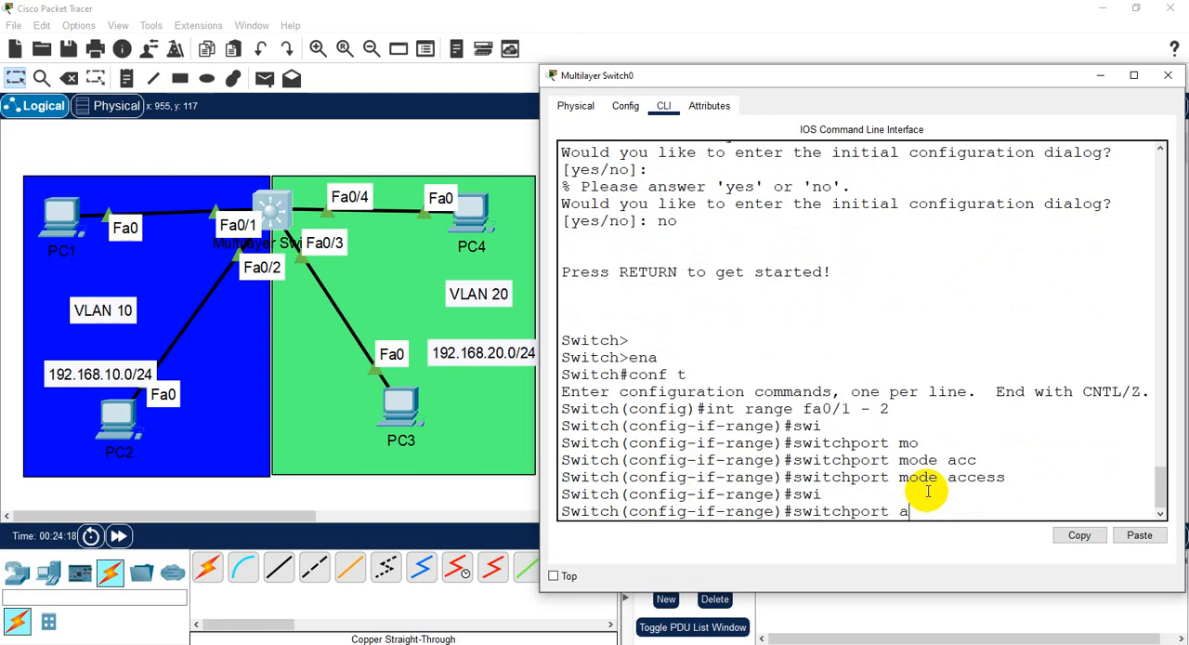
text(cc)
key(Tab)
text(vlan 10)
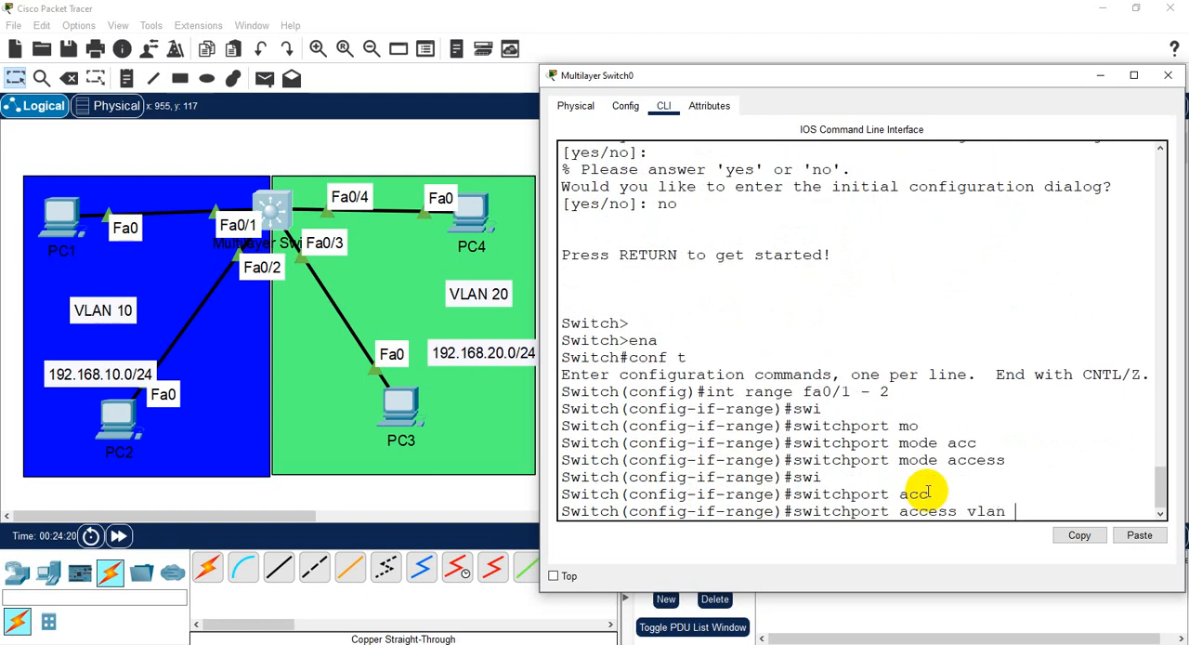
key(Return)
key(Return)
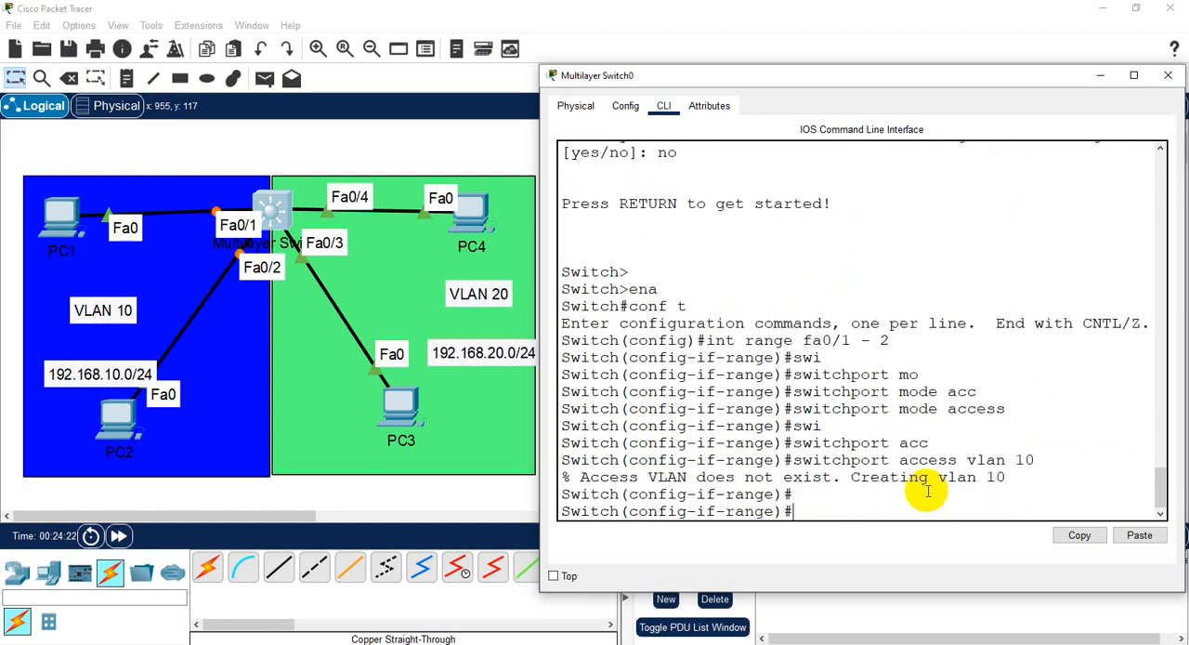
text(exit)
key(Return)
key(Return)
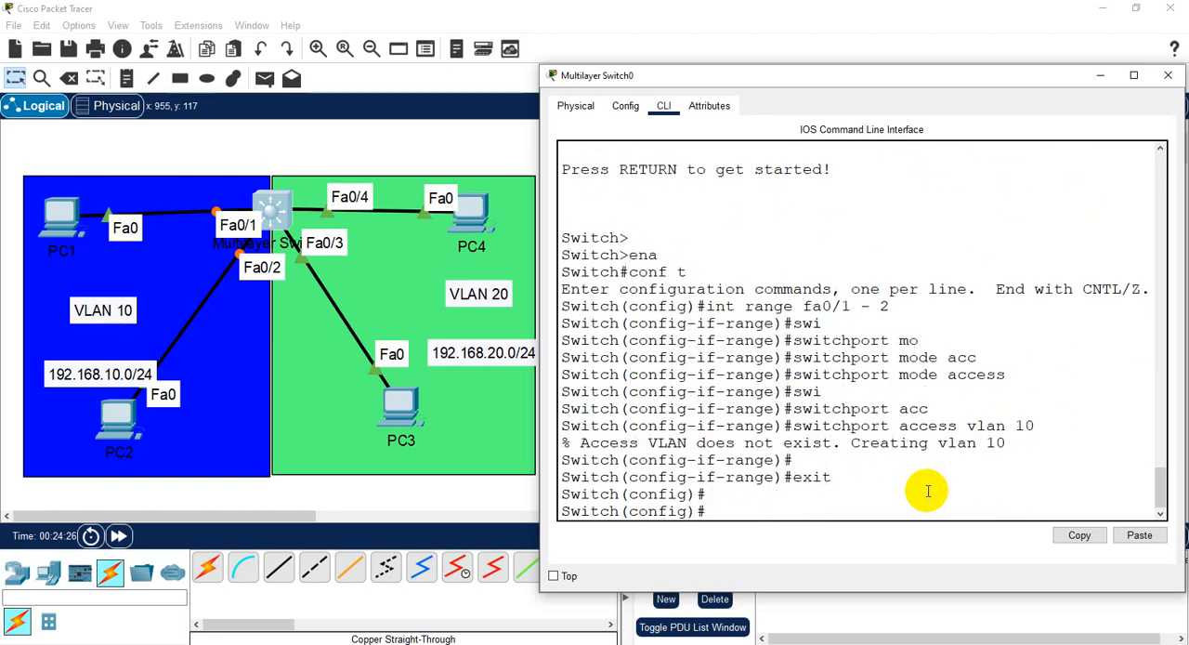
- Select the interface range fa0/3 - 4 and set its switchport mode to access
text(int ra fa)
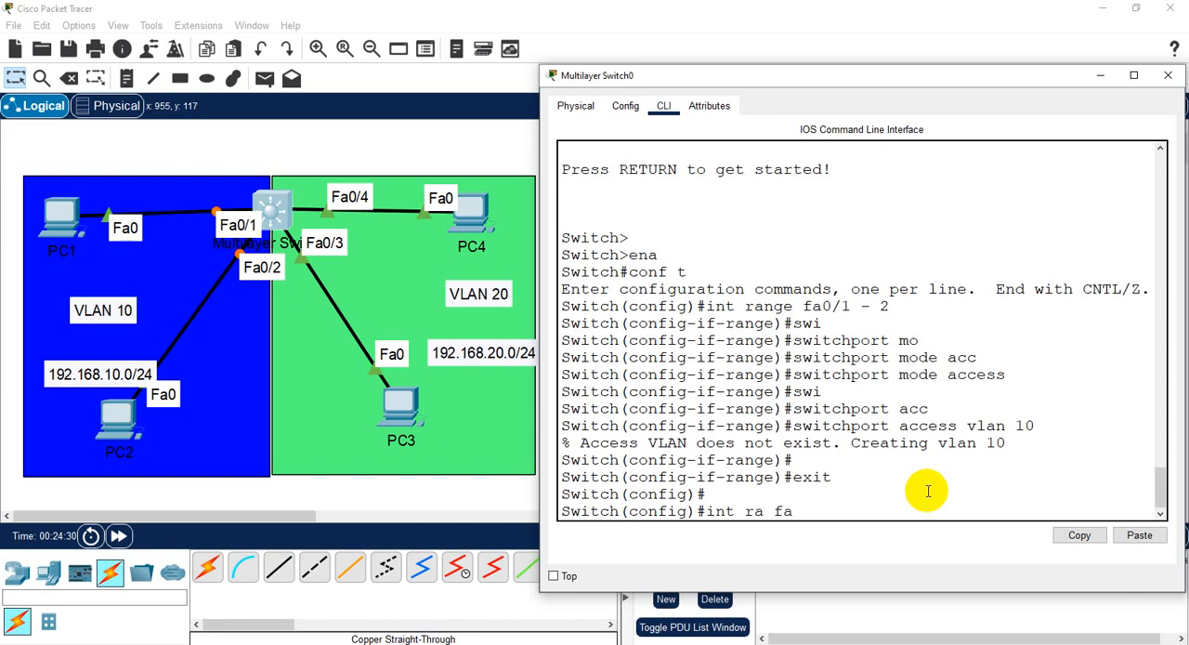
text(0/3 - 4)
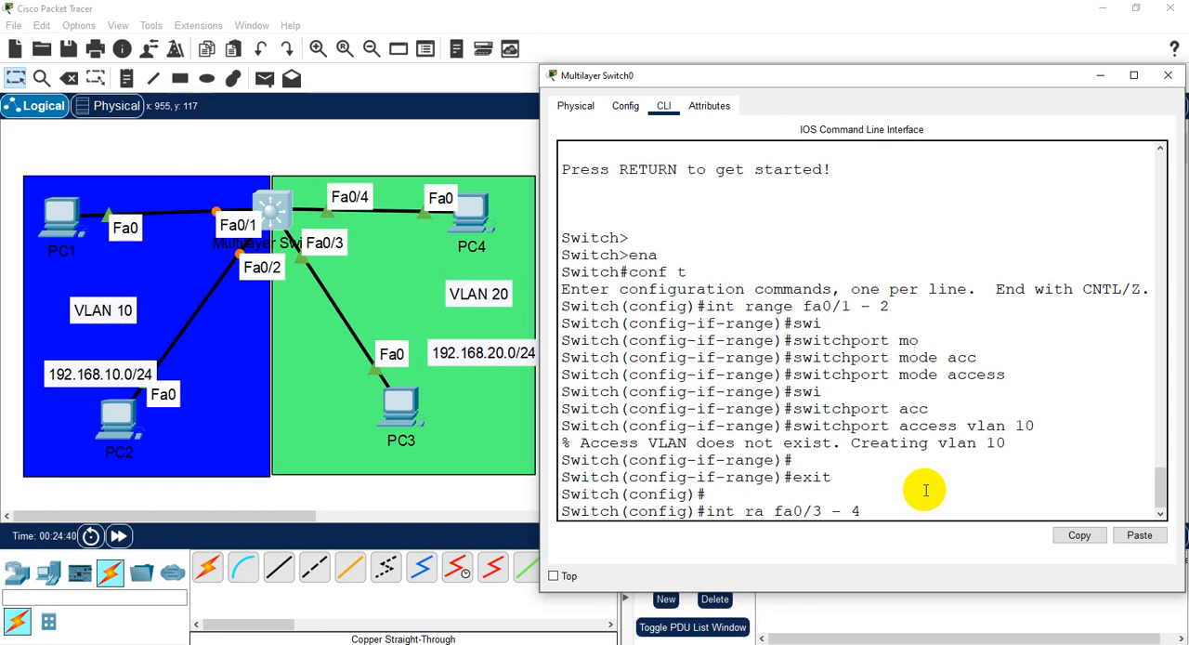
key(Return)
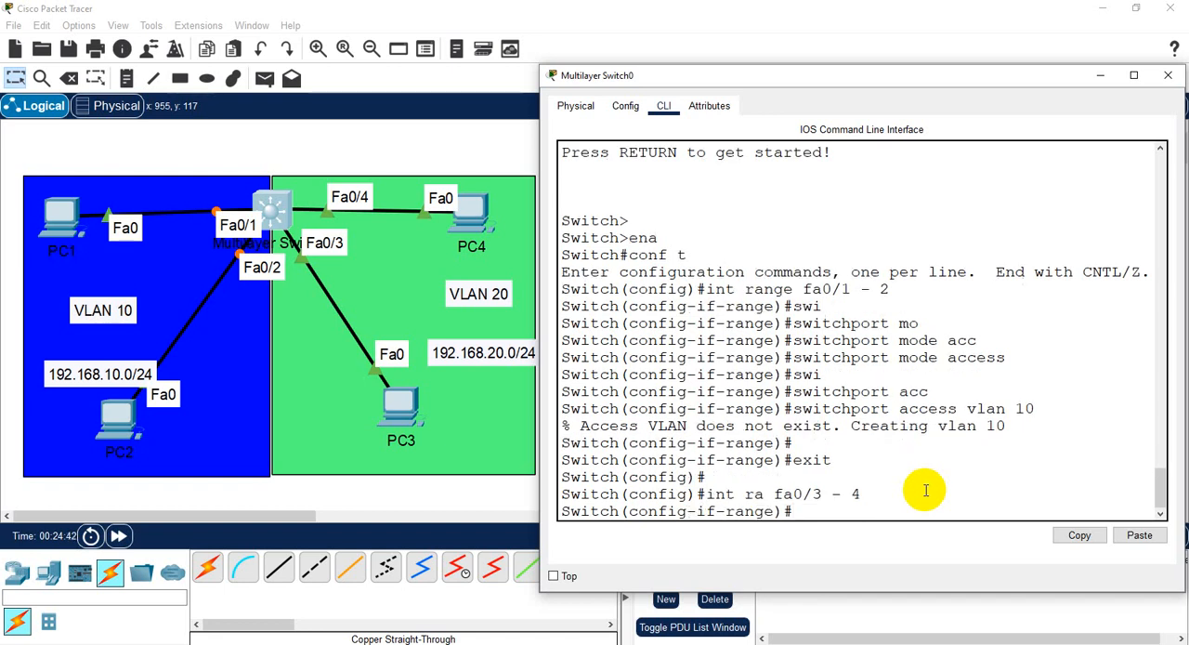
text(swi)
key(Tab)
text(acc)
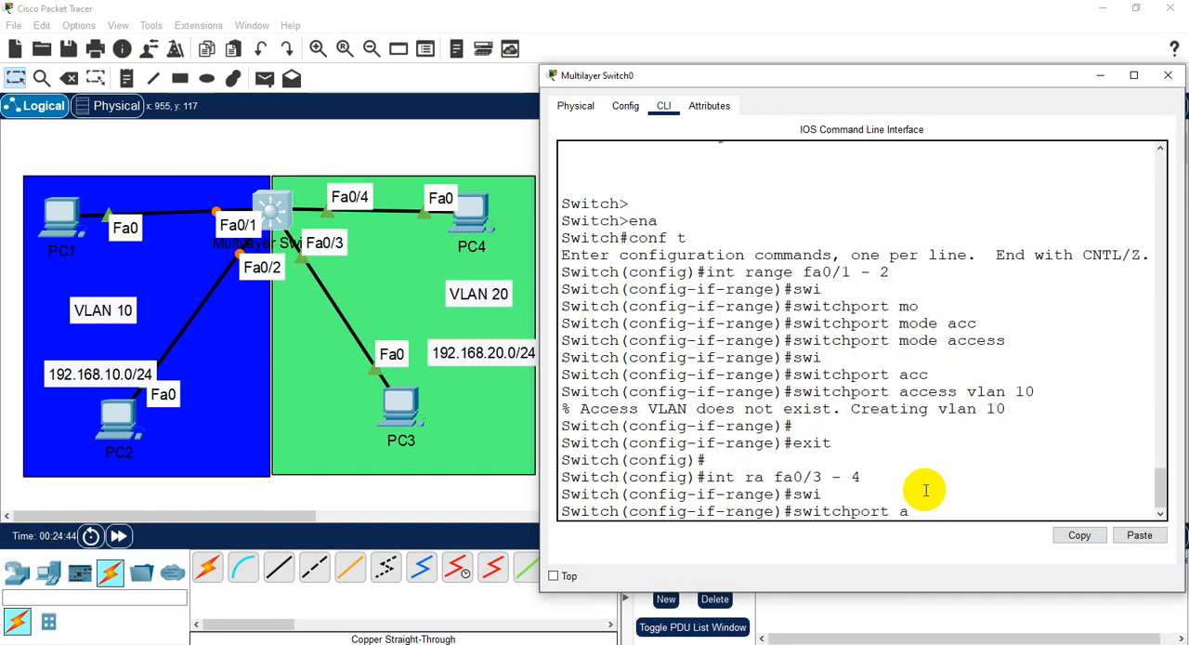
key(Tab)
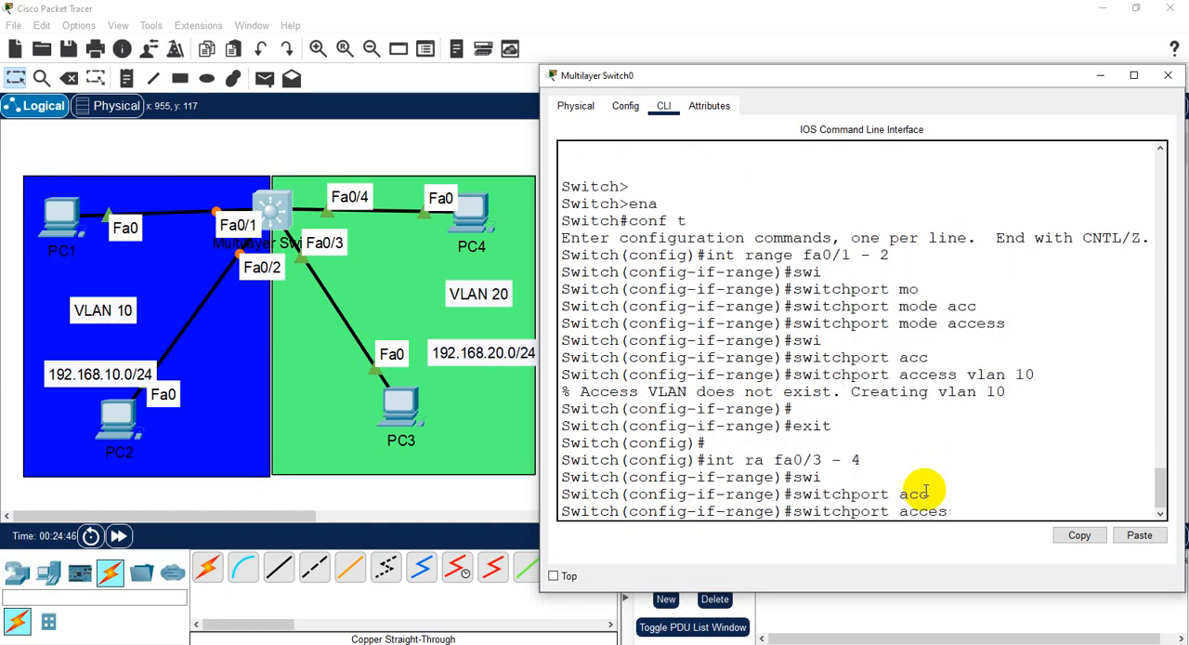
key(BackSpace)
key(BackSpace)
key(BackSpace)
key(BackSpace)
key(BackSpace)
text(mo)
key(Tab)
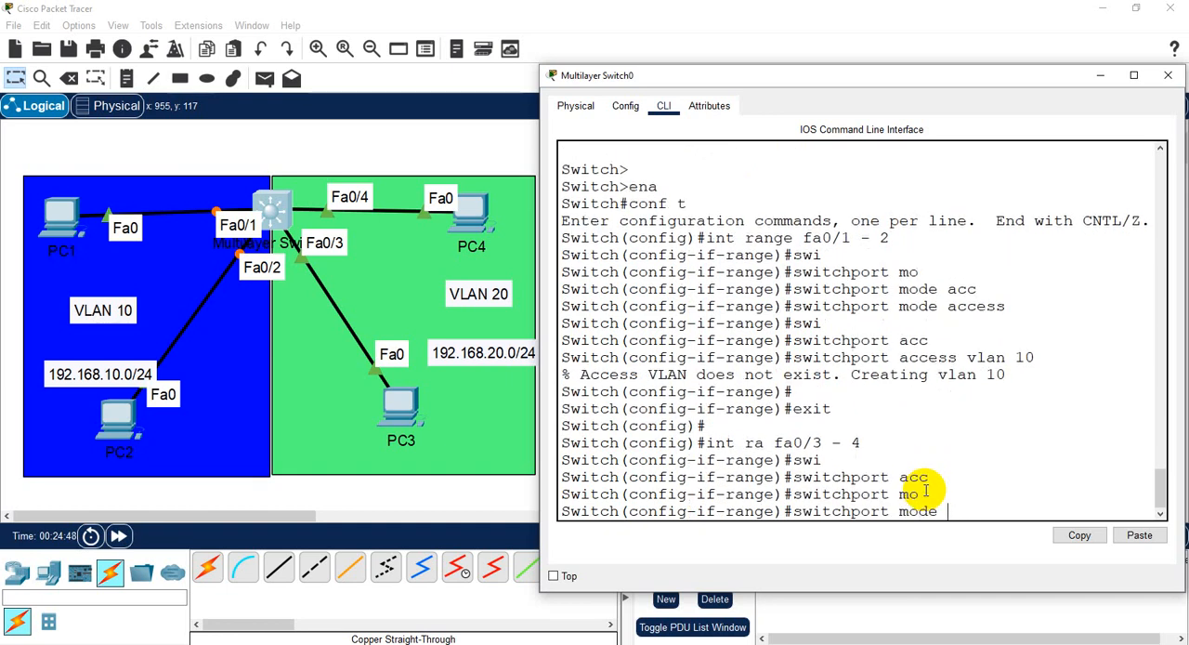
text(acc)
key(Tab)
key(Return)
- Assign the fa0/3 - 4 range to access VLAN 20
text(sw)
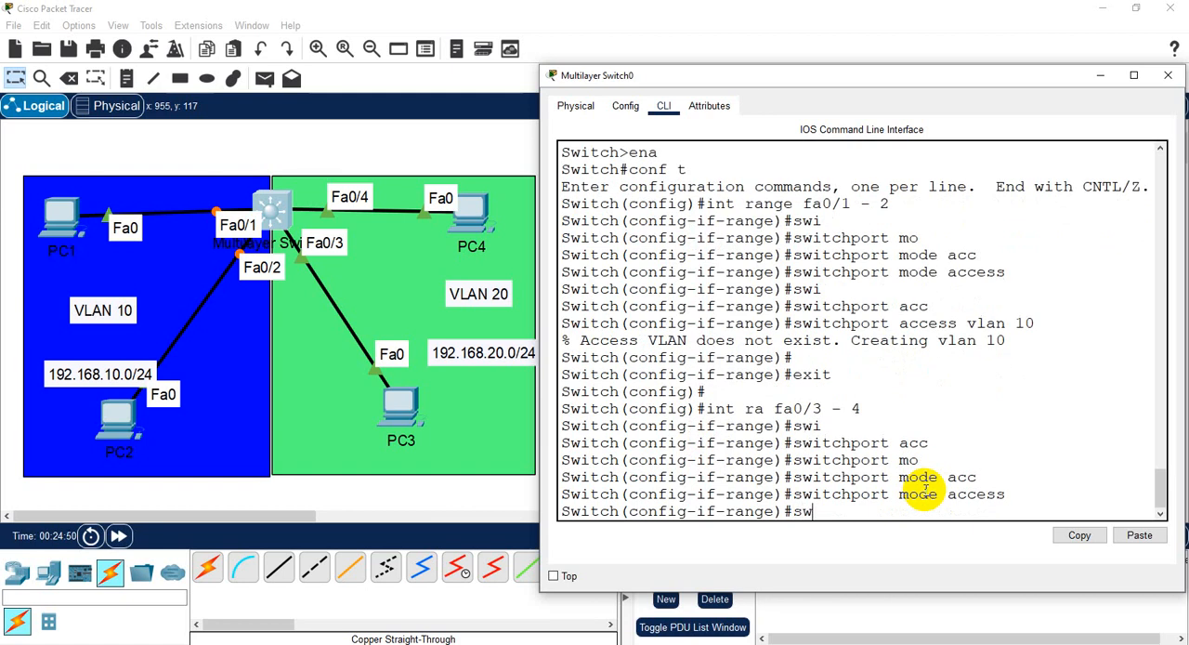
text(i)
key(Tab)
text(acc)
key(Tab)
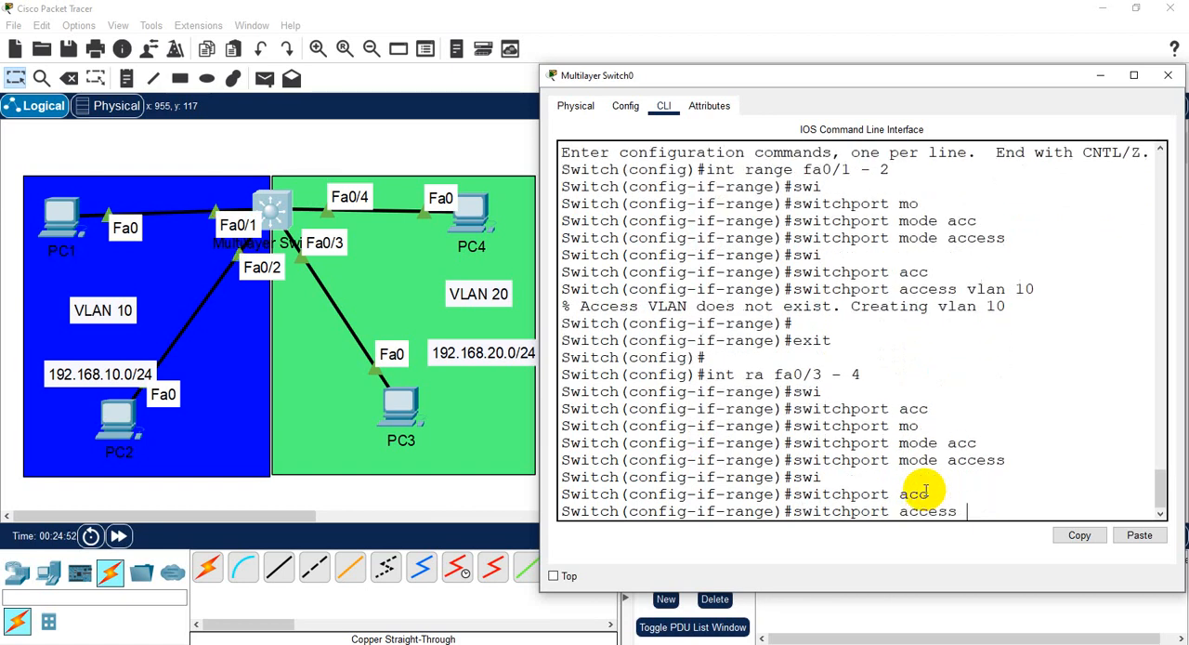
text(vlan 20)
key(Return)
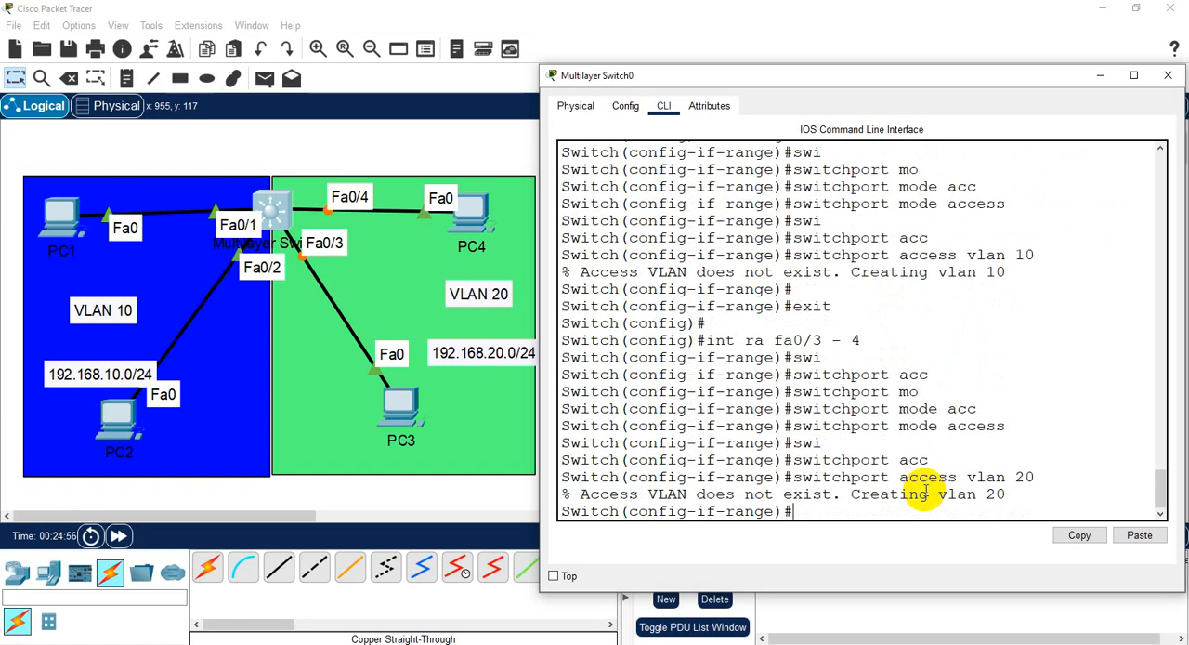
key(Return)
key(Return)
key(Return)
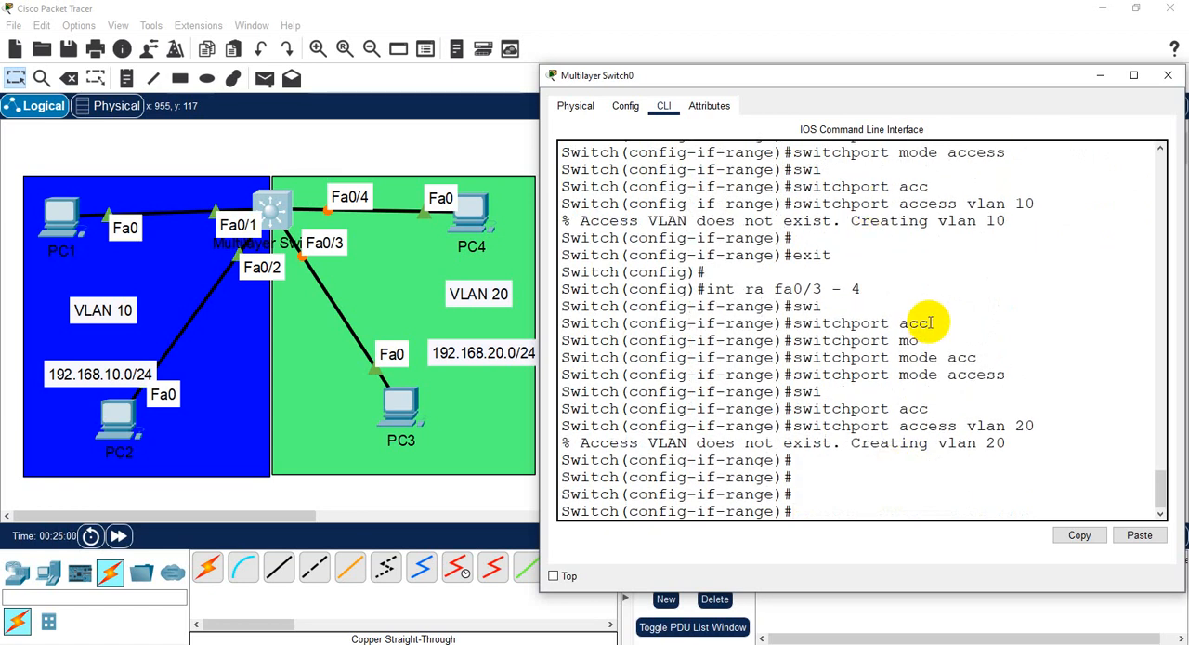
- End the switch's configuration session with "end" to return to privileged mode
text(exi)
key(BackSpace)
key(BackSpace)
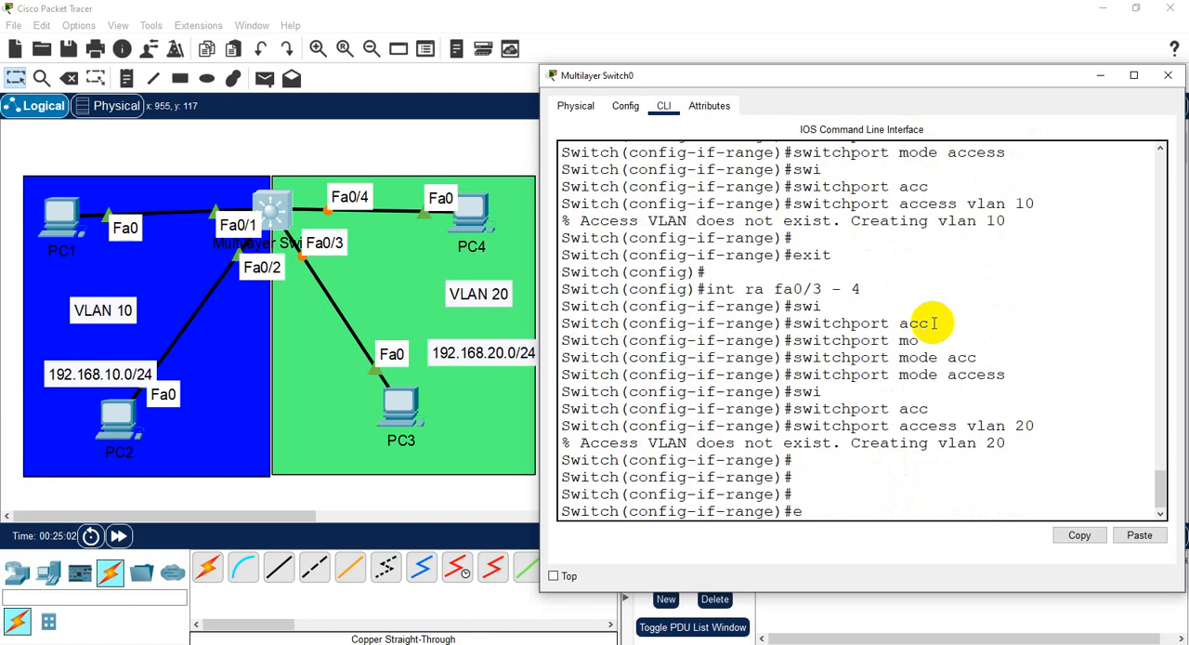
text(nd)
key(Return)
- Run "show vlan b" on the switch, widen its window and check the port assignments of VLANs 10 and 20
key(Return)
key(Return)
text(show)
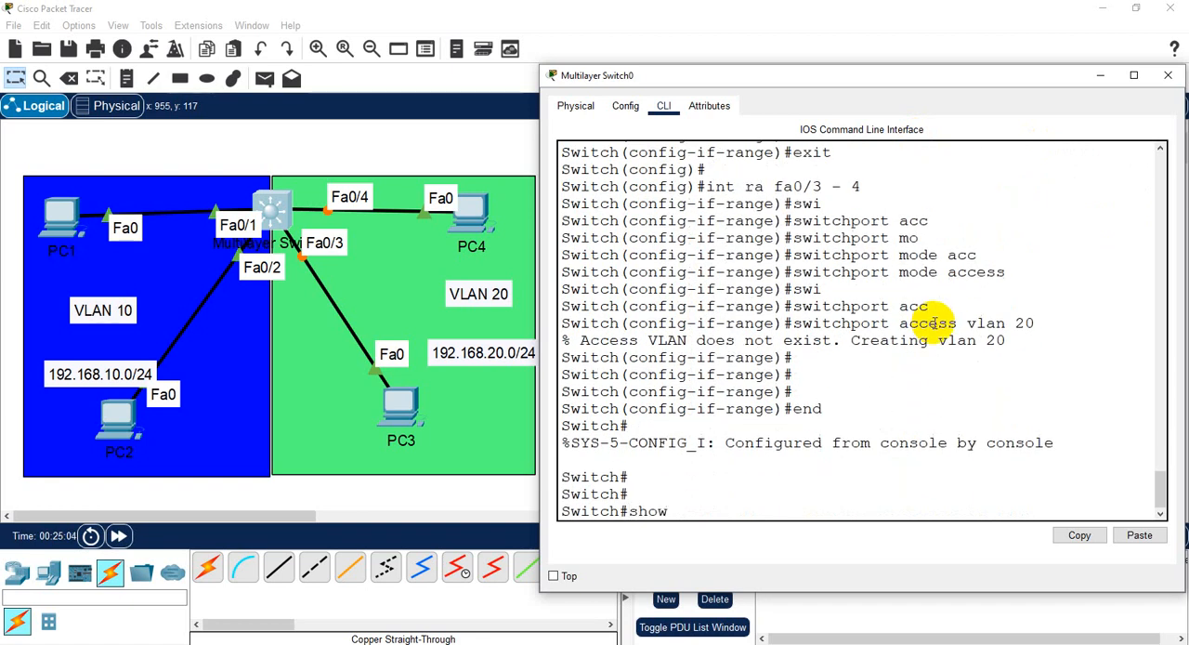
text( vlan b)
key(Return)
key(Return)
key(Return)
key(Return)
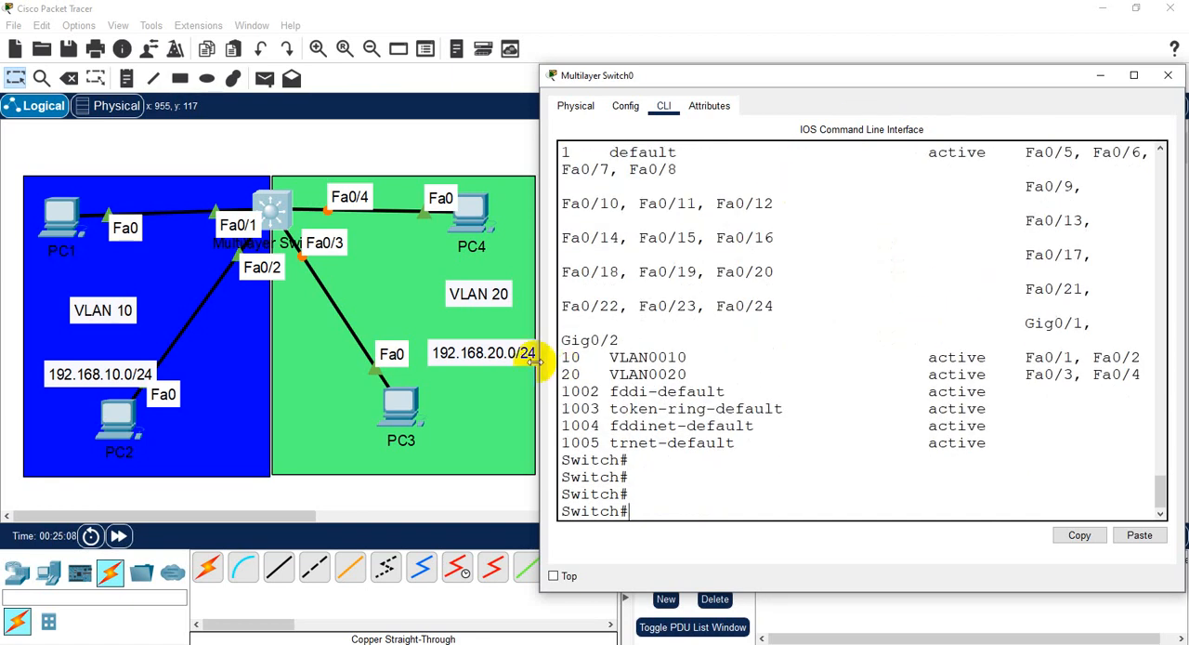
mouse_move(539, 364)
mouse_down()
mouse_move(437, 367)
mouse_move(1017, 369)
mouse_move(1030, 350)
mouse_move(1024, 378)
mouse_up()
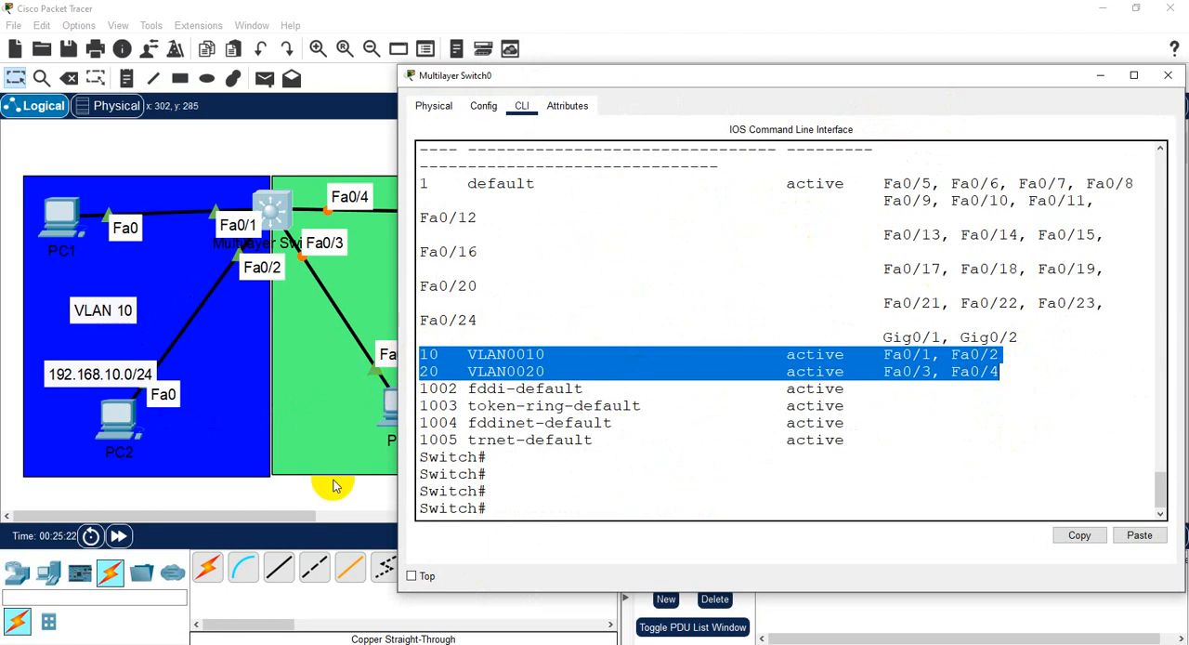
click(586, 503)
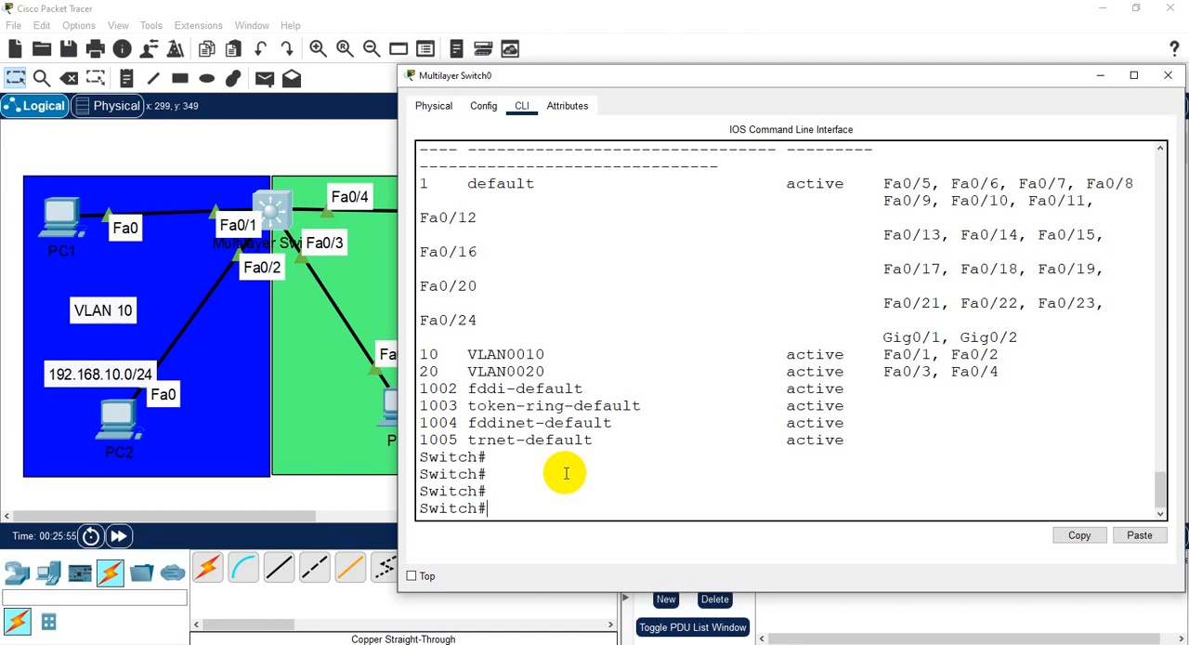
- Enter the switch's global configuration mode with "conf t" and open the VLAN 10 interface with "interface vlan 10"
text(conf t)
key(Return)
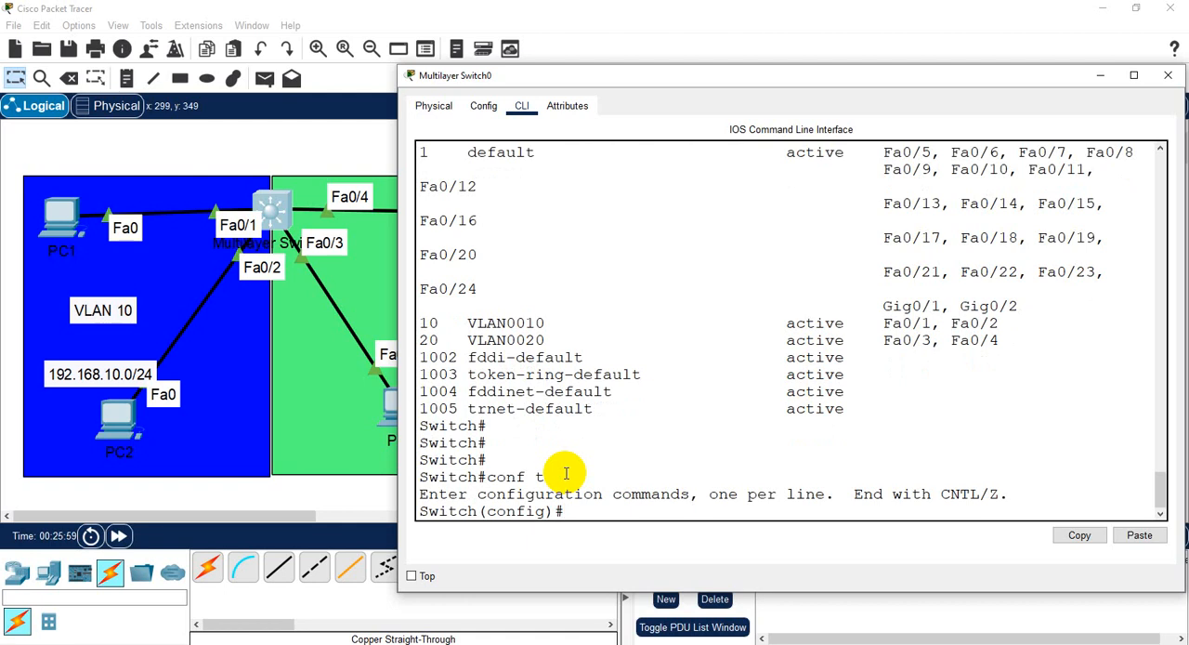
text(int)
text(va)
key(BackSpace)
key(BackSpace)
key(Tab)
text(v)
key(Tab)
text(l)
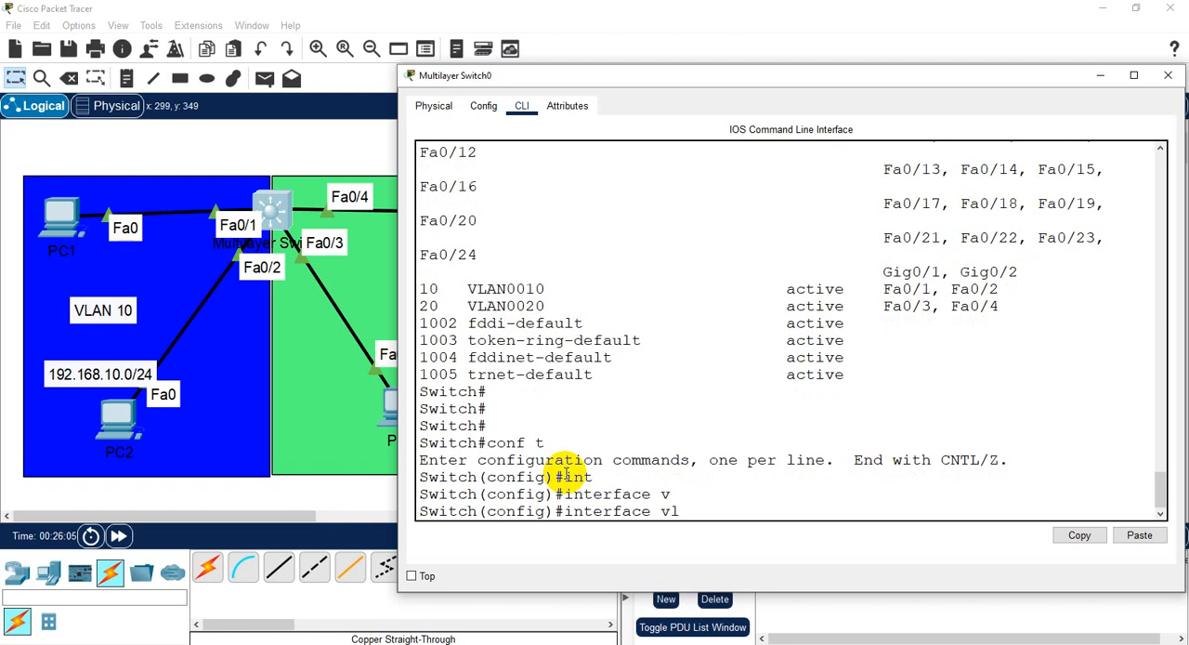
text(an 10)
key(Return)
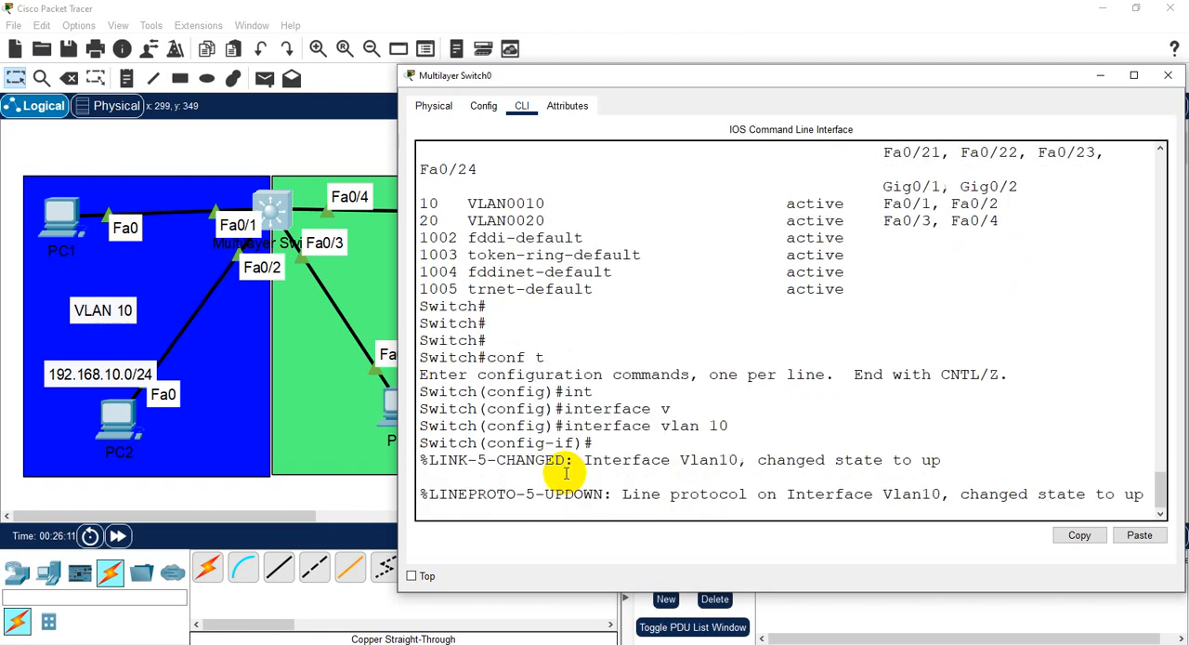
key(Return)
key(Return)
key(Return)
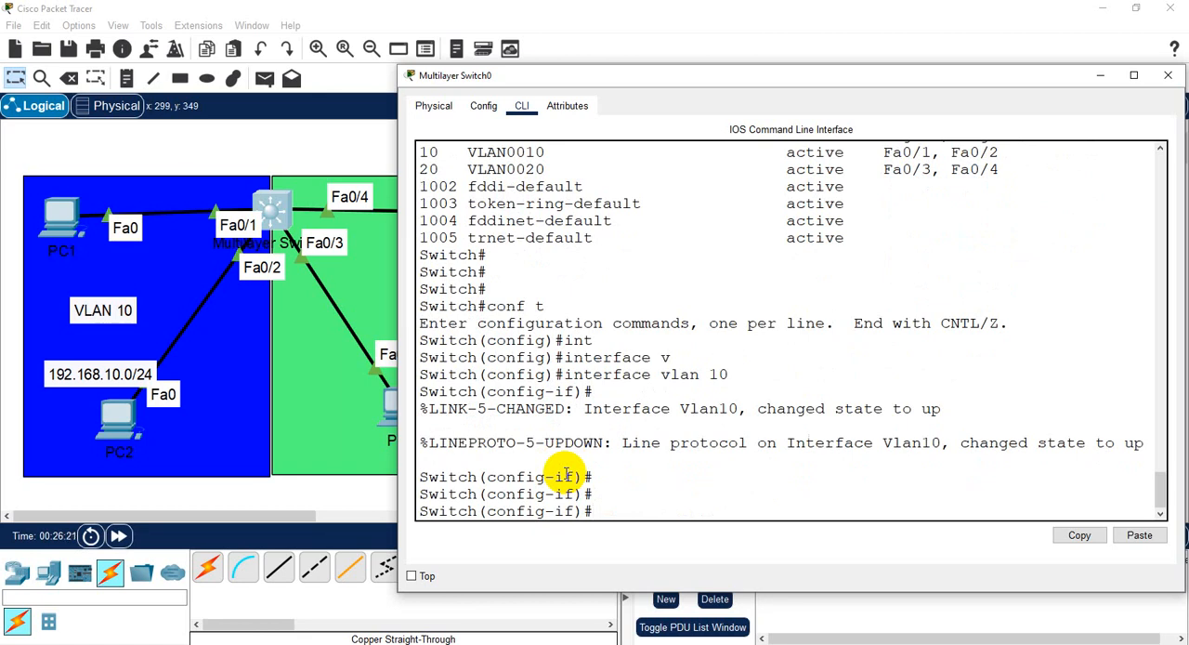
- Assign IP address 192.168.10.1 with subnet mask 255.255.255.0 to the VLAN 10 interface
text(ip add)
key(BackSpace)
key(BackSpace)
key(BackSpace)
key(BackSpace)
key(Tab)
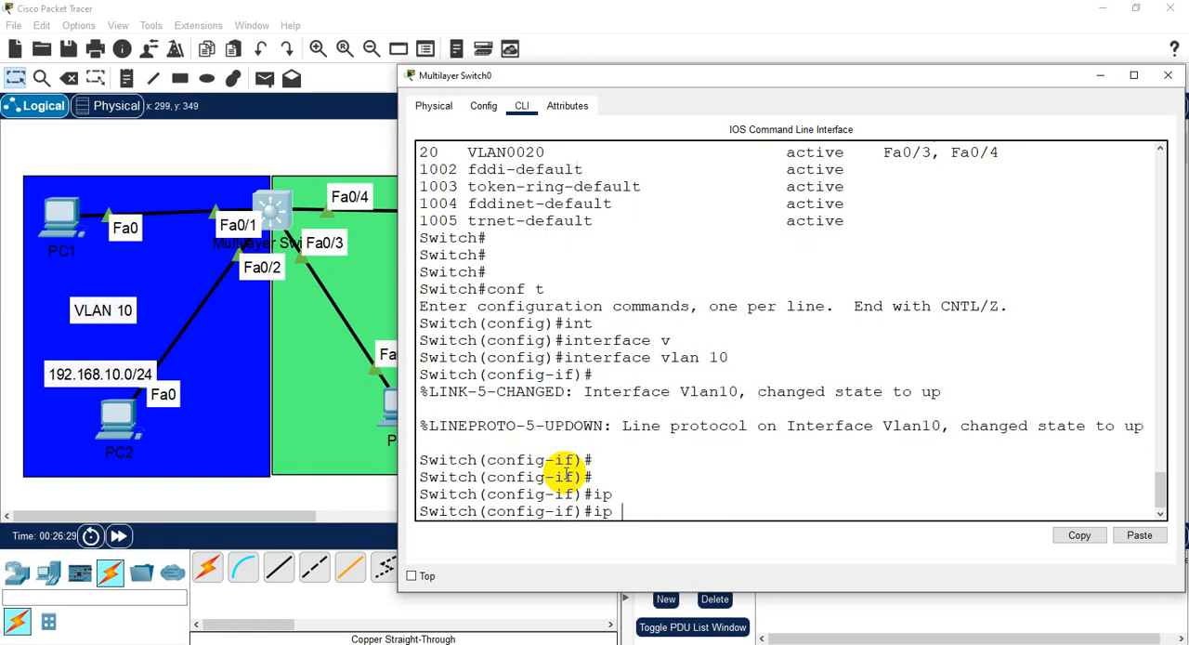
text(add)
key(Tab)
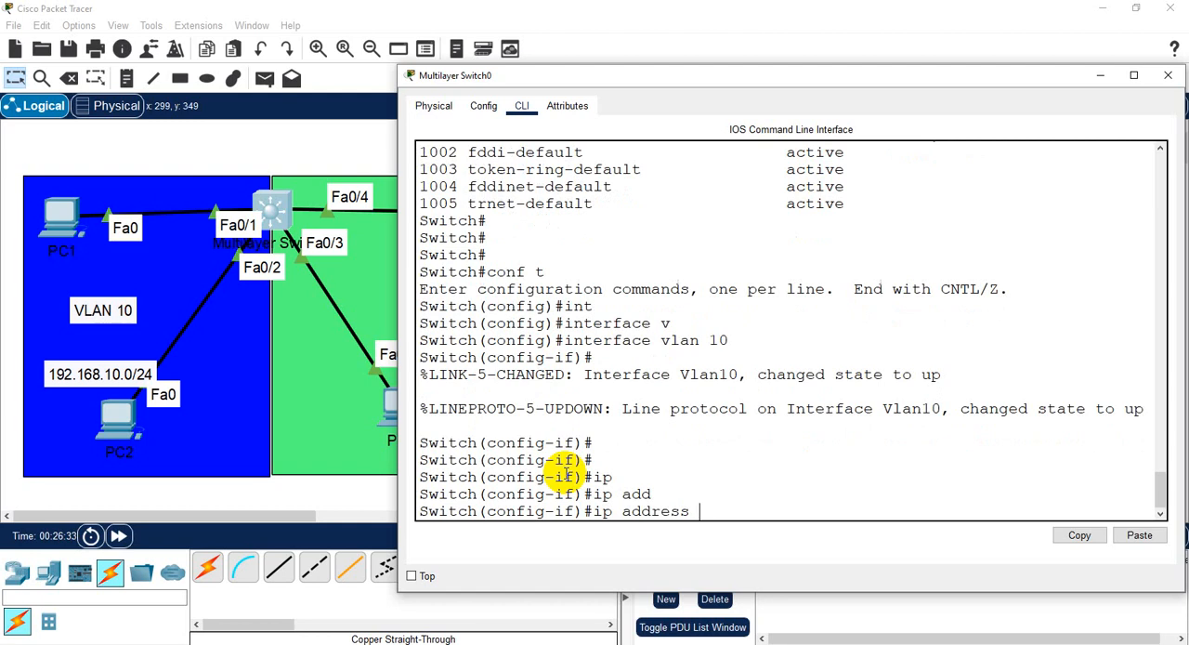
text(192.168.10.1)
text(255.25)
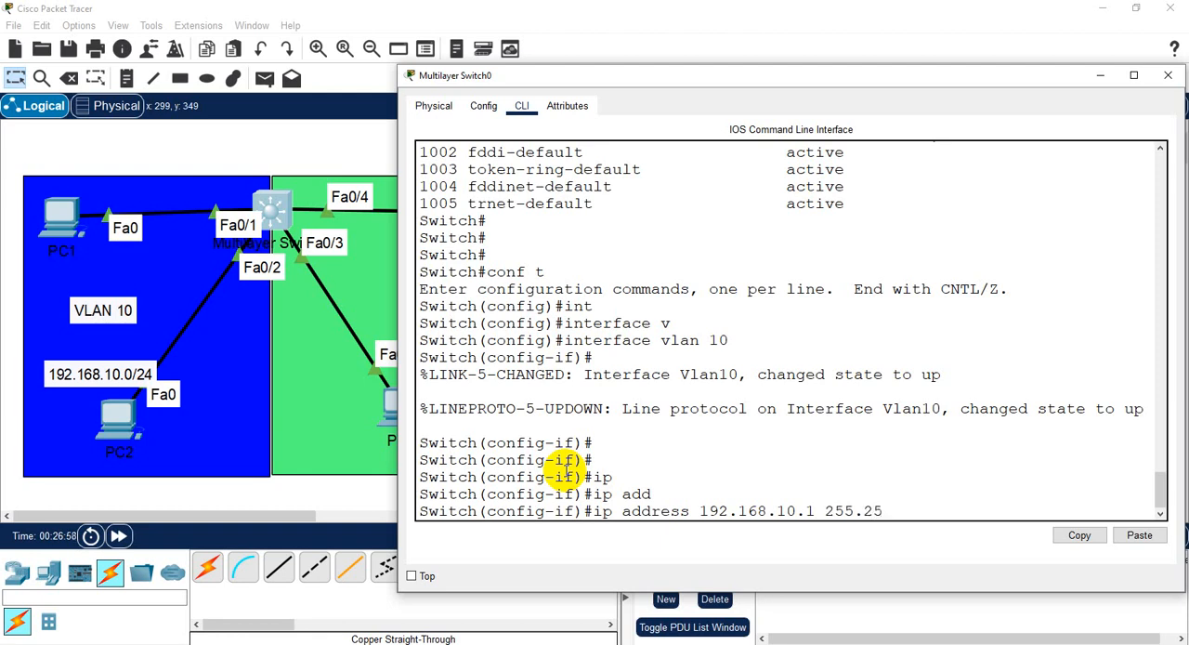
text(5.255.0)
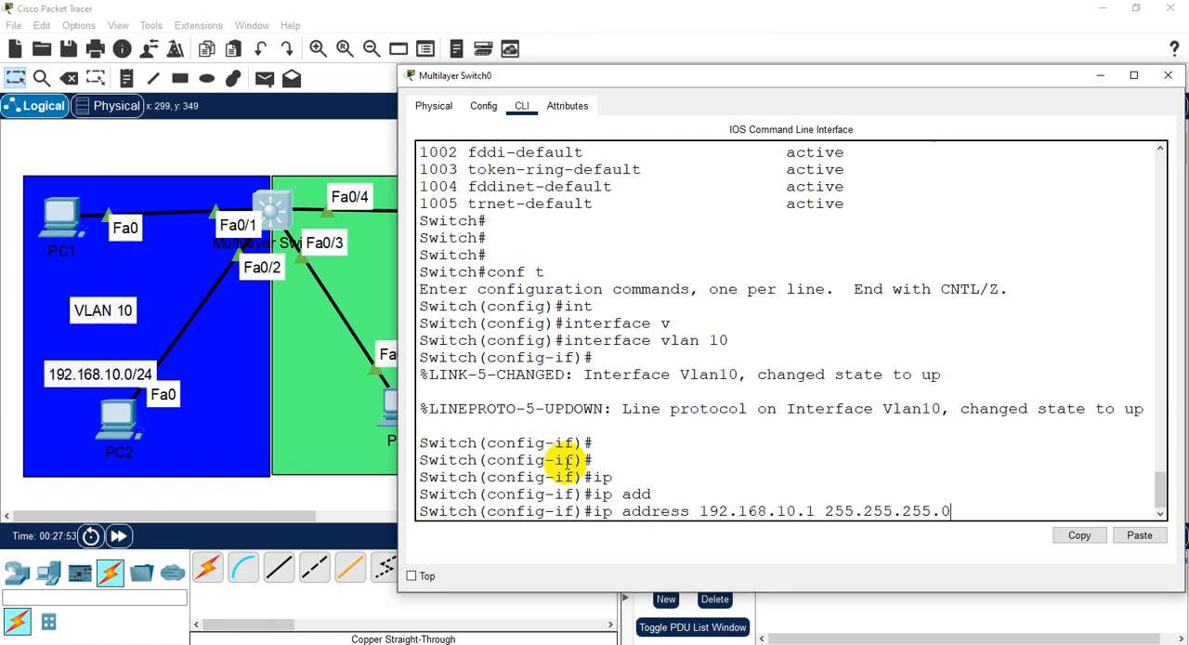
key(Return)
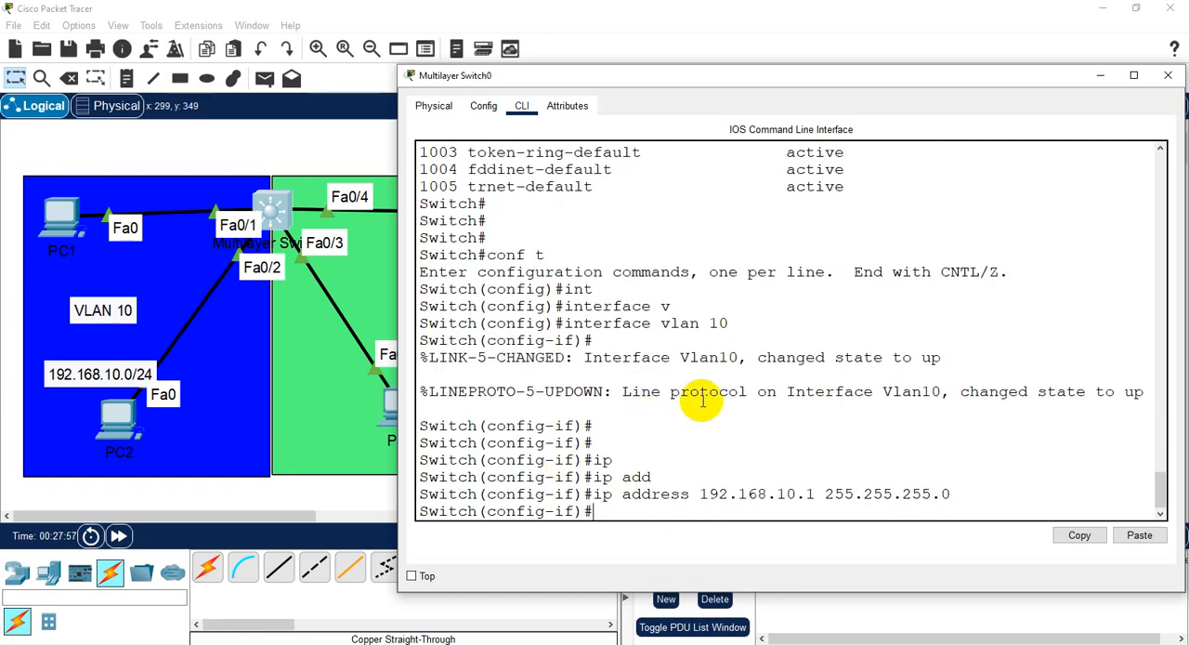
- Leave the VLAN 10 interface with "exit" to return to global configuration mode
drag(979, 391, 1156, 391)
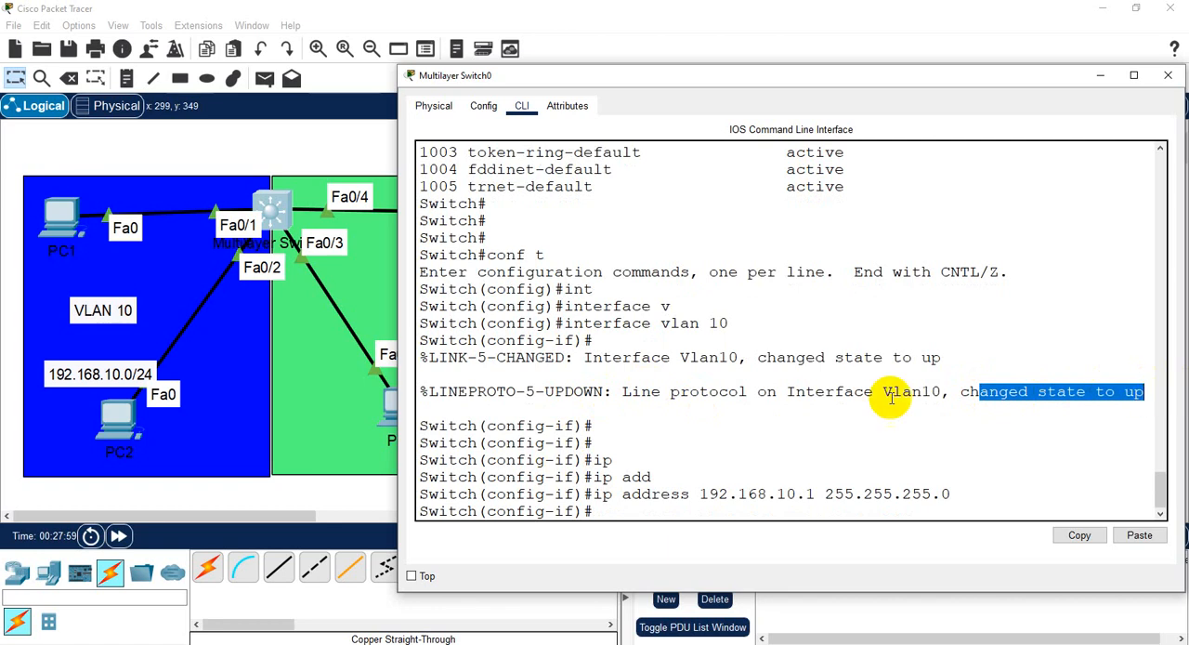
click(604, 512)
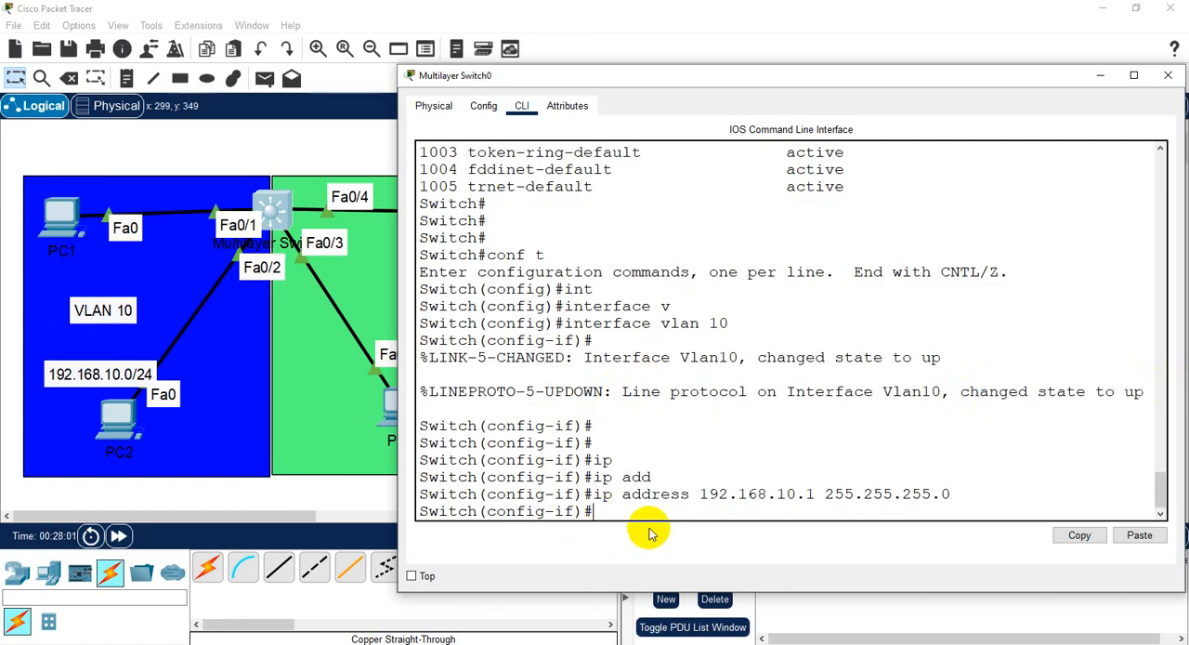
text(exit)
key(Return)
key(Return)
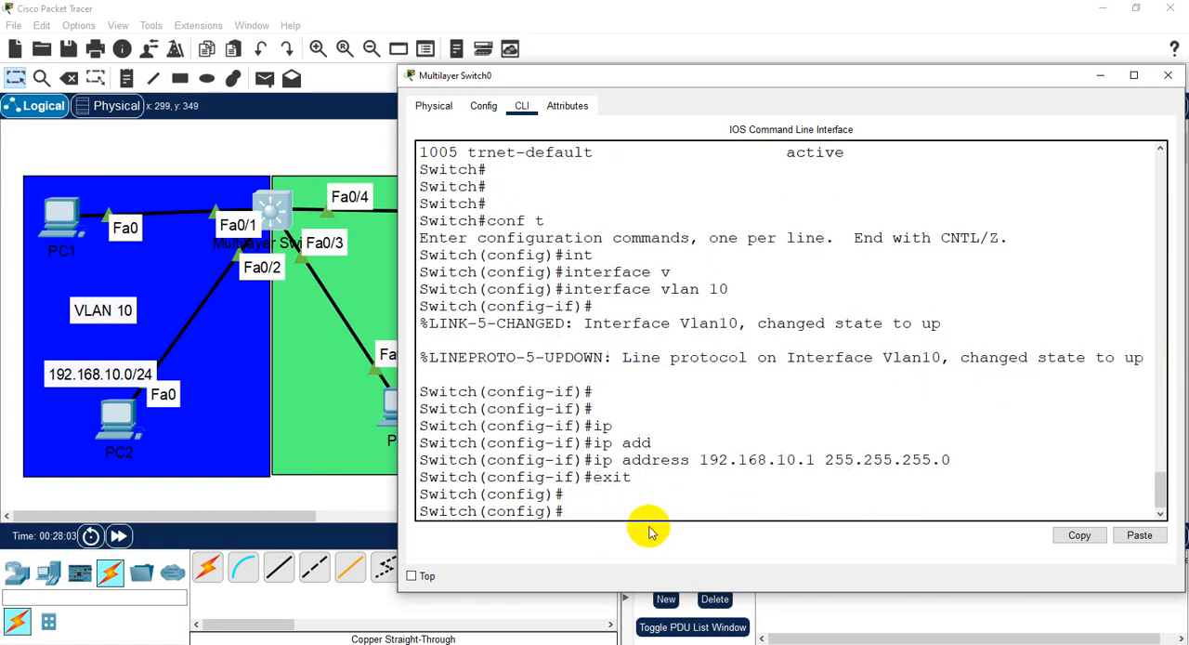
- Open the VLAN 20 interface on the switch with "int vlan 20"
text(int vlan 20)
key(Return)
key(Return)
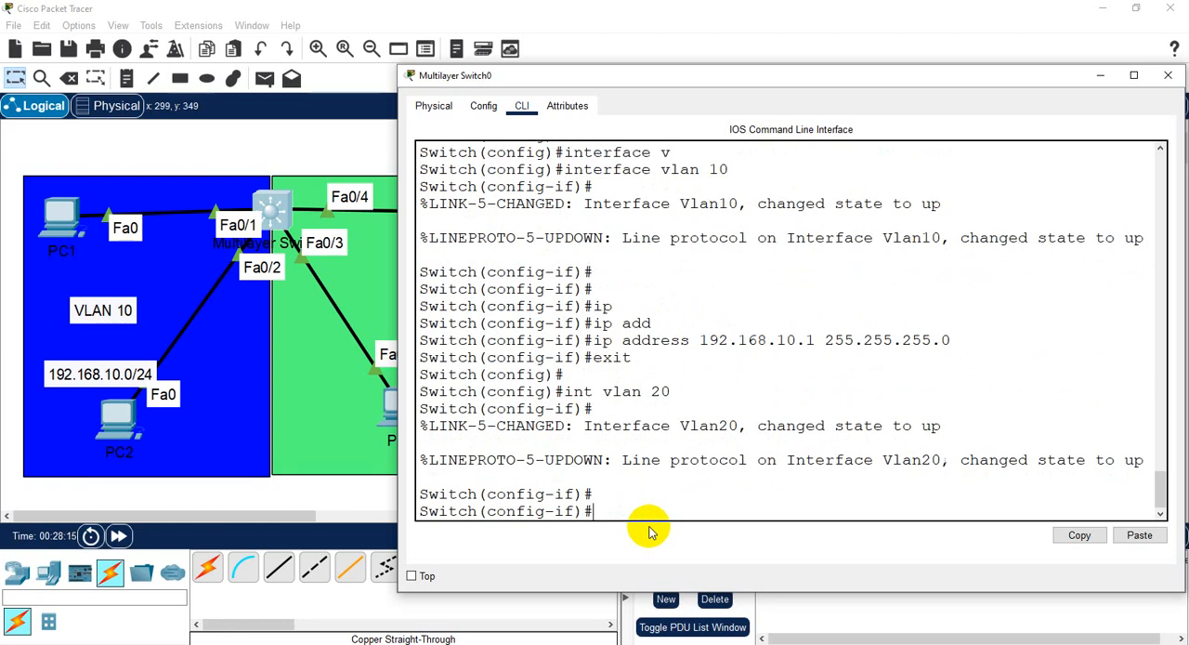
- Assign IP address 192.168.20.1 with subnet mask 255.255.255.0 to the VLAN 20 interface
text(ip add 192.1)
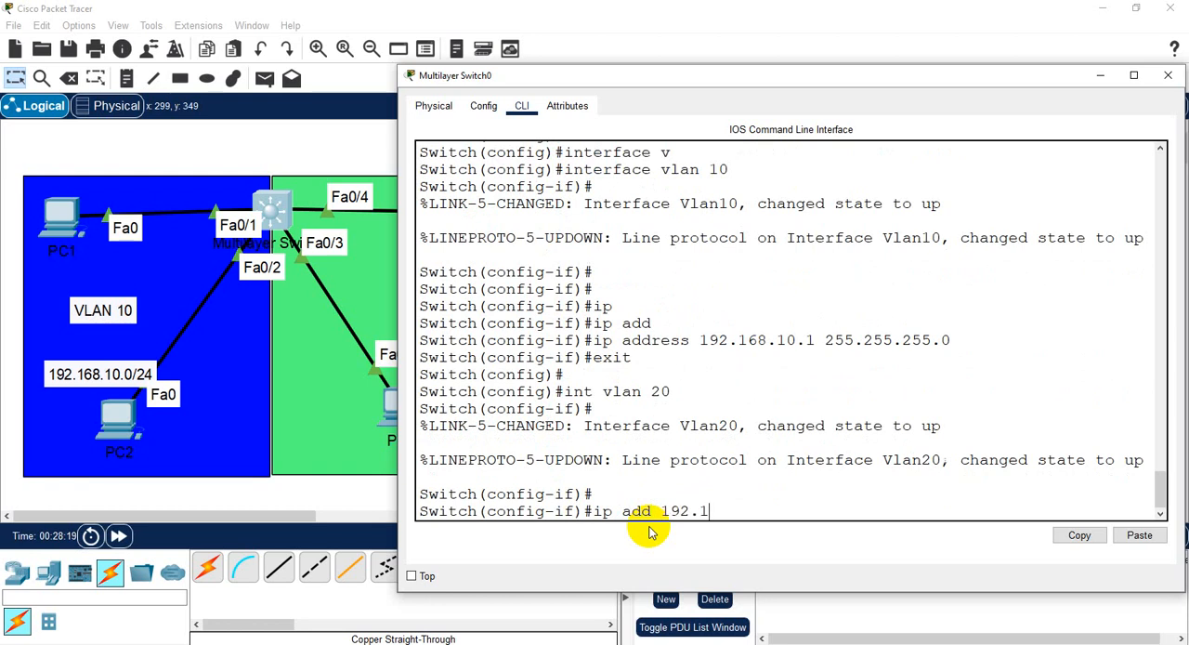
text(68.20.1 255.255)
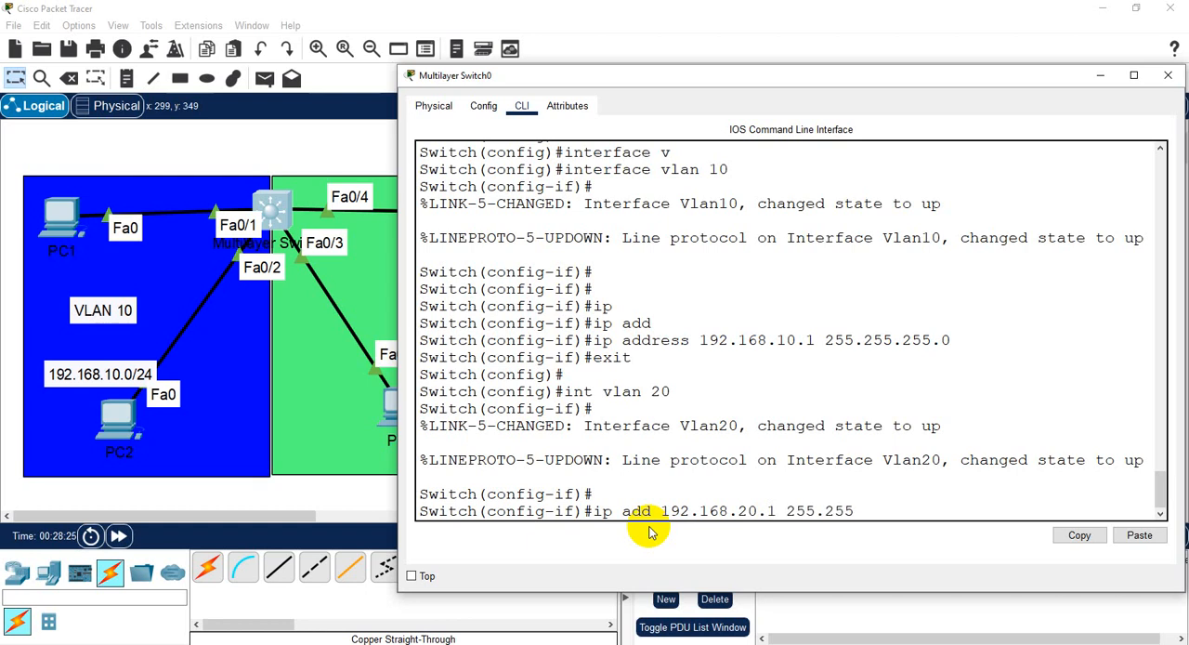
text(.255.0)
key(Return)
key(Return)
key(Return)
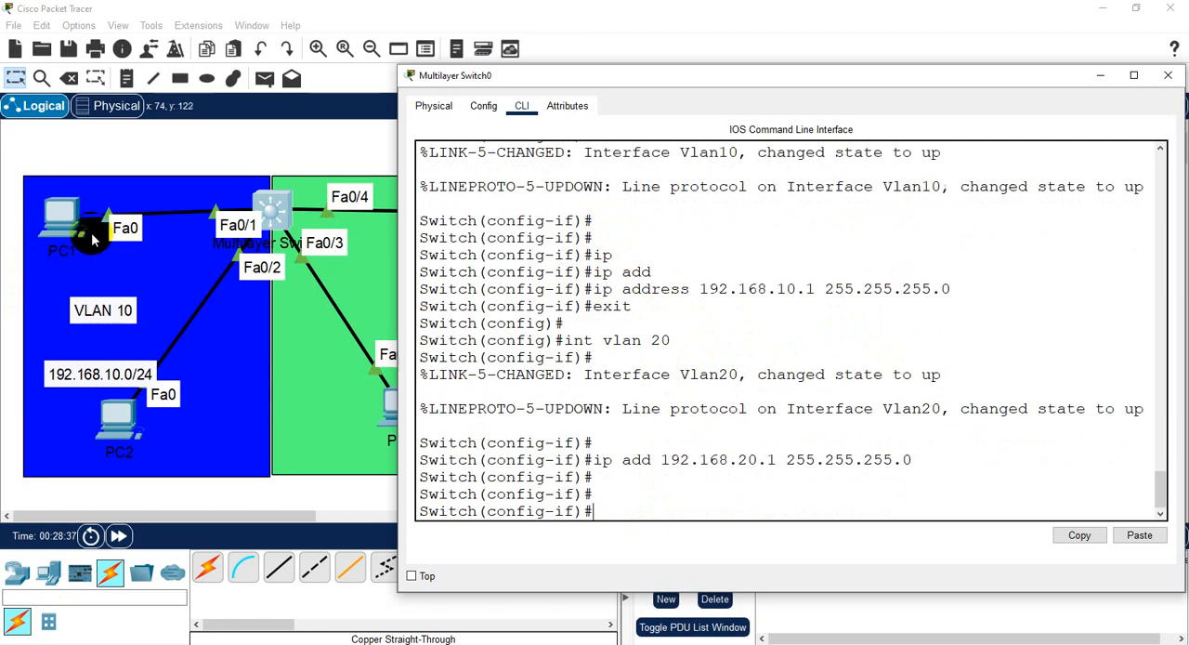
- Set PC1's default gateway to 192.168.10.1 in its IP configuration and close the PC's window
click(60, 219)
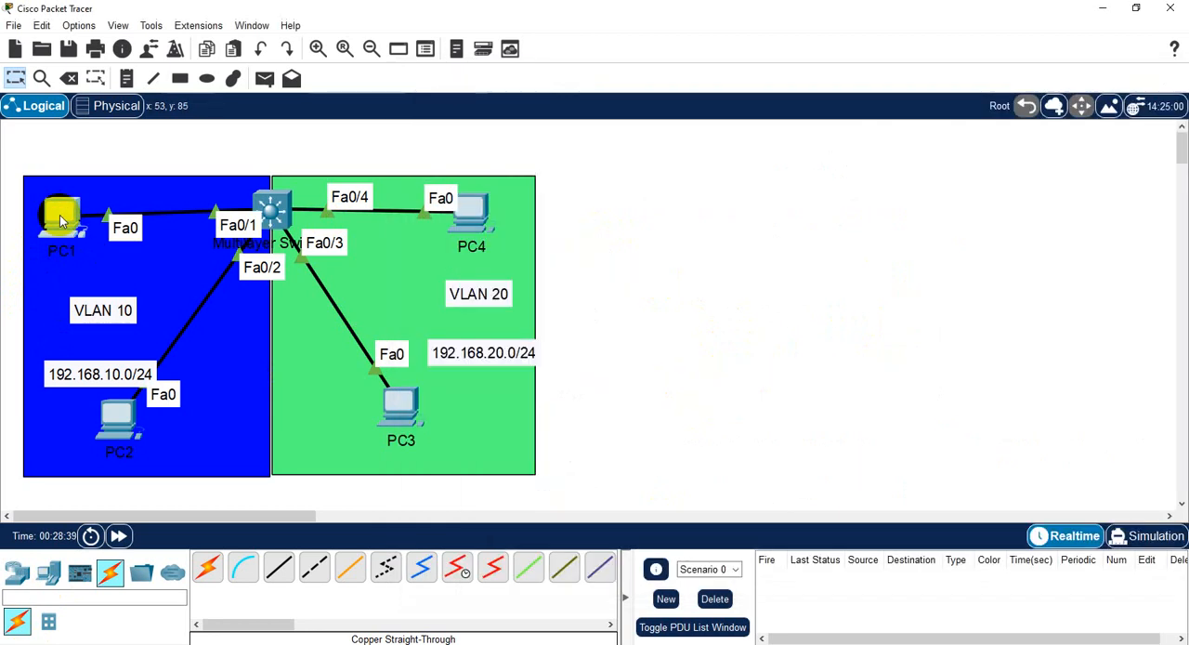
click(437, 188)
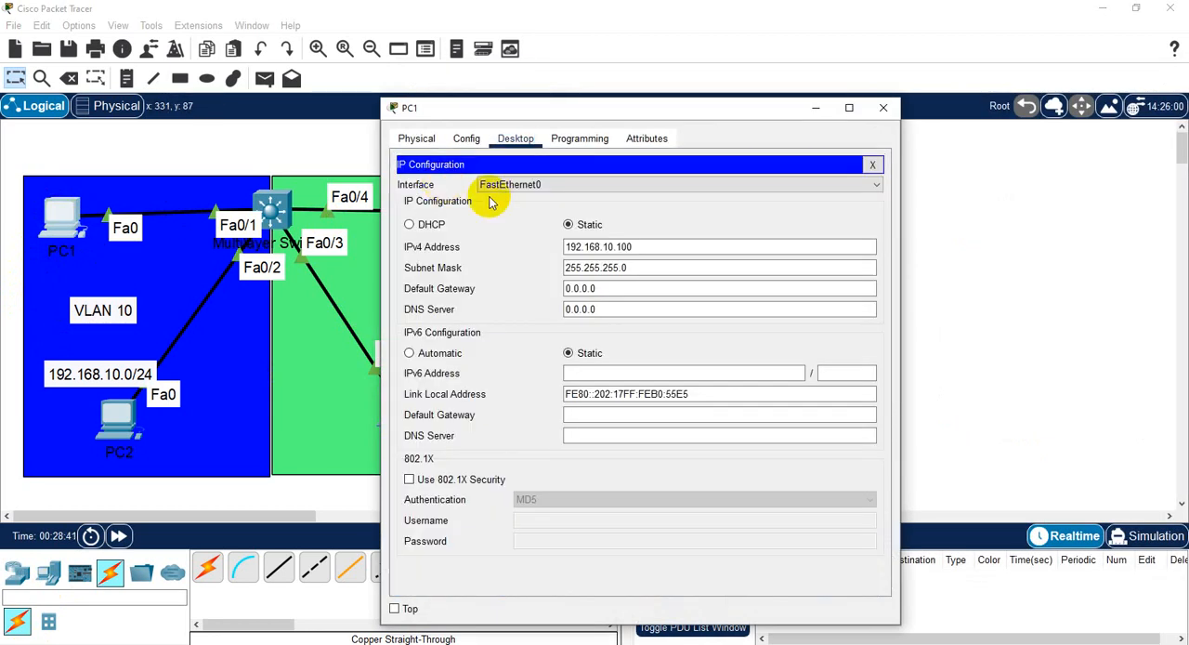
drag(499, 111, 711, 37)
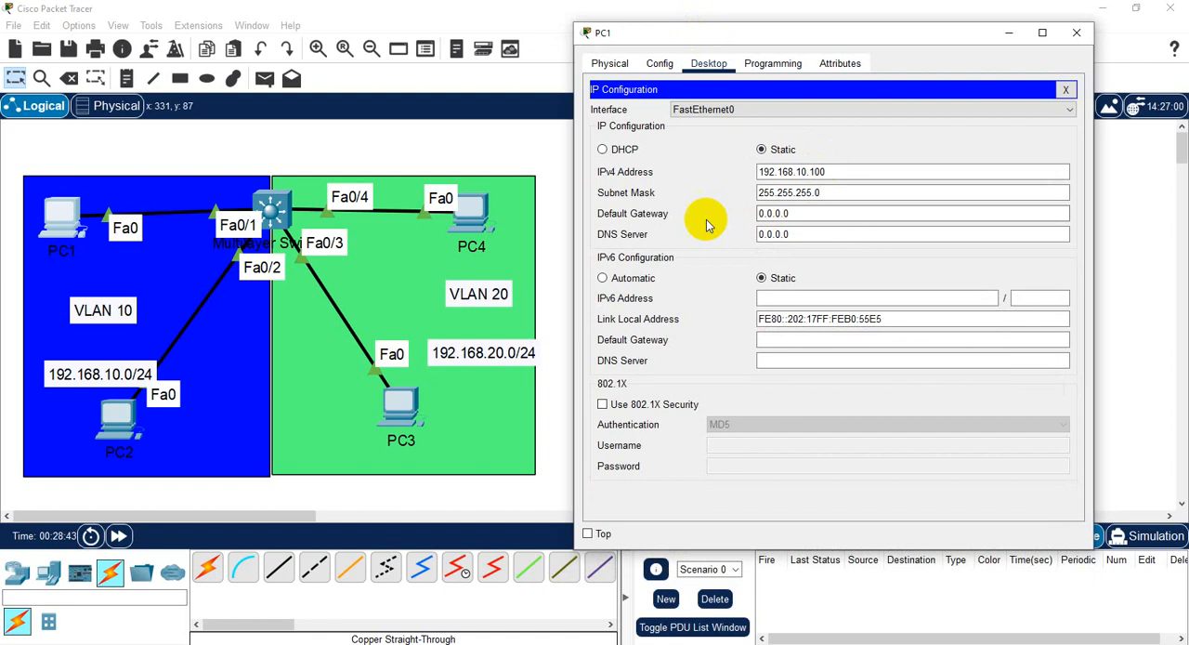
click(799, 214)
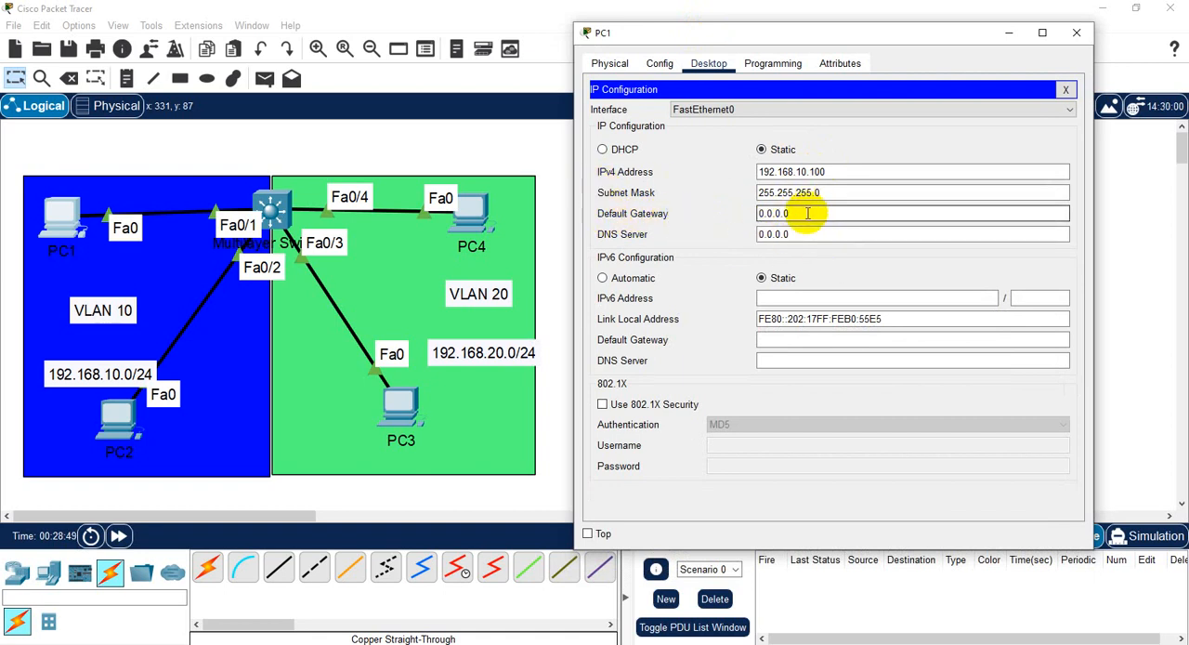
drag(806, 213, 754, 212)
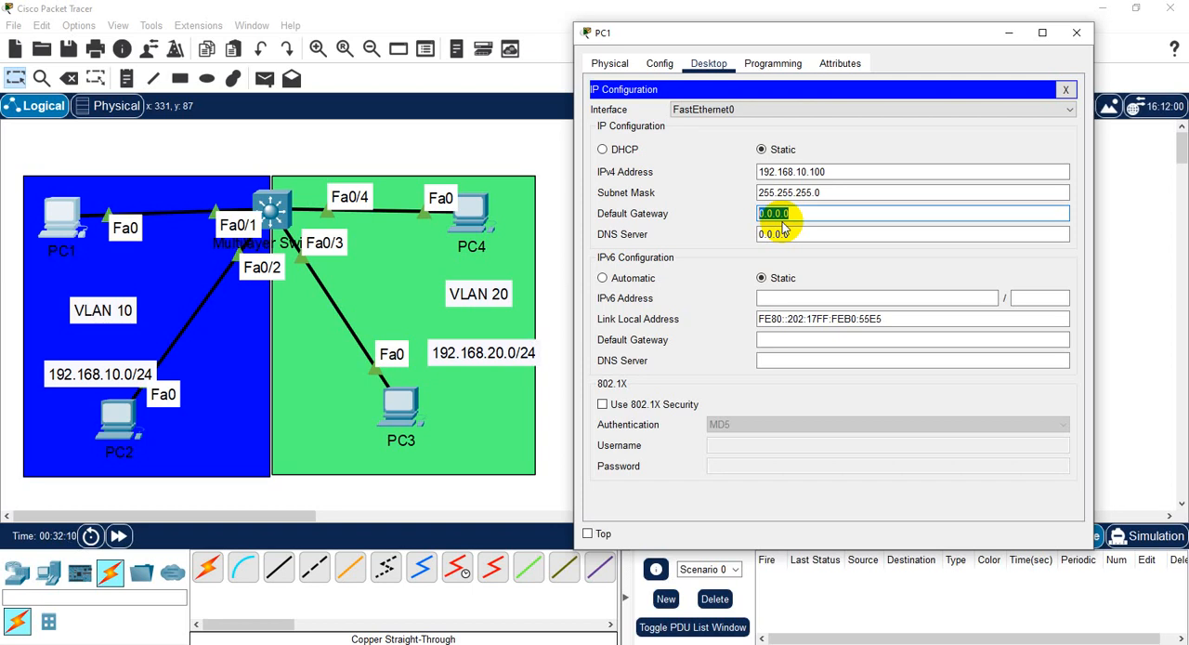
text(192.168.)
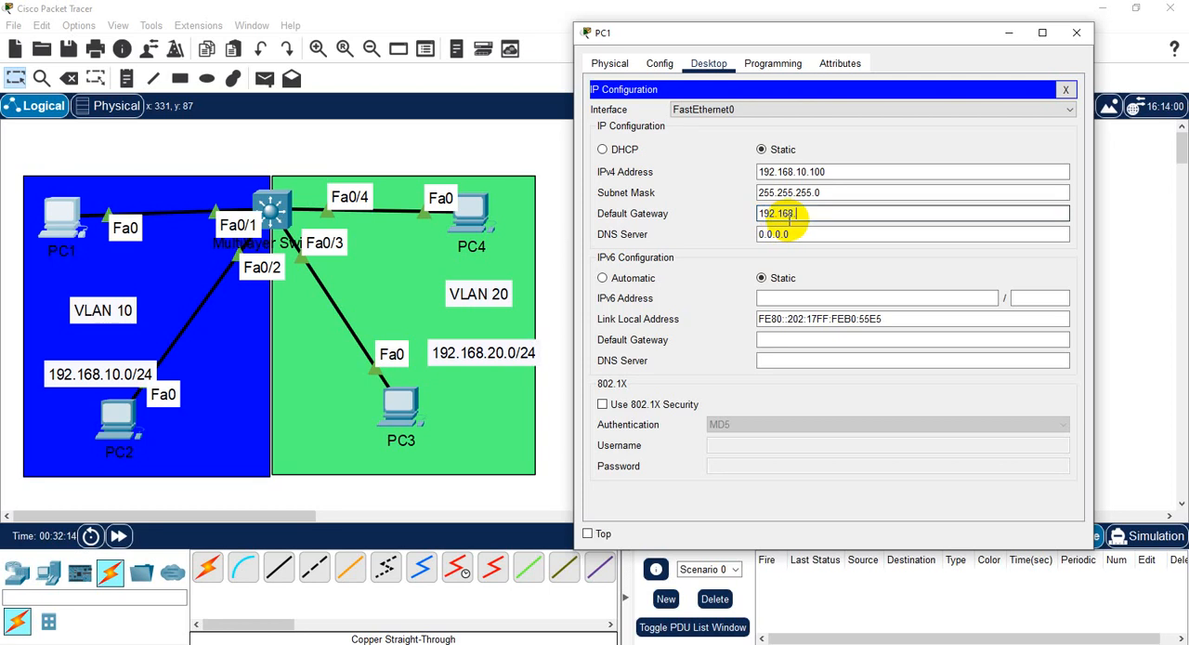
text(10.1)
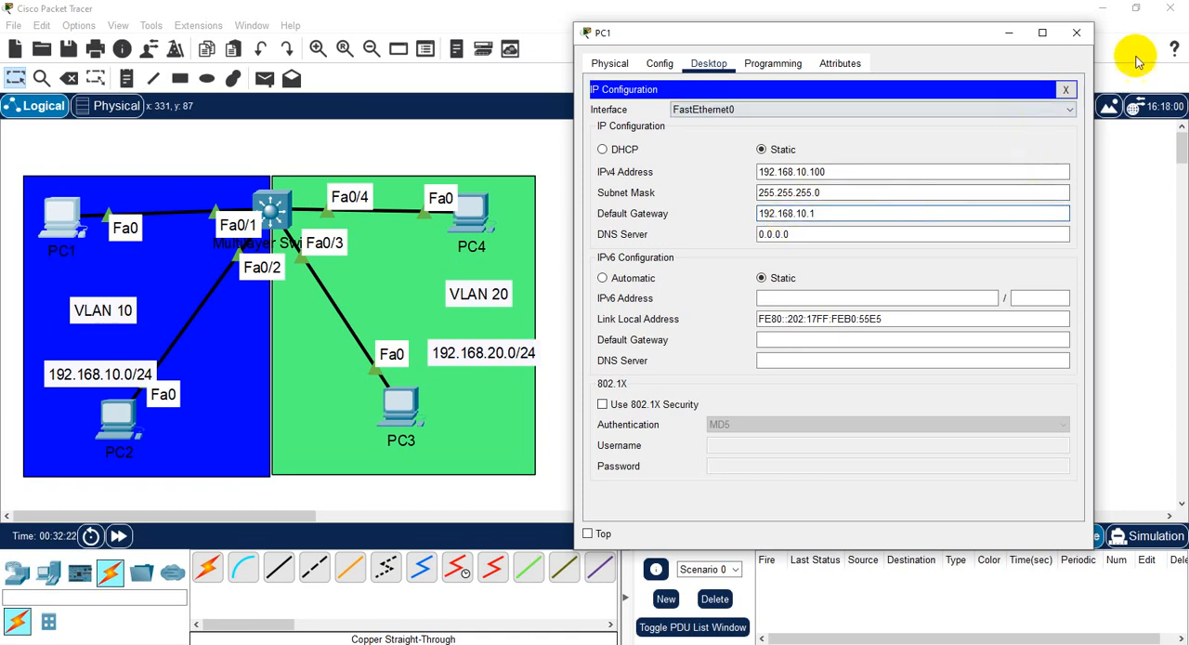
click(1066, 89)
click(1076, 33)
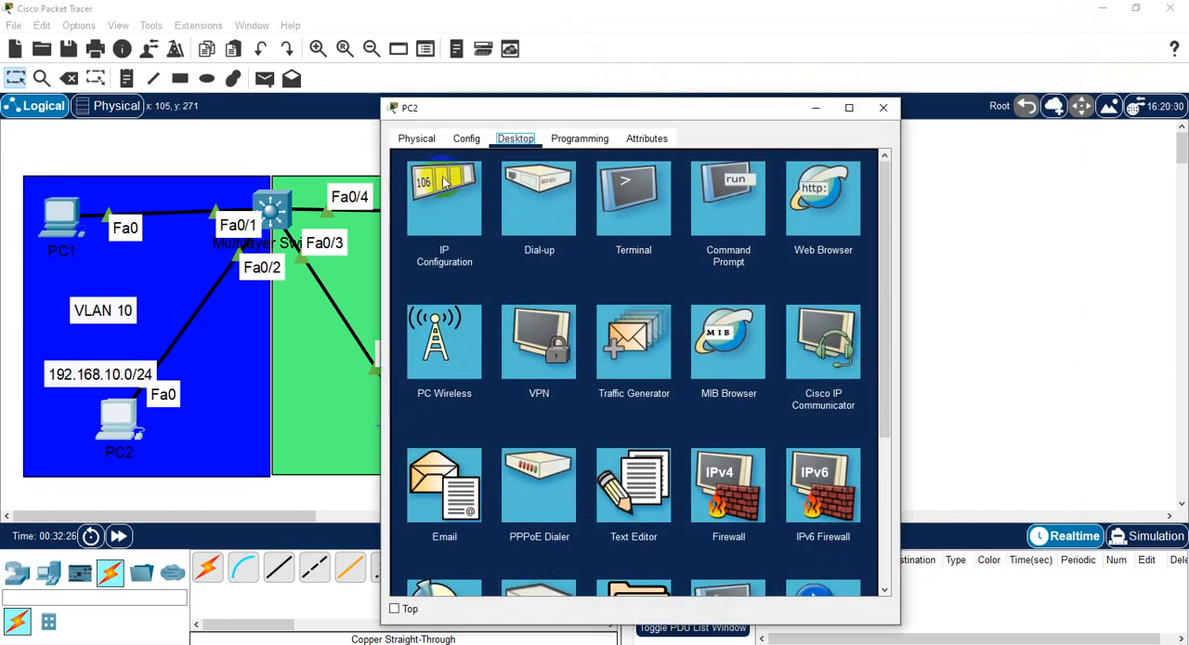
- Set PC2's default gateway to 192.168.10.1 in its IP configuration and close the PC's window
click(457, 186)
click(606, 289)
triple_click(605, 289)
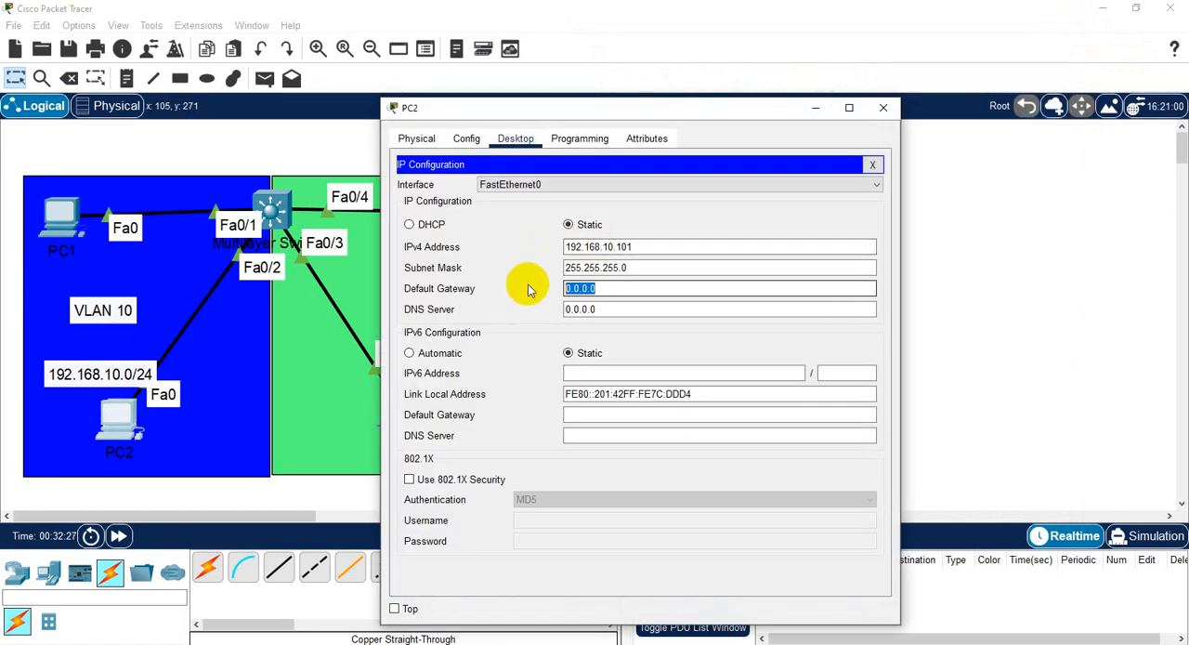
text(192.1)
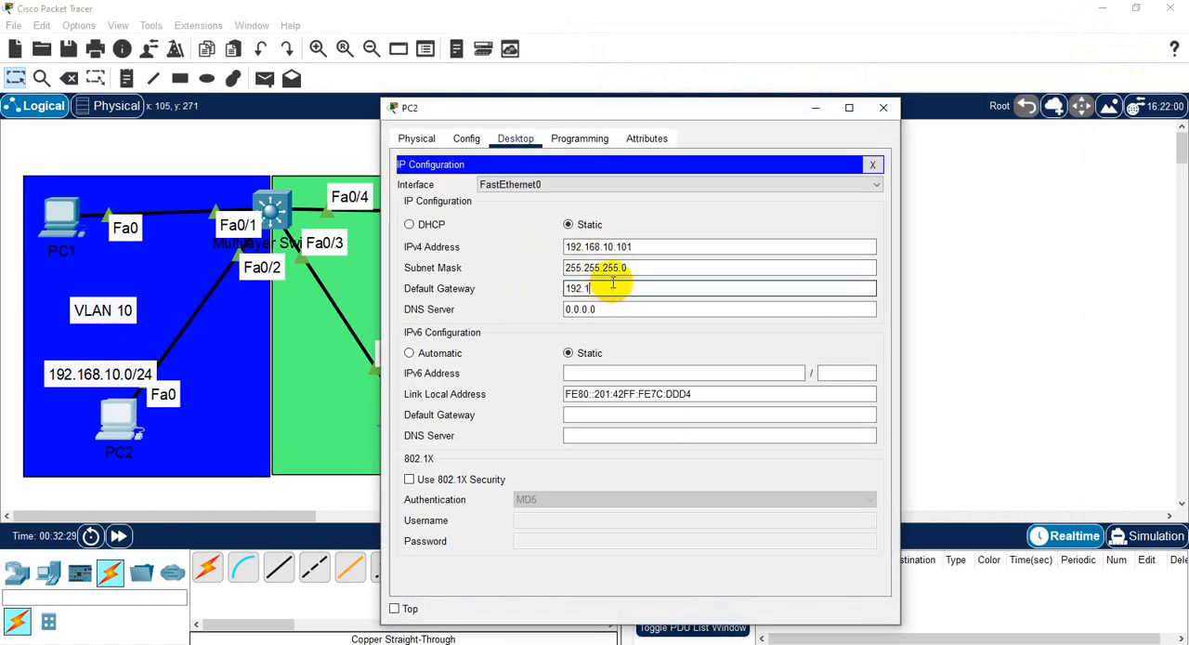
text(68.10)
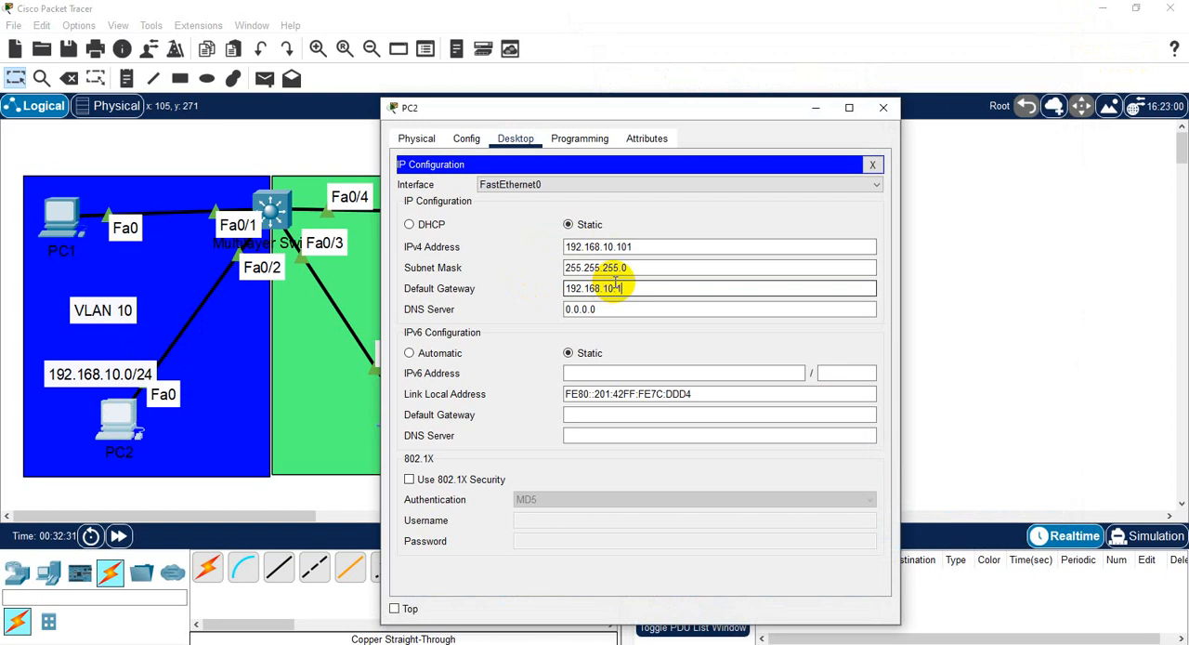
text(.1)
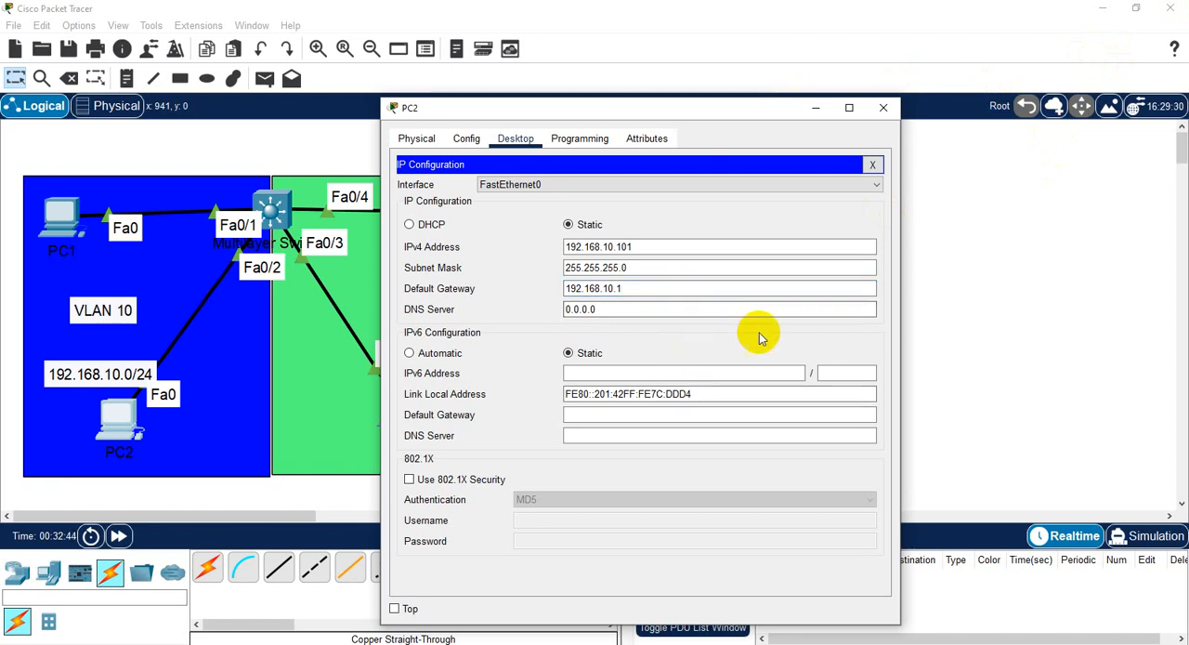
click(872, 164)
drag(879, 111, 878, 119)
click(880, 112)
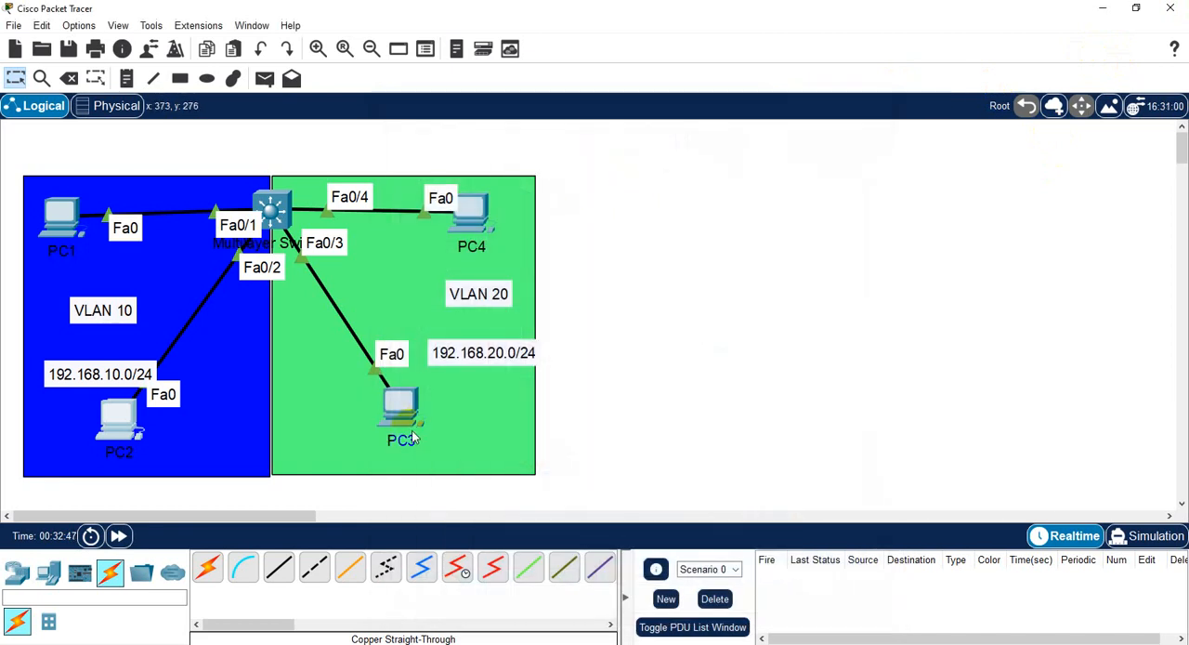
- Open PC3's IP configuration and set its default gateway to 192.168.20.1
click(404, 409)
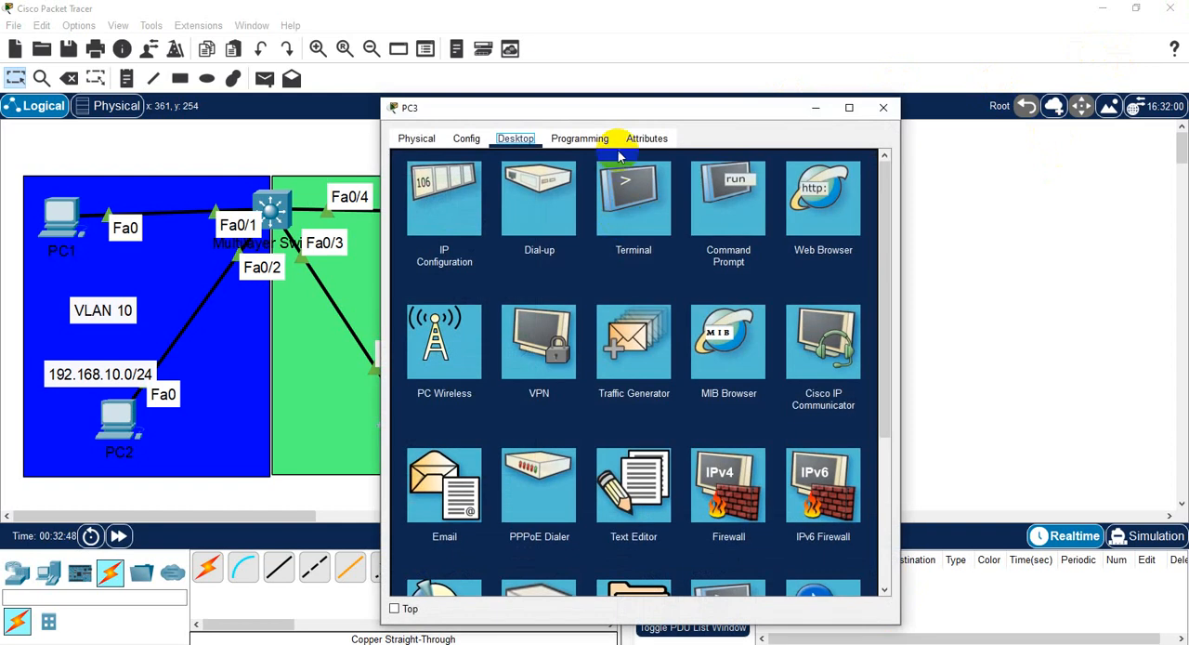
drag(589, 100, 701, 102)
drag(992, 8, 751, 29)
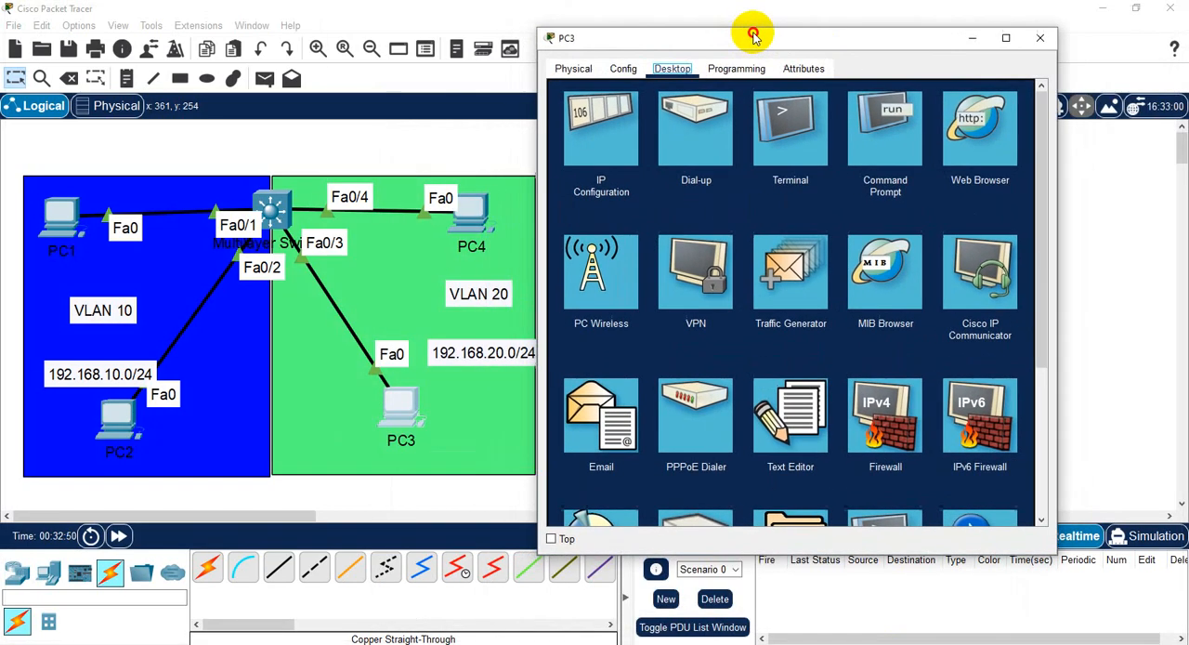
click(635, 191)
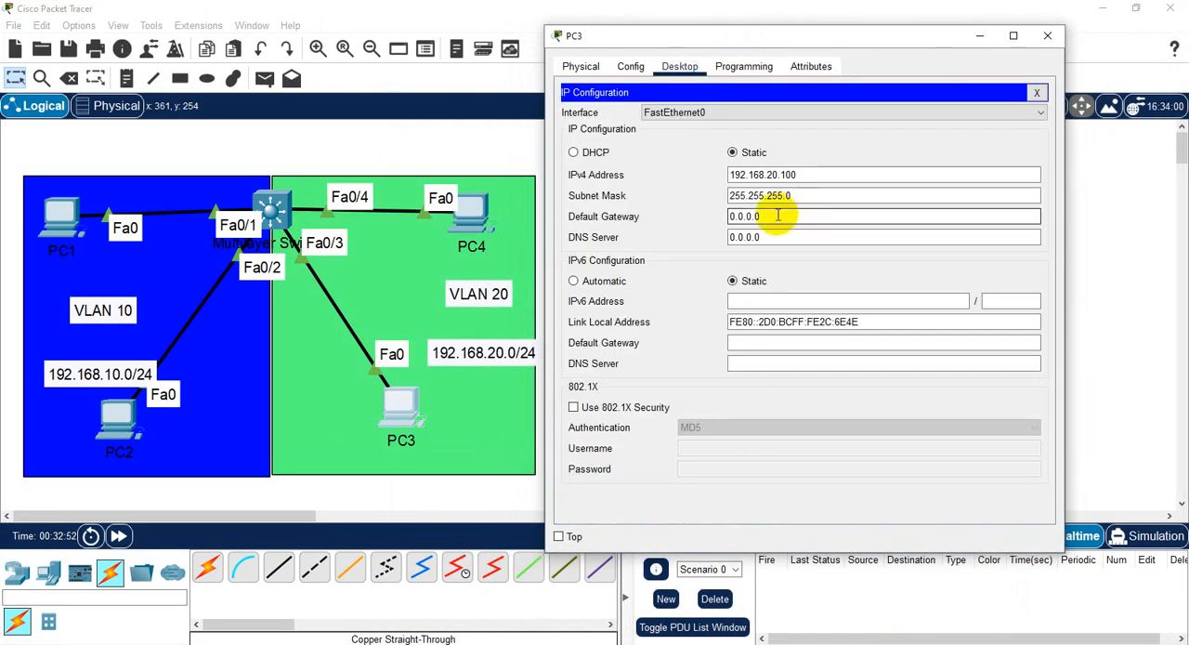
drag(770, 213, 664, 214)
text(192)
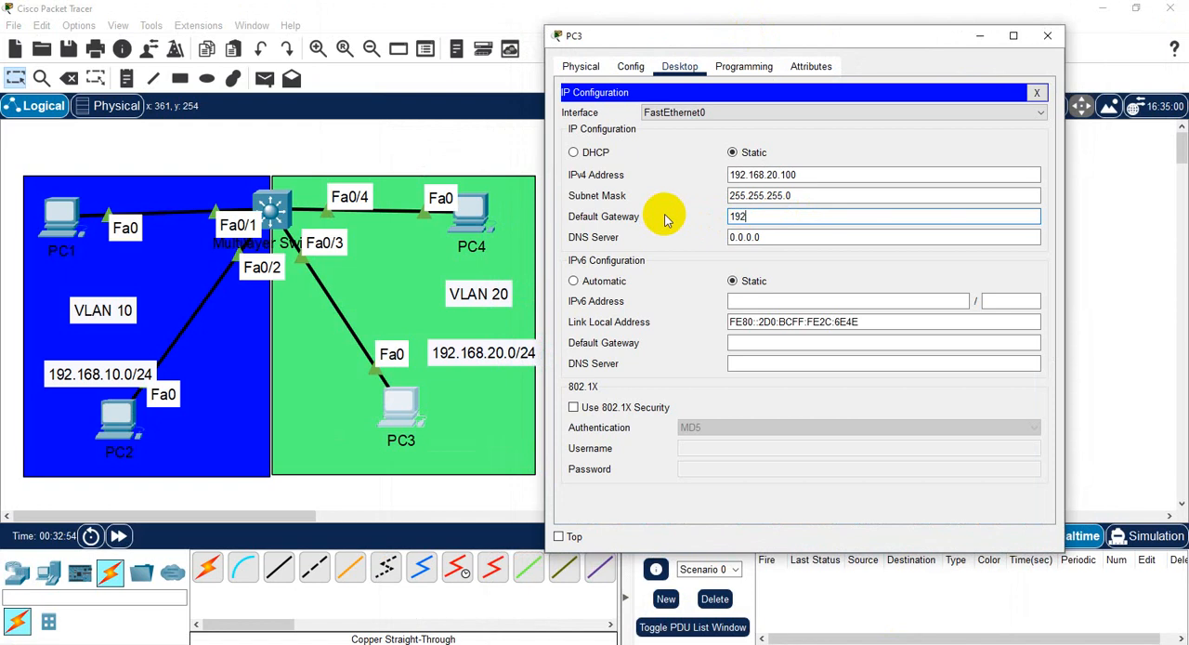
text(.168.)
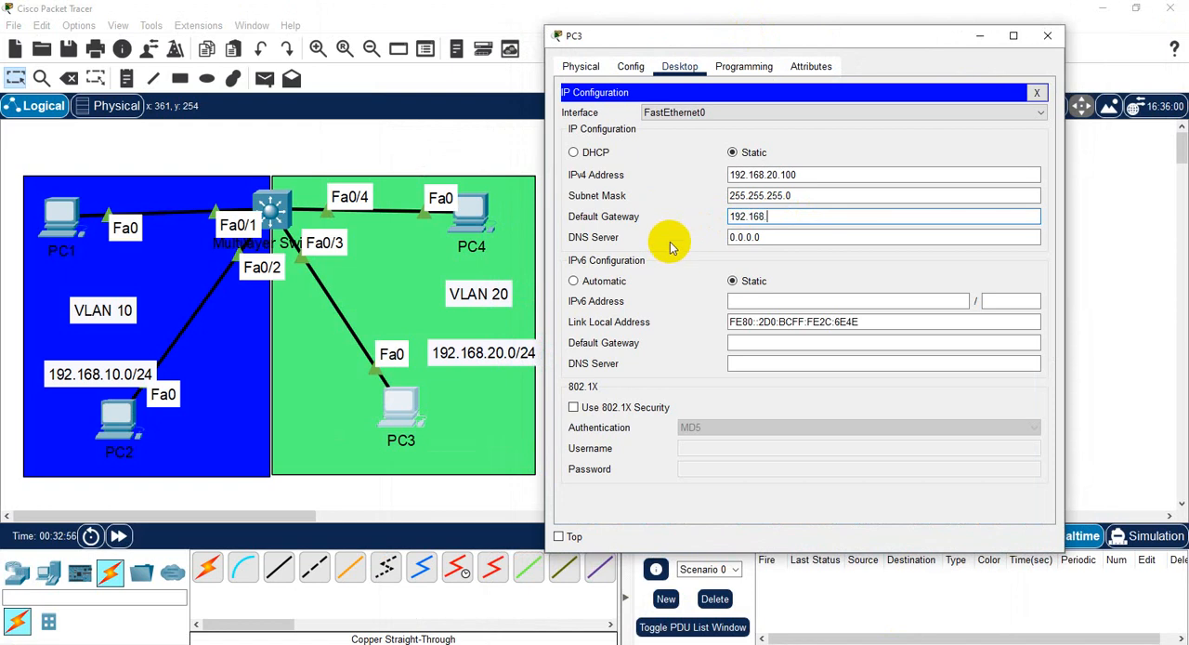
text(20.1)
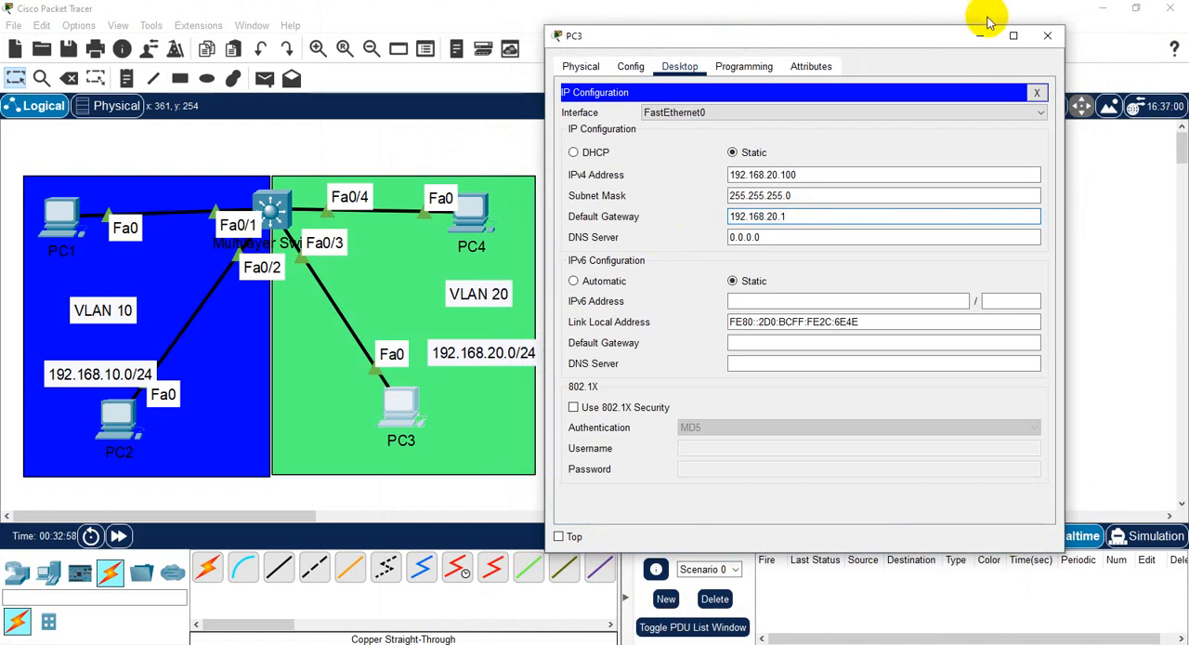
- Close PC3's window, set PC4's default gateway to 192.168.20.1 in its IP configuration, and close PC4's window
click(1037, 92)
click(1039, 33)
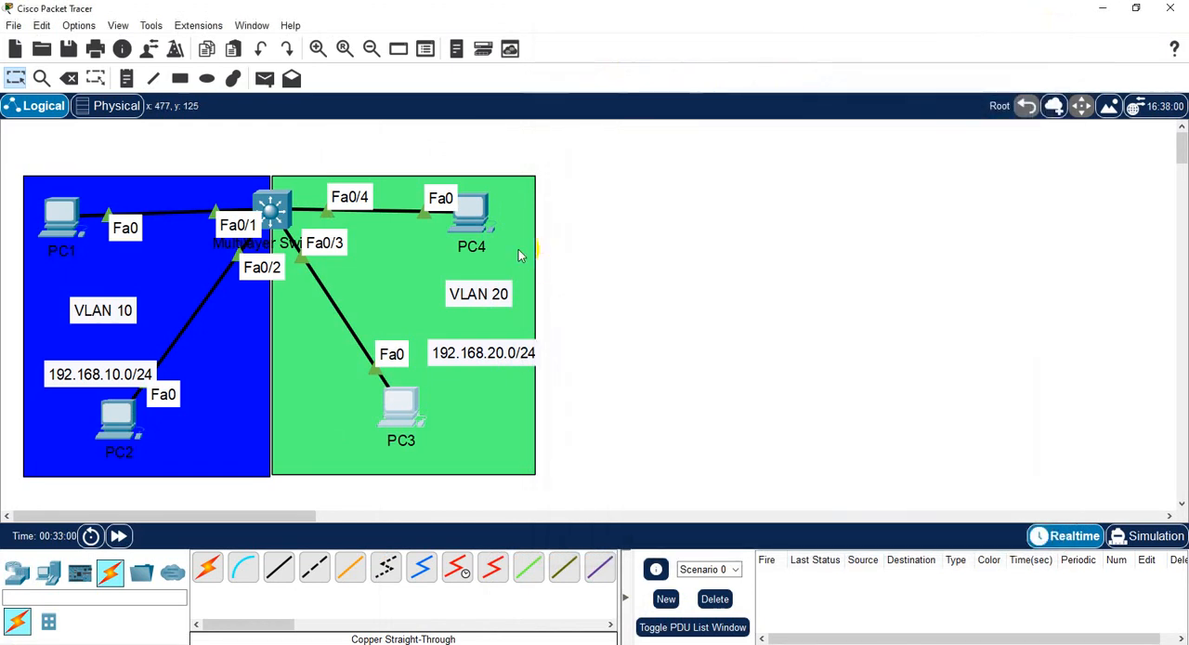
click(474, 212)
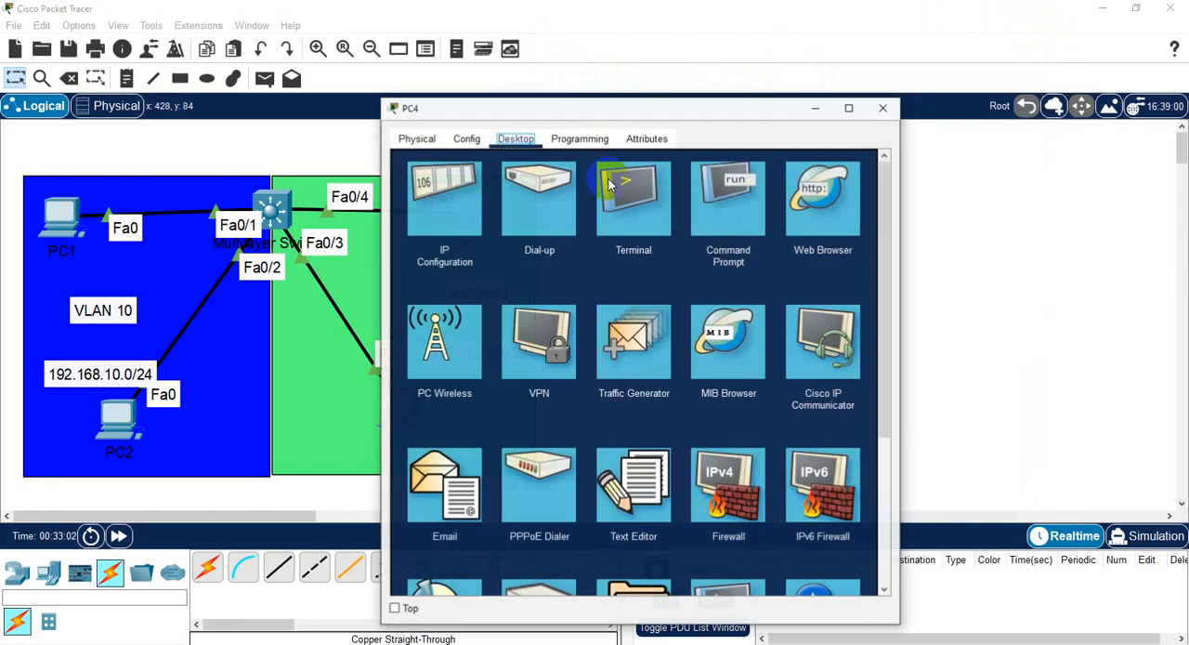
click(481, 196)
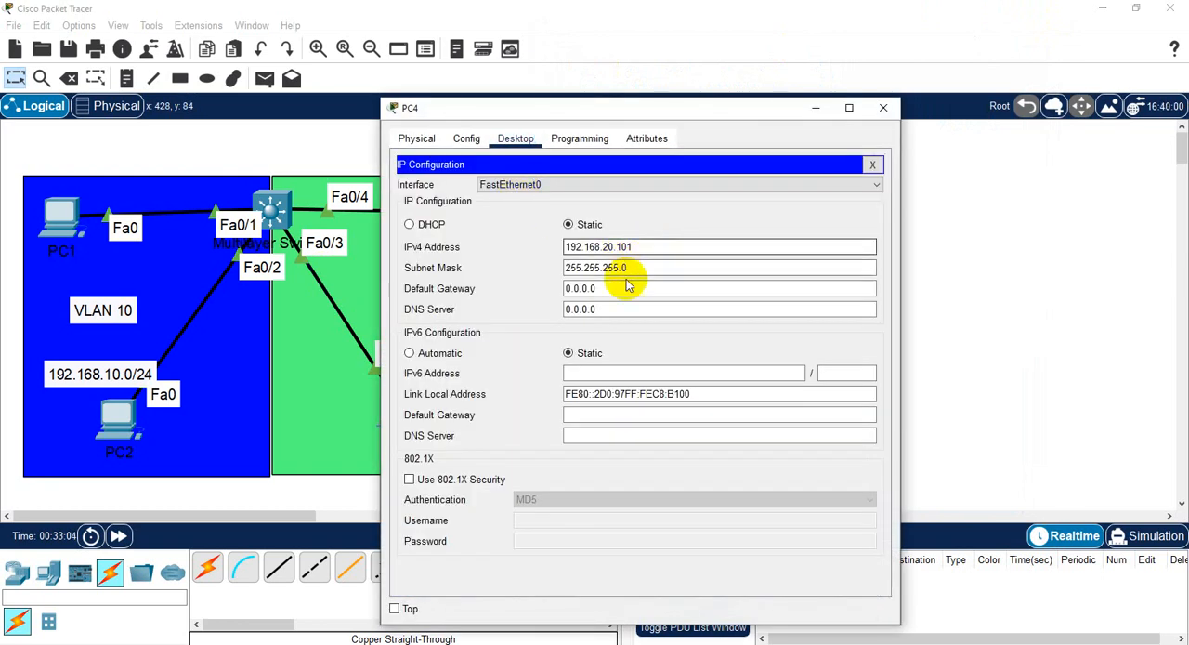
drag(604, 288, 546, 288)
text(1)
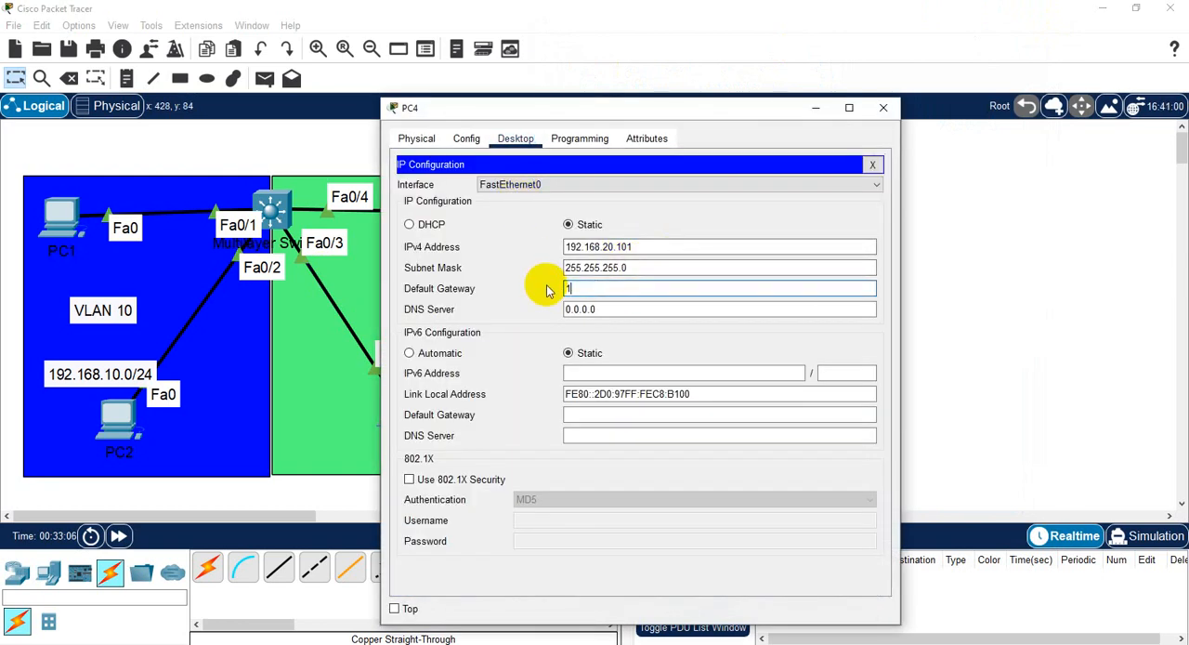
text(92.168.20.1)
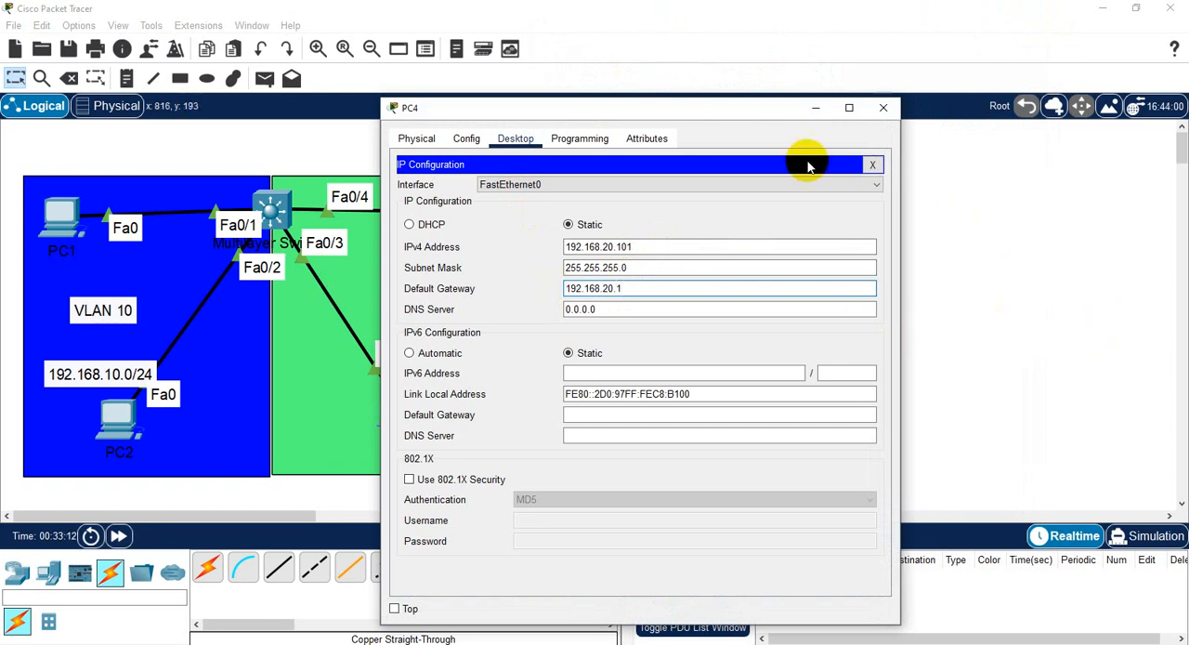
click(872, 165)
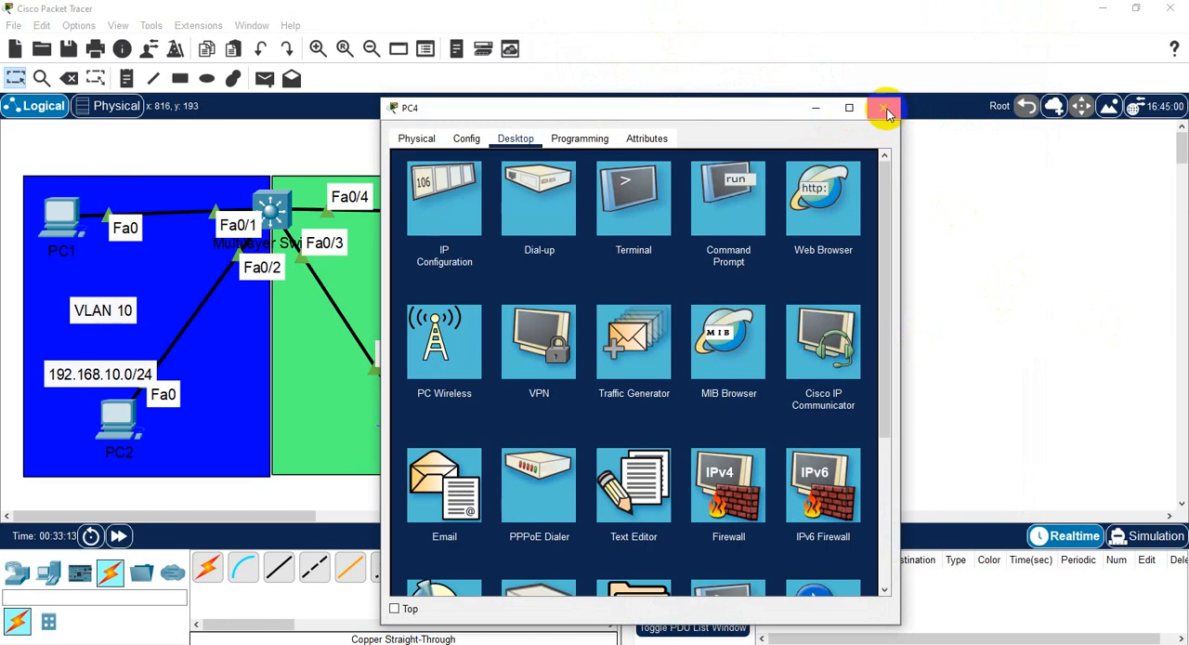
click(884, 107)
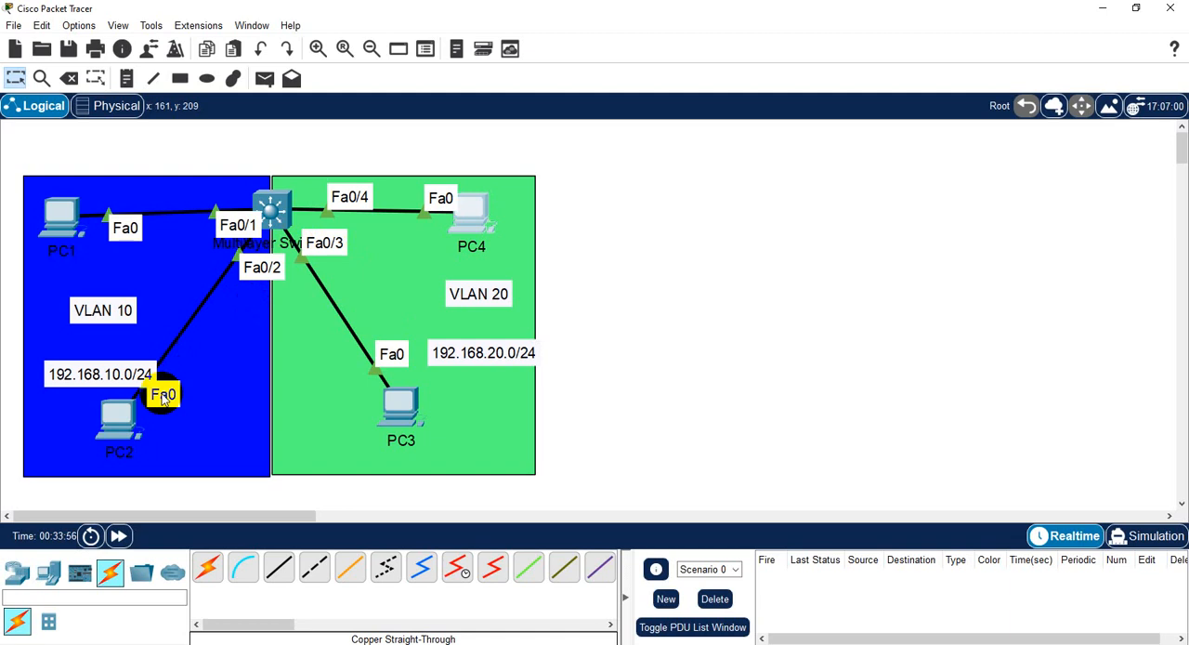
click(119, 422)
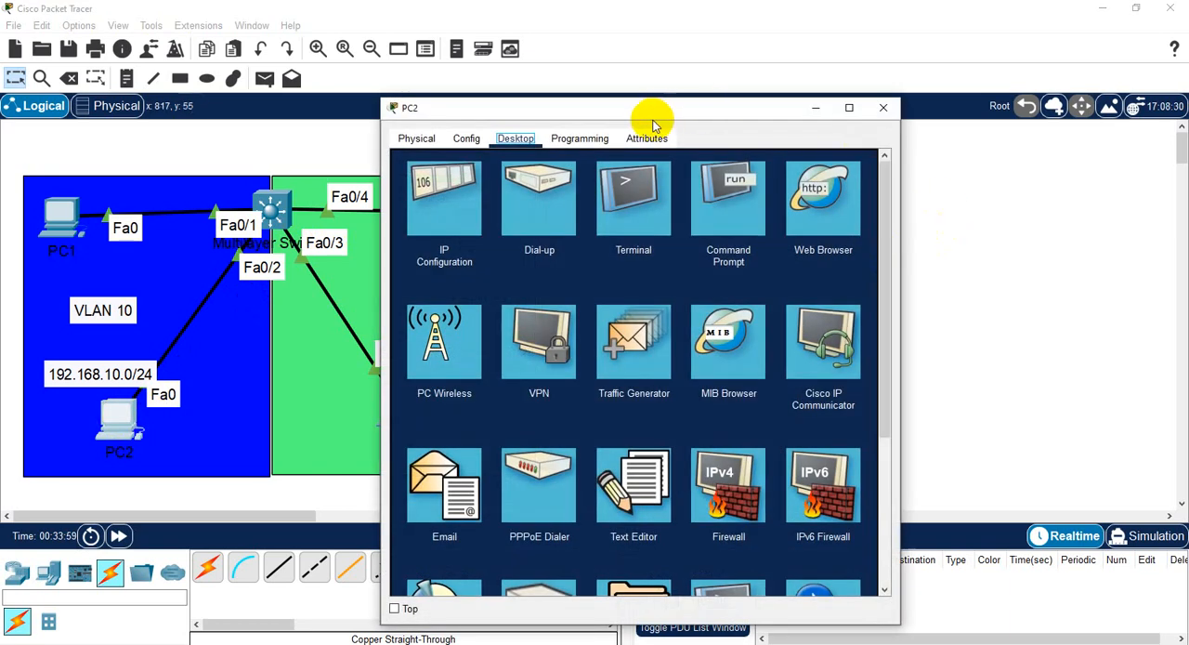
drag(654, 116, 818, 3)
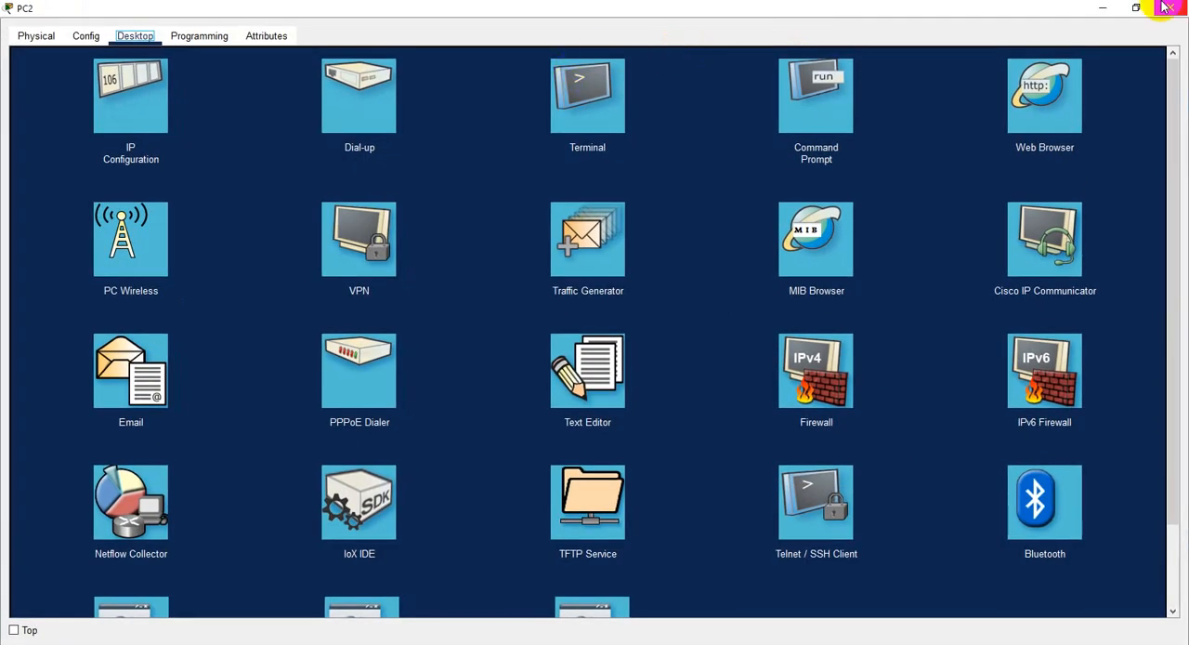
click(1134, 10)
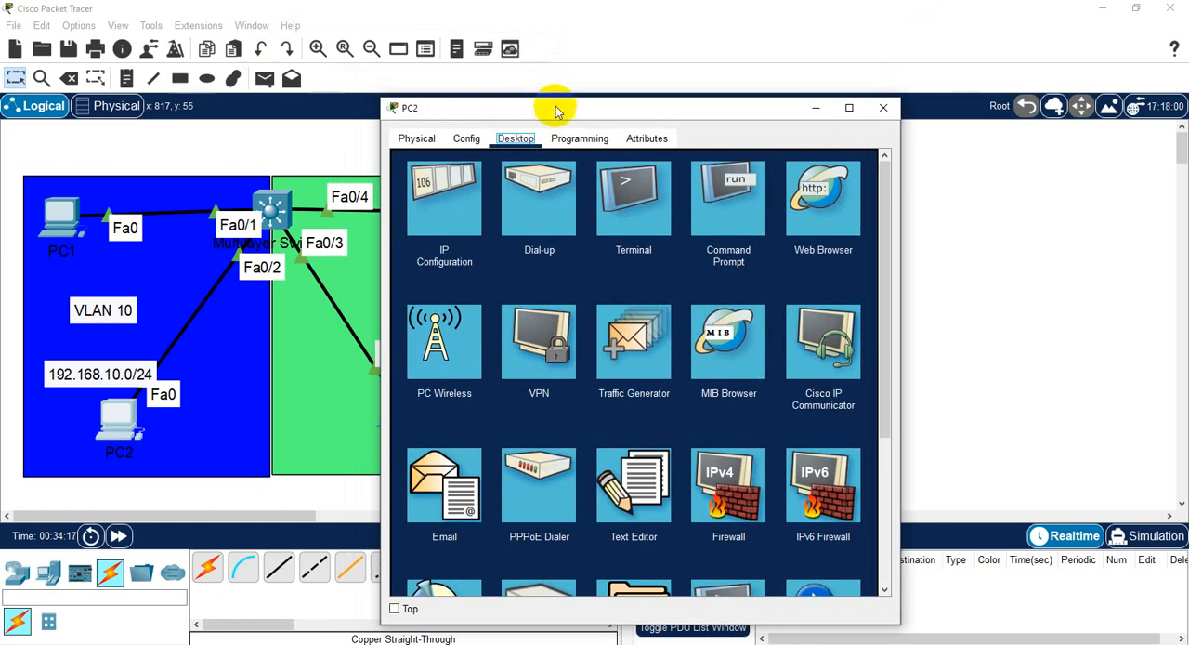
drag(554, 109, 712, 44)
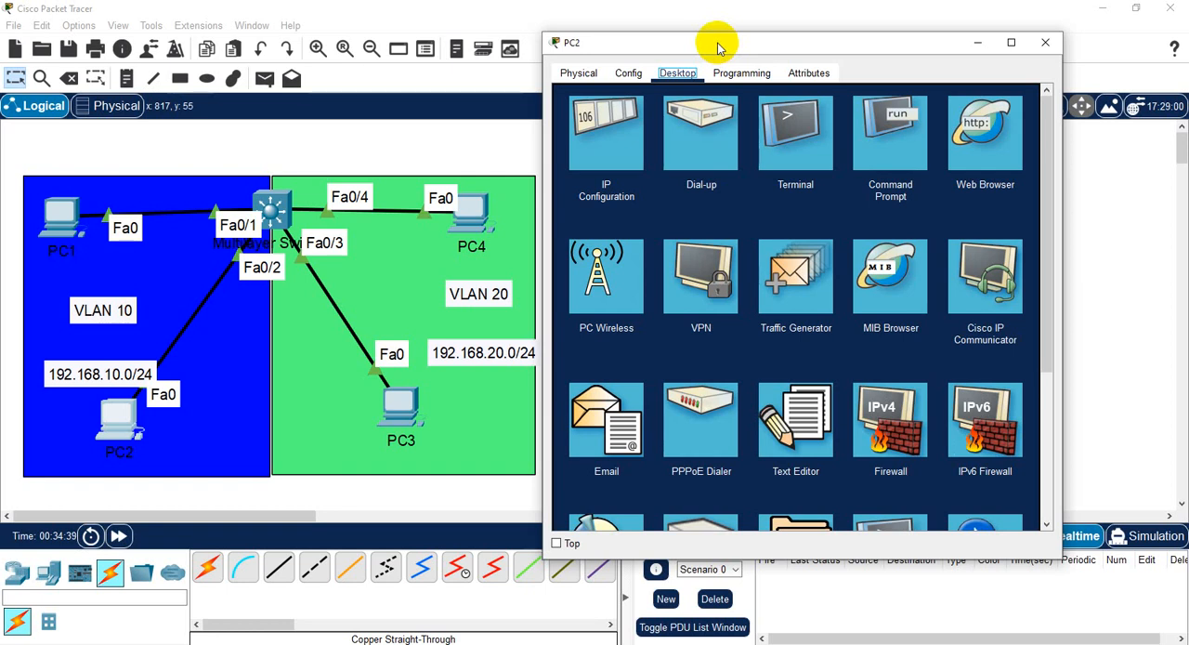
click(890, 125)
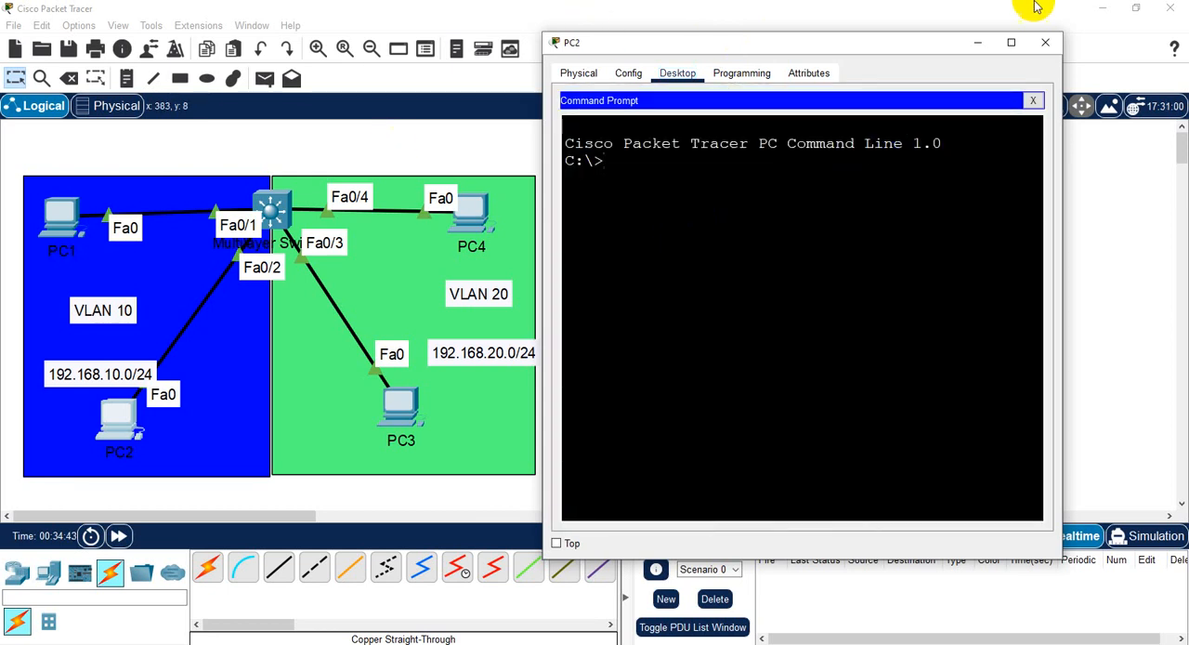
click(1051, 43)
- Open PC1's command prompt in a widened window beside the topology and ping PC3 at 192.168.20.100
click(57, 215)
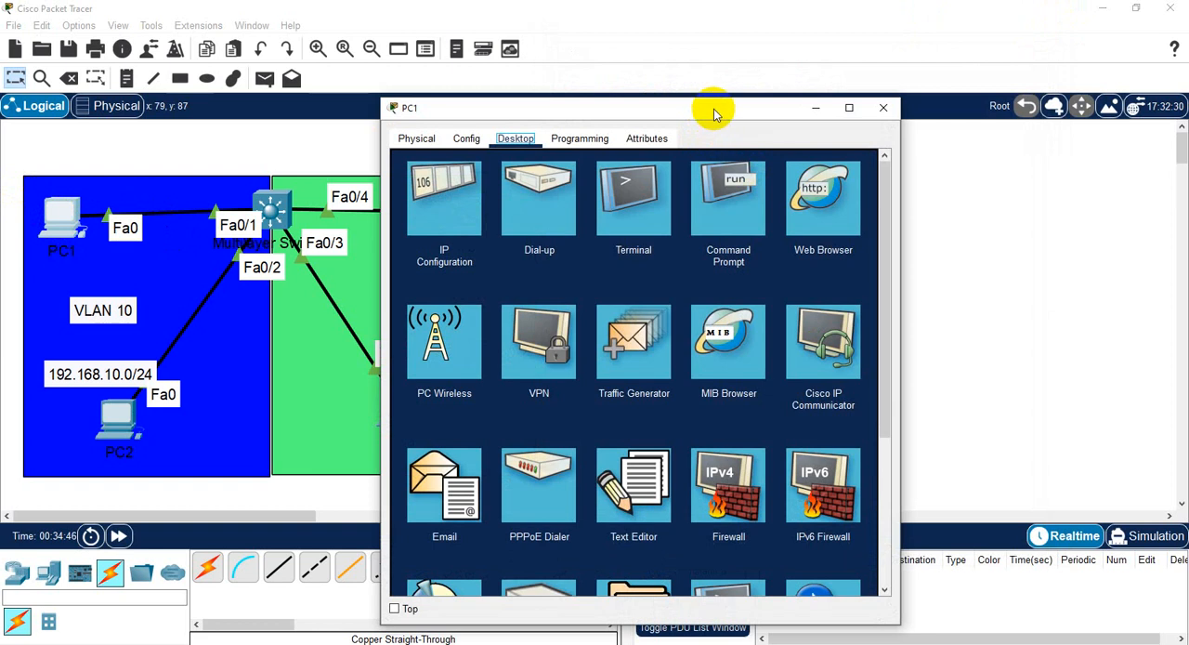
drag(712, 111, 857, 2)
click(1135, 8)
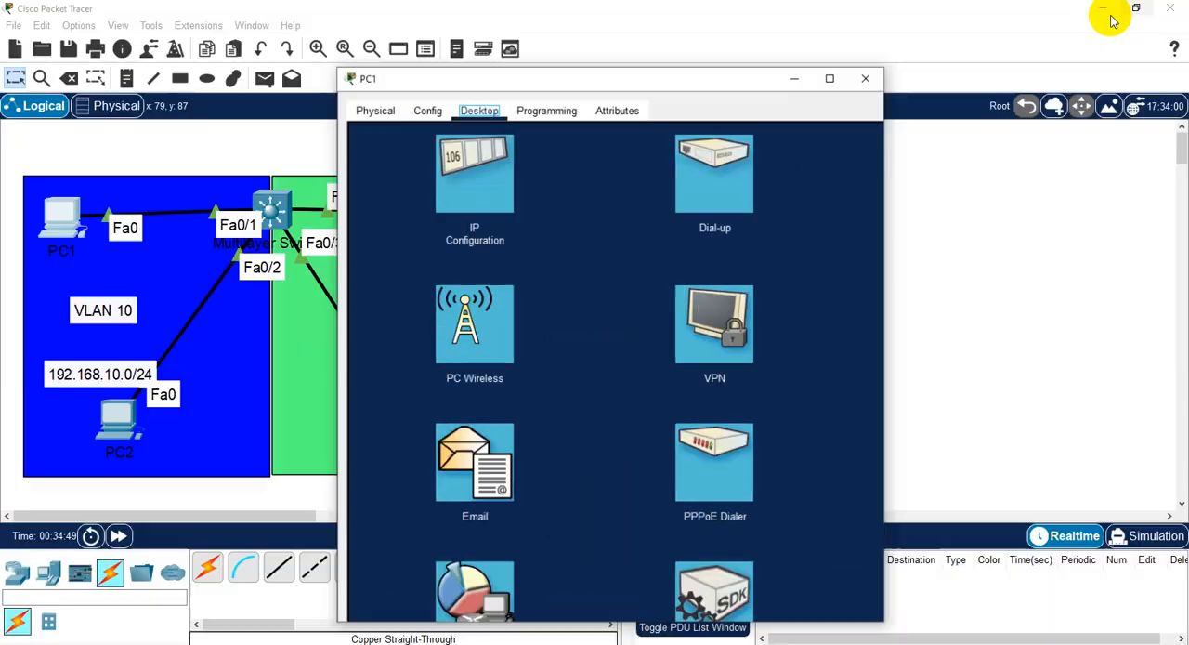
drag(578, 113, 747, 61)
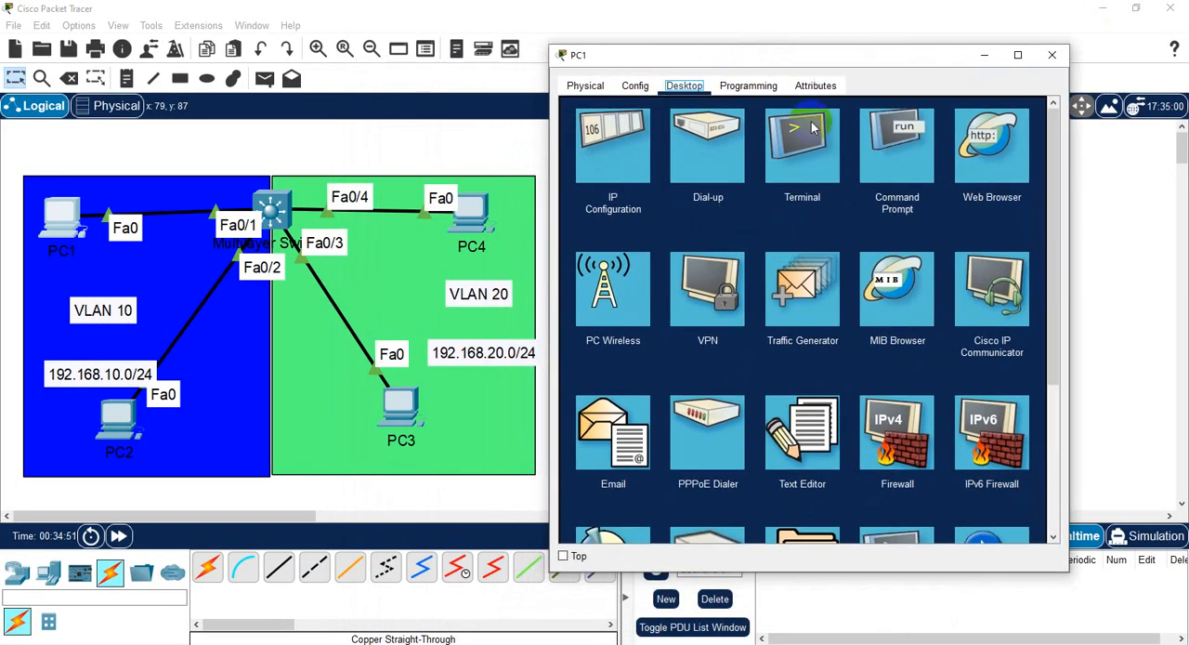
drag(1076, 234, 1157, 233)
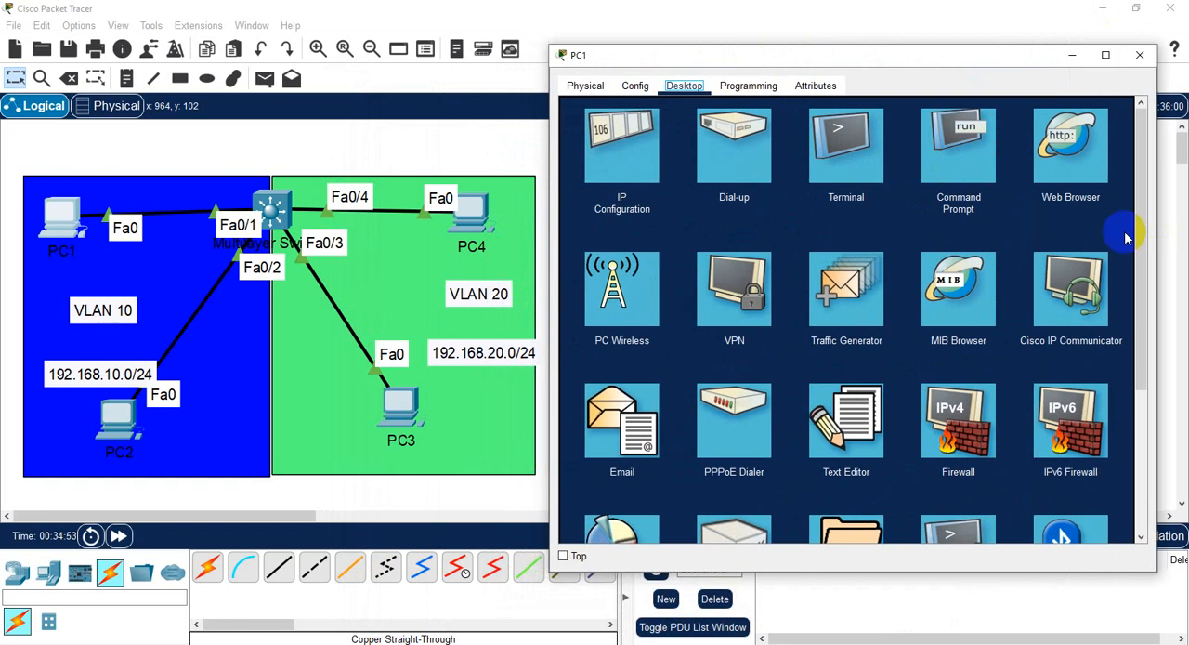
click(947, 149)
scroll(749, 420, down, 10)
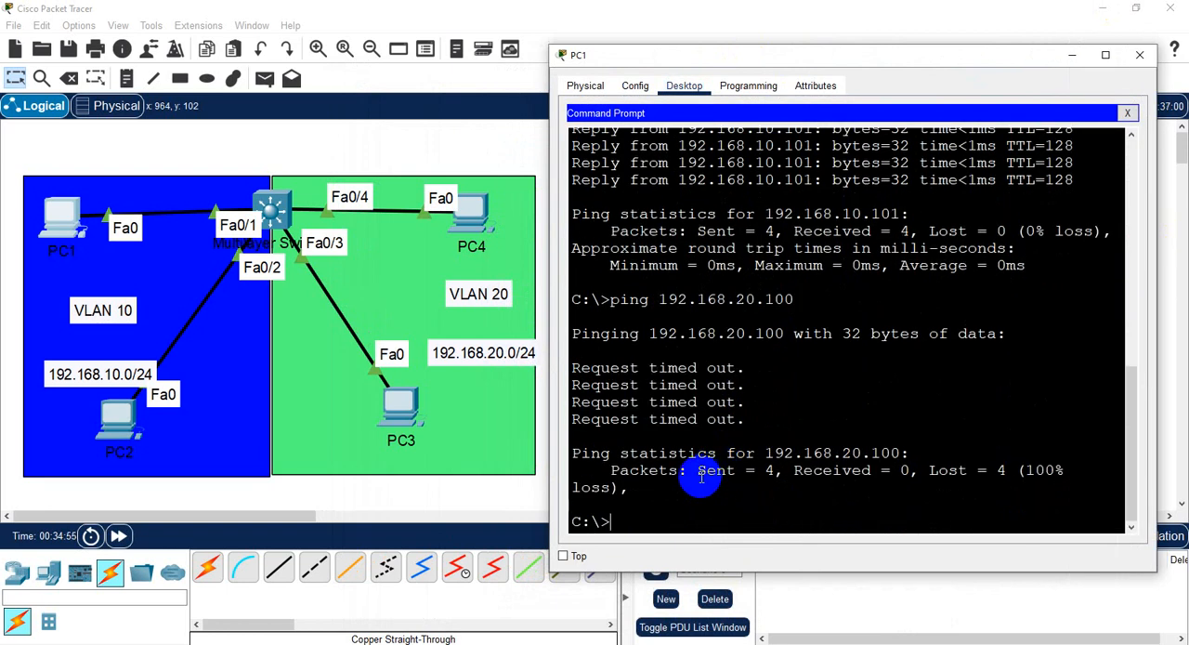
click(689, 514)
key(Up)
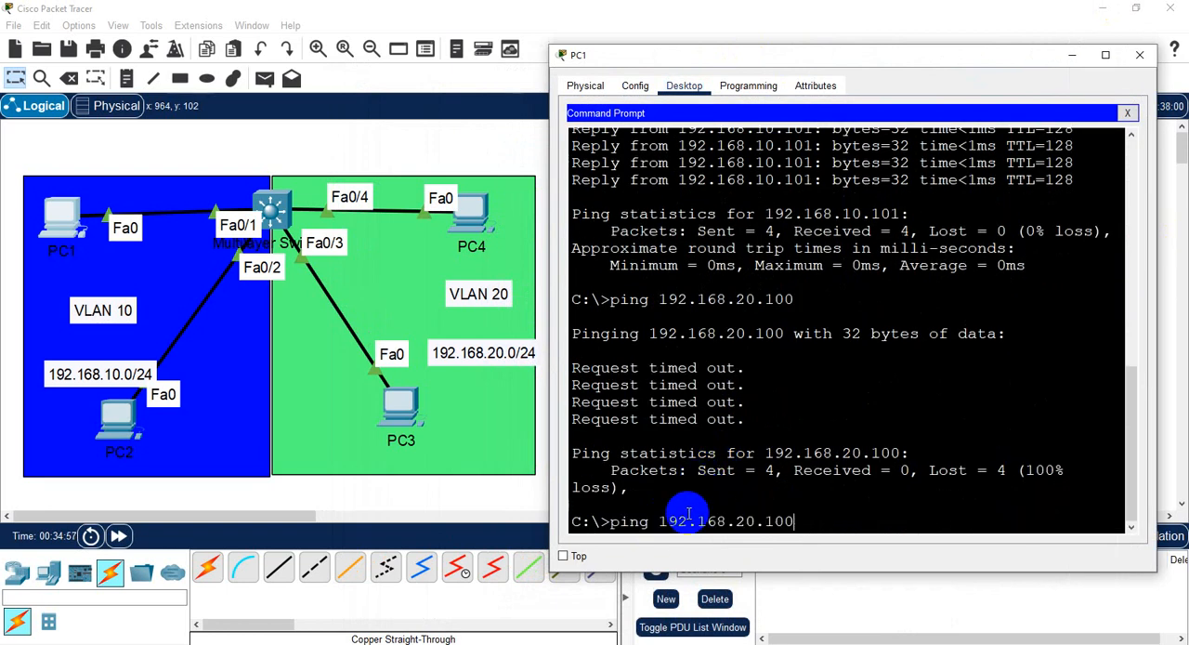
key(Return)
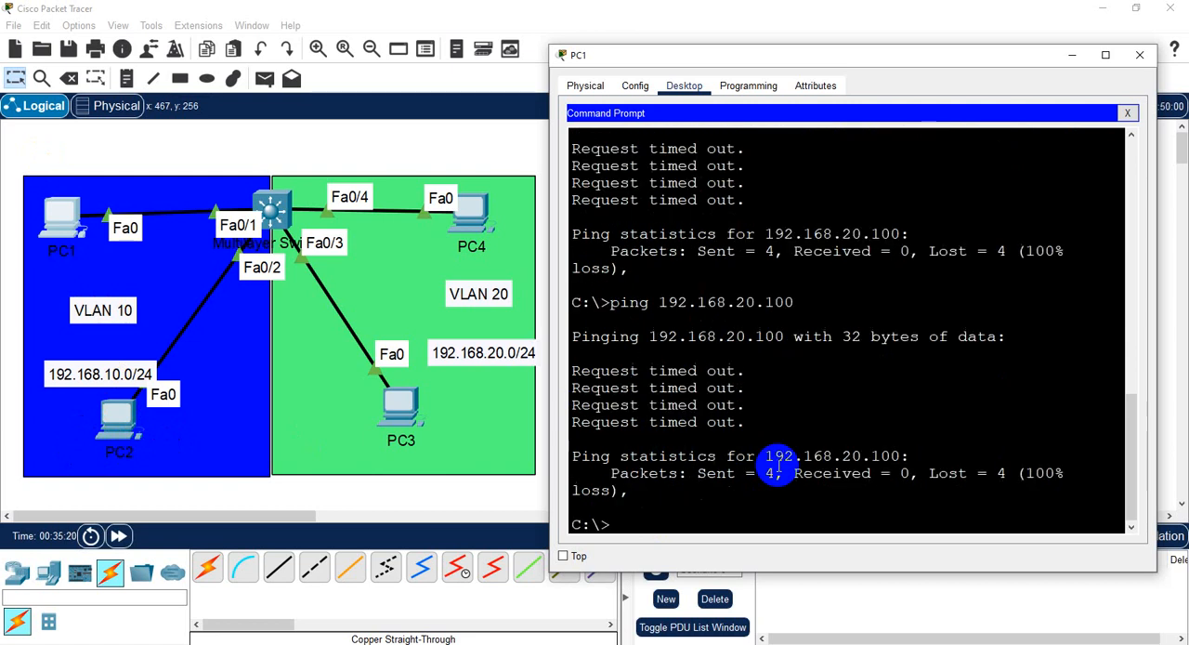
- Ping 192.168.10.101 in the same VLAN from PC1's command prompt and close PC1's window
key(Up)
key(BackSpace)
key(BackSpace)
key(BackSpace)
key(BackSpace)
key(BackSpace)
key(BackSpace)
text(10.101)
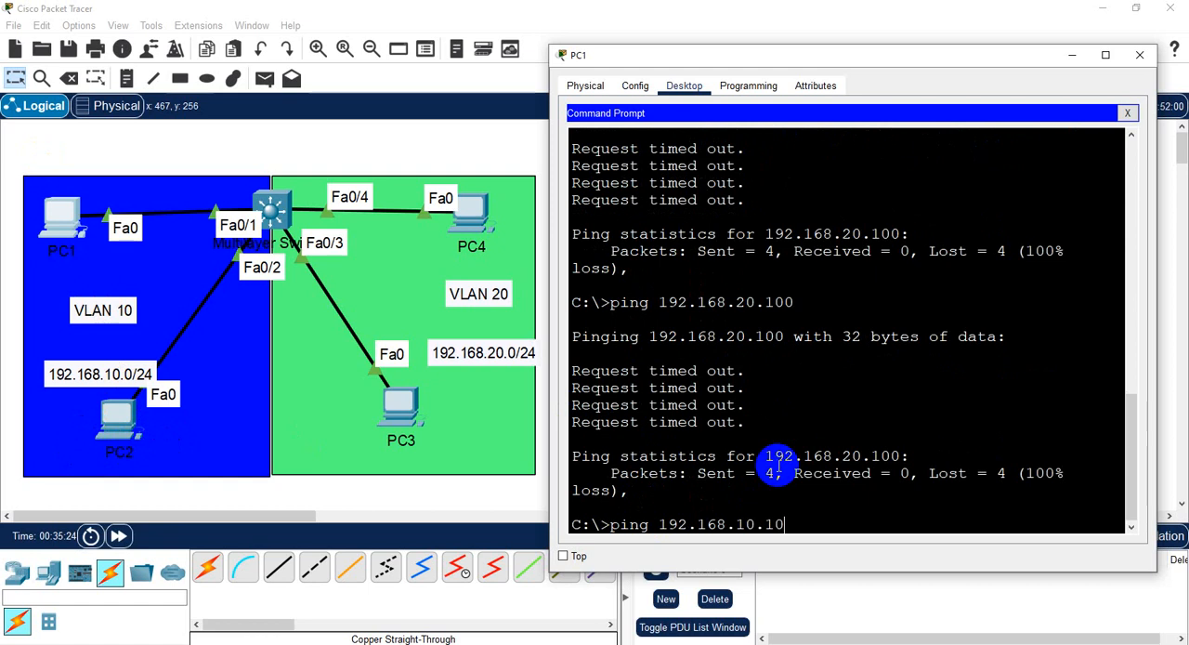
key(Return)
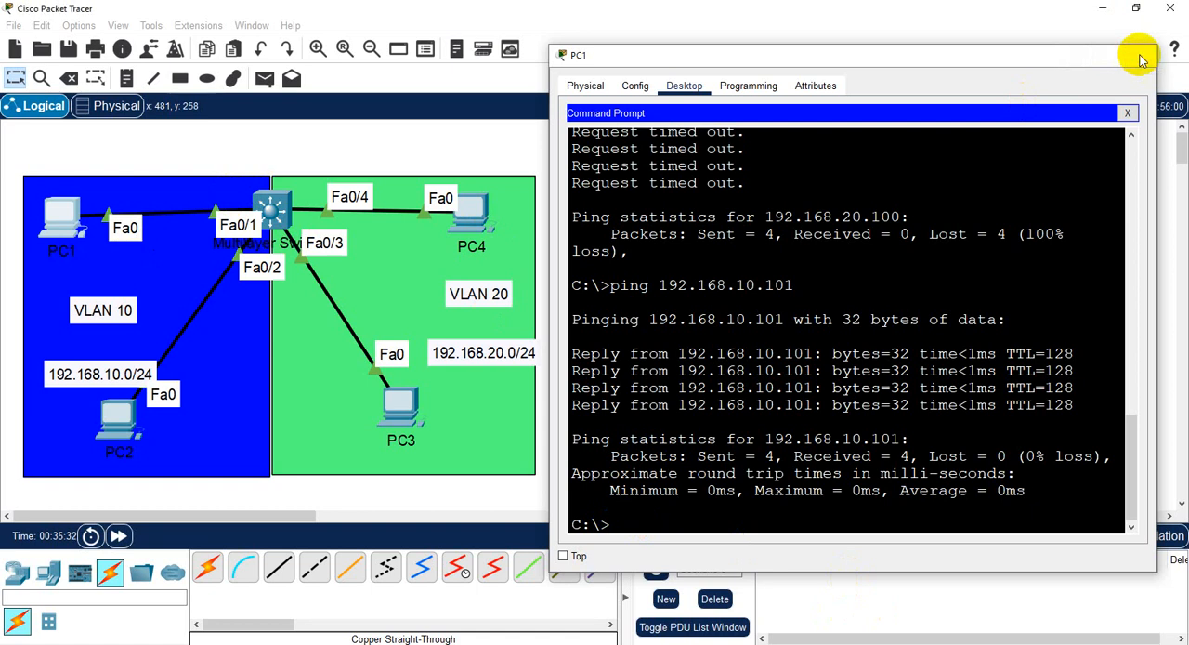
click(1134, 56)
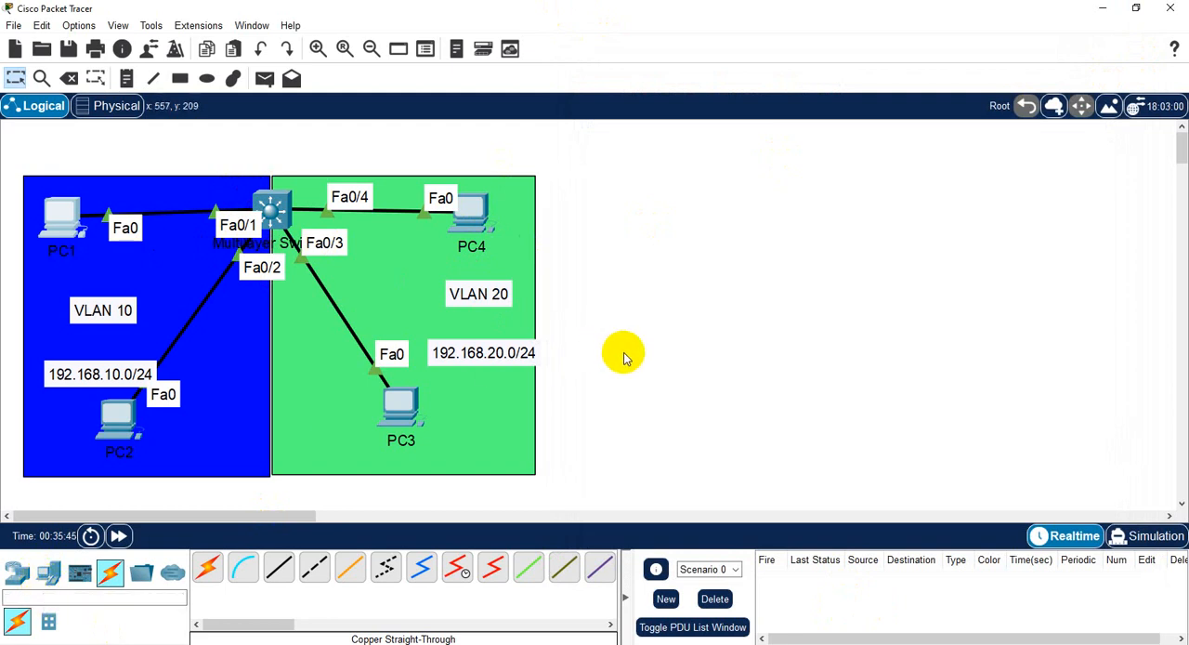
- In the multilayer switch's CLI, exit the VLAN 20 interface configuration and enable routing with the ip routing command
click(263, 210)
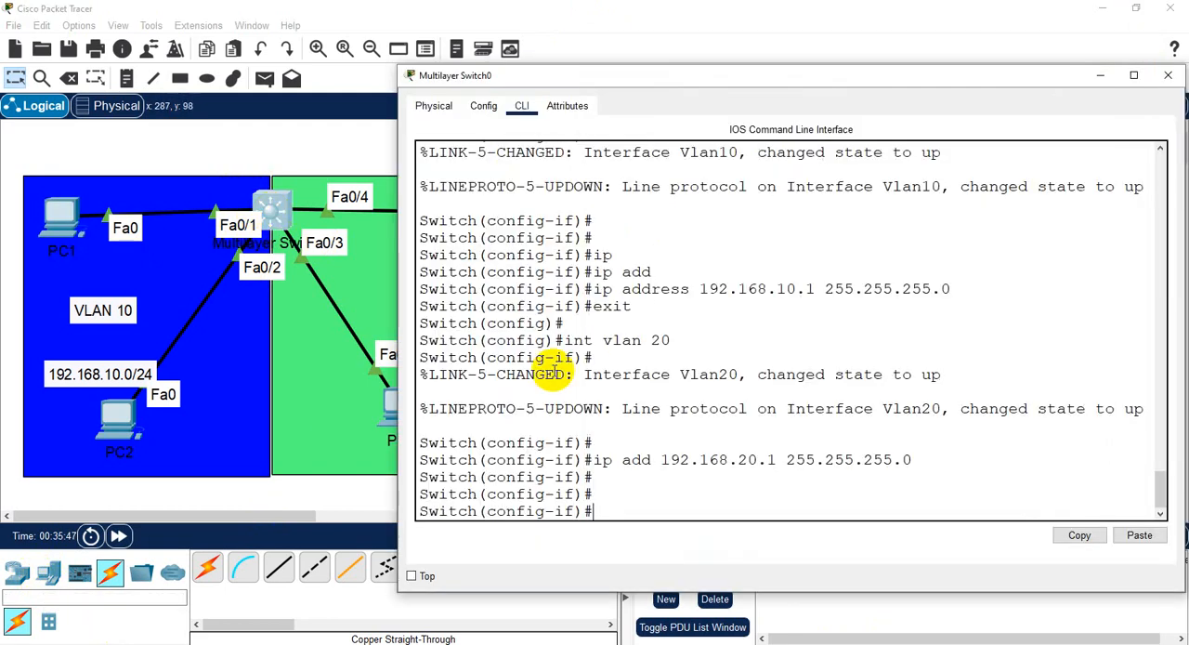
click(629, 503)
text(exit)
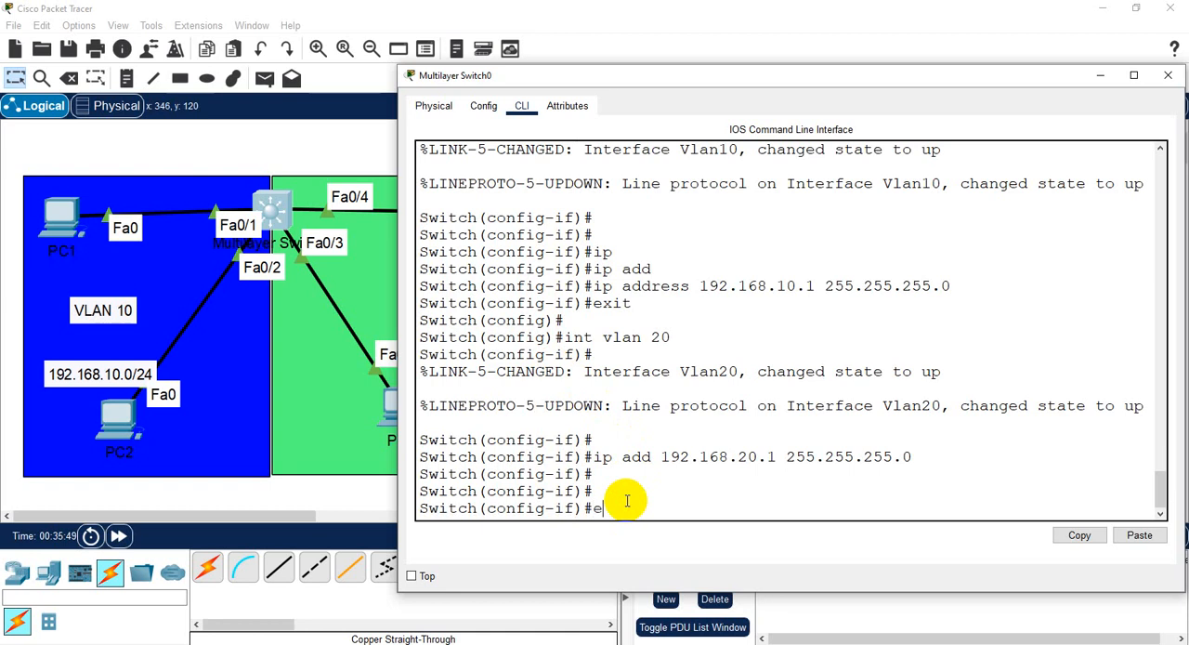
key(Return)
key(Return)
key(Return)
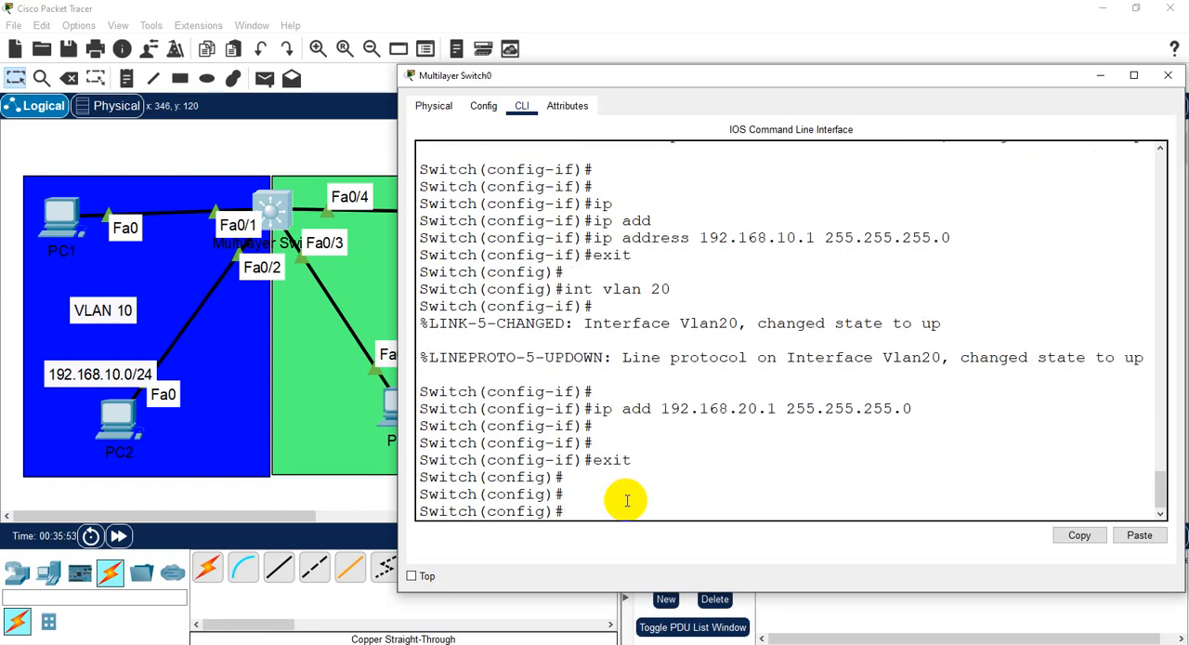
text(i)
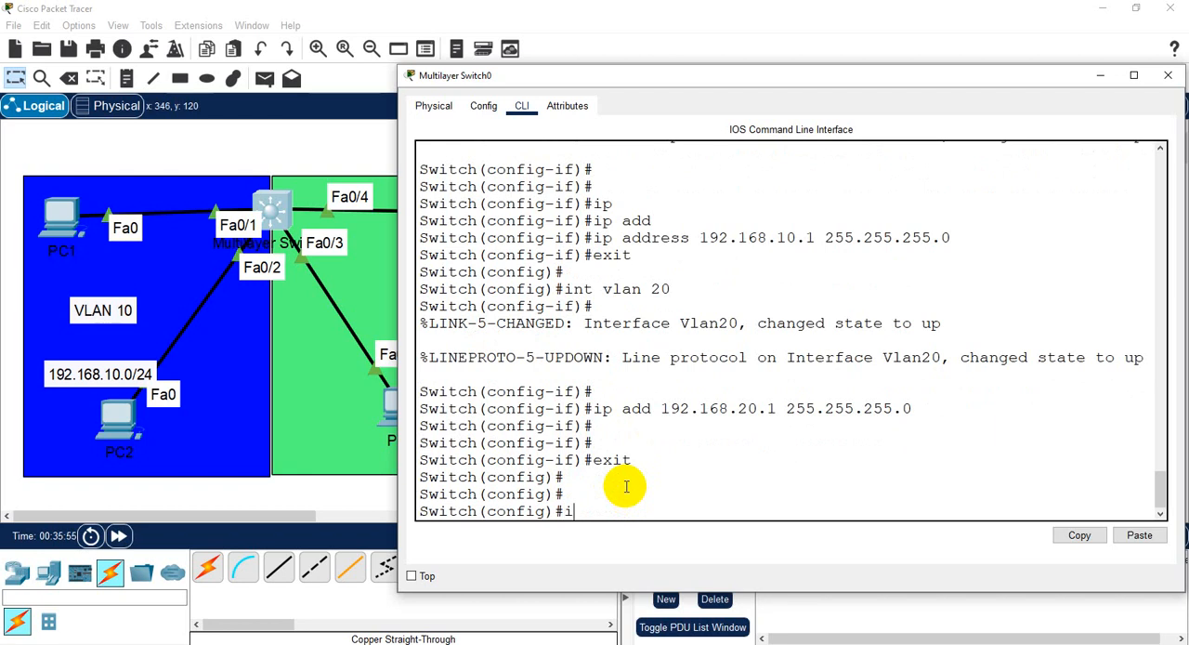
text(p routing)
key(Return)
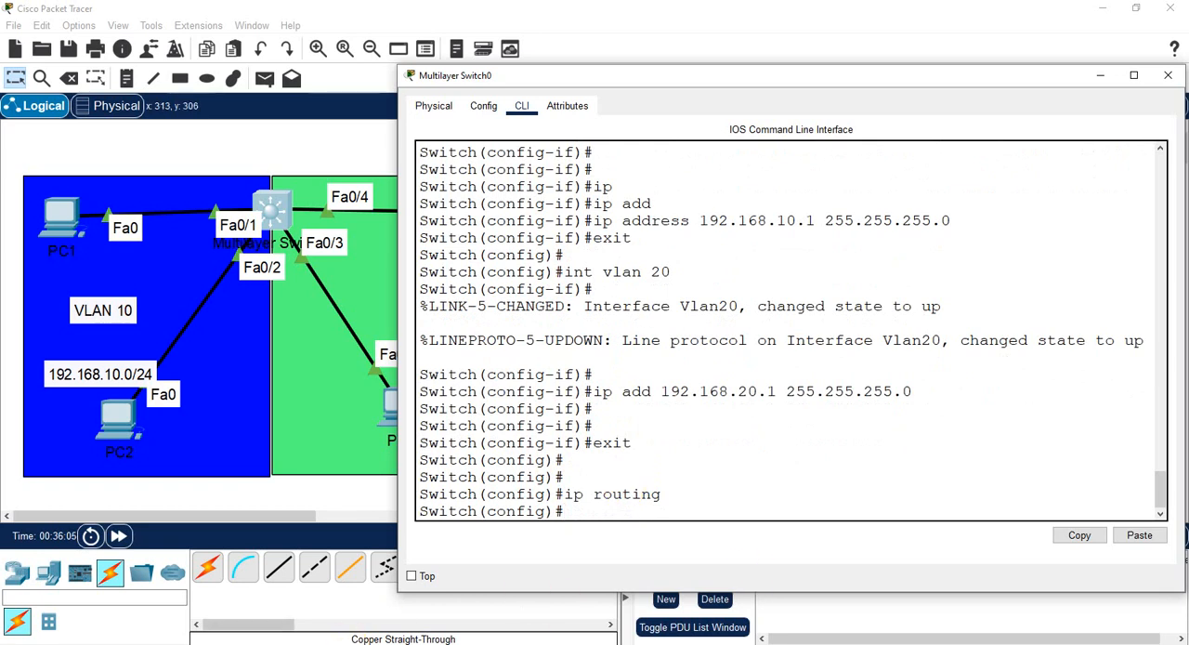
- Bring the topology window forward, open PC1's command prompt, and place its widened window beside the VLAN 20 area
click(346, 642)
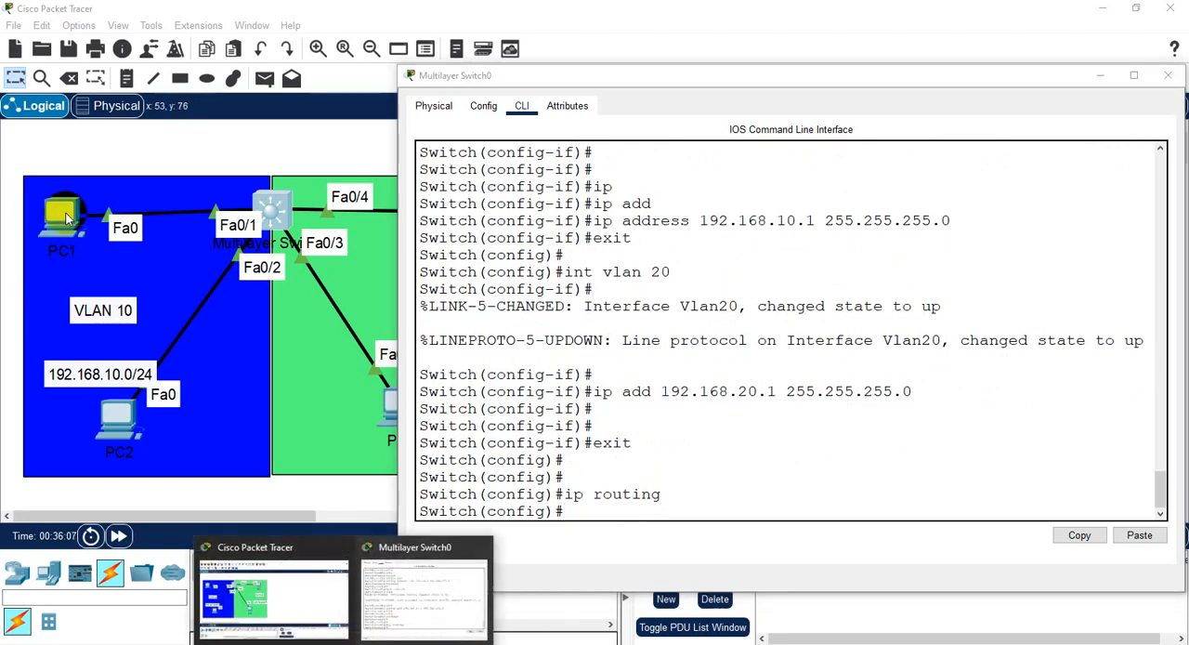
click(66, 212)
click(66, 213)
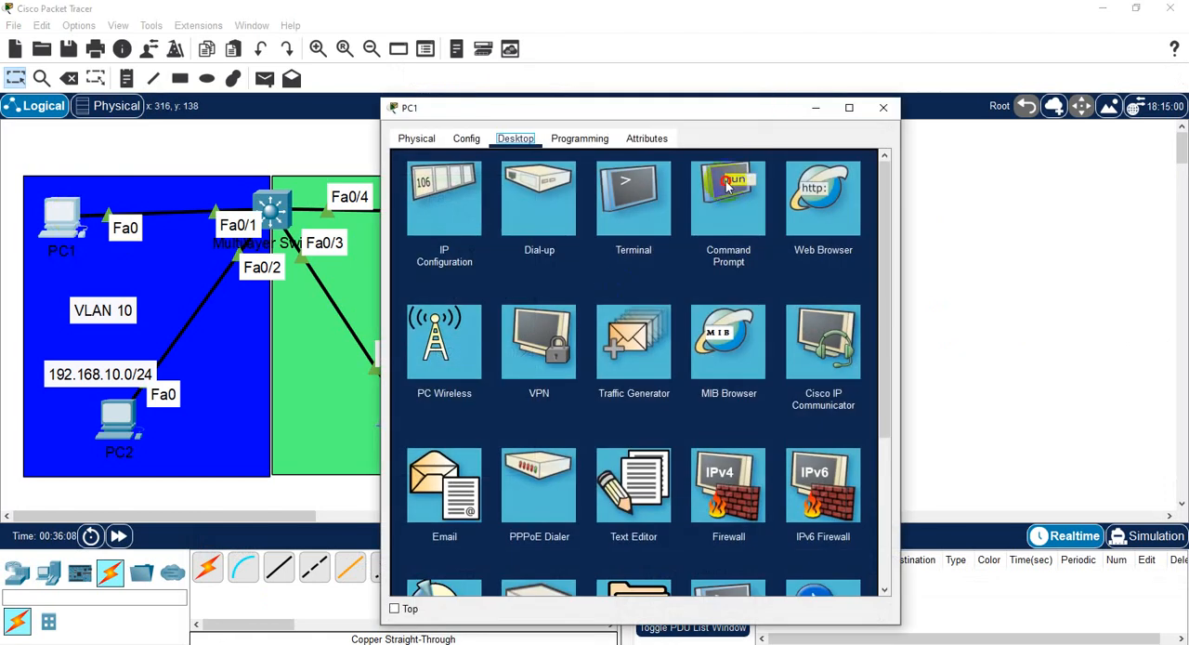
click(734, 186)
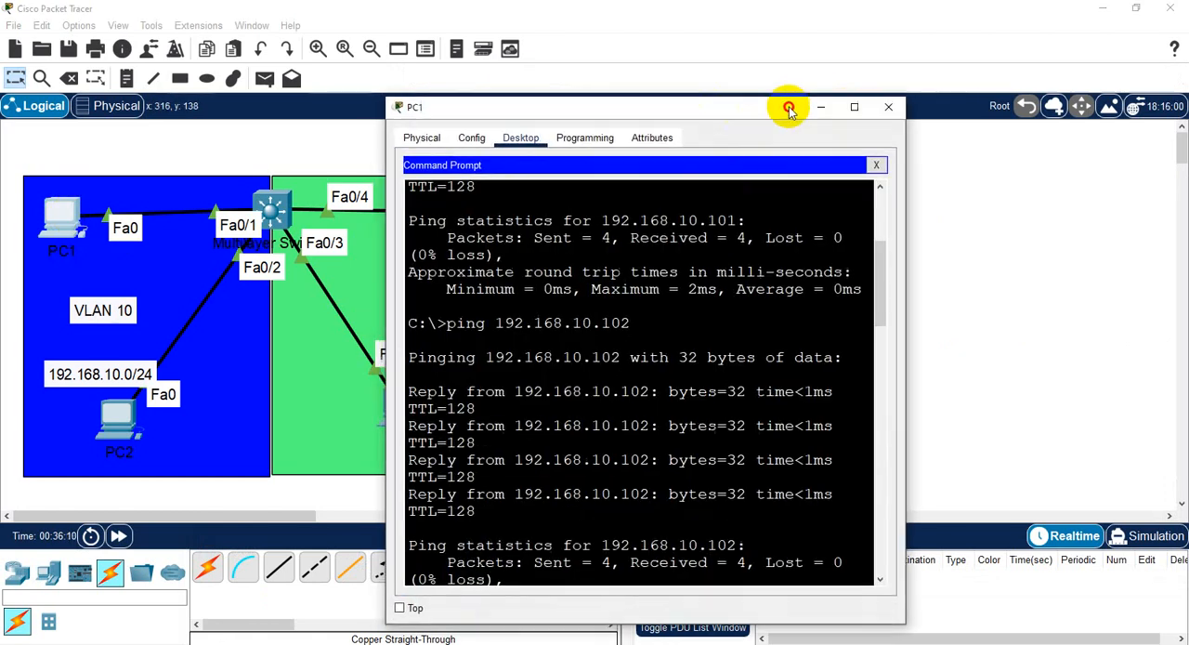
drag(716, 109, 874, 85)
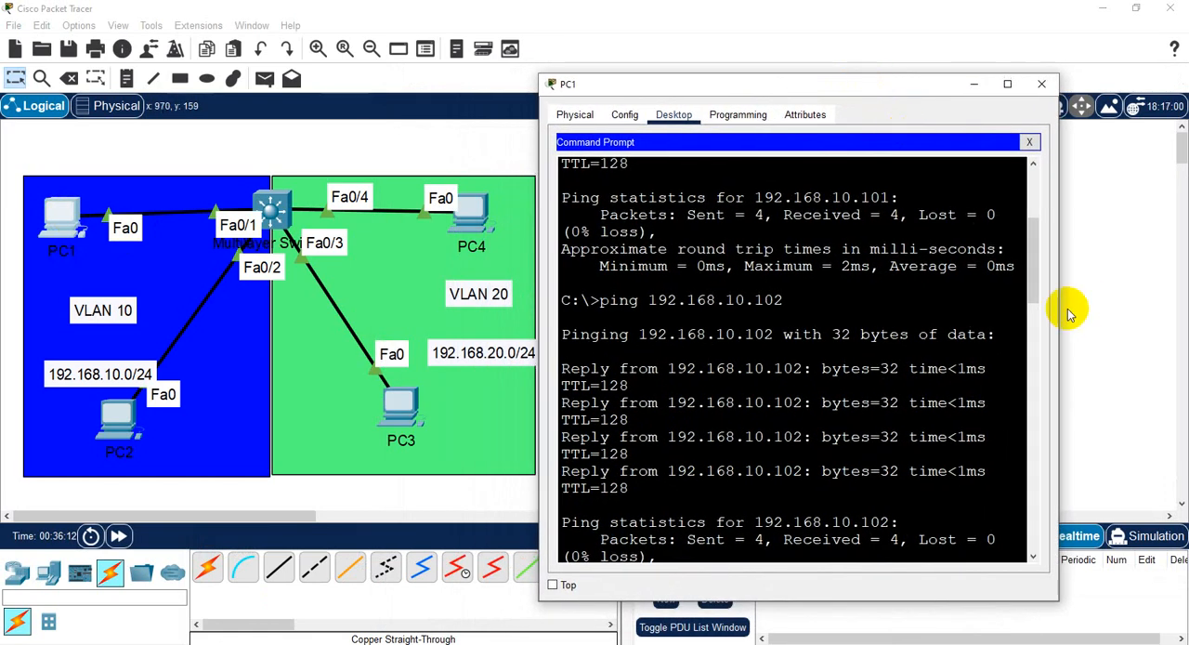
drag(1062, 306, 1180, 286)
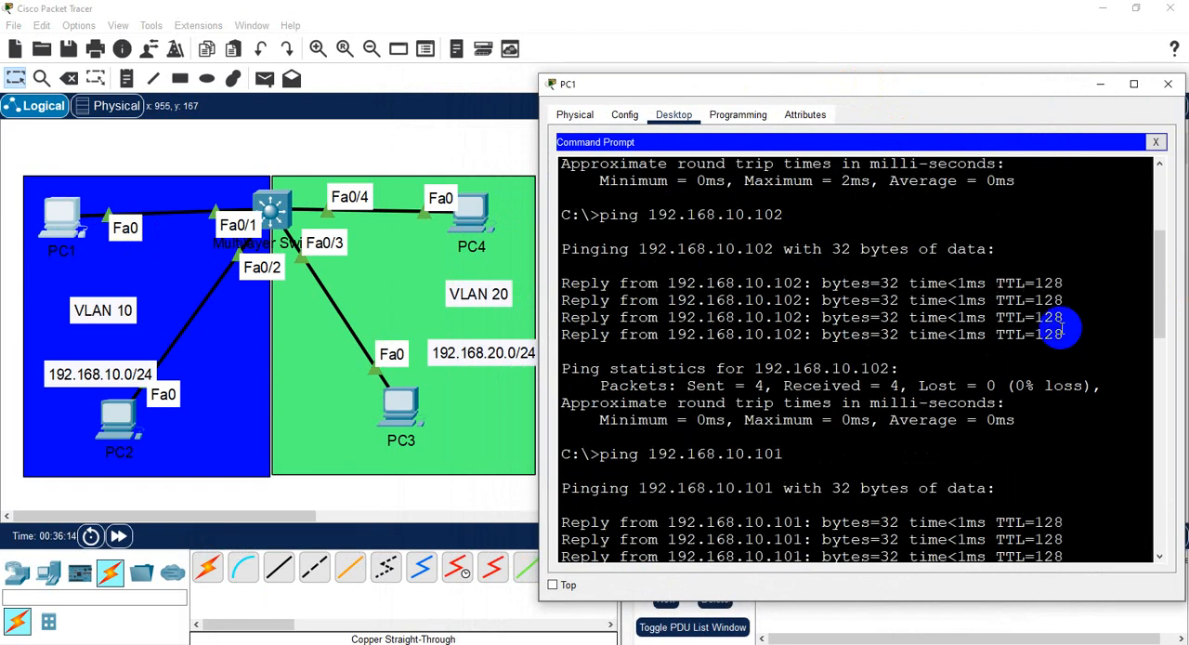
scroll(790, 520, down, 9)
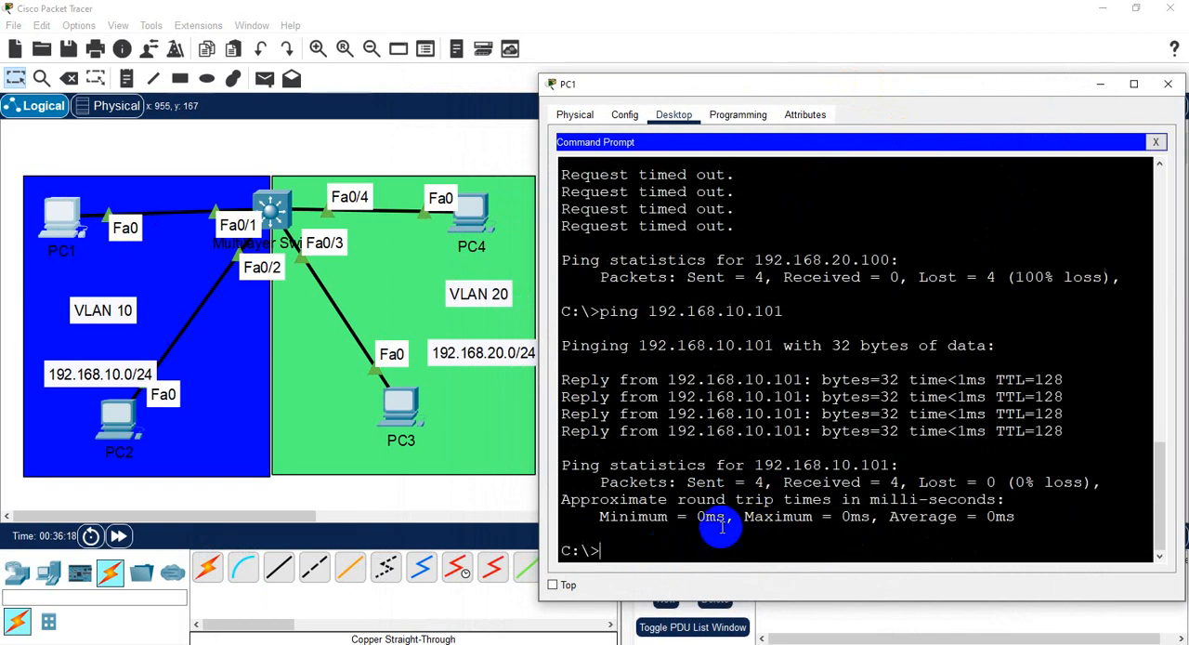
- Ping PC3 at 192.168.20.100 from PC1's command prompt and repeat the same ping once
key(Up)
key(BackSpace)
key(BackSpace)
key(BackSpace)
key(BackSpace)
key(BackSpace)
key(BackSpace)
text(20.100)
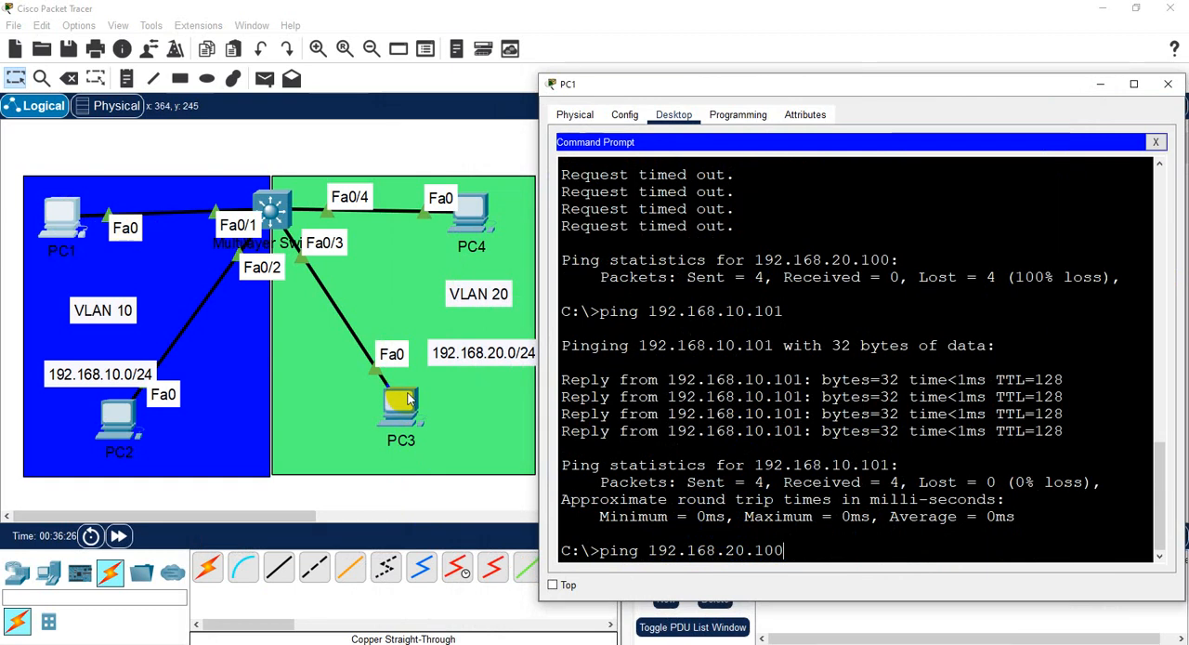
click(666, 456)
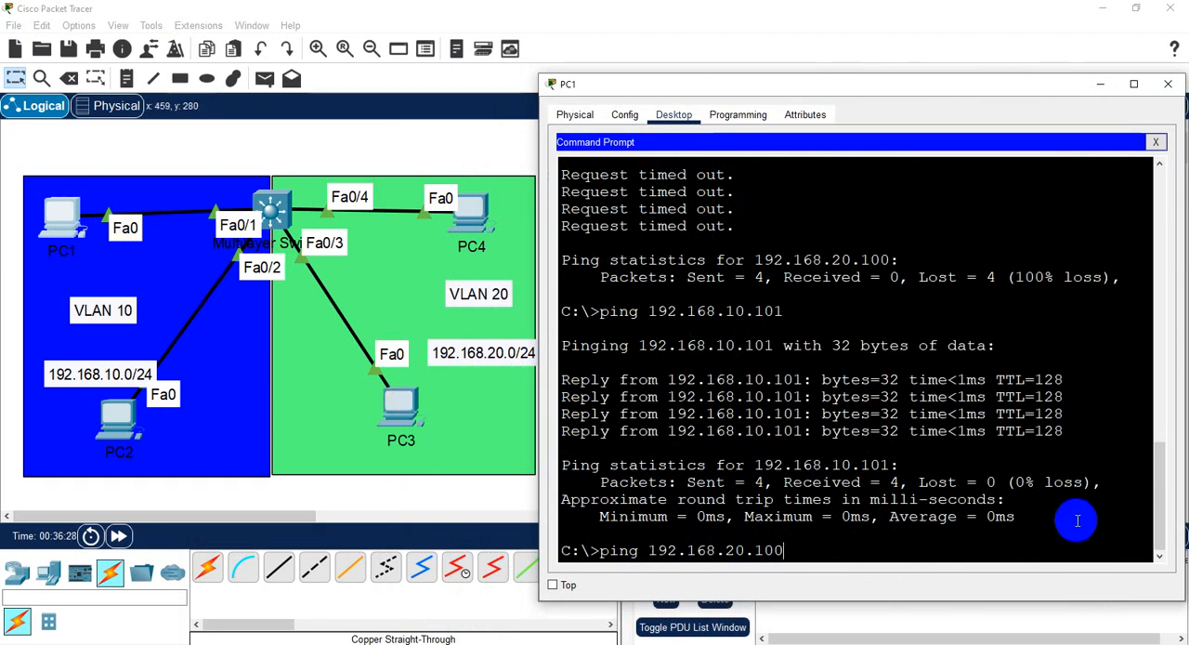
key(Return)
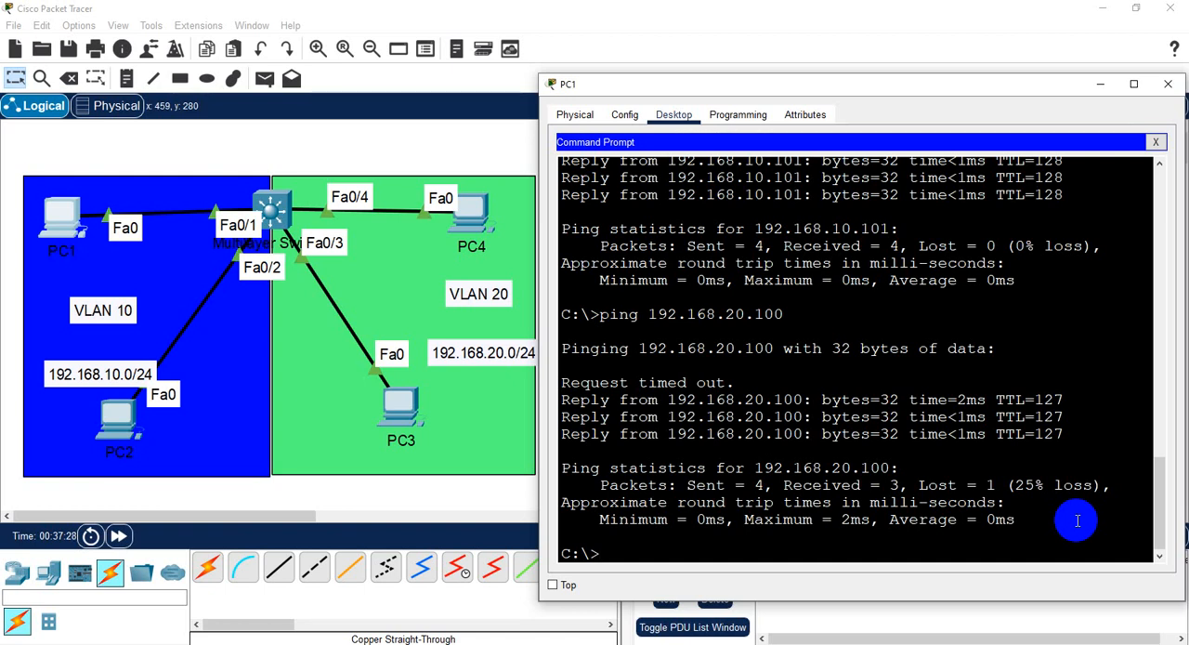
key(Up)
key(Return)
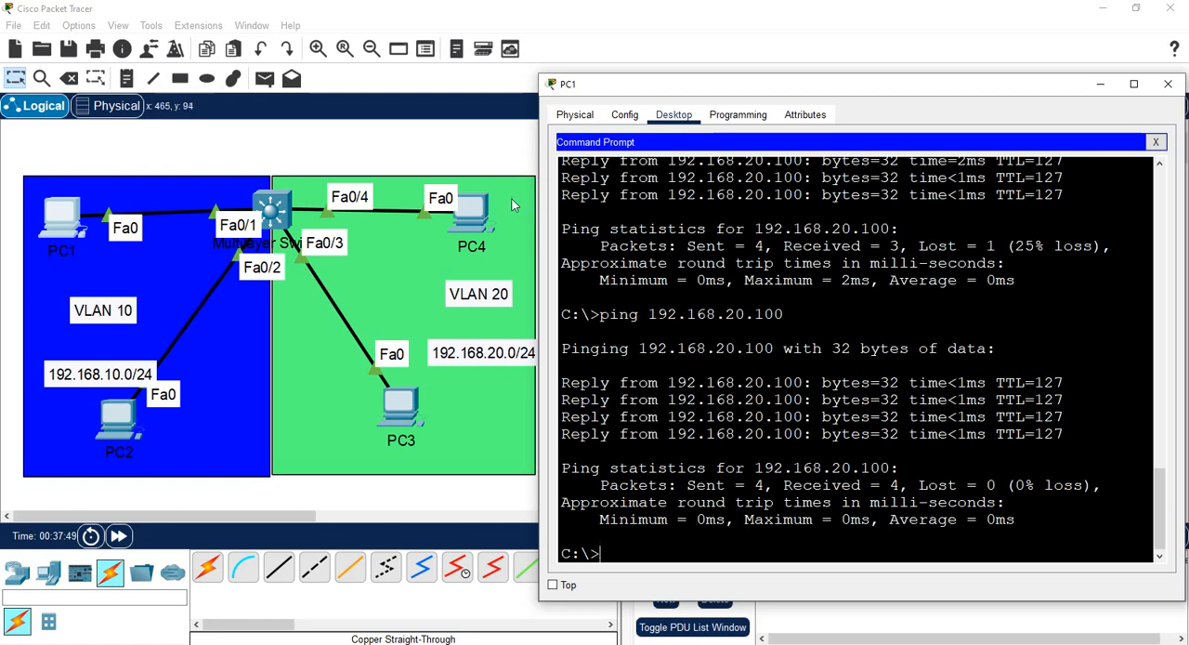
- Ping PC4 at 192.168.20.101 from PC1's command prompt and run the same ping a second time
click(713, 348)
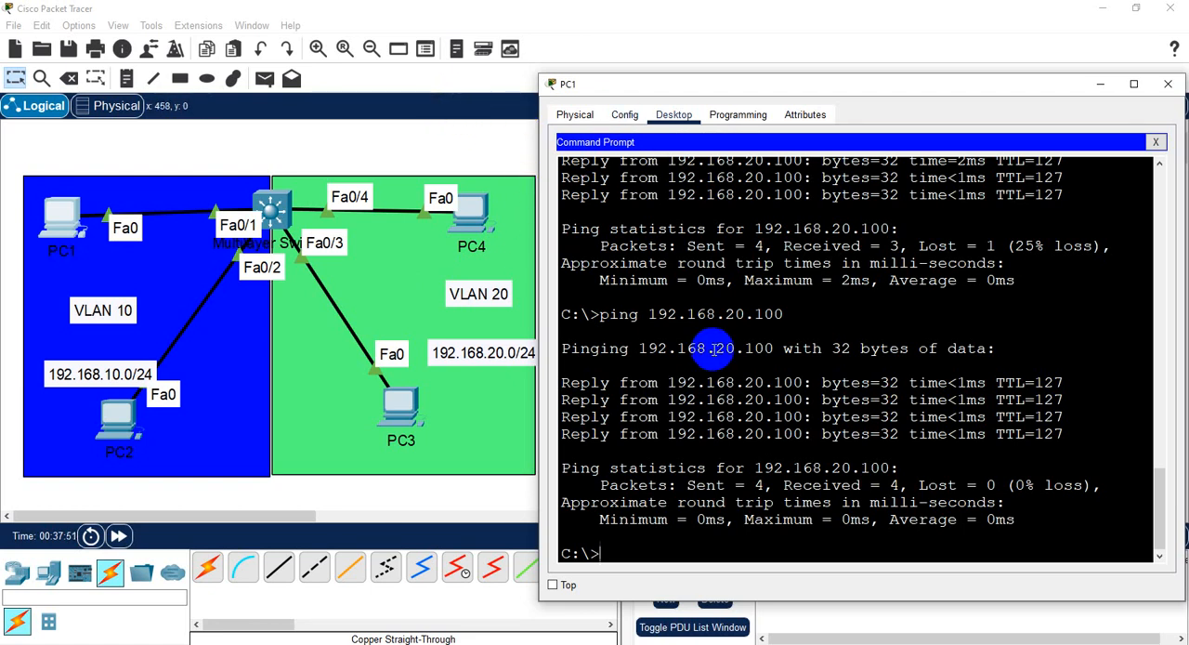
key(Up)
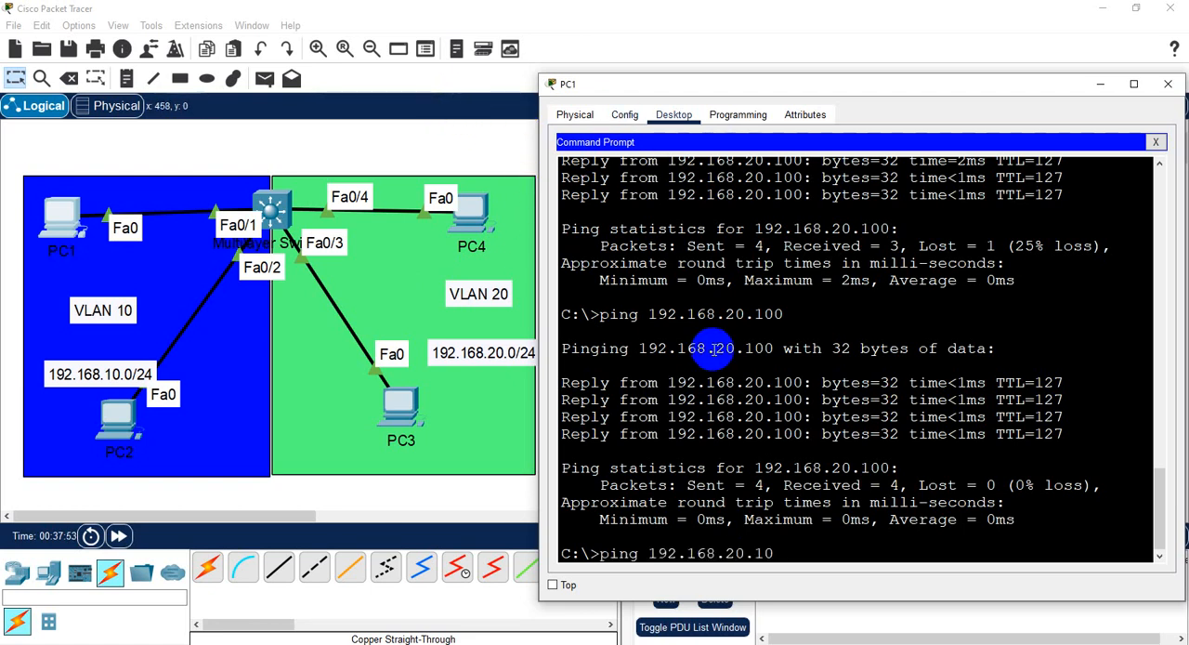
text(1)
key(Return)
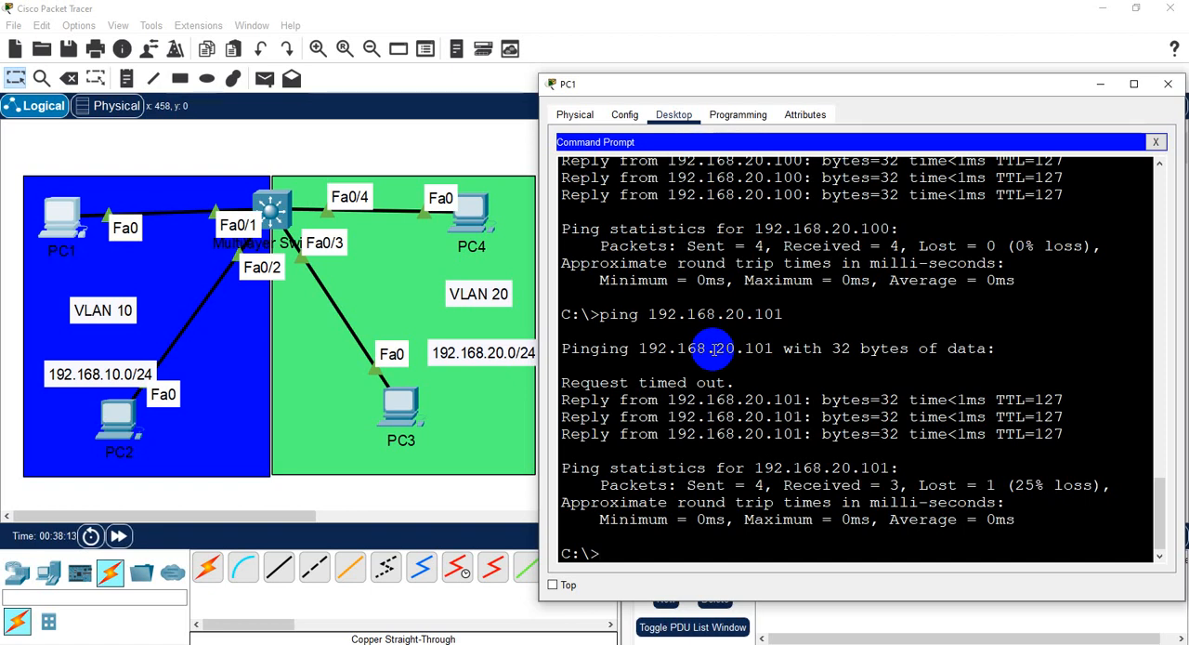
key(Up)
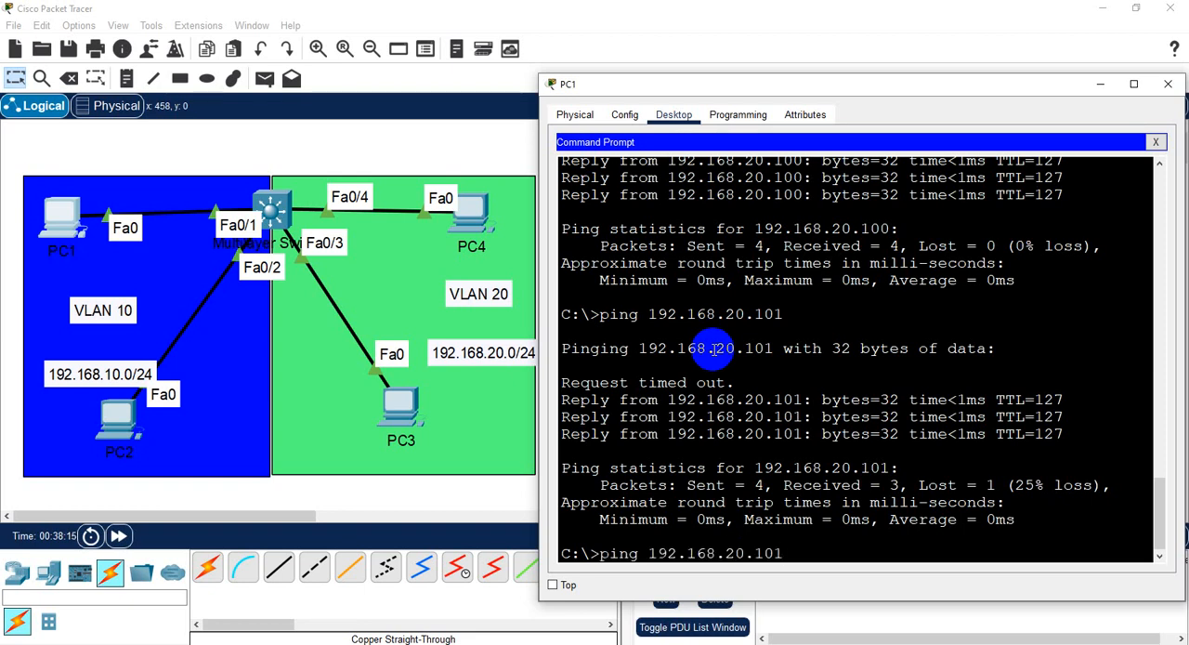
key(Return)
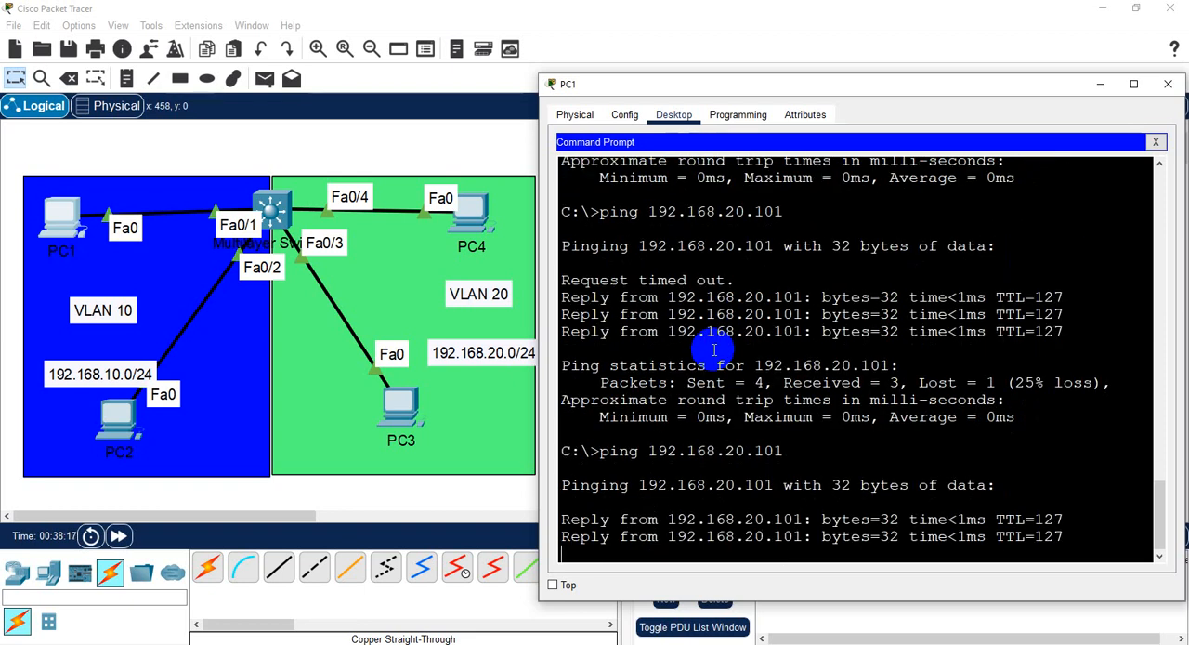
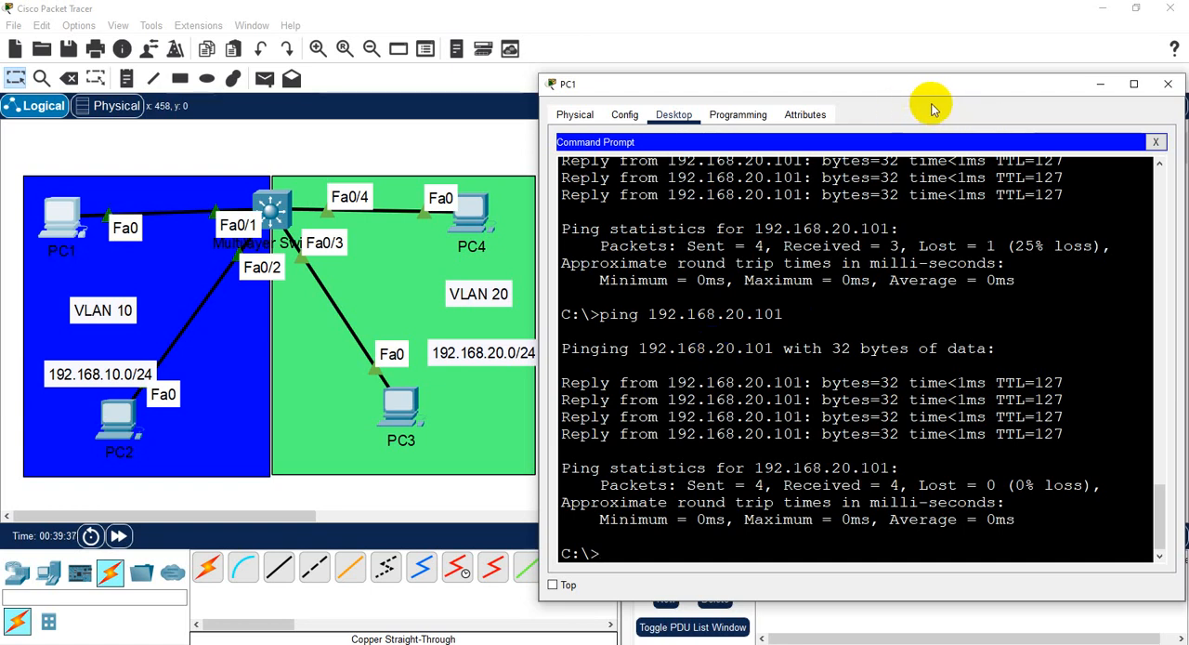
- Close PC1's window and return to the multilayer switch's CLI, exiting global configuration mode
click(1167, 84)
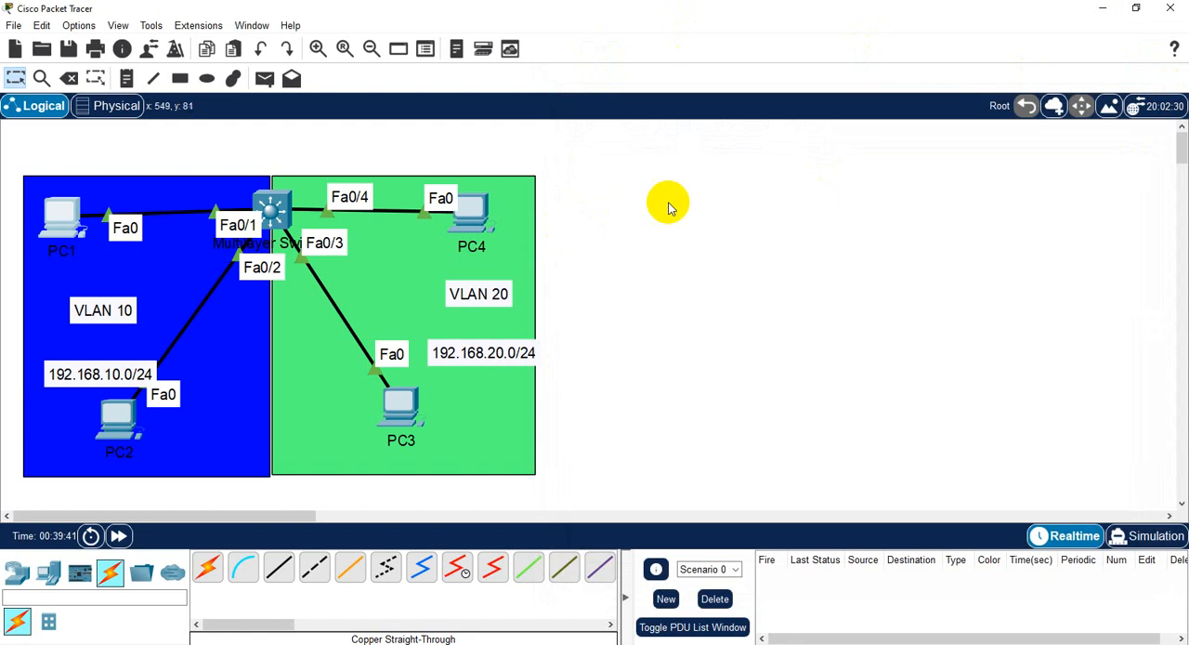
click(277, 212)
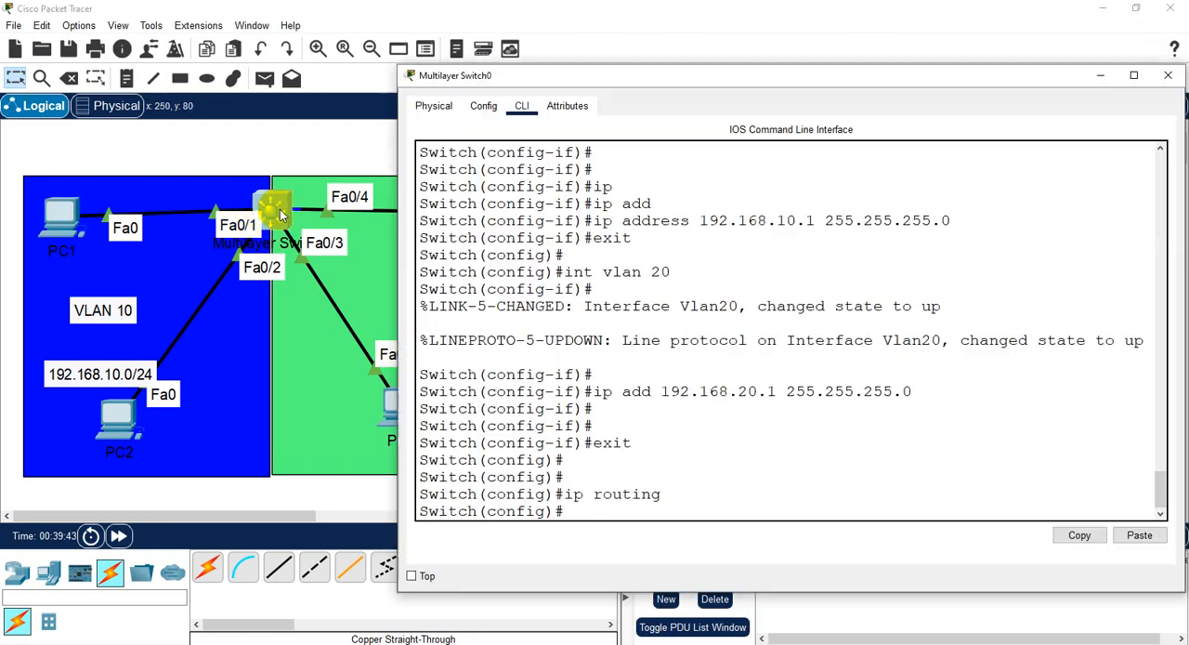
drag(921, 78, 904, 28)
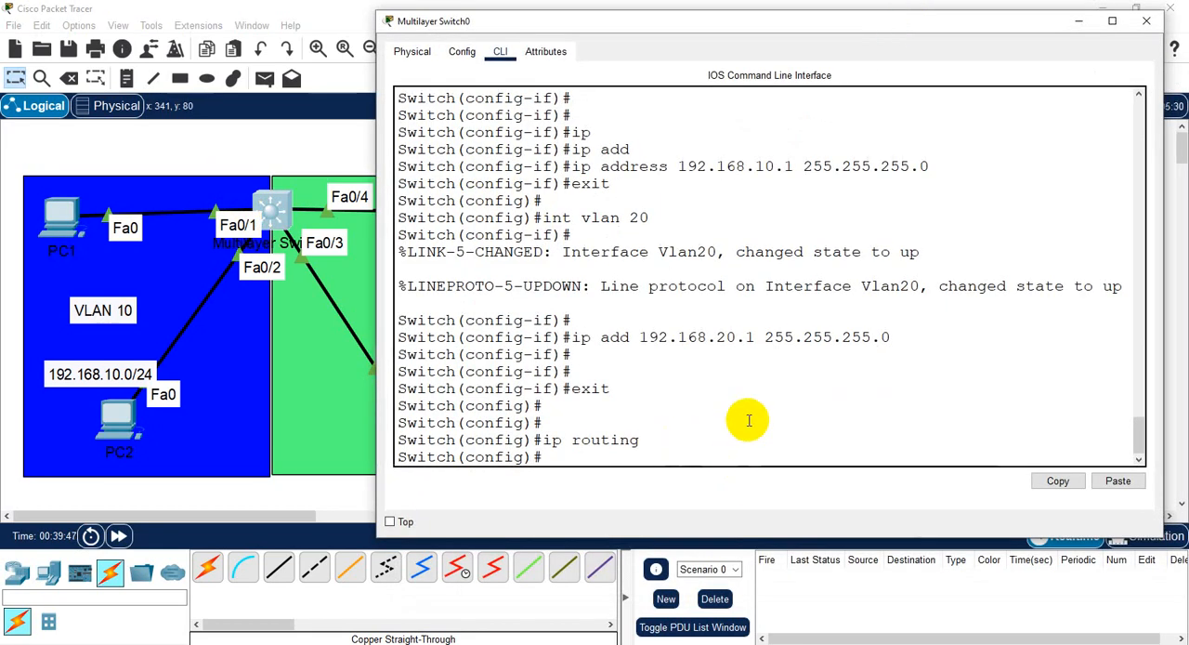
text(exit)
key(Return)
key(Return)
key(Return)
- List the switch's interfaces with show ip int br and maximize the CLI window to read the table
text(s)
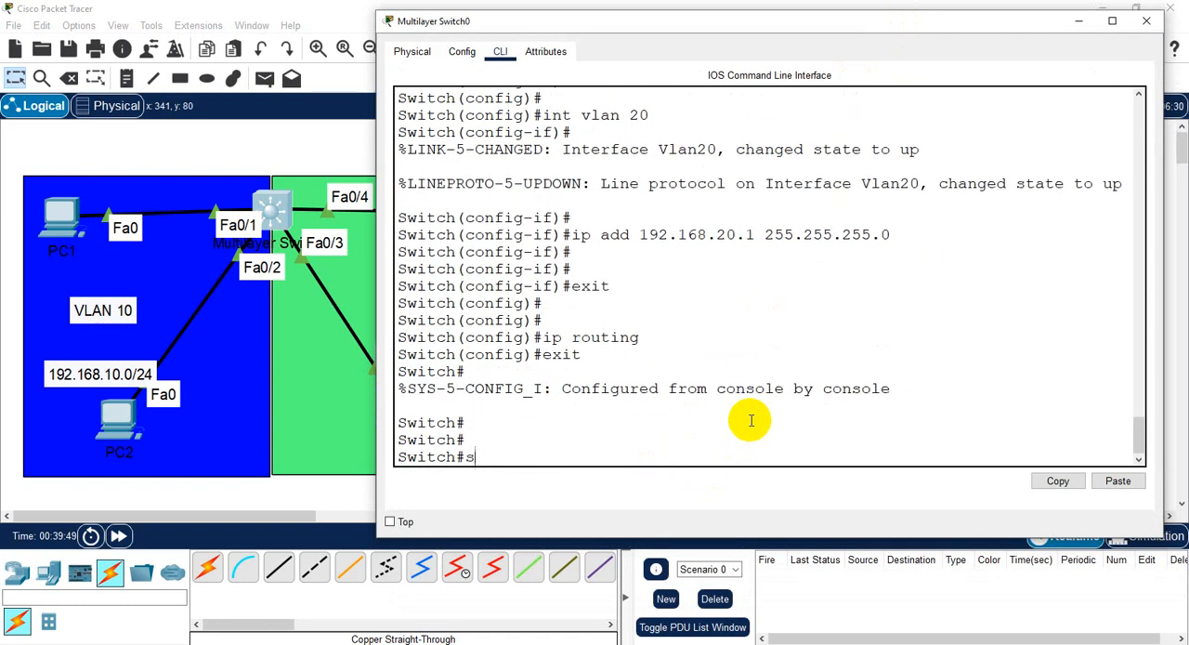
text(how ip int br)
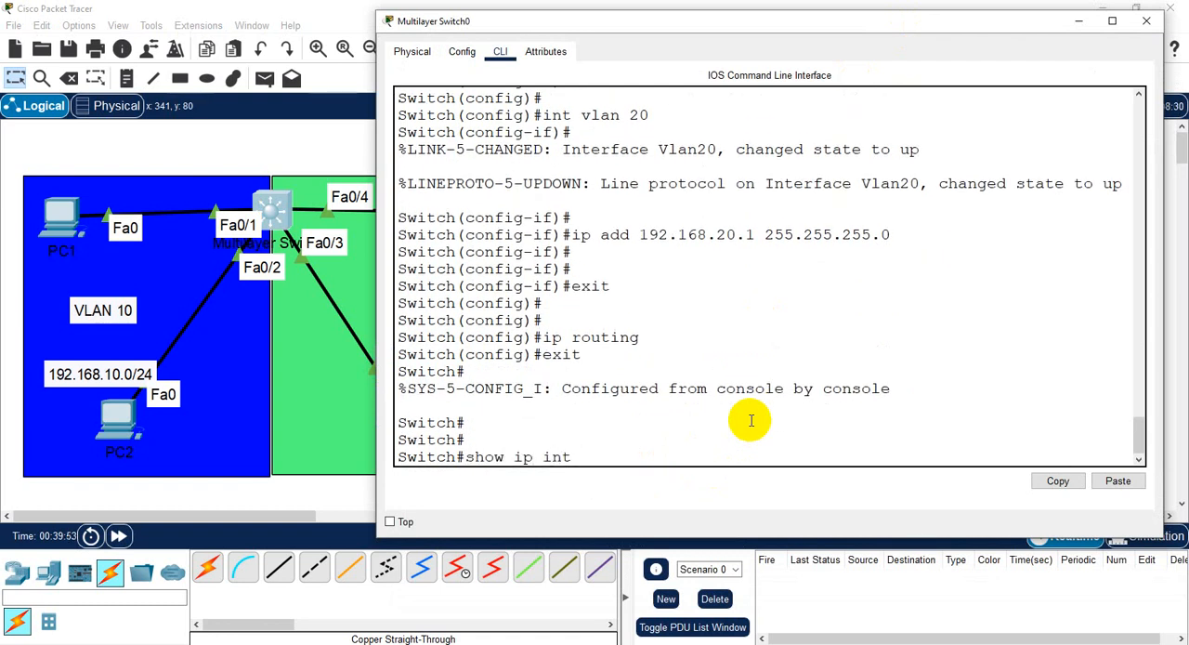
key(Return)
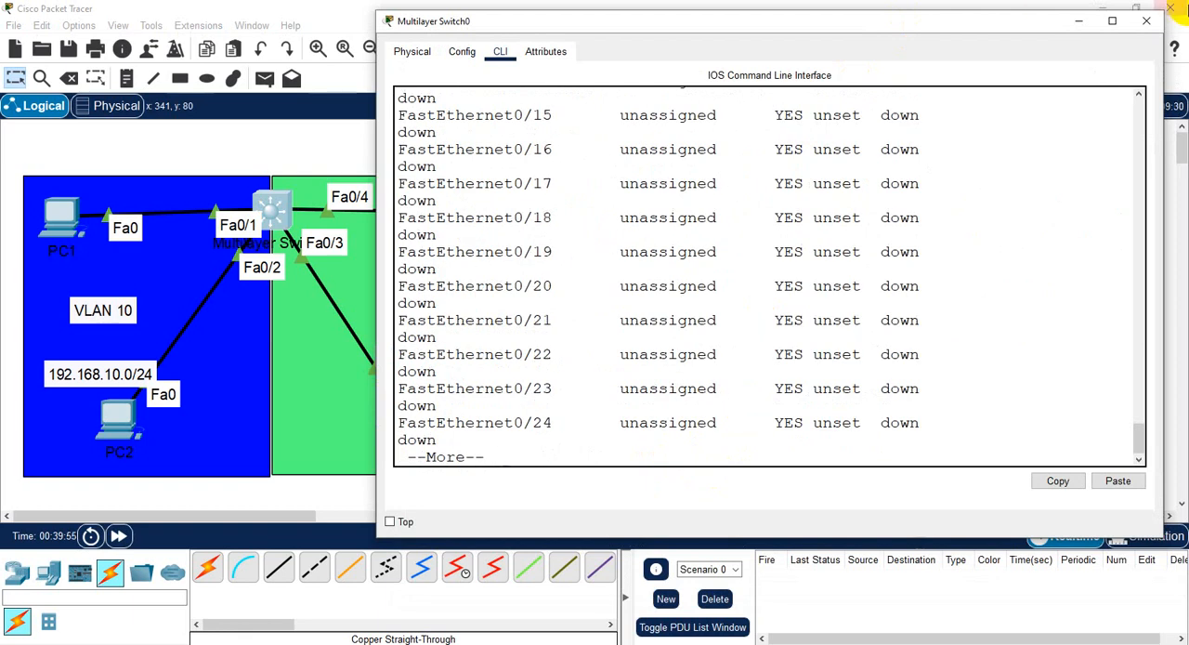
click(1112, 20)
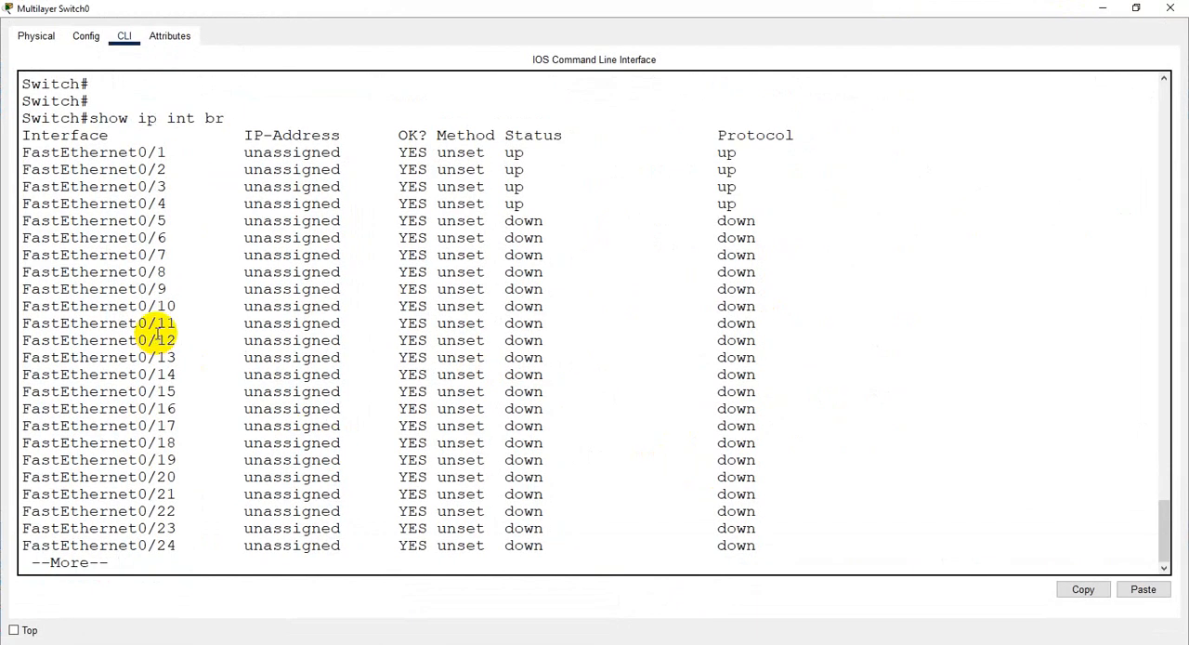
- Highlight the FastEthernet0/1 to FastEthernet0/4 rows and examine the IP-Address column of the interface table
right_click(115, 249)
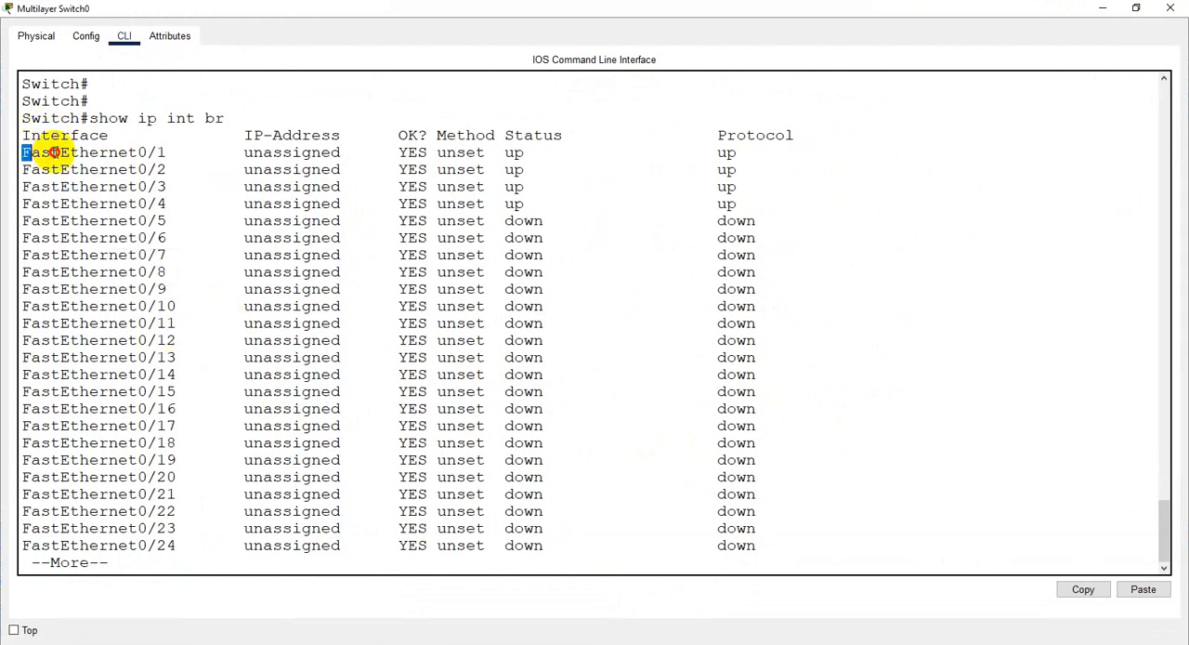
drag(24, 153, 782, 213)
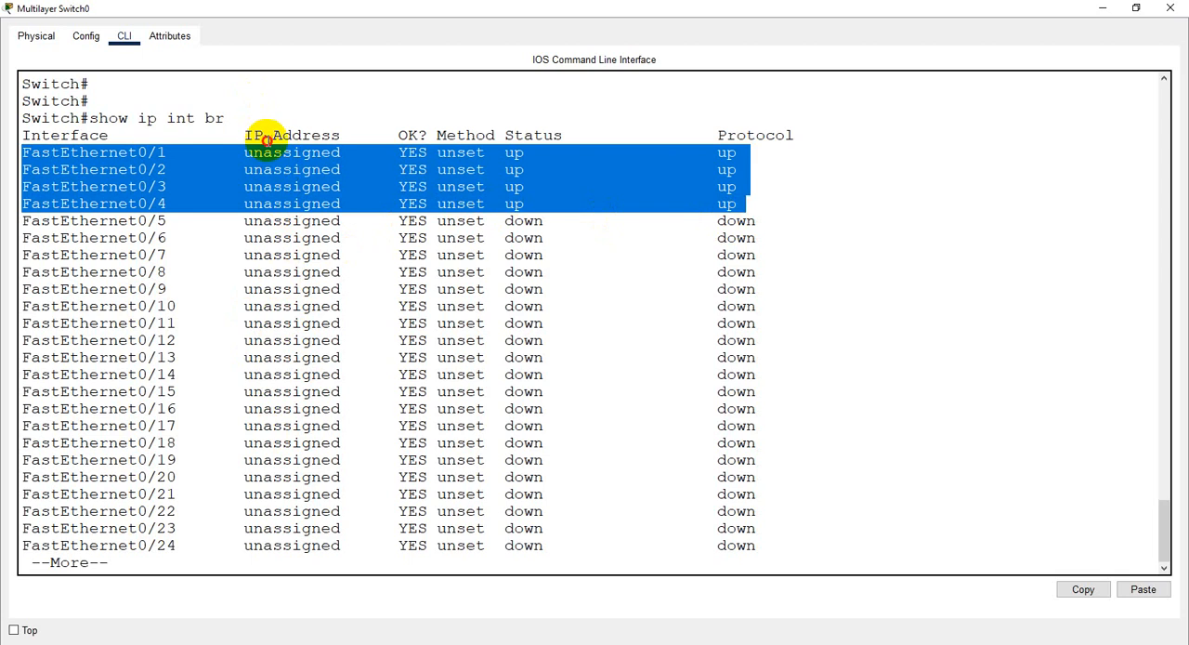
click(252, 133)
drag(243, 153, 273, 255)
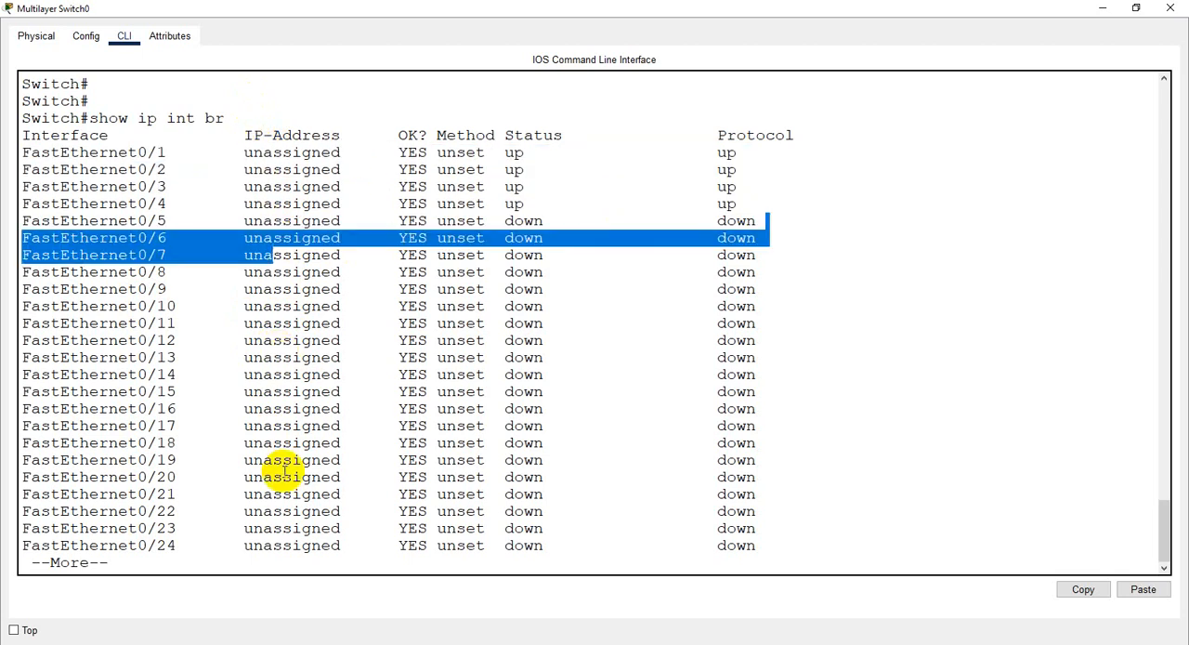
click(284, 514)
- Page through the rest of the interface table and highlight the Vlan1, Vlan10, Vlan20 and GigabitEthernet0/1 entries
key(Return)
key(Return)
key(Return)
key(Return)
key(Return)
key(Return)
key(Return)
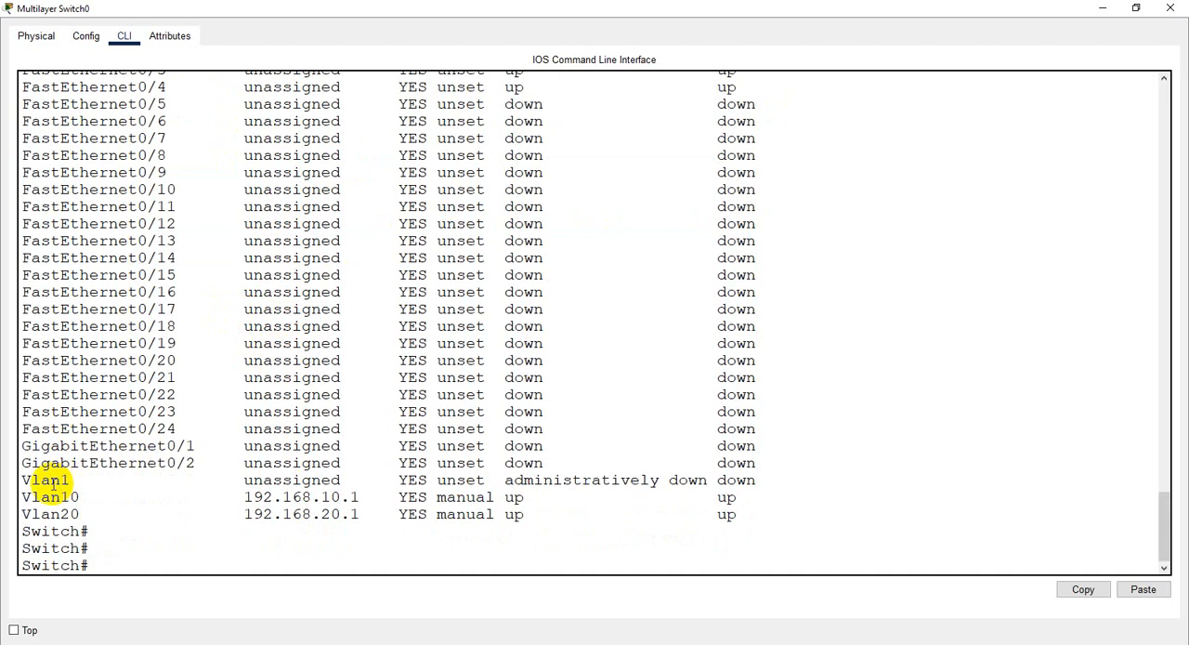
drag(13, 479, 410, 479)
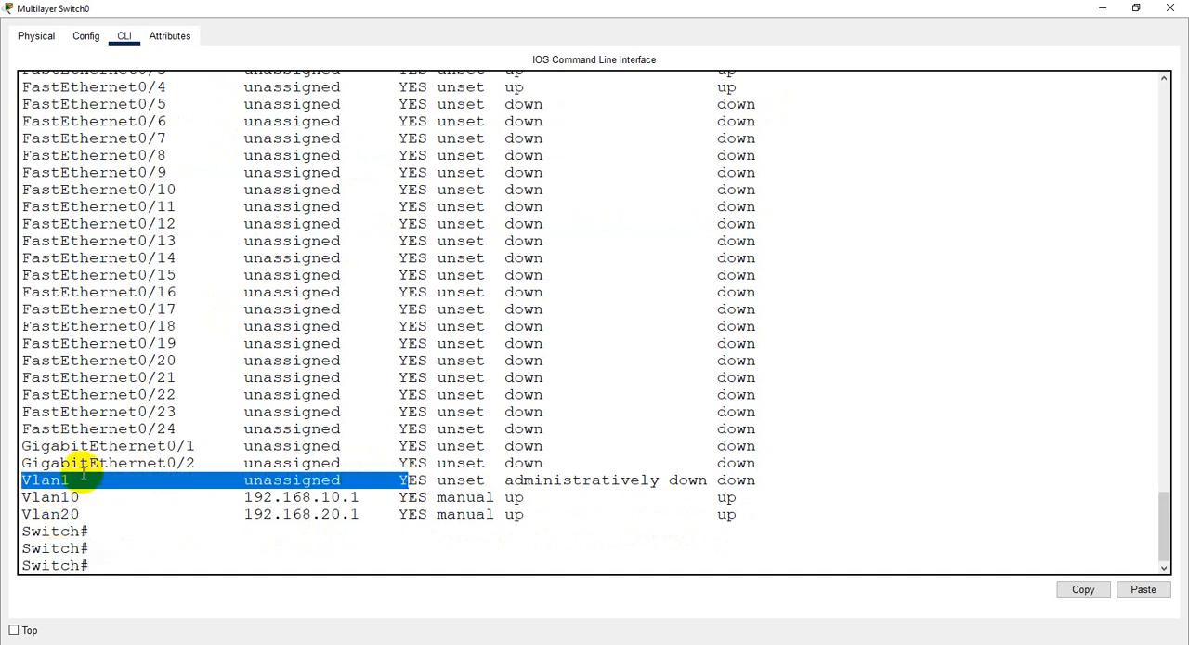
drag(21, 499, 236, 481)
drag(48, 513, 372, 515)
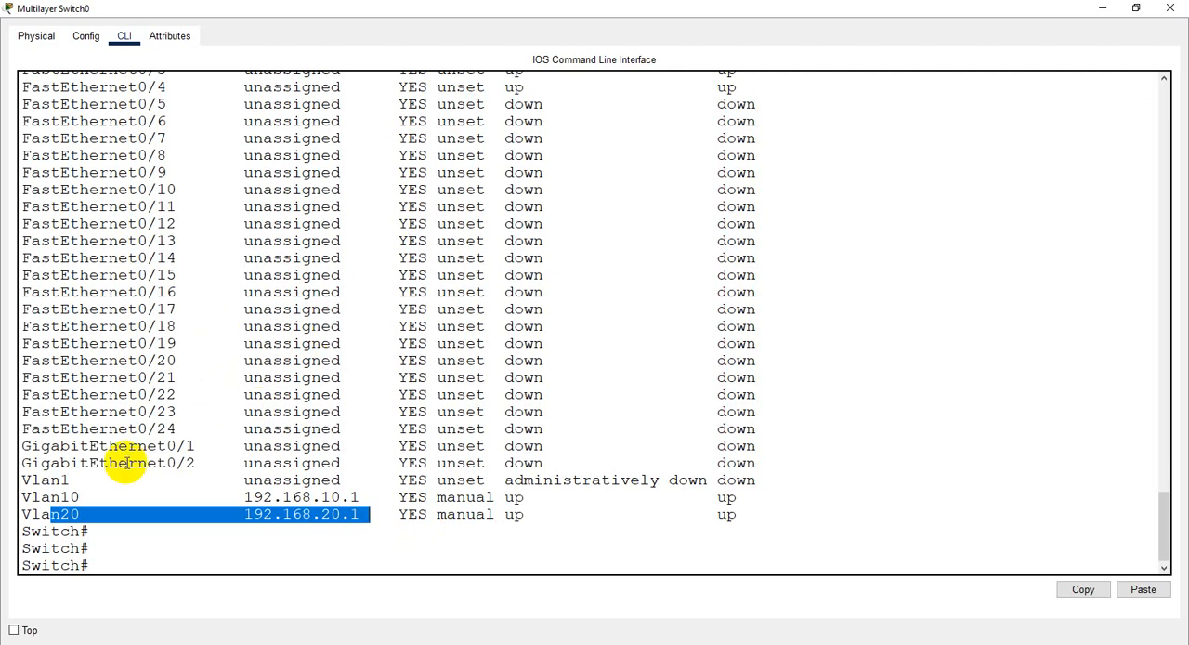
drag(204, 446, 23, 448)
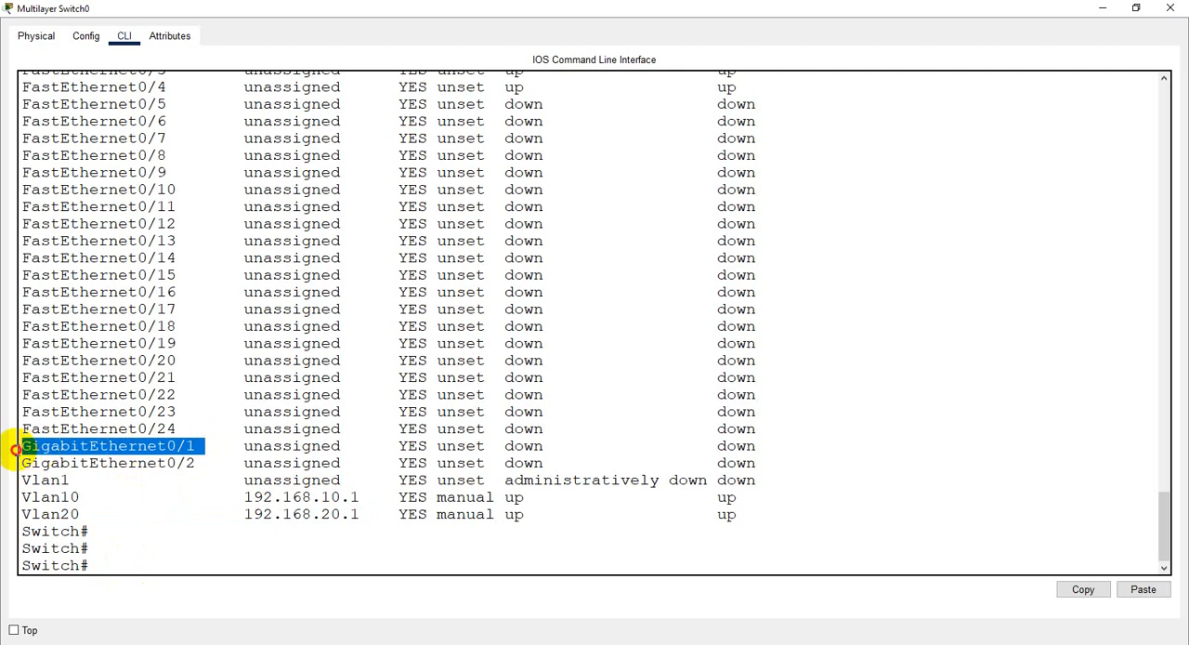
- Enter global configuration mode with conf t and open interface g0/1 for configuration
click(123, 557)
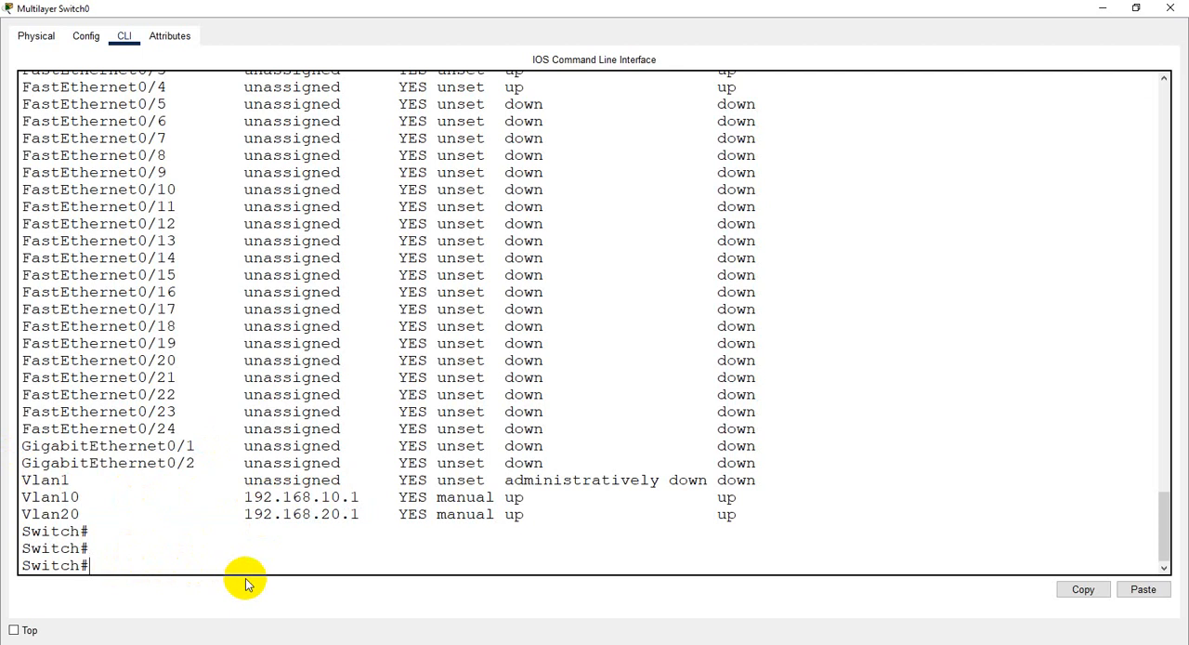
text(cont)
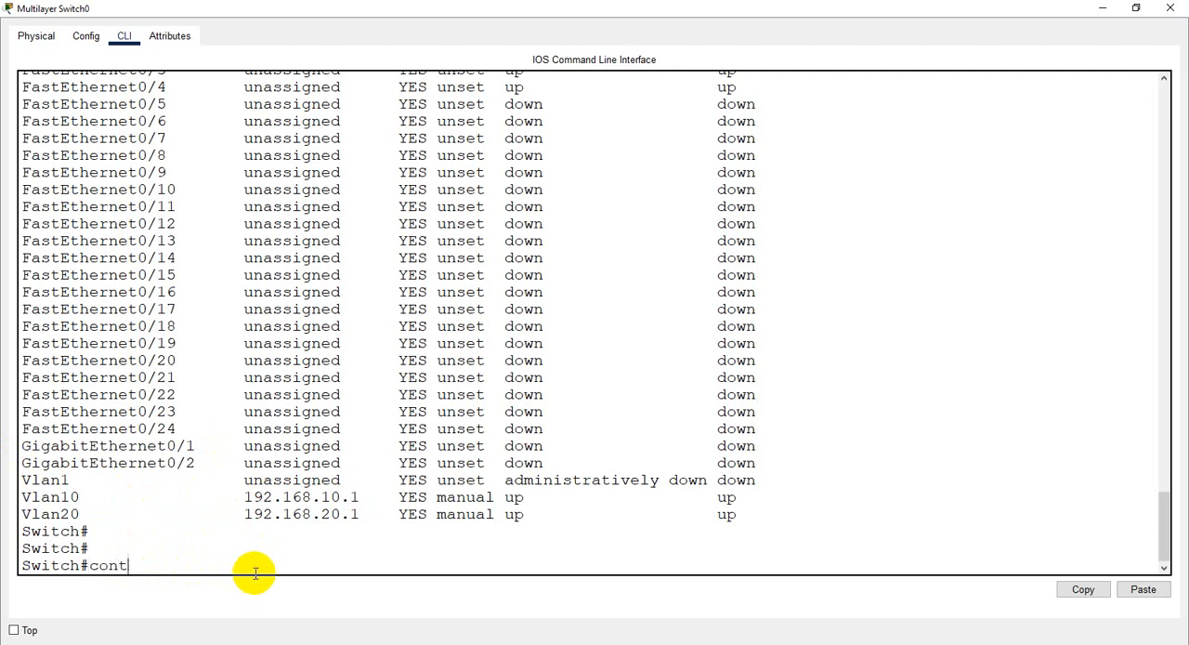
key(Return)
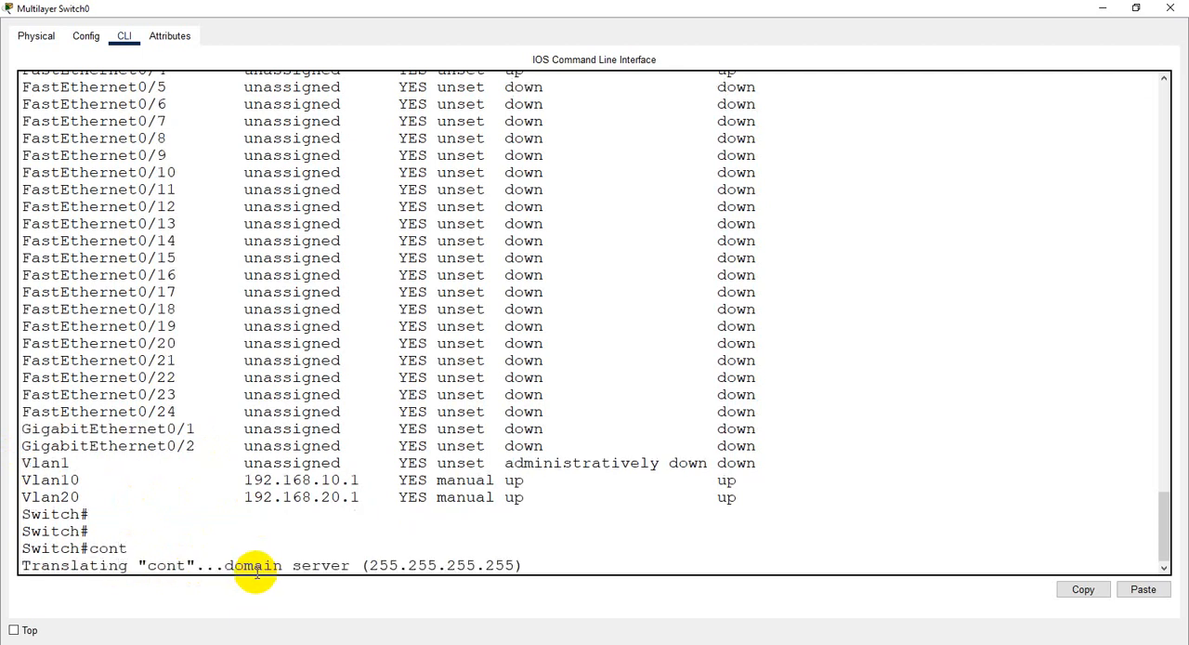
key(ctrl+shift+6)
text(conf t)
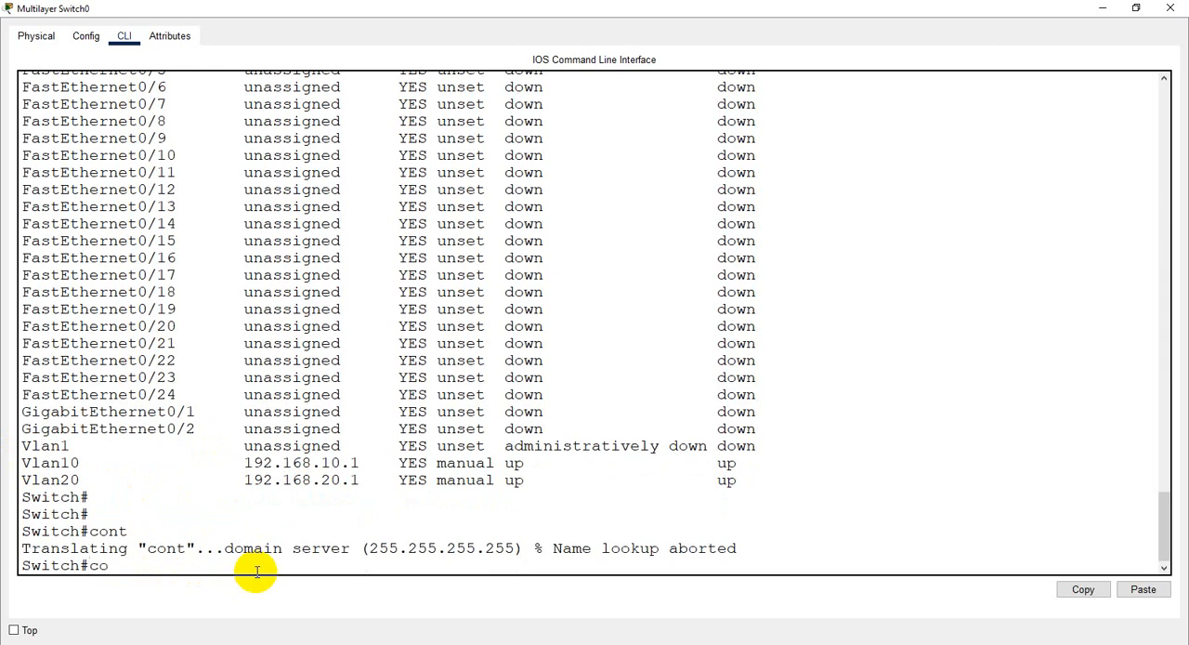
key(Return)
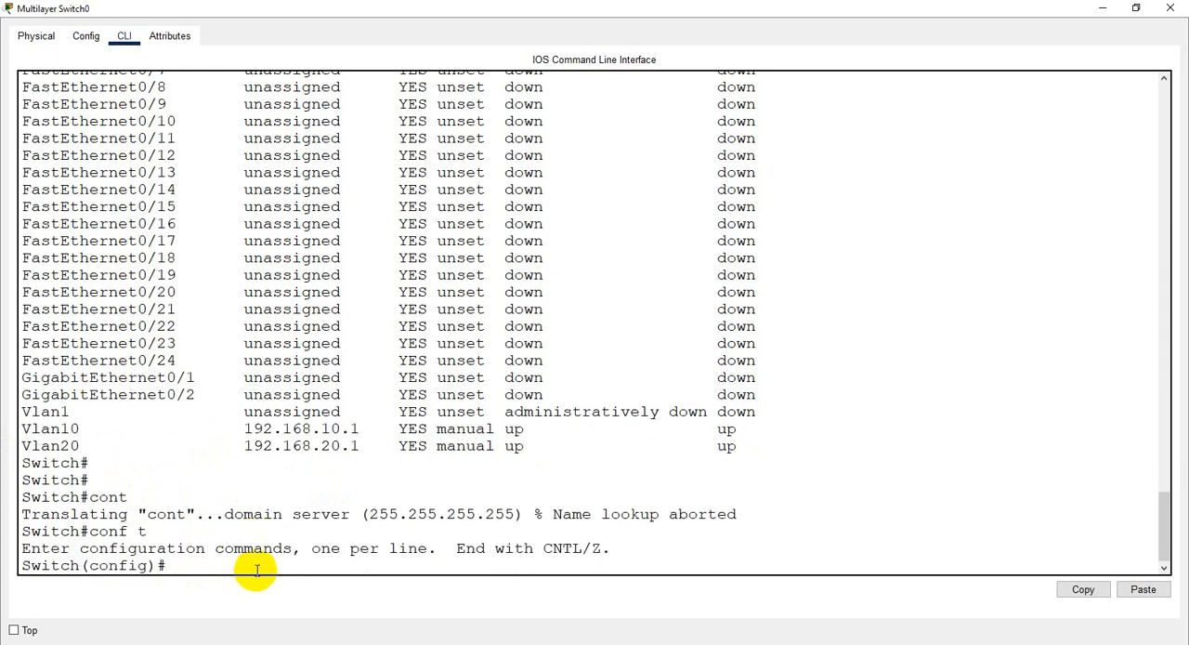
text(int g0/)
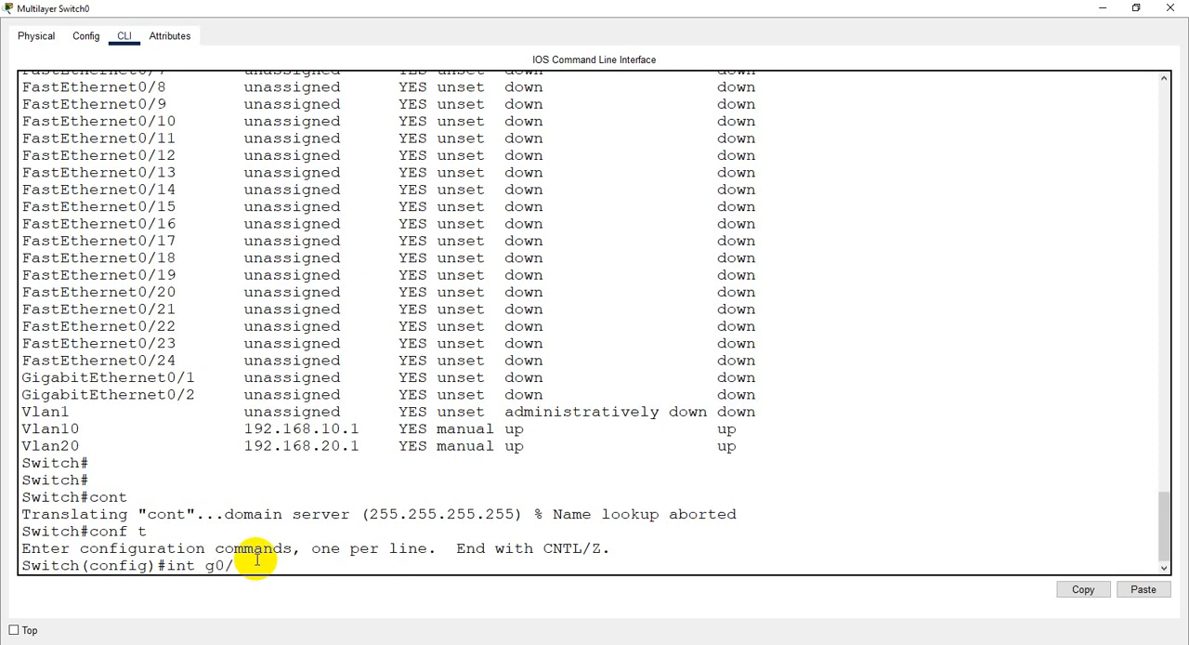
text(1)
key(Return)
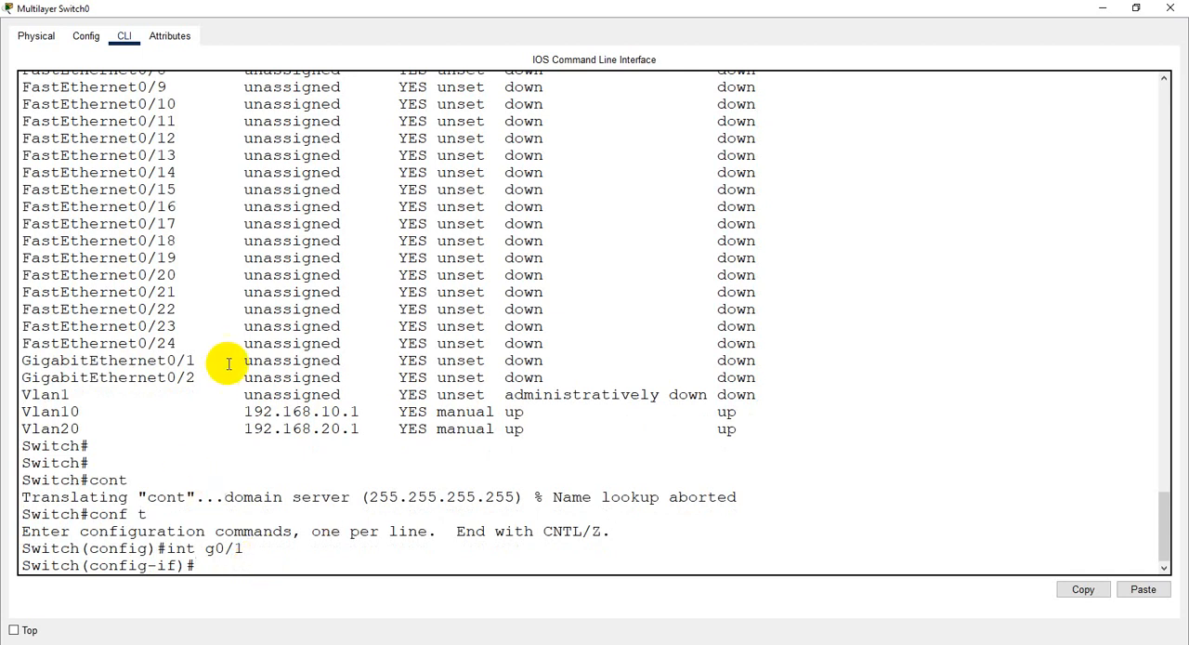
- Highlight the GigabitEthernet0/1 row, and exit interface and global configuration modes to the privileged prompt
drag(22, 362, 640, 360)
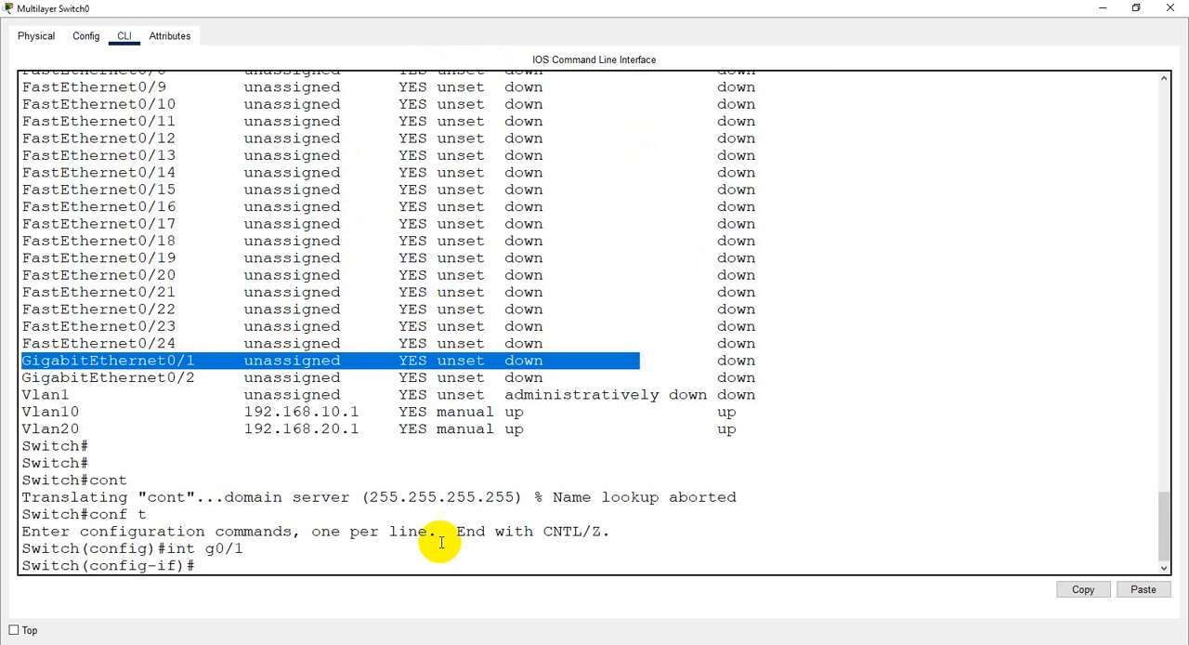
click(209, 567)
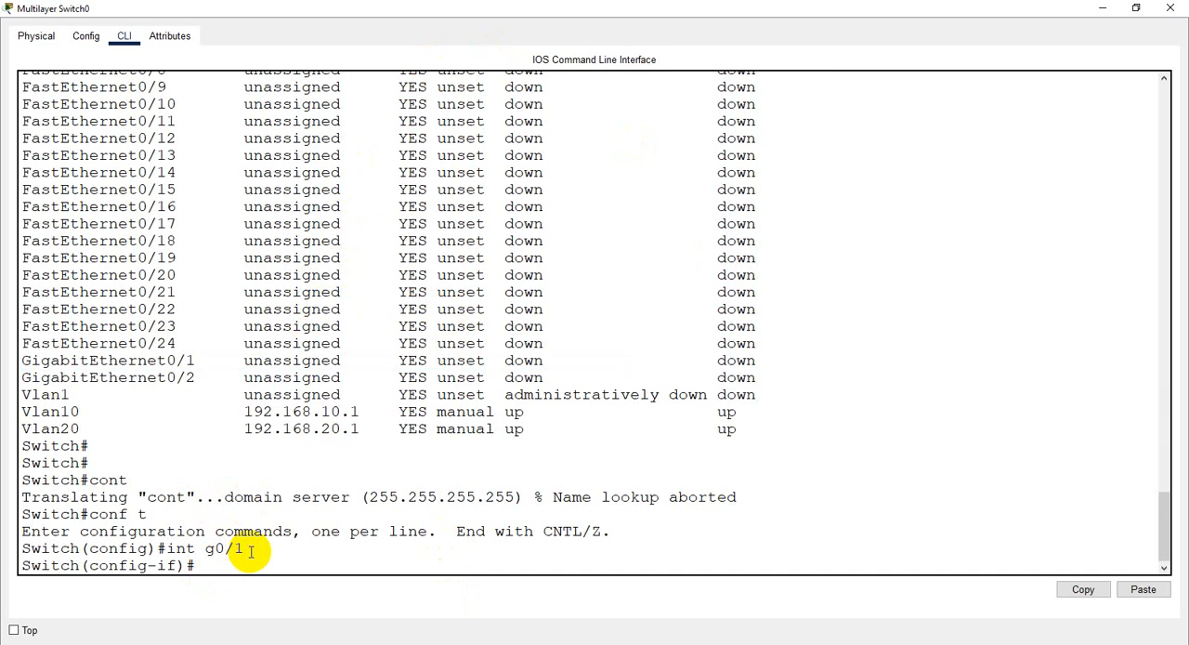
text(exit)
key(Return)
key(Return)
key(Return)
text(exit)
key(Return)
key(Return)
key(Return)
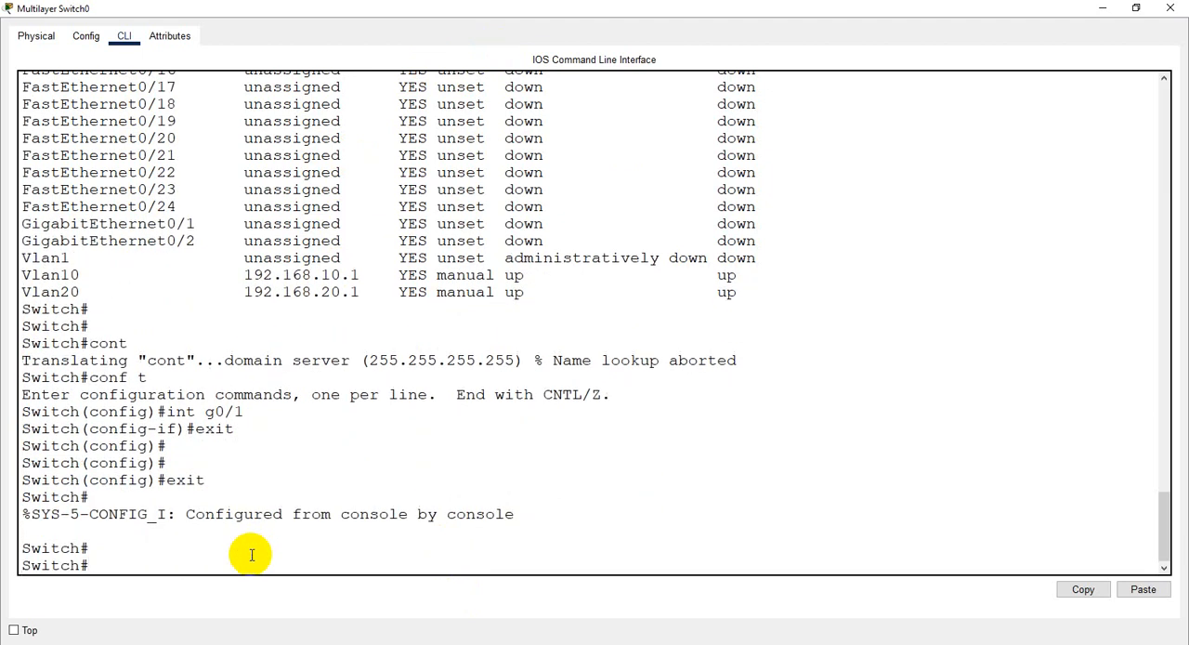
- Display the switchport settings of GigabitEthernet0/1 with show interfaces g0/1 switchport
text(show in)
key(Tab)
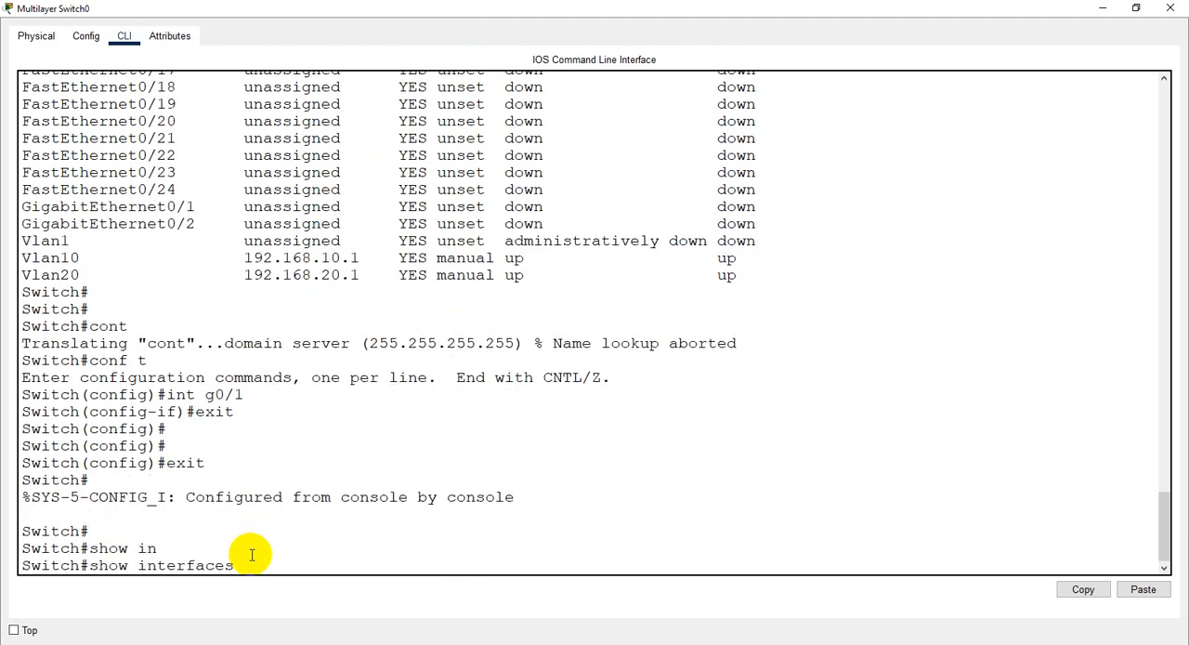
text(g0/1 s)
key(Tab)
text(wi)
key(Tab)
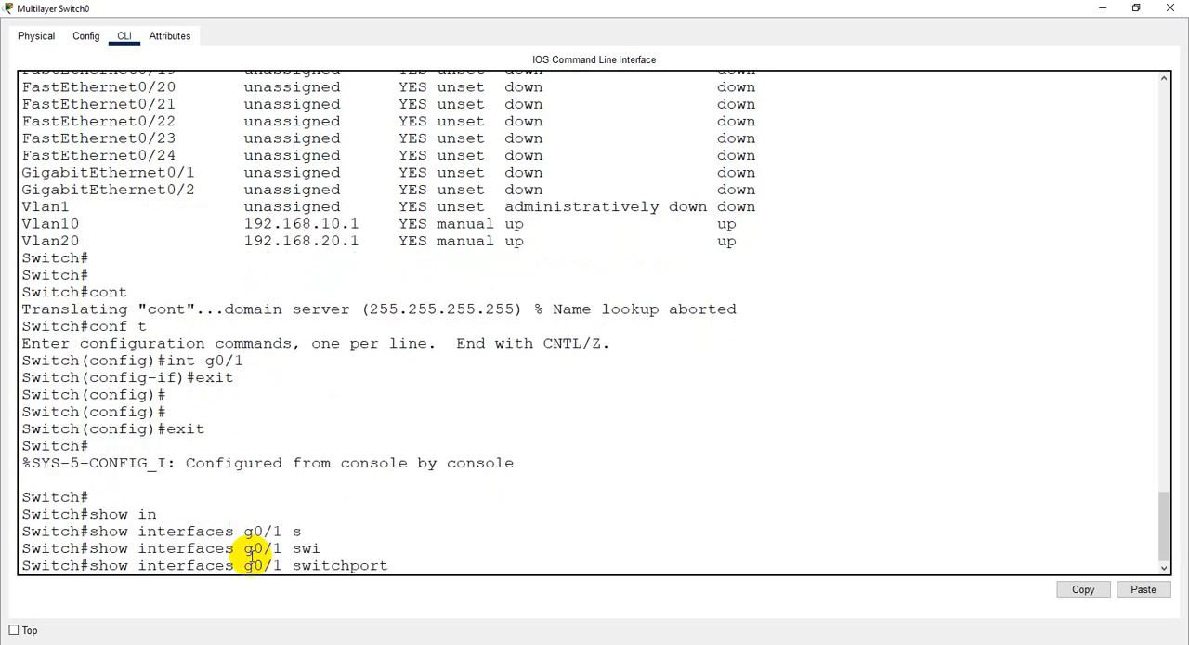
key(Return)
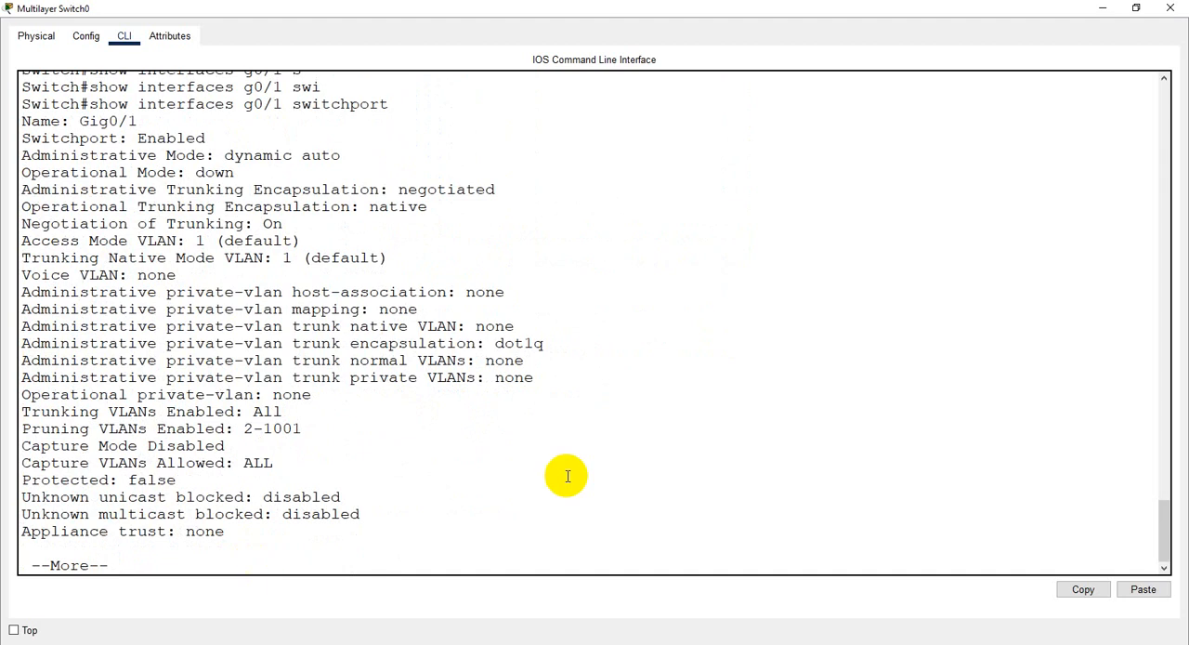
- Highlight the Switchport line in the g0/1 output and page through the remaining lines to the prompt
scroll(283, 225, up, 3)
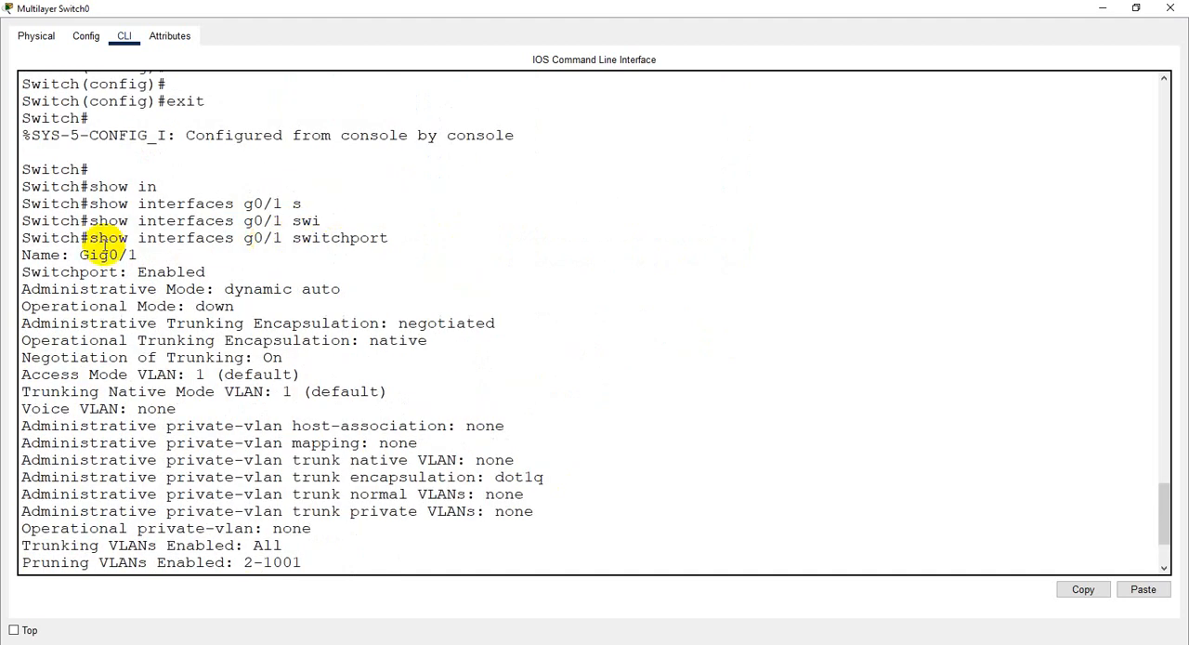
drag(205, 271, 21, 271)
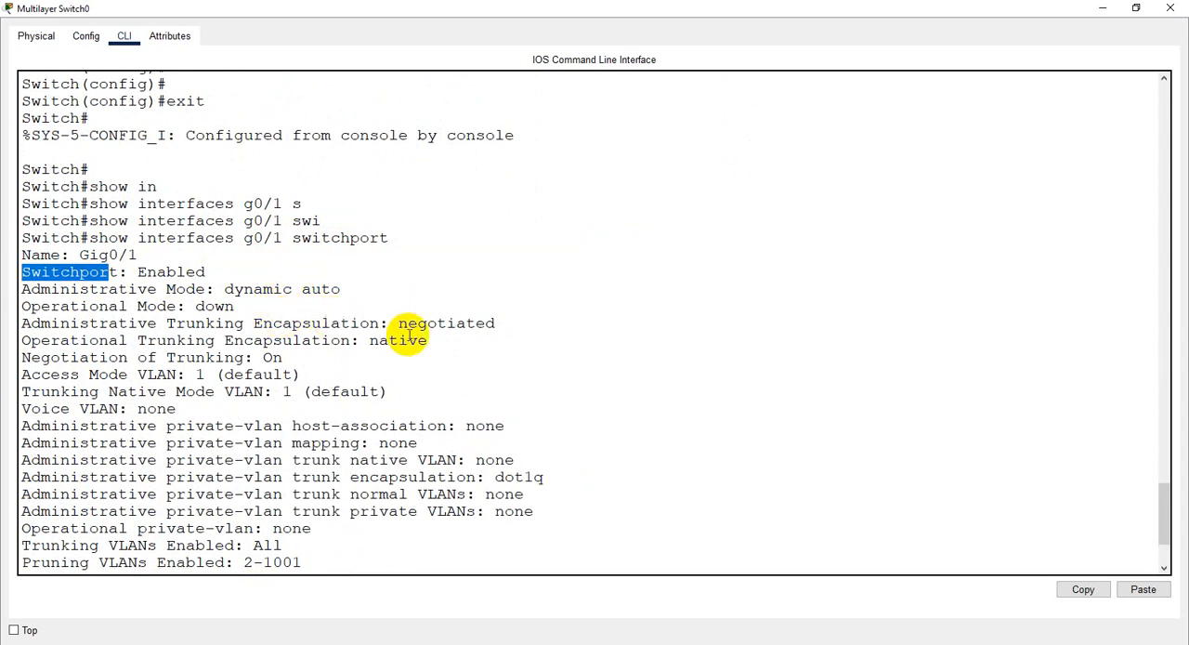
click(324, 561)
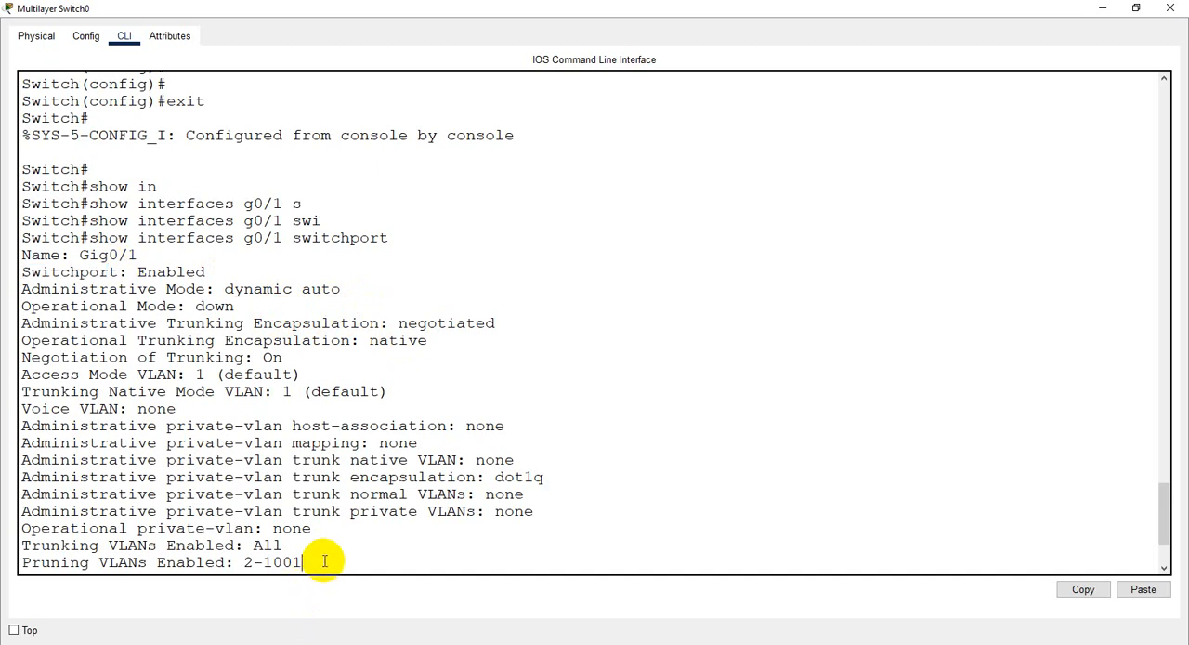
key(Return)
key(Return)
key(Return)
key(Return)
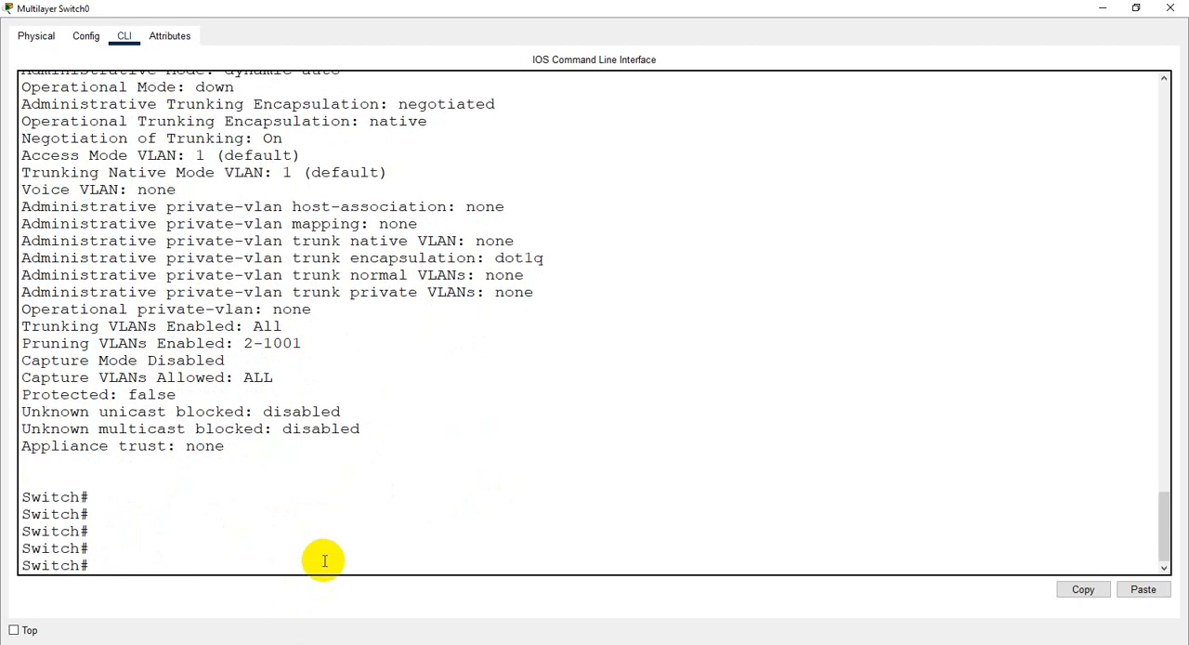
text(conf t)
key(BackSpace)
key(BackSpace)
key(BackSpace)
key(BackSpace)
key(BackSpace)
key(BackSpace)
- Run show ip int br again, page to the end of the table and highlight the GigabitEthernet0/1 row
key(Up)
key(Up)
key(Up)
key(Up)
key(Return)
key(Return)
key(Return)
key(Return)
key(Return)
key(Return)
key(Return)
key(Return)
key(Return)
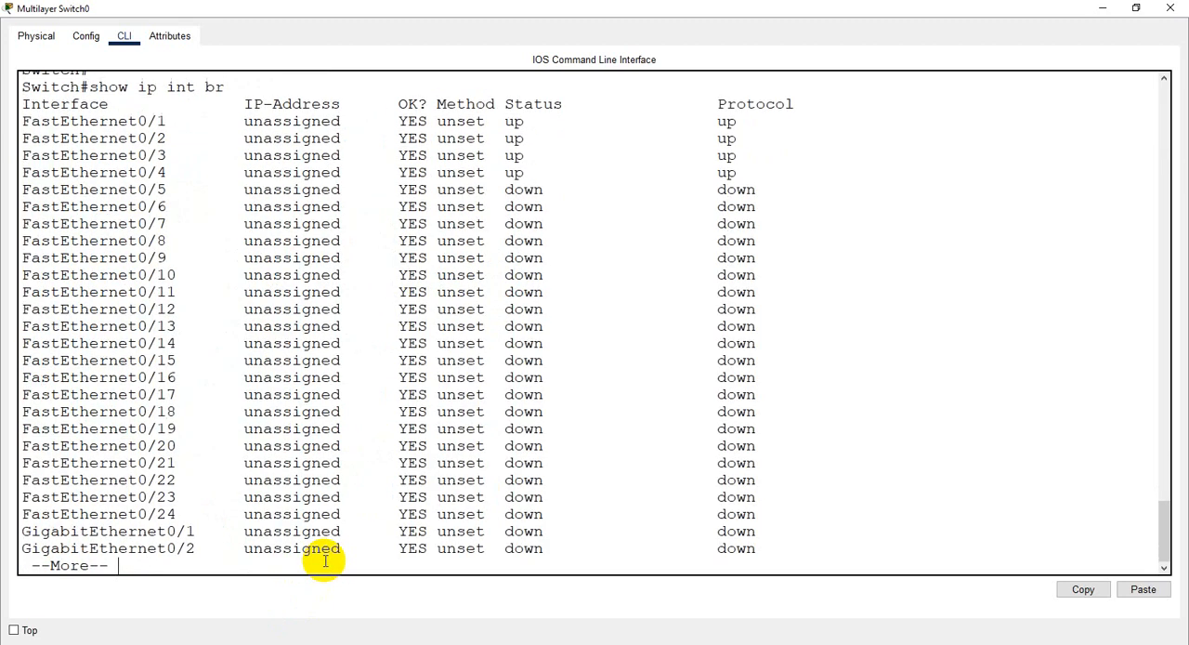
key(Return)
key(Return)
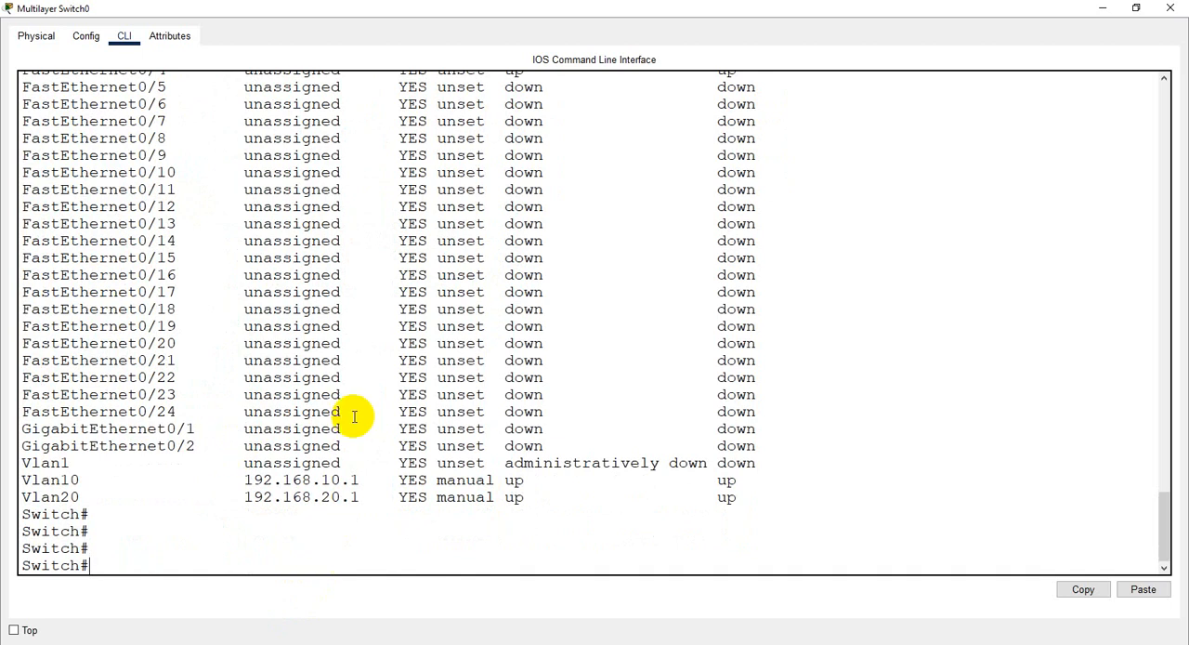
drag(363, 433, 20, 428)
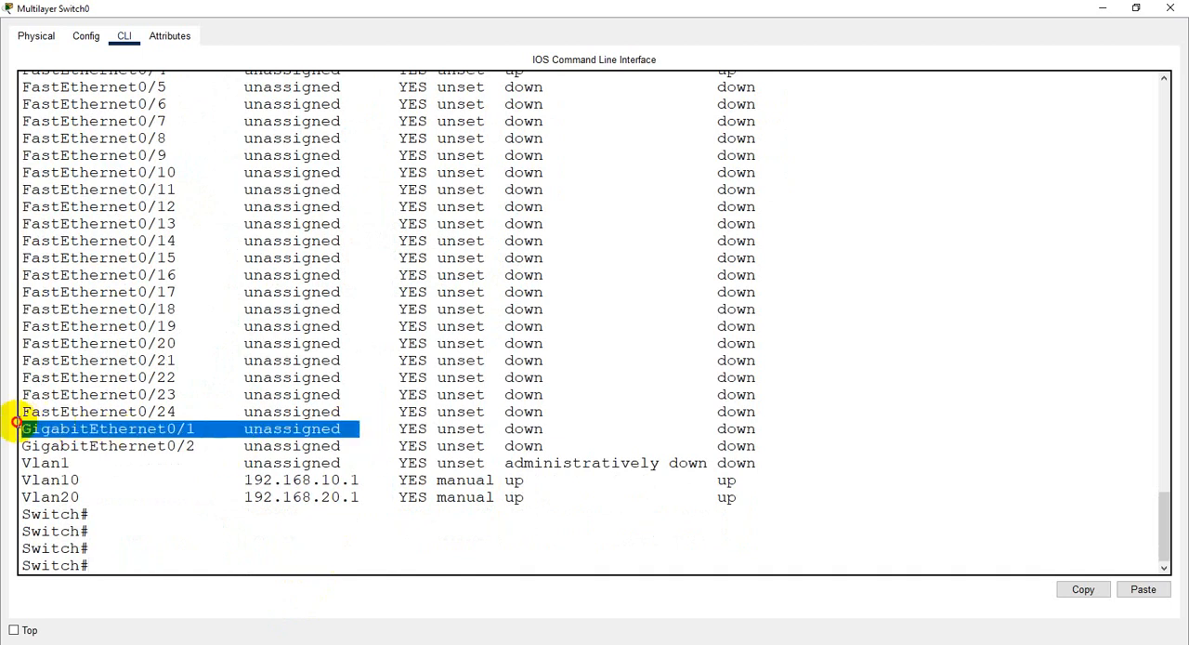
- Enter global configuration mode with conf t and open interface configuration for g0/1
click(103, 565)
text(conf t)
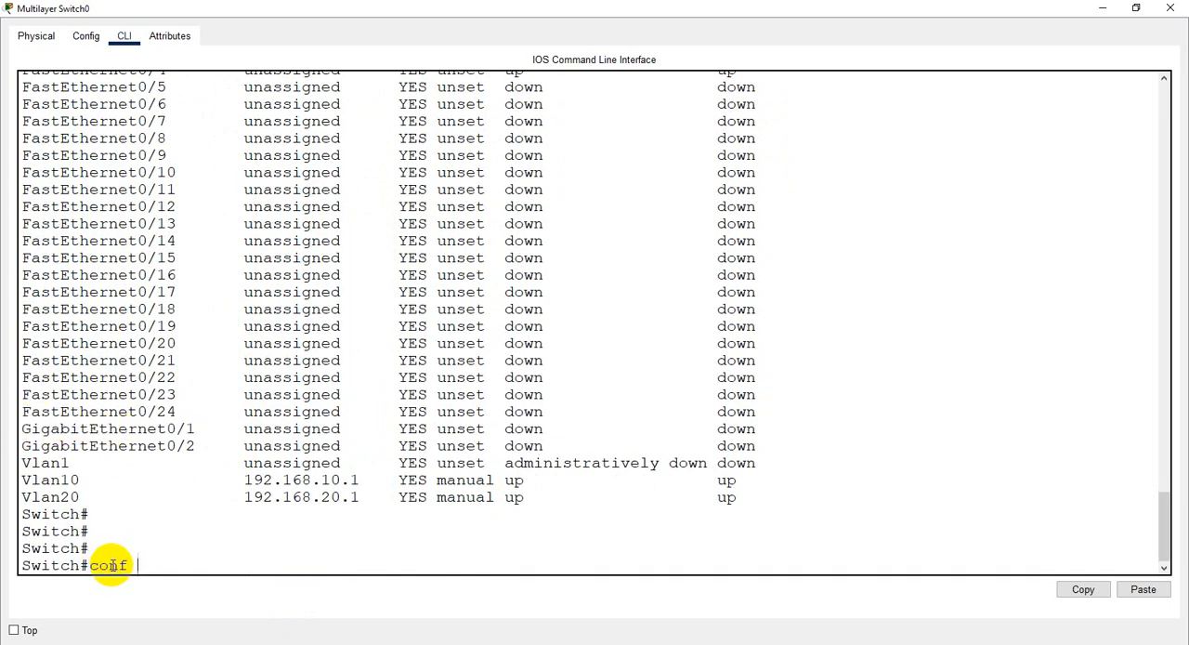
key(Return)
key(Return)
text(ip ad)
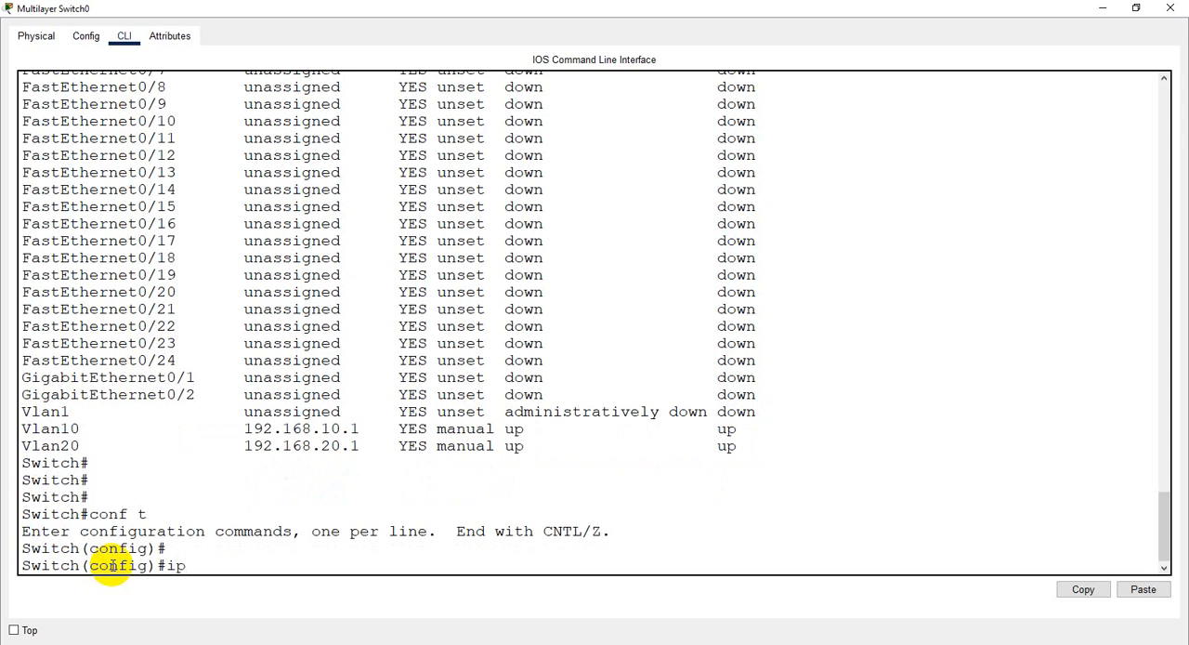
key(BackSpace)
key(BackSpace)
key(BackSpace)
key(BackSpace)
text(n gt)
key(BackSpace)
key(BackSpace)
key(BackSpace)
text(t g0/1)
key(Return)
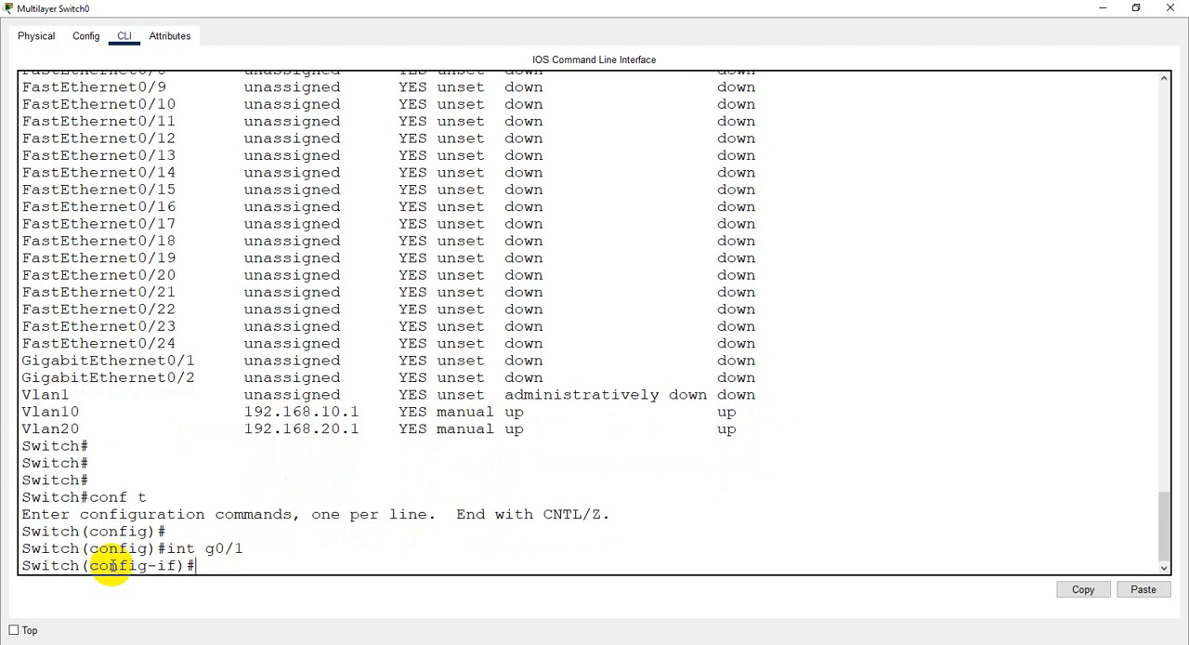
- Try to assign IP address 192.168.100.104 with mask 255.255.255.0 to interface g0/1, and highlight the switch's response
text(ip address 12)
key(BackSpace)
key(BackSpace)
key(Tab)
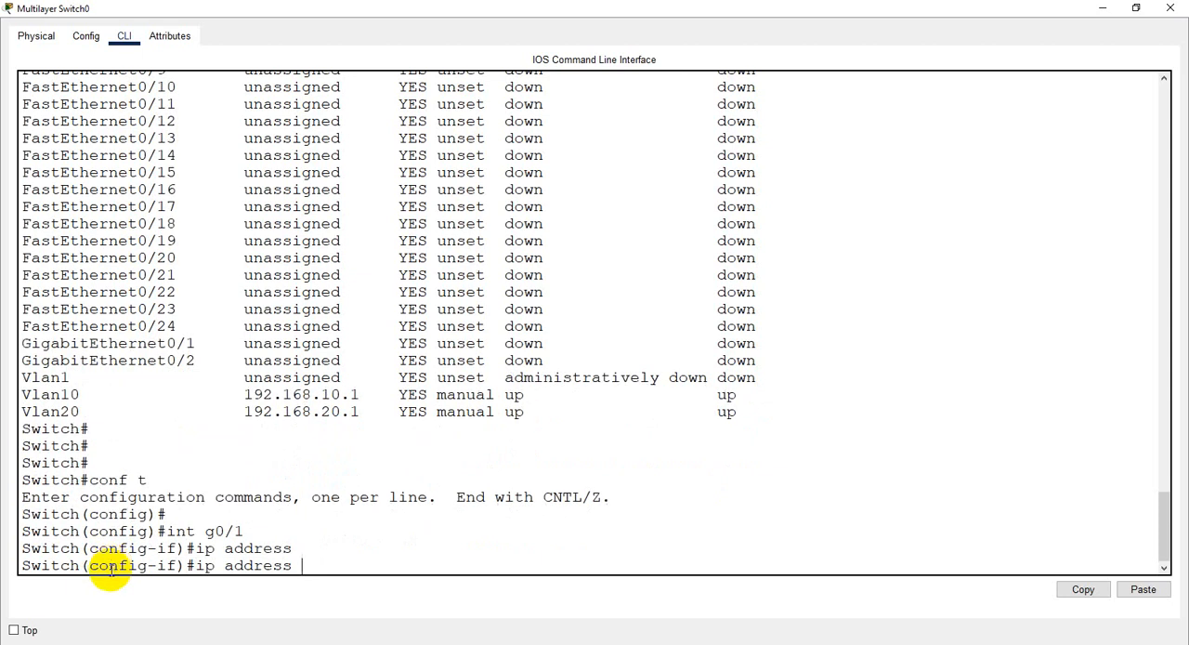
text(192.168.100)
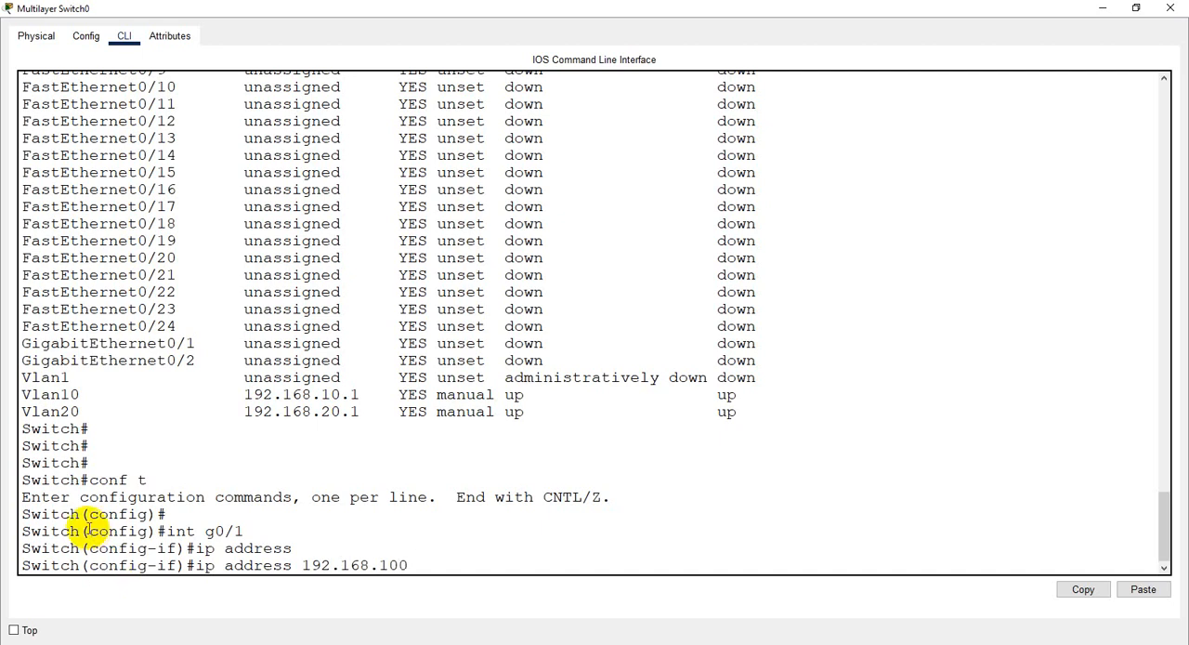
text(.10)
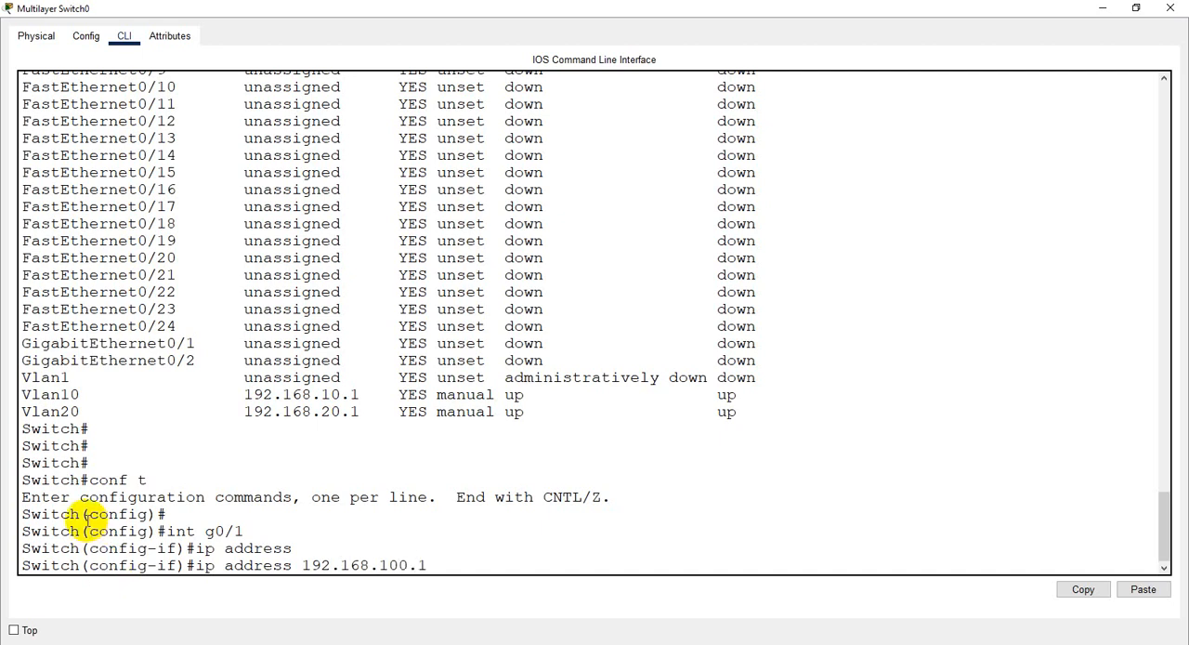
text(43)
key(BackSpace)
text(255.255.255.0)
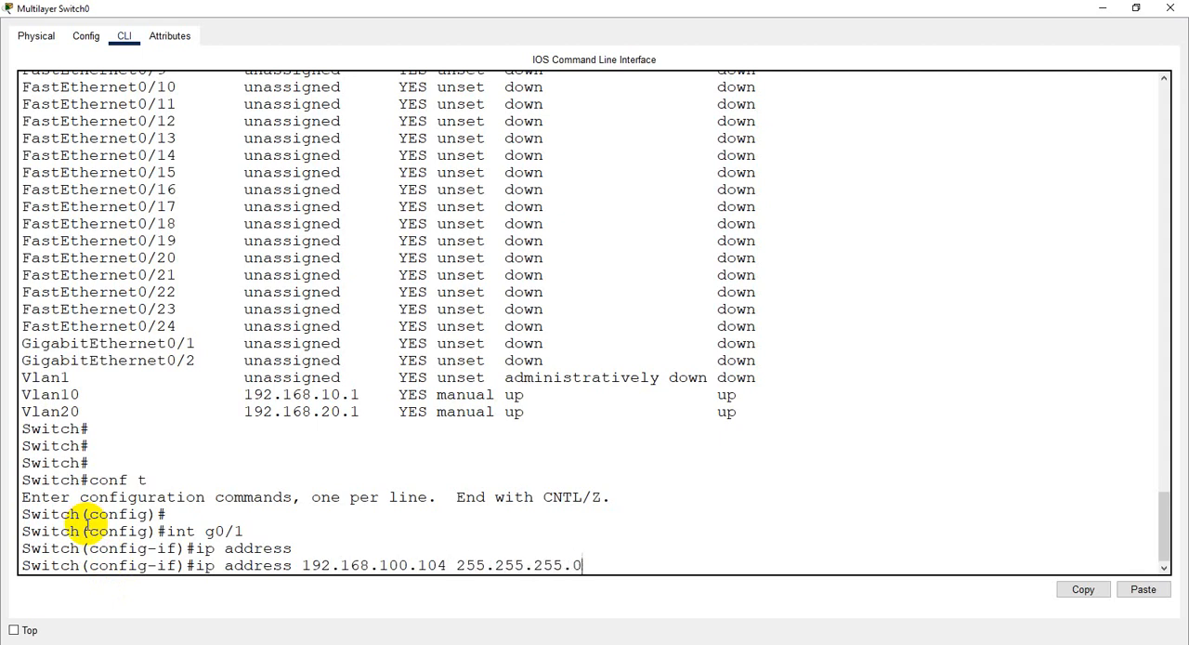
key(Return)
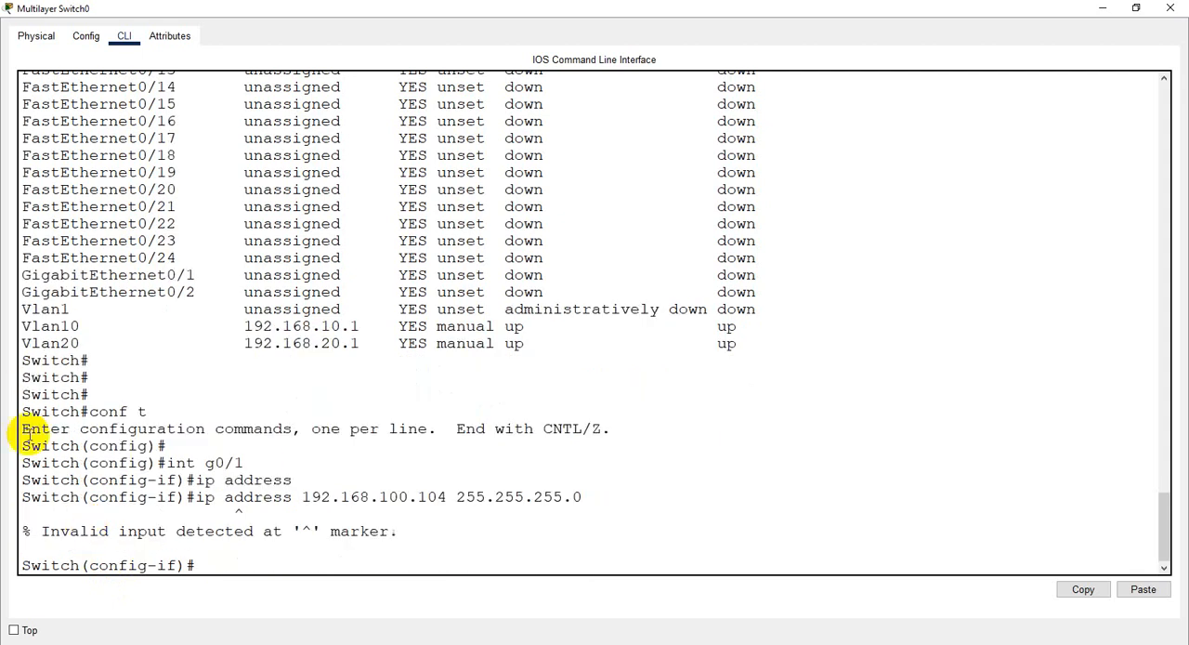
drag(43, 530, 451, 532)
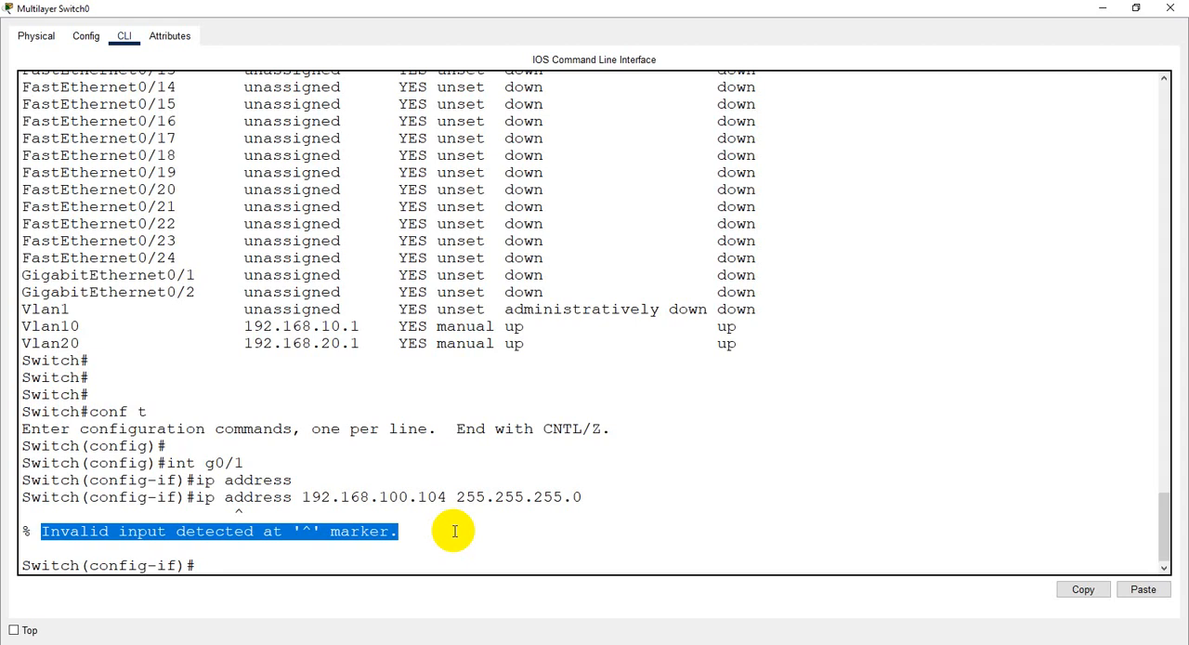
- Turn interface g0/1 into a routed port with the no switchport command
click(202, 567)
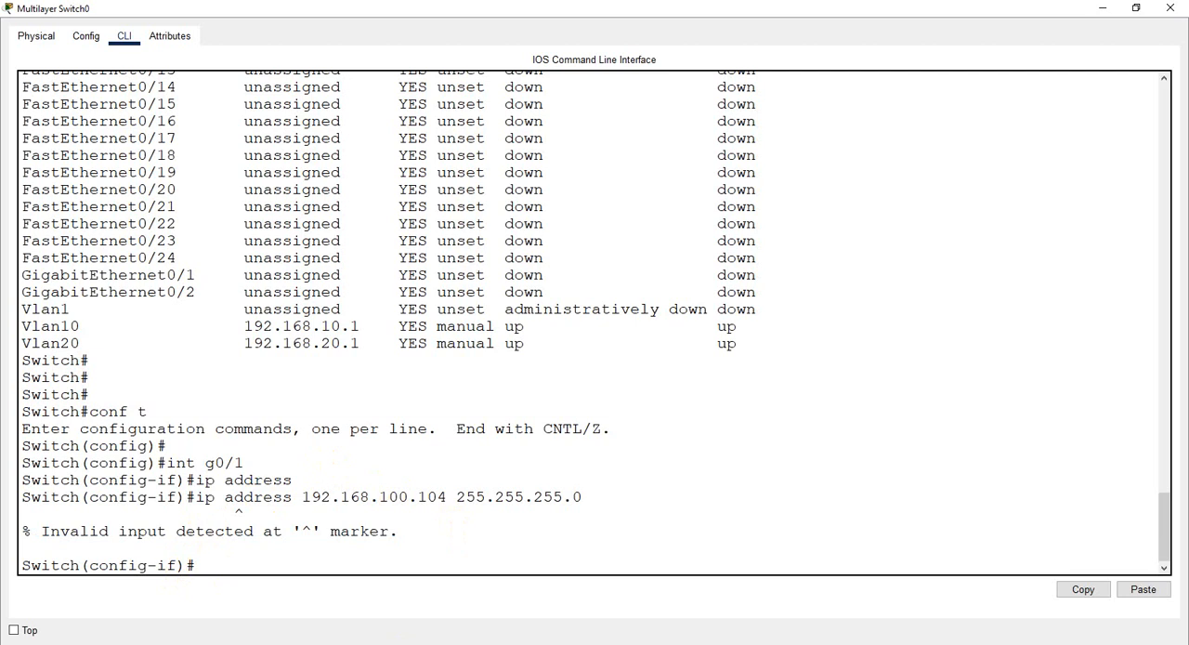
text(no swi)
key(Tab)
key(Return)
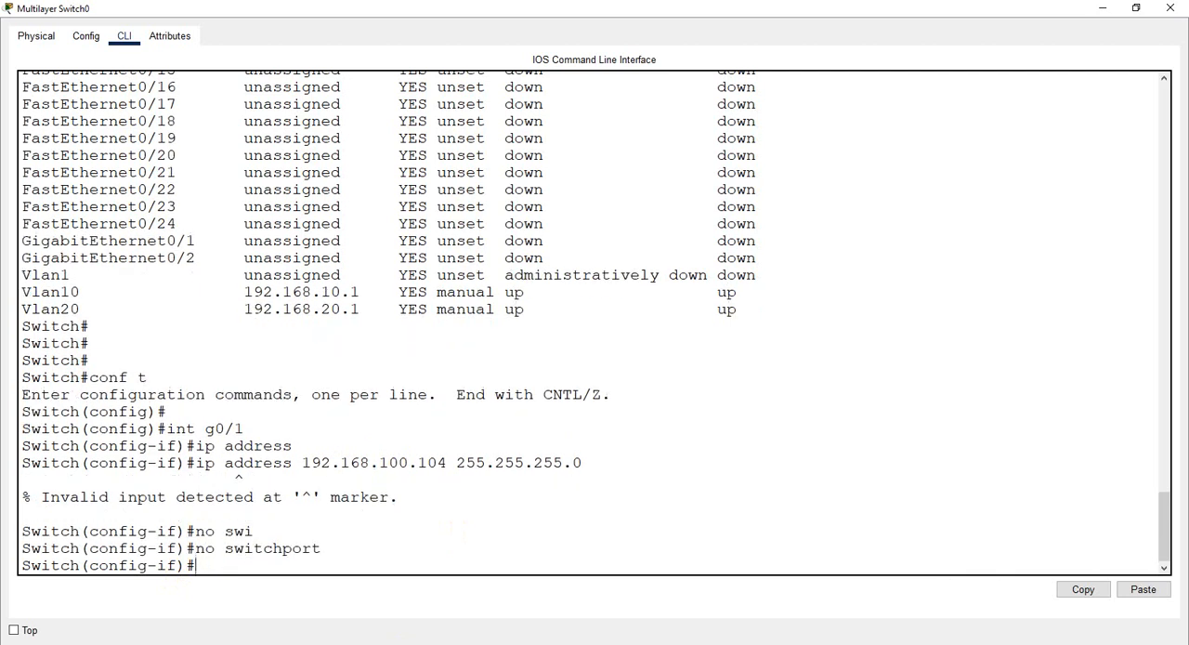
right_click(487, 644)
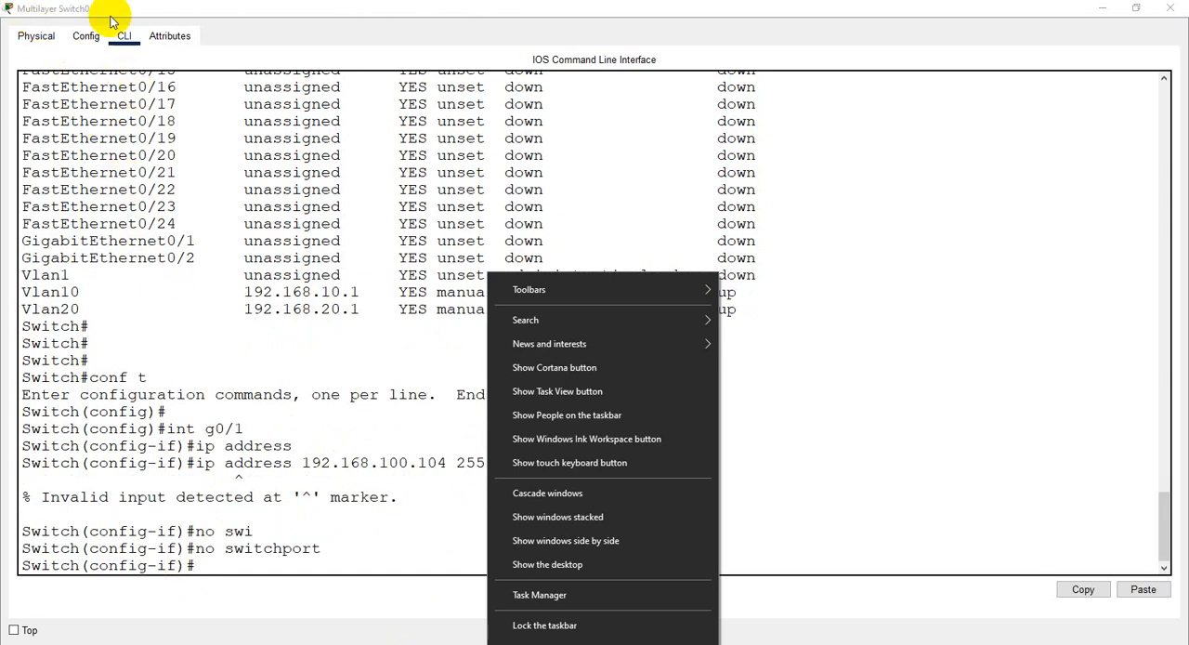
click(228, 562)
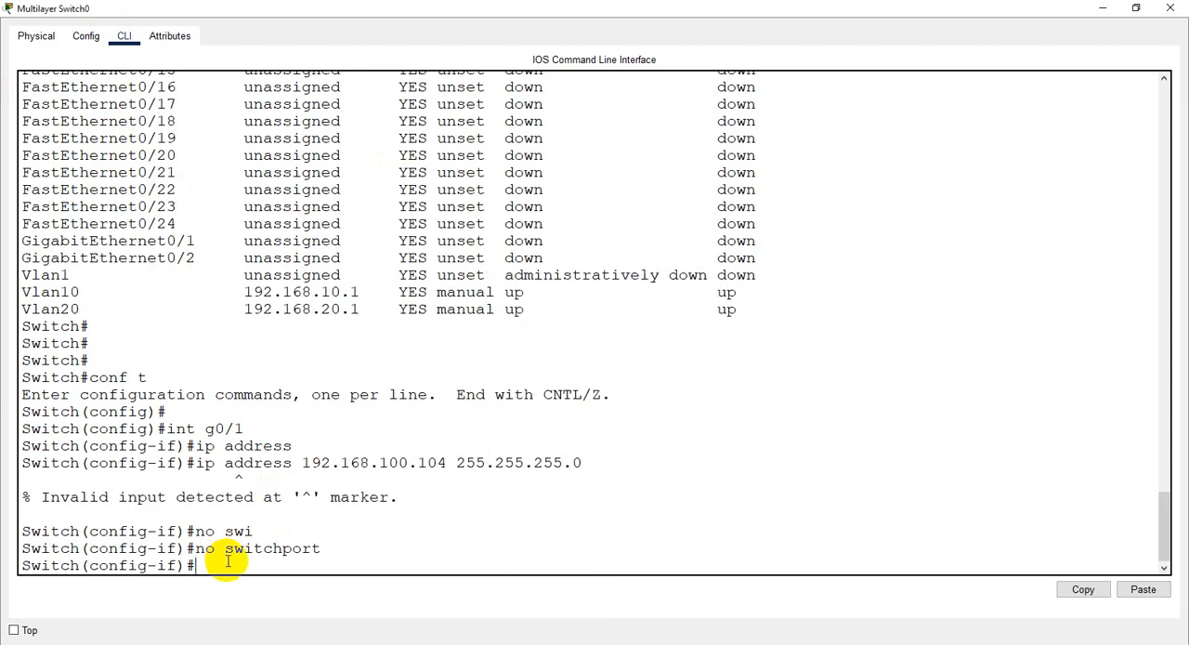
- Recall and rerun the ip address 192.168.100.104 255.255.255.0 command on the g0/1 interface
key(Up)
key(Up)
key(Up)
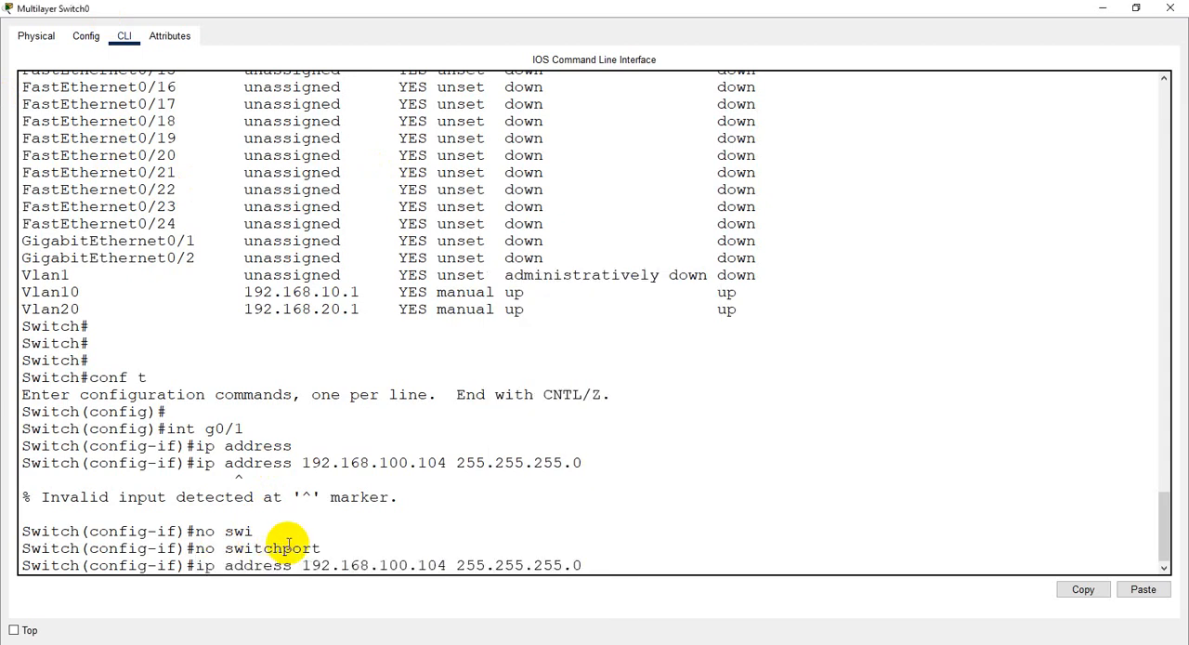
key(Return)
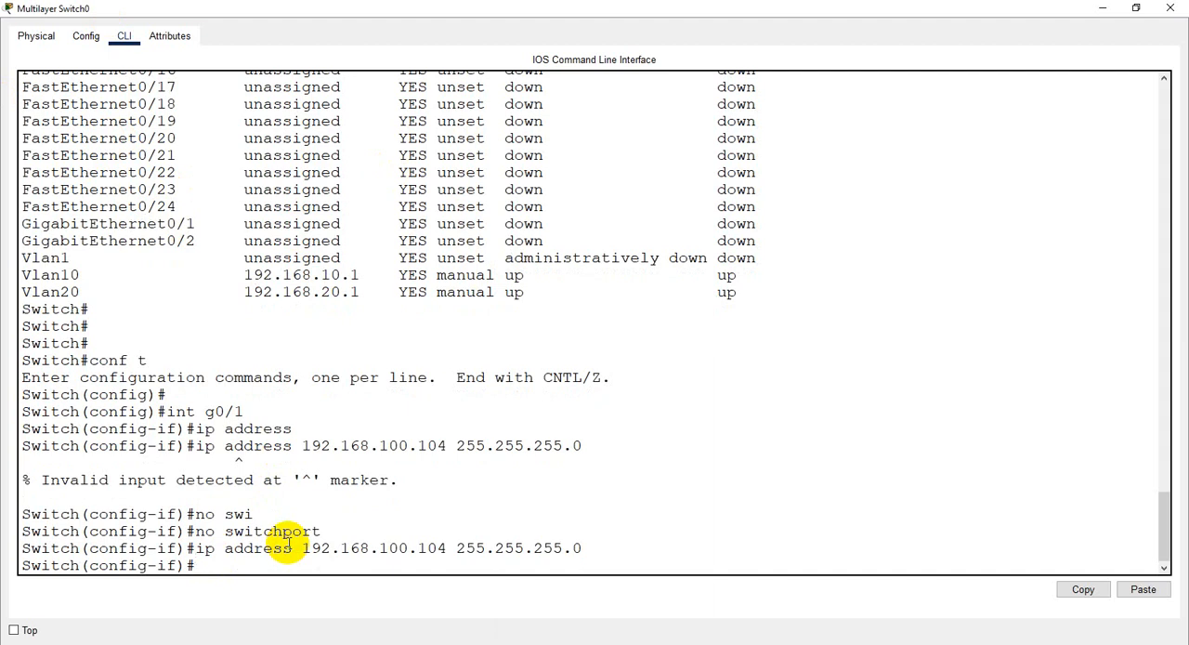
- End configuration mode and display the interface IP summary with show ip int br, paging to the end of the table
text(end)
key(Return)
key(Return)
text(show)
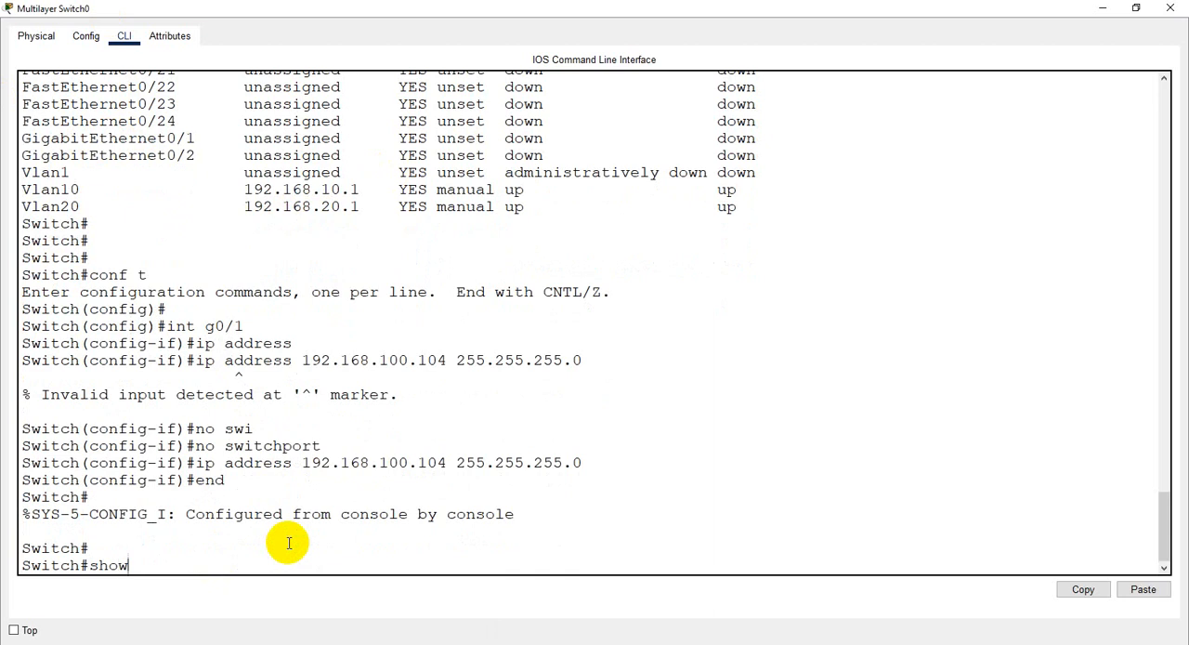
text( ip int br)
key(Return)
key(Return)
key(Return)
key(Return)
key(Return)
key(Return)
key(Return)
key(Return)
key(Return)
key(Return)
key(Return)
key(Return)
key(Return)
key(Return)
key(Return)
key(Return)
key(Return)
key(Return)
key(Return)
key(Return)
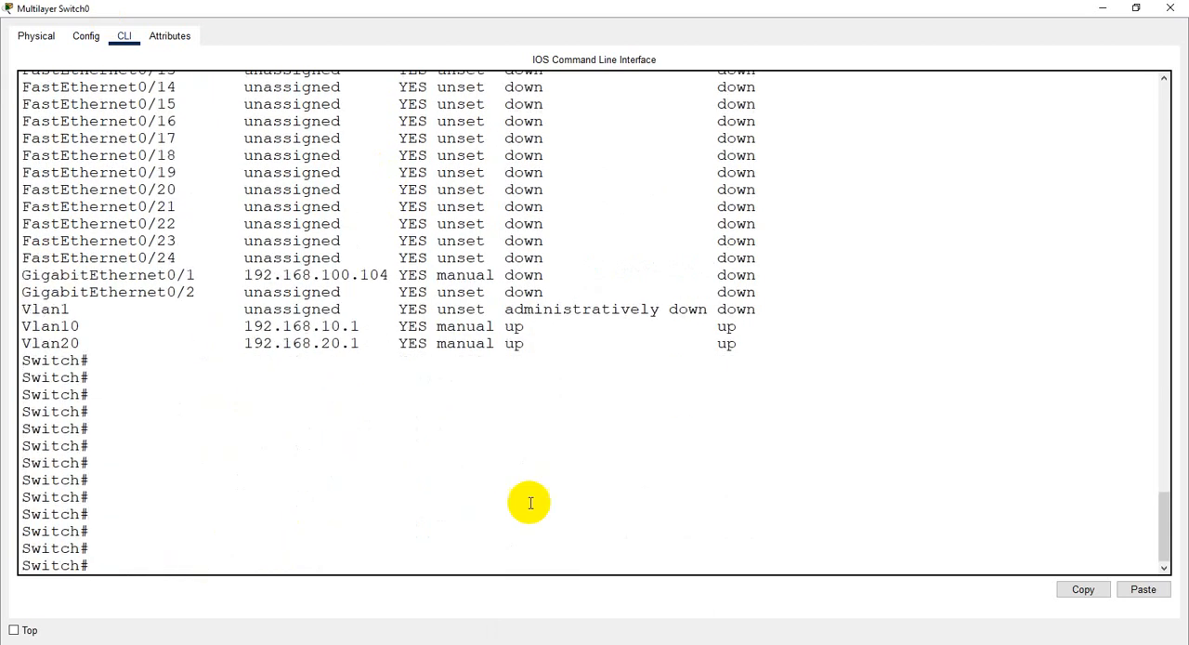
- Highlight the name and IP address in the GigabitEthernet0/1 row, and close the multilayer switch window
drag(399, 274, 26, 274)
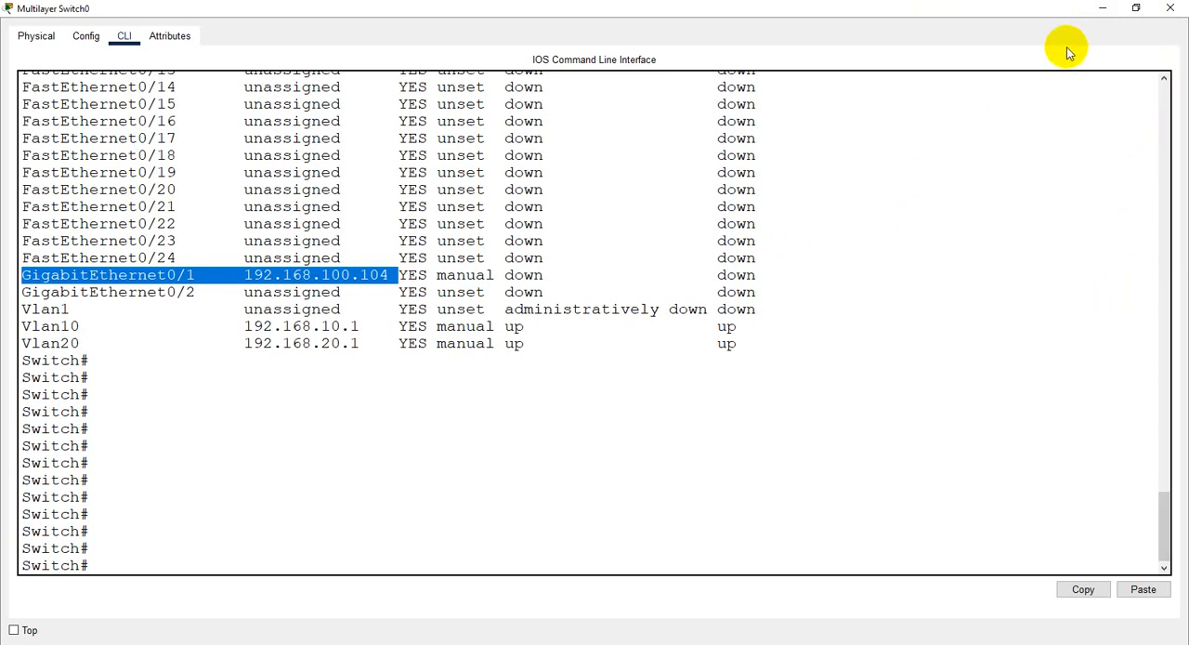
click(1176, 10)
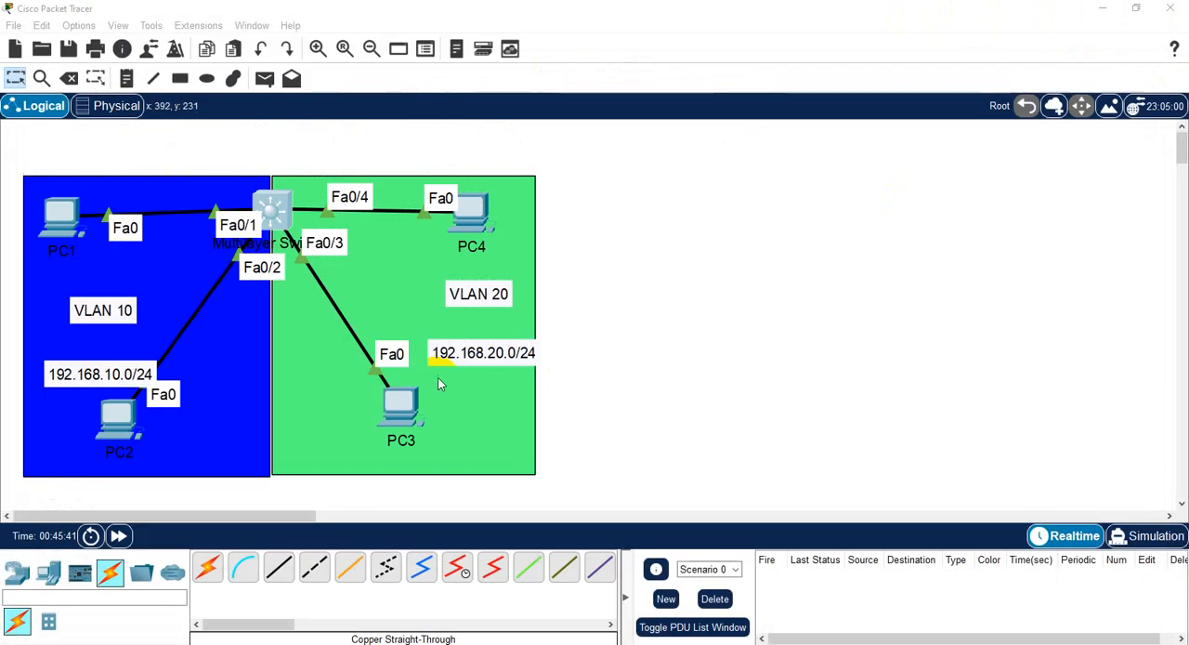